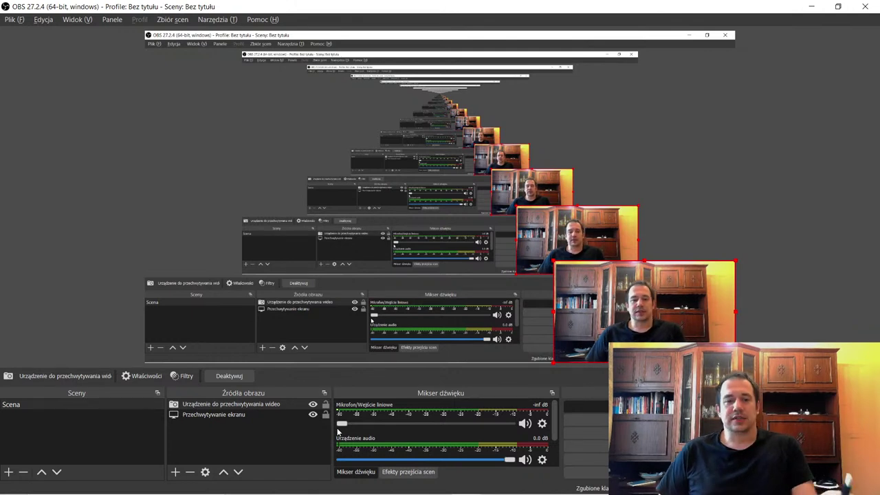
Step: Switch to FL Studio and play back the kick track on its own
key(alt+Tab)
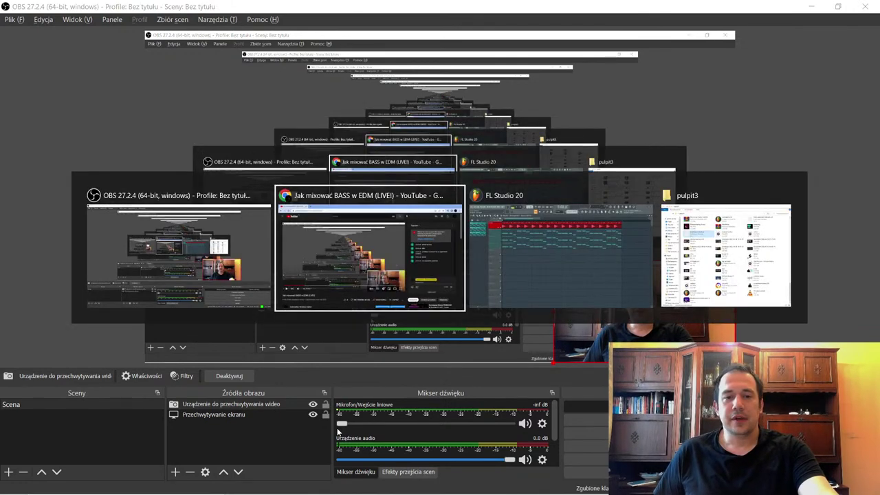
key(alt+Tab)
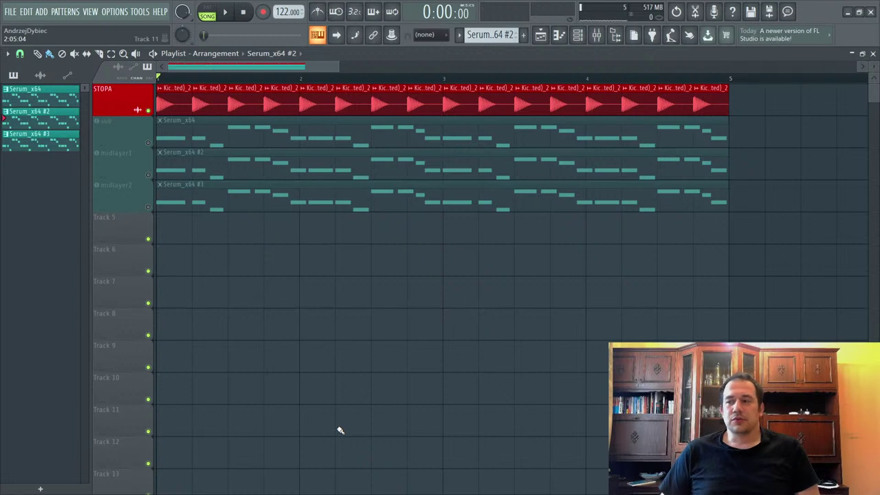
key(space)
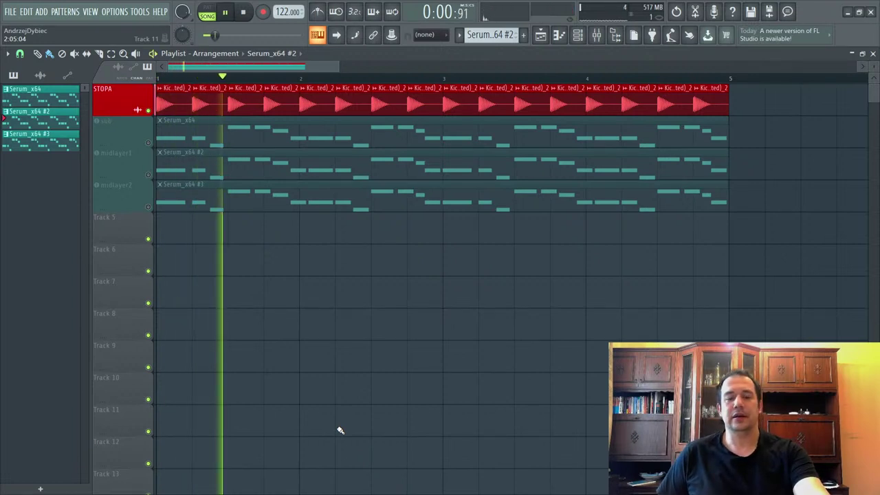
key(space)
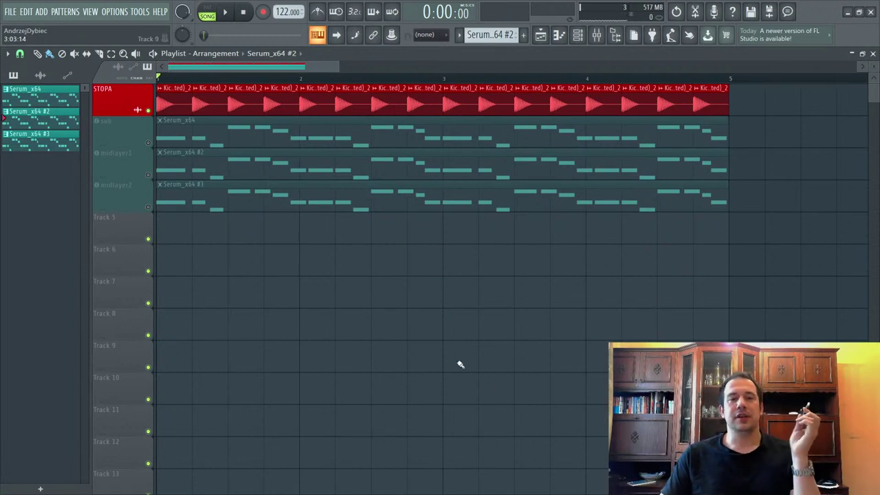
Step: Unmute the sub track in the playlist and play it back together with the kick
click(148, 142)
key(space)
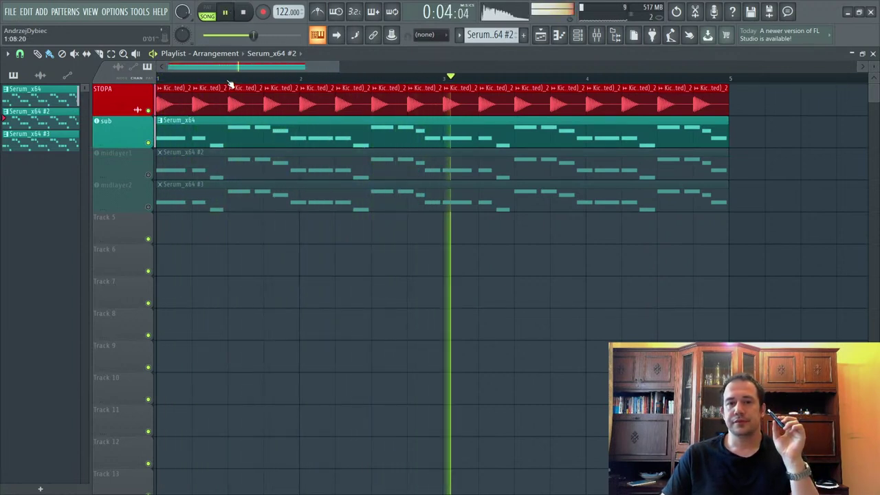
click(253, 11)
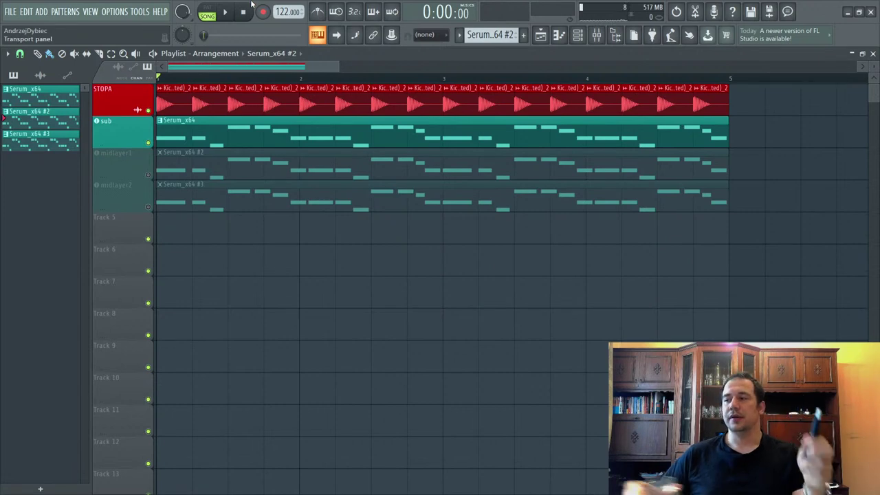
key(alt+Tab)
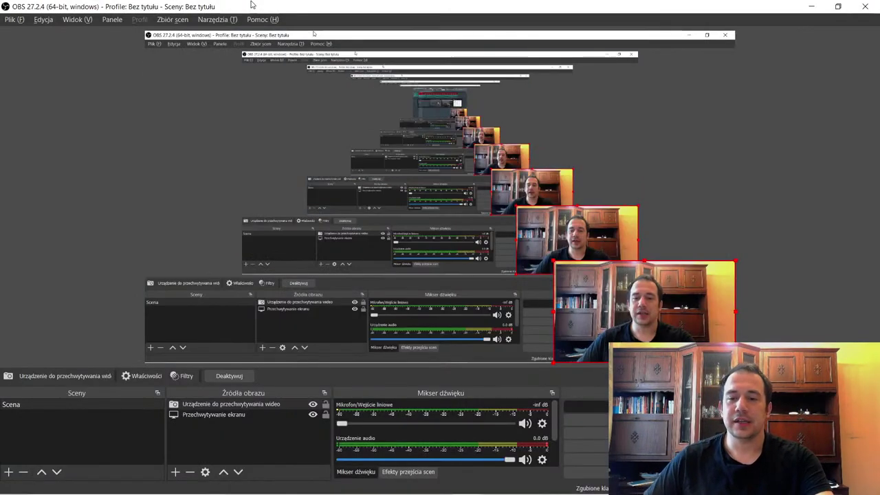
key(alt+Tab)
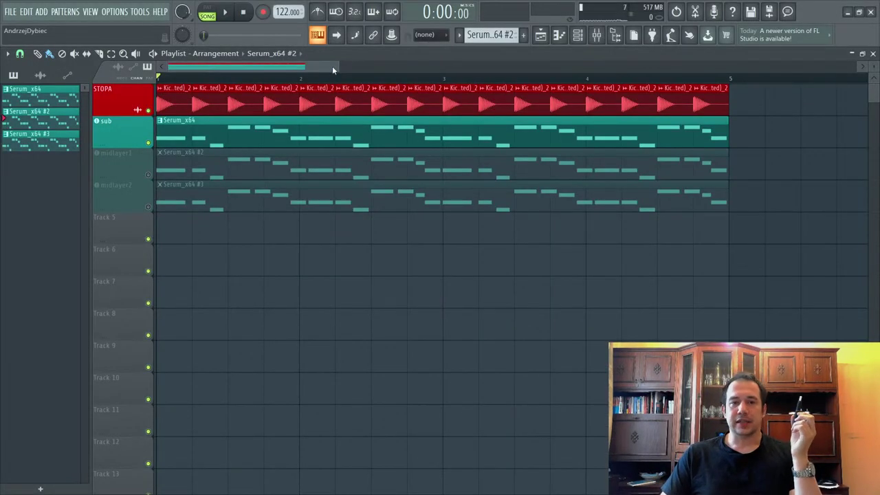
drag(336, 65, 317, 65)
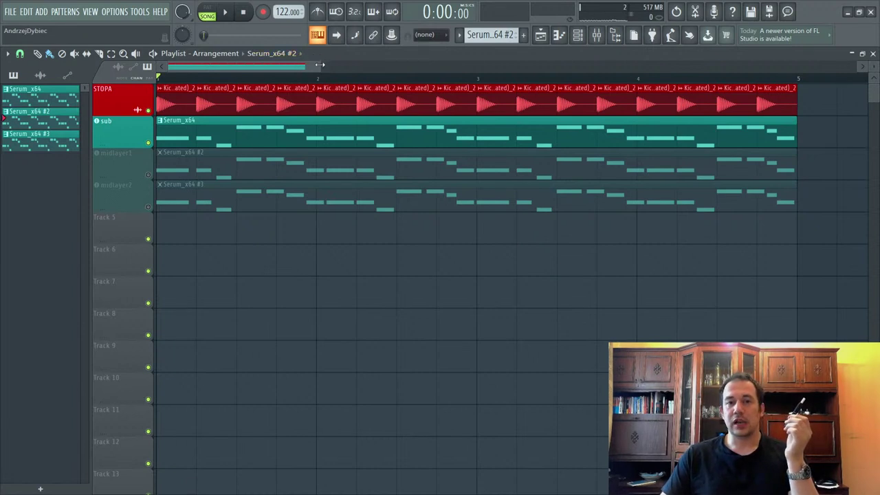
mouse_move(320, 64)
mouse_down()
mouse_move(311, 65)
mouse_move(319, 65)
mouse_up()
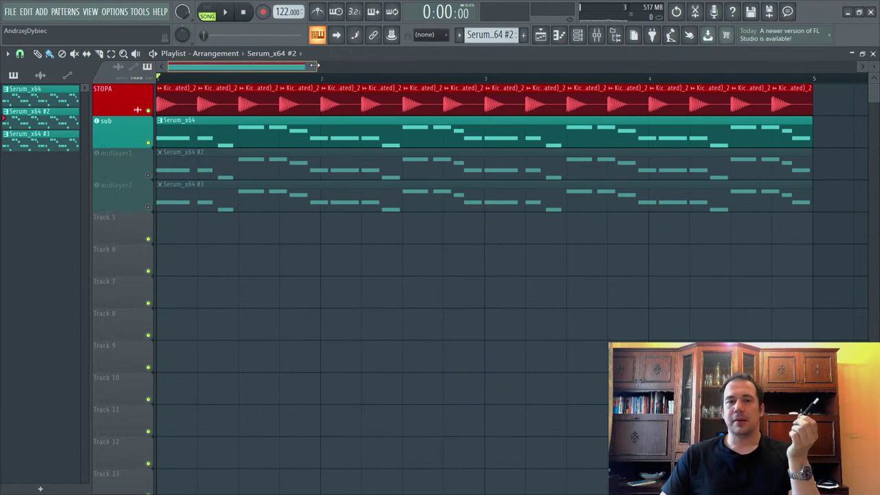
drag(318, 65, 310, 65)
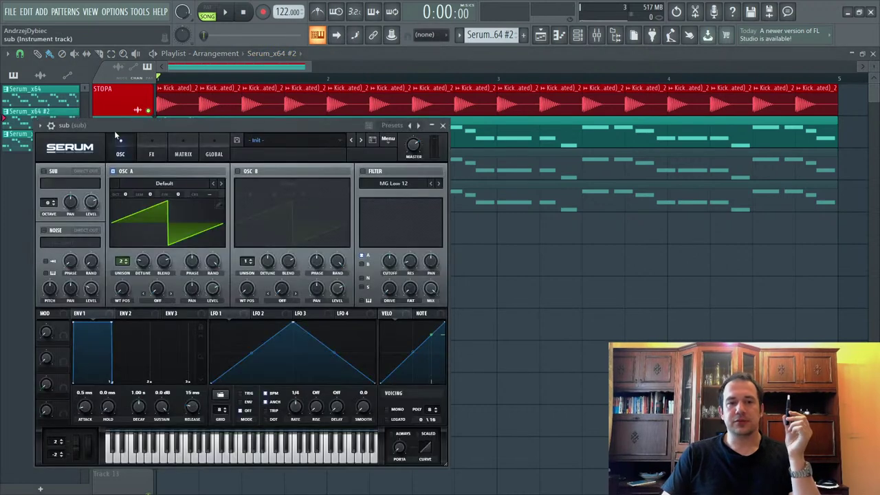
Step: Open the sub track's Serum synth and set oscillator A to the Basic Shapes analog wavetable
click(114, 130)
click(150, 186)
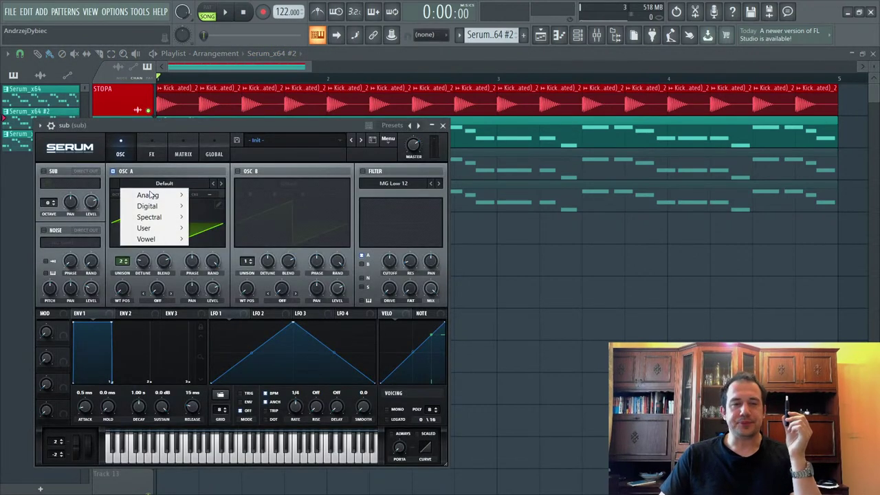
mouse_move(152, 206)
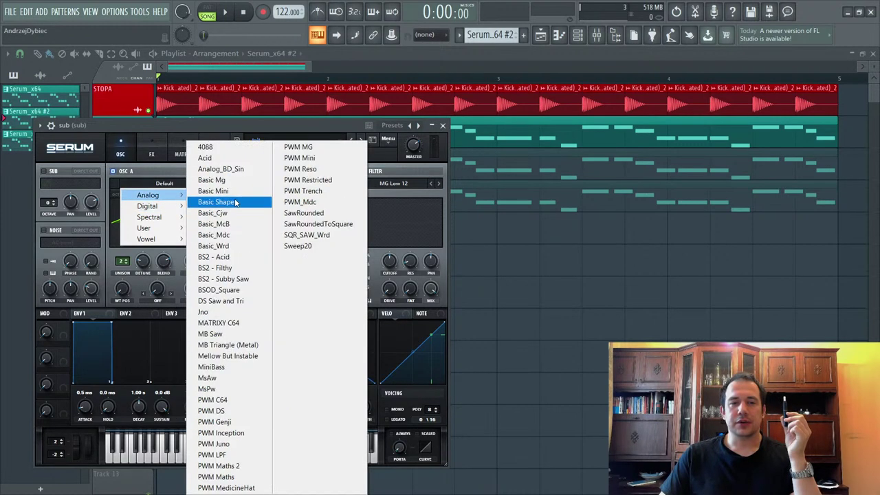
click(239, 202)
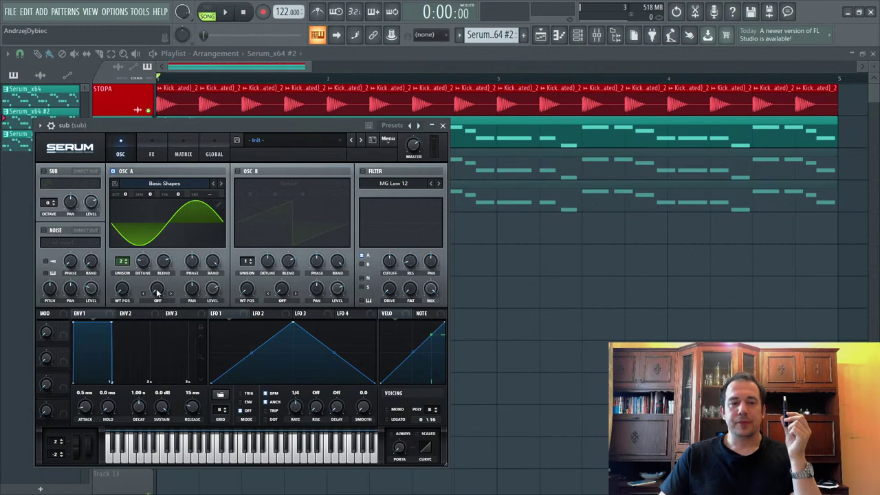
Step: Replace oscillator A's wavetable with Analog_BD_Sin and raise its wavetable position slightly
click(168, 187)
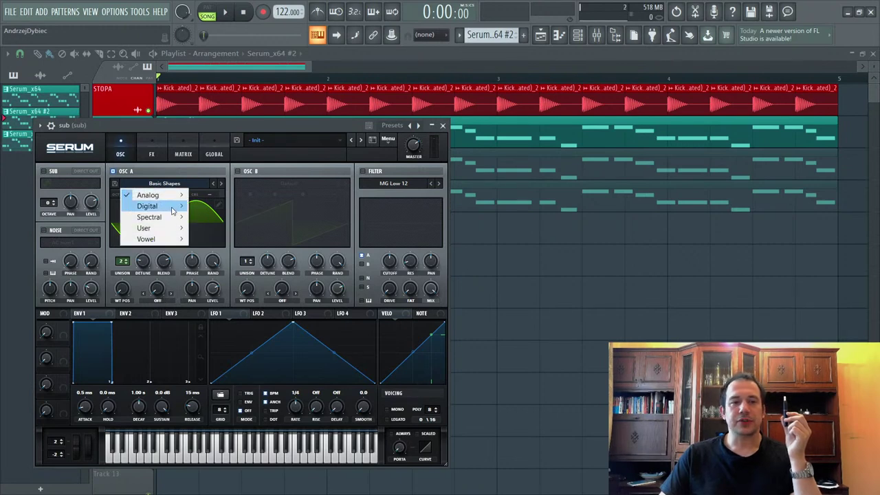
mouse_move(167, 196)
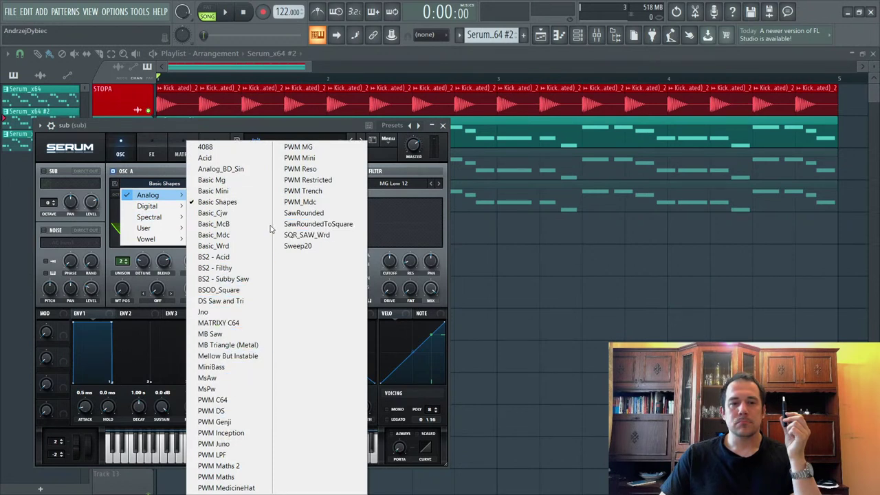
click(239, 171)
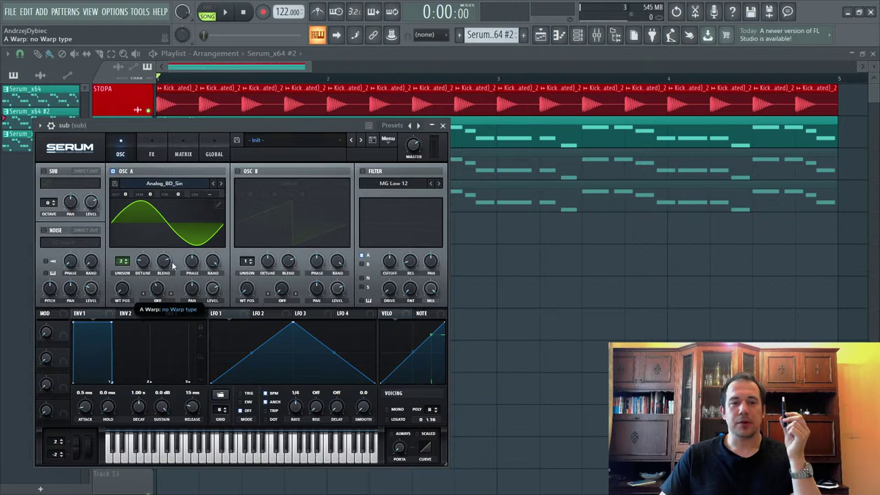
mouse_move(123, 290)
mouse_down()
mouse_move(139, 261)
mouse_move(136, 282)
mouse_up()
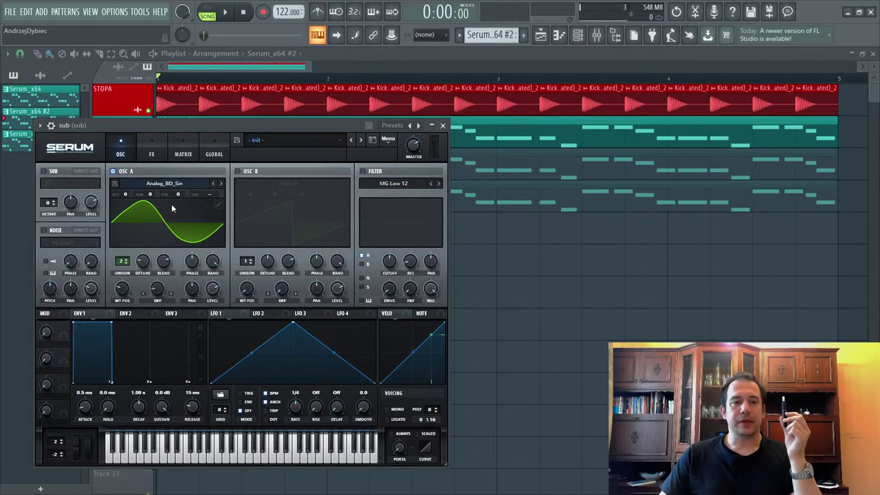
Step: Shape envelope 2 with 0% sustain, 244 ms decay and an 84% decay curve
click(132, 314)
drag(152, 411, 78, 491)
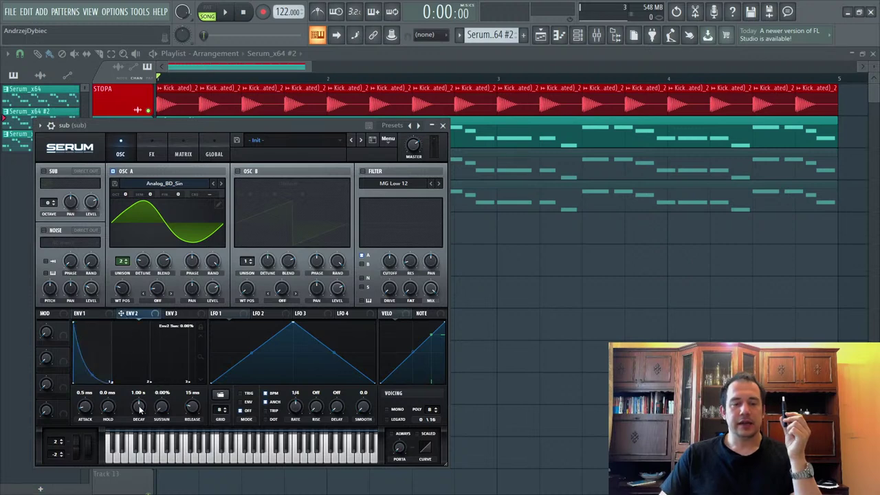
drag(140, 409, 136, 417)
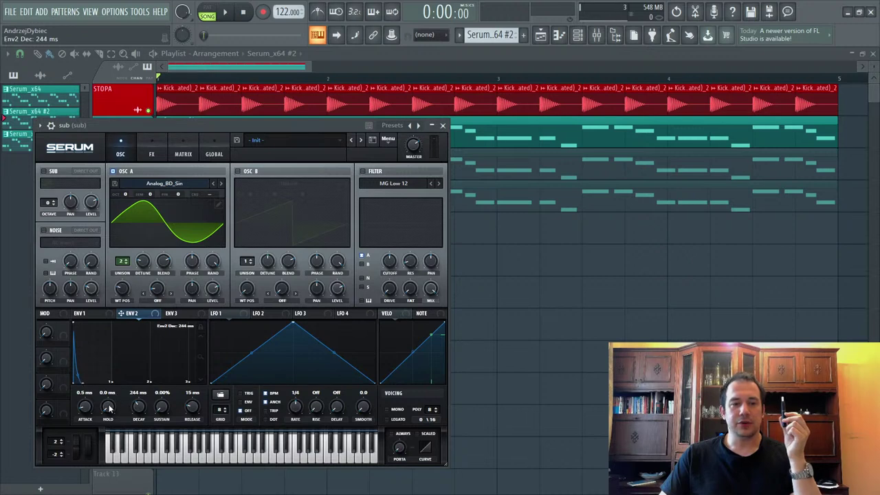
drag(79, 379, 79, 387)
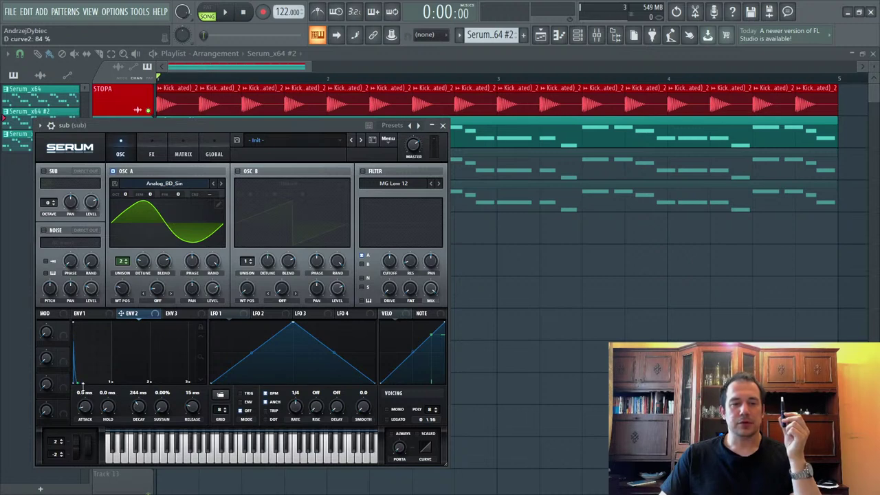
Step: Route Env 2 to the master tuning in Serum's modulation matrix with a small positive amount
click(152, 155)
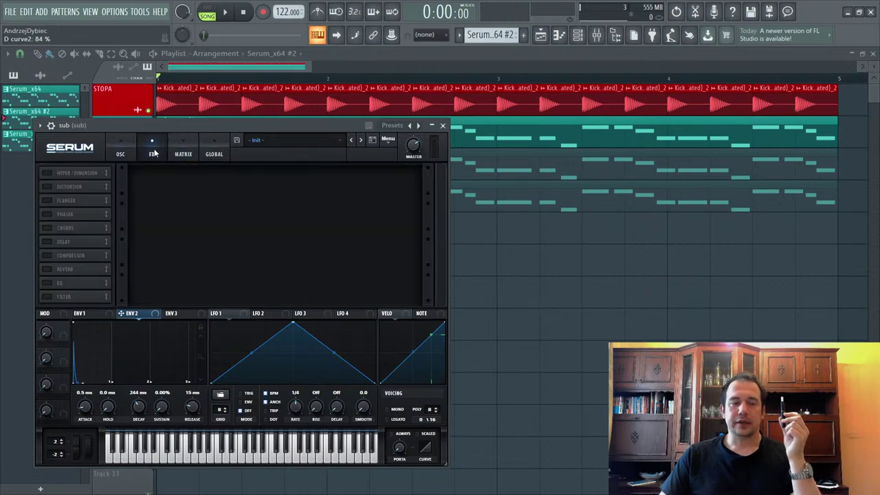
click(177, 154)
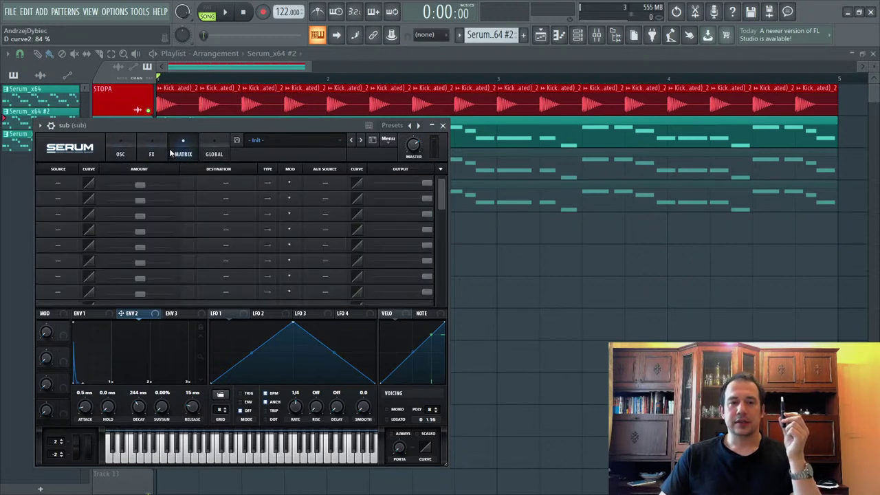
click(56, 184)
click(62, 158)
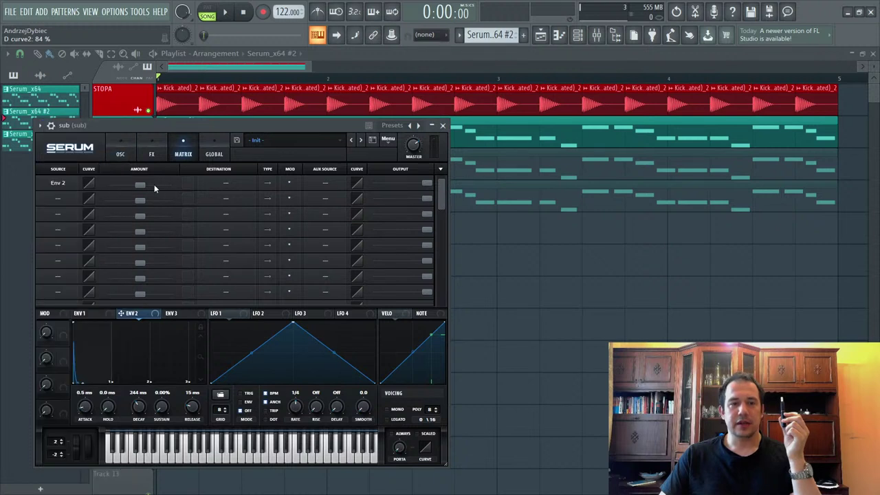
click(206, 185)
mouse_move(233, 294)
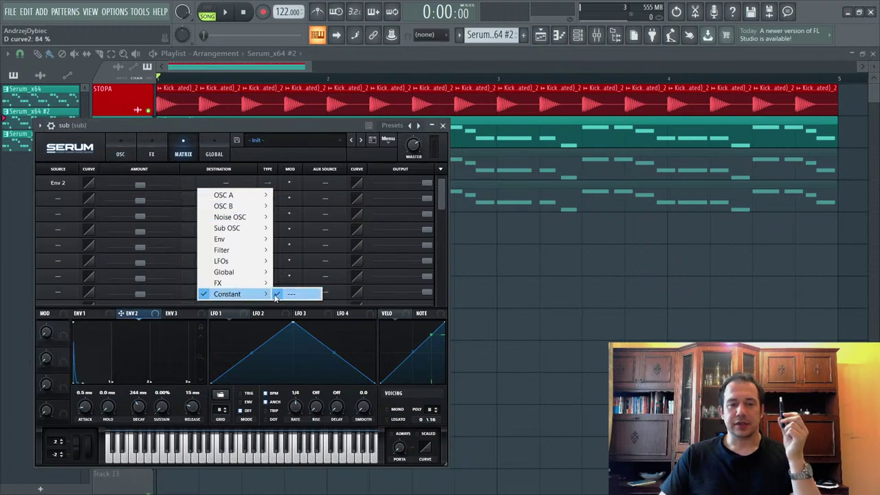
mouse_move(255, 272)
click(296, 272)
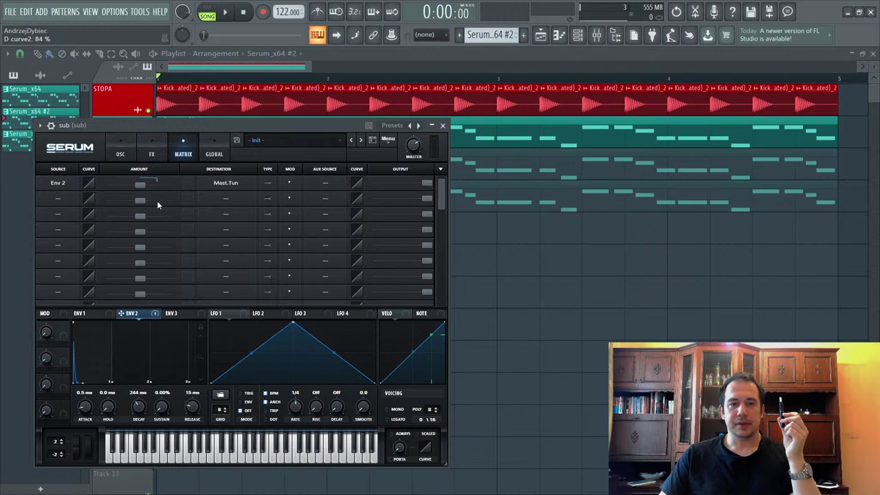
drag(143, 187, 155, 191)
Step: Play the song and raise the sub track's mixer volume to 125% (5.6 dB)
key(space)
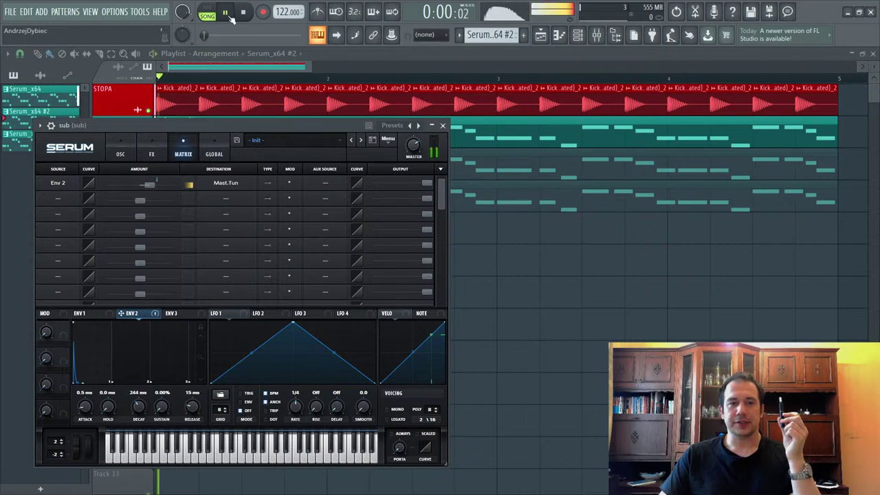
click(596, 35)
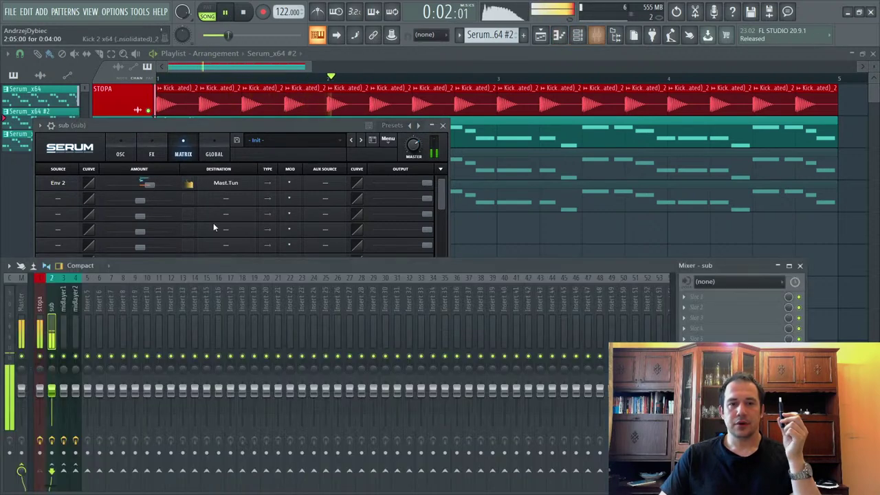
right_click(52, 356)
drag(50, 391, 51, 380)
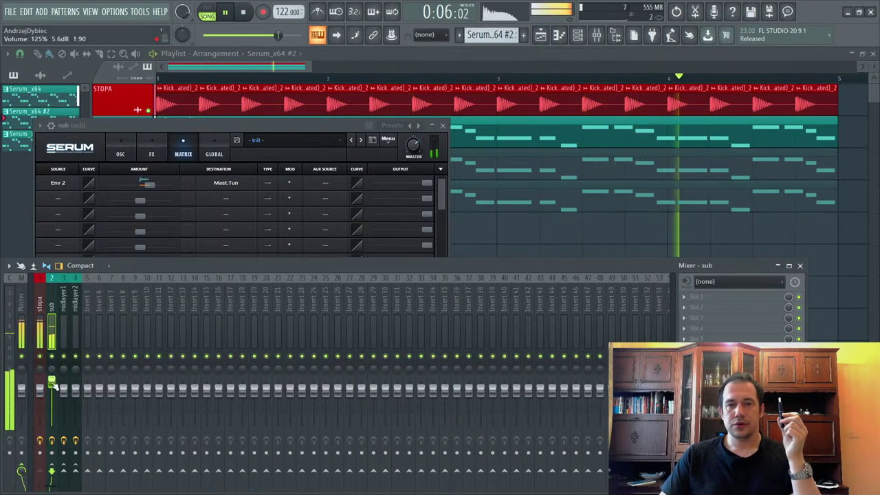
click(245, 13)
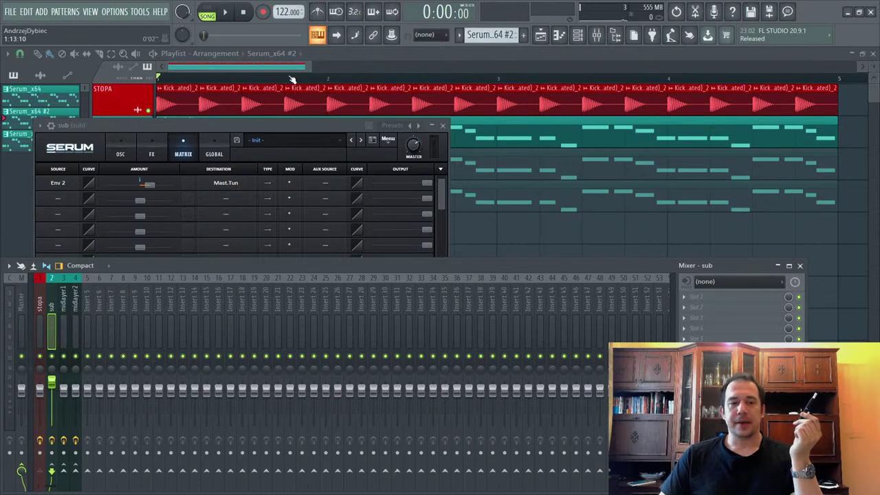
Step: Add Multipass to the sub mixer track's first effect slot and disable its bands 3 and 4
click(713, 300)
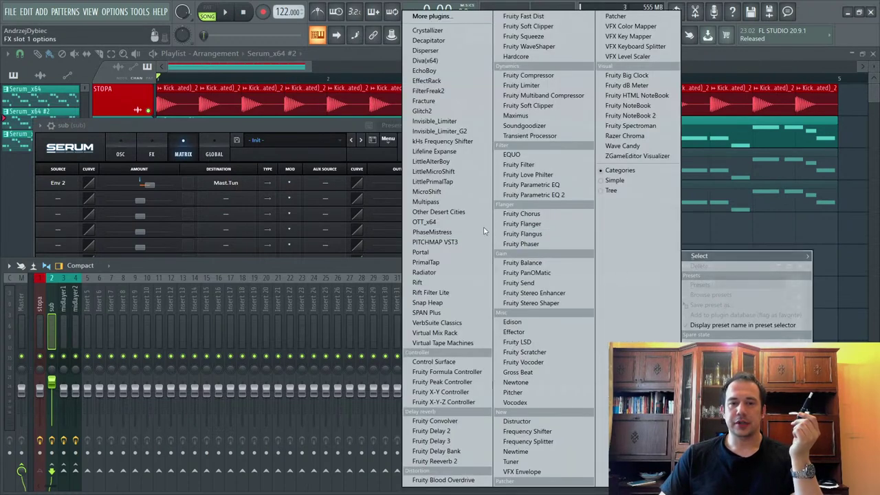
click(462, 202)
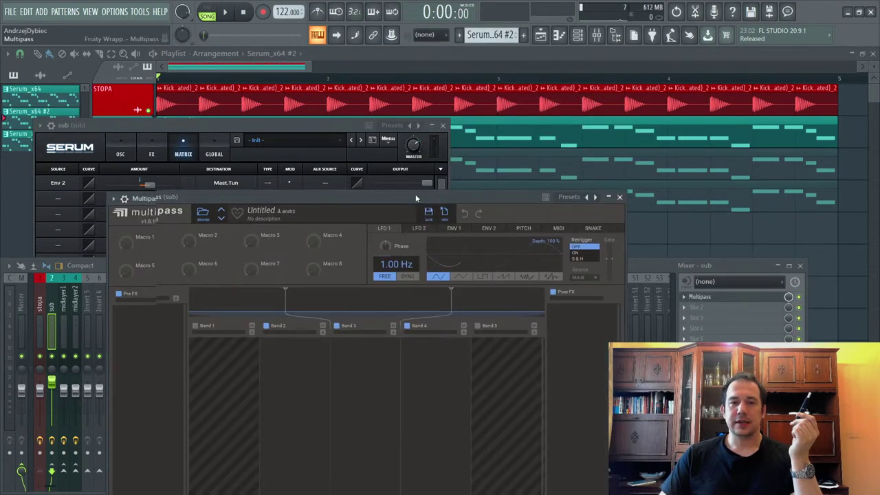
drag(416, 194, 435, 92)
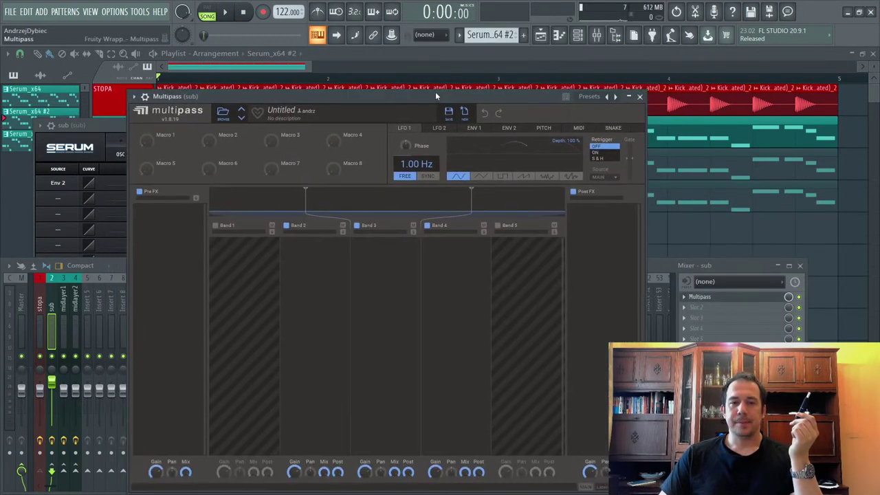
click(358, 225)
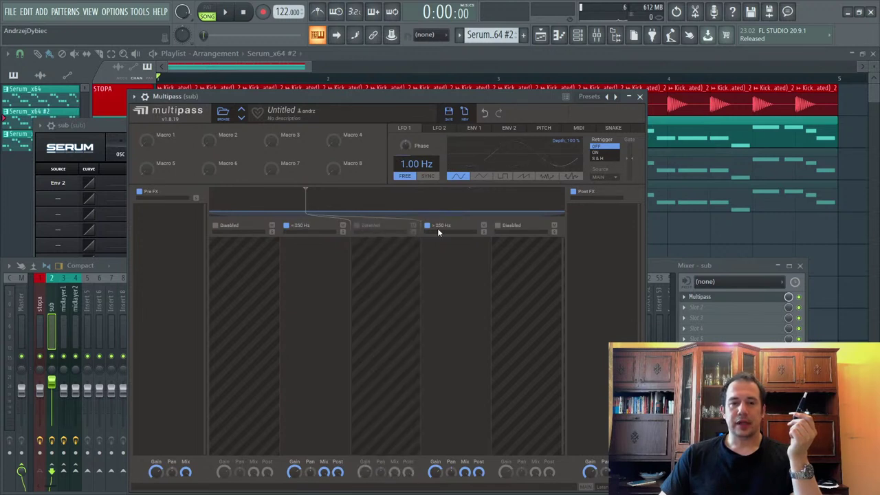
click(427, 226)
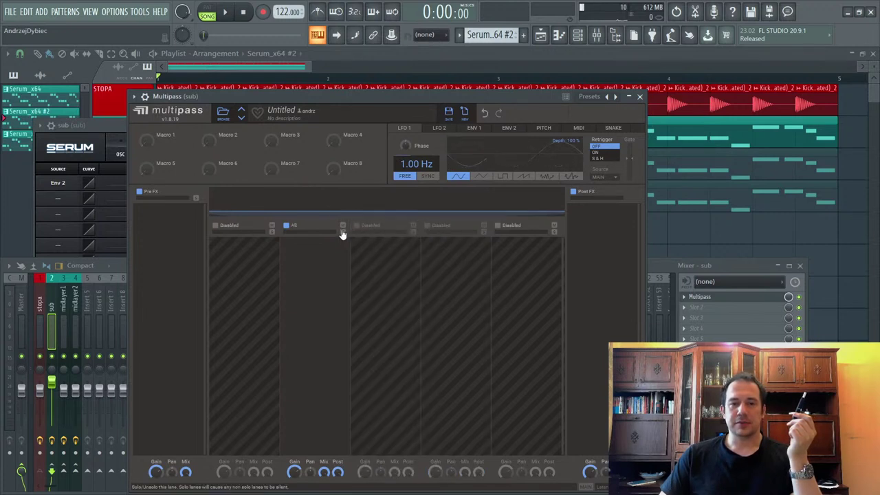
Step: Enable Multipass's third band to split the sub at 250 Hz, solo the lower band, mute the upper band and play the song
click(343, 233)
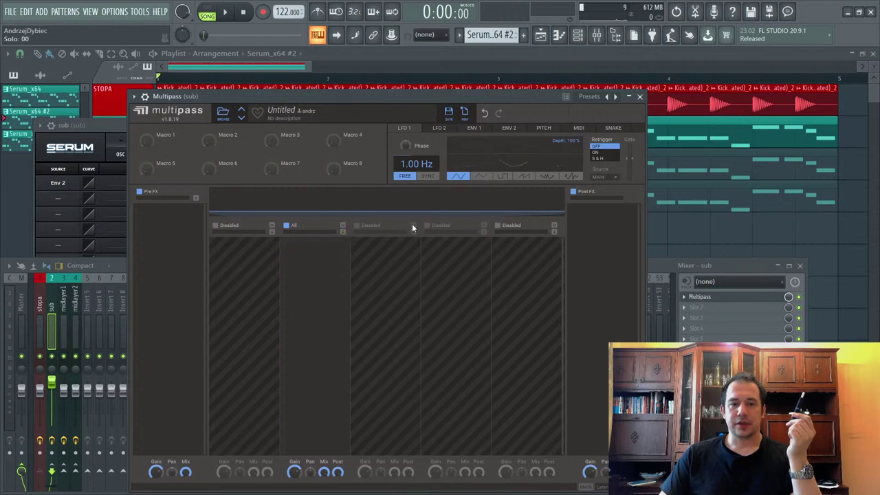
click(356, 226)
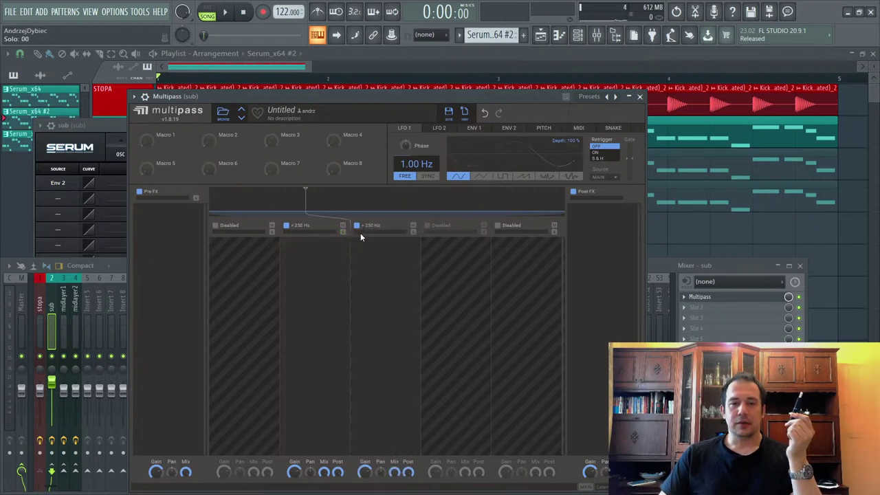
click(343, 233)
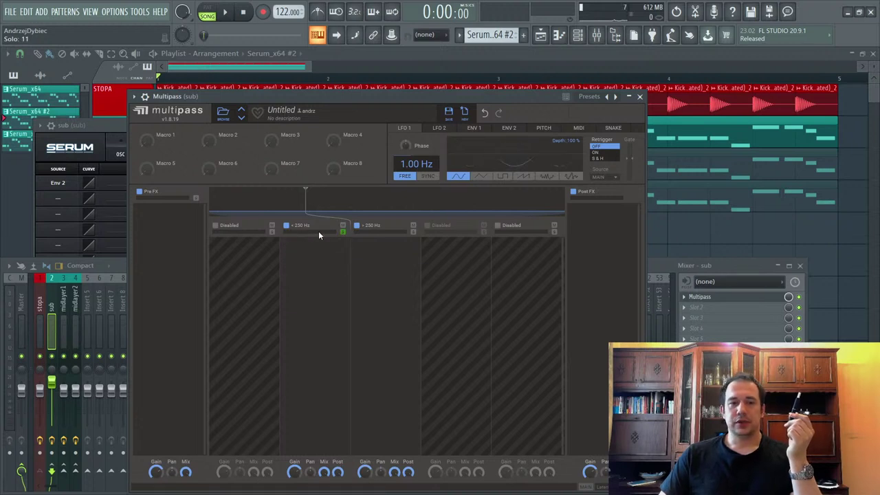
key(z)
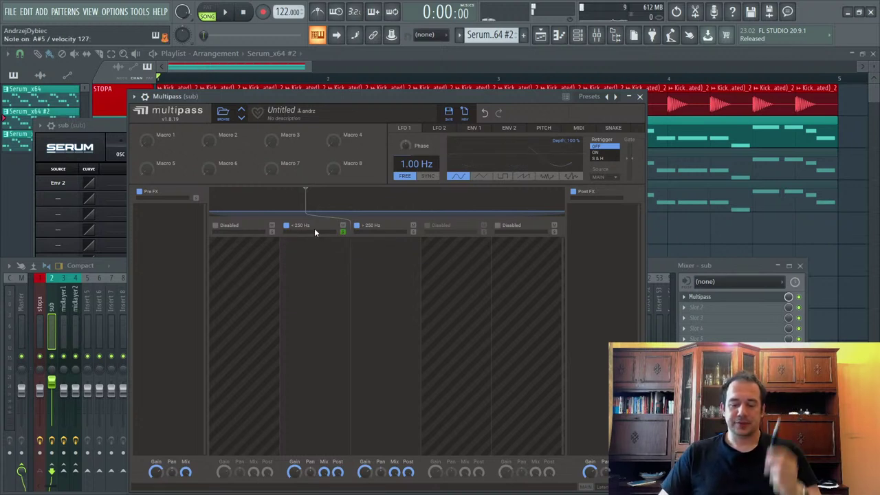
click(225, 12)
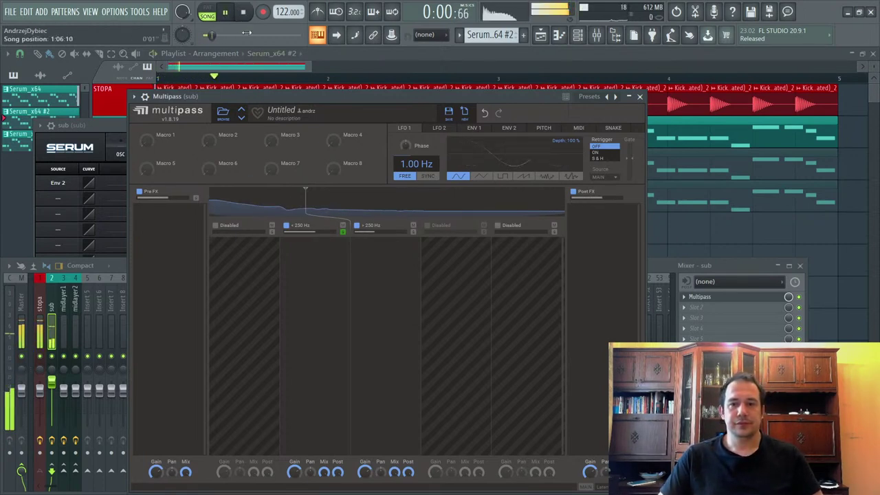
click(305, 261)
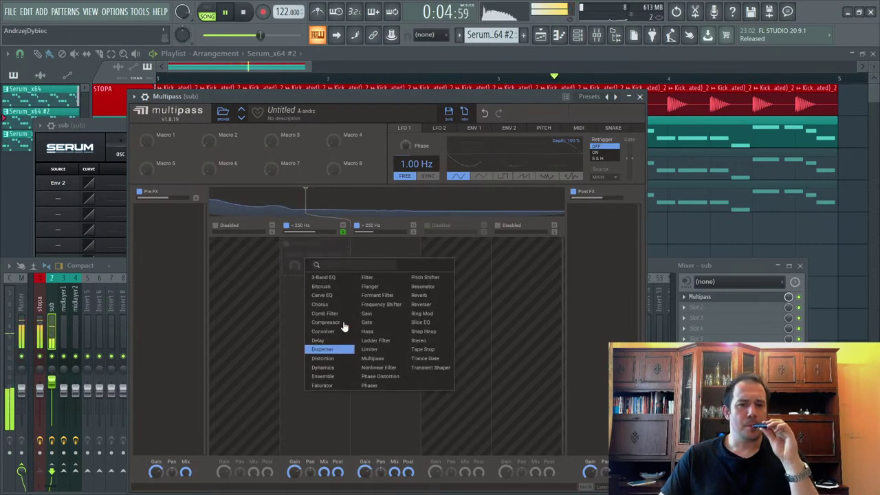
click(339, 248)
click(412, 229)
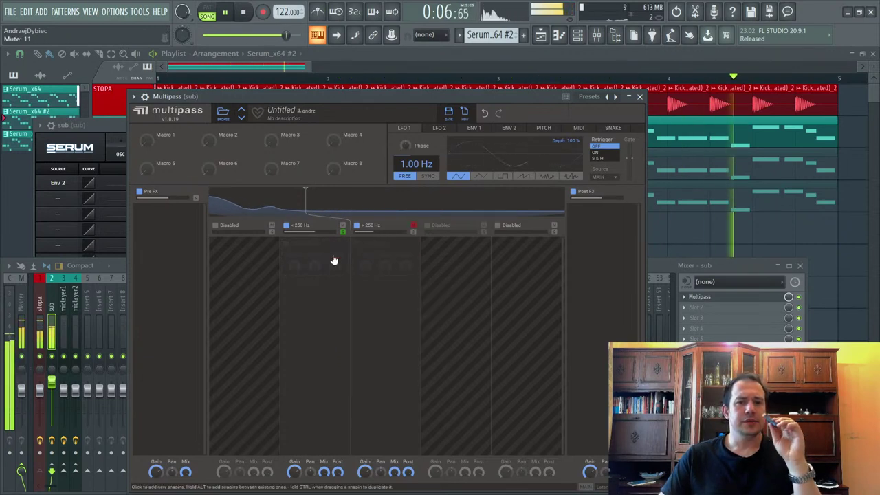
Step: Add a Distortion snapin to the soloed band below 250 Hz, stop playback and move the Multipass window higher
click(342, 257)
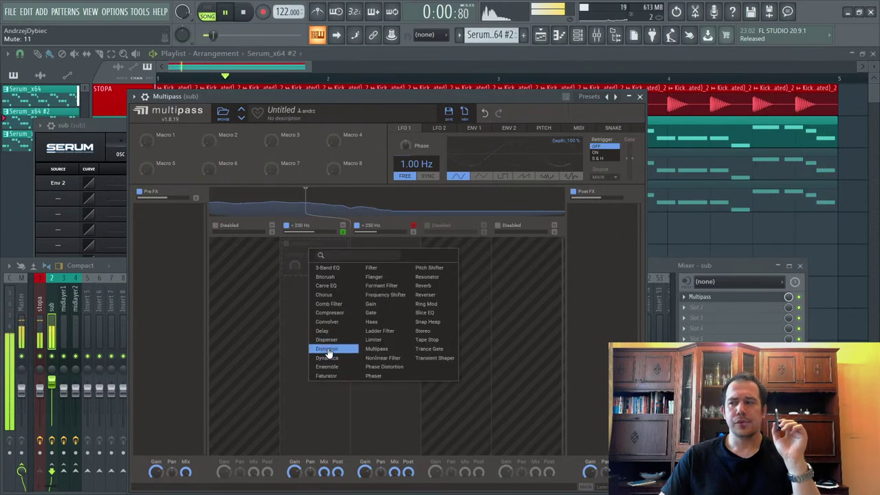
click(327, 348)
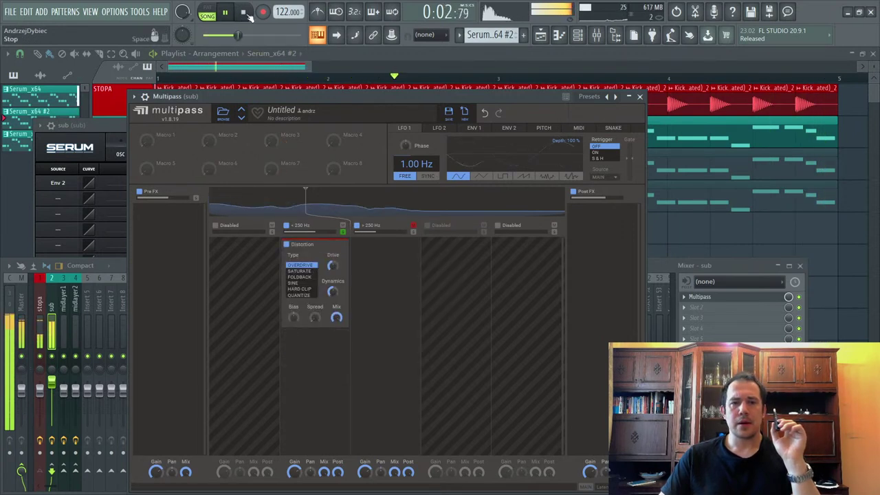
key(space)
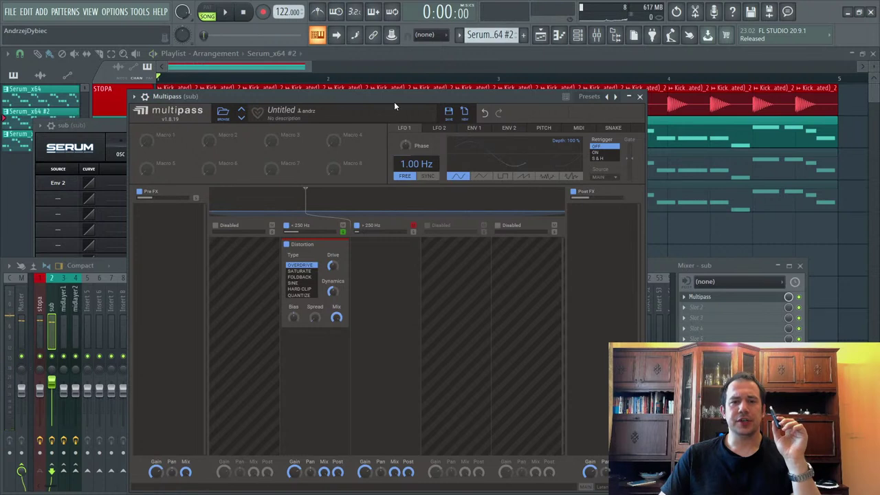
drag(394, 100, 410, 64)
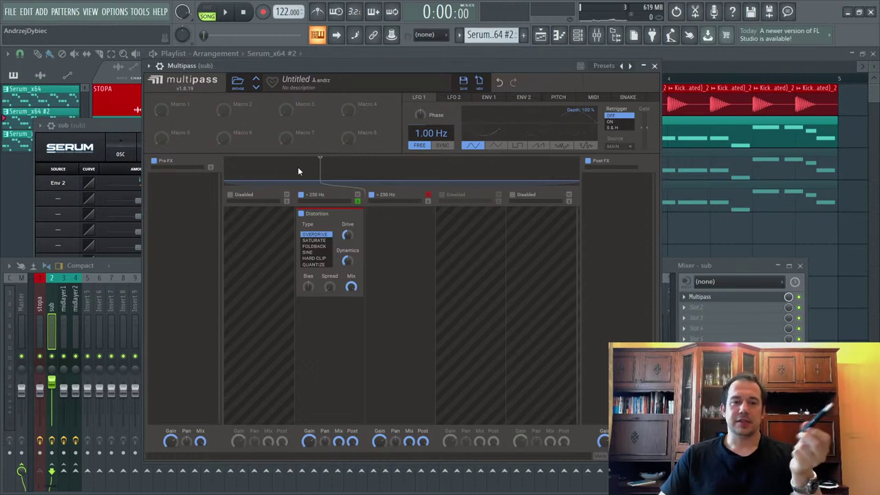
Step: Raise the Distortion drive slightly, set its type to Saturate and its dynamics to minimum, auditioning the song
click(225, 12)
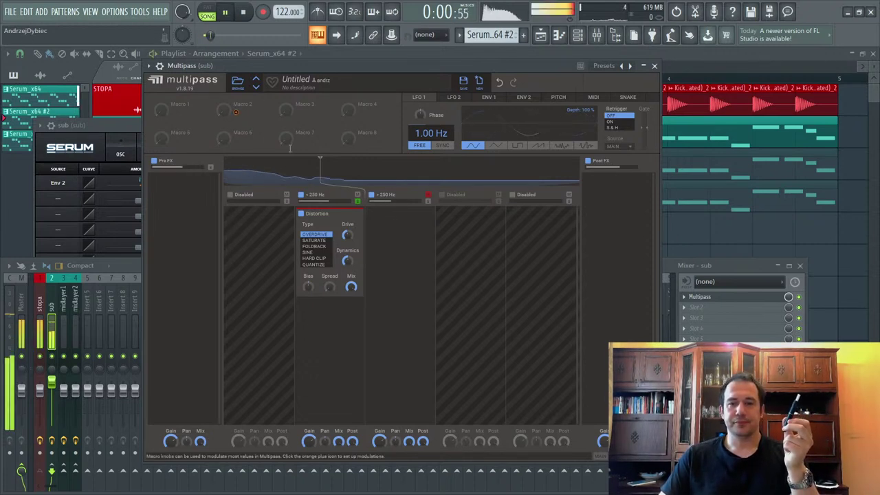
drag(348, 236, 348, 228)
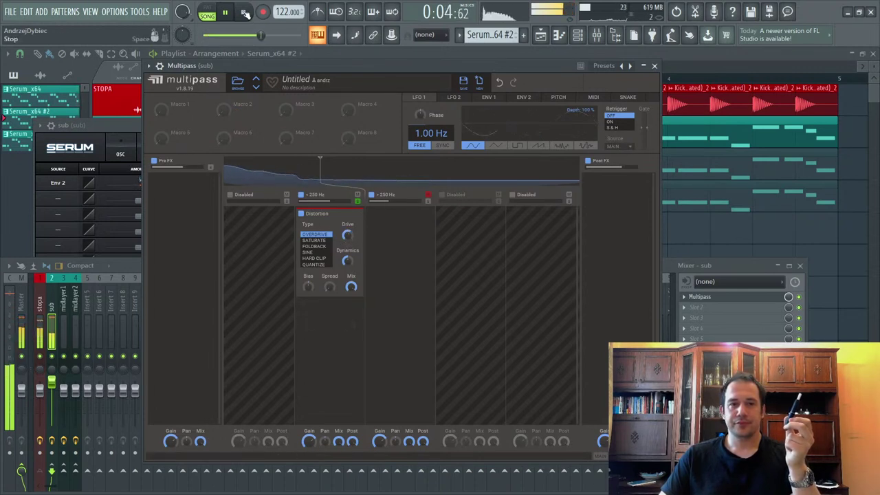
click(244, 13)
click(314, 240)
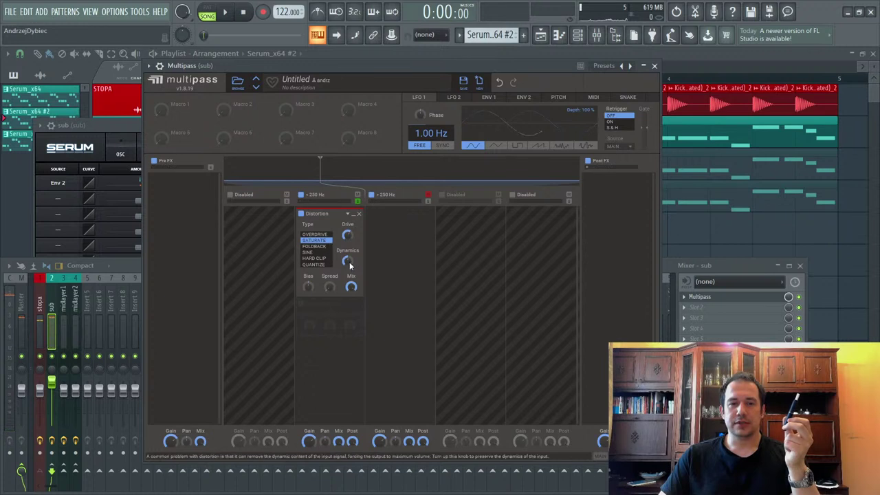
key(space)
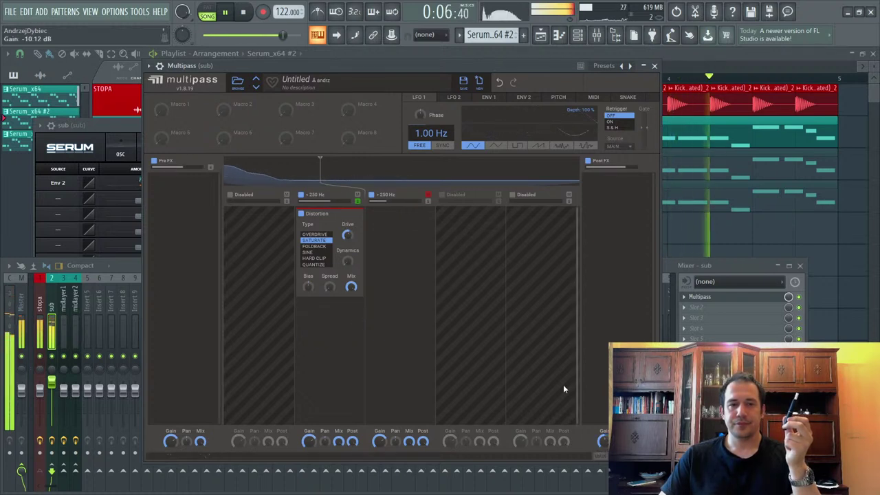
key(space)
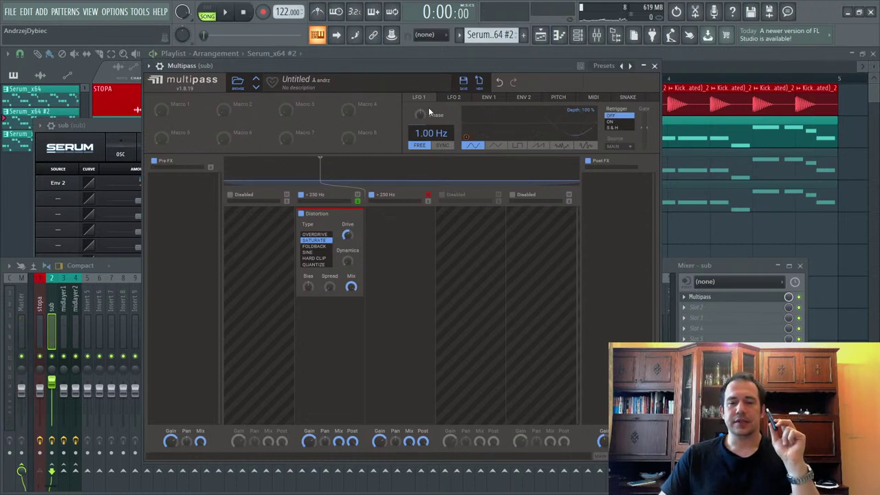
Step: Collapse the Distortion snapin and add a Disperser beneath it in the band below 250 Hz
click(352, 215)
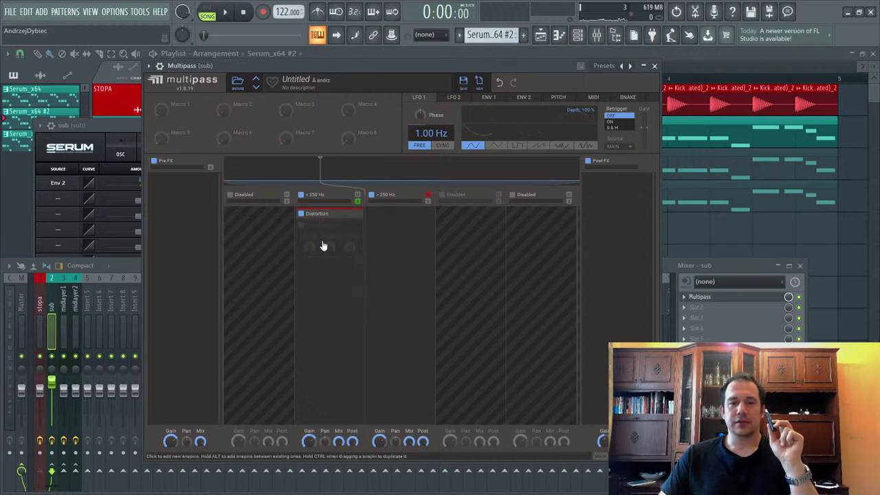
click(324, 245)
click(340, 332)
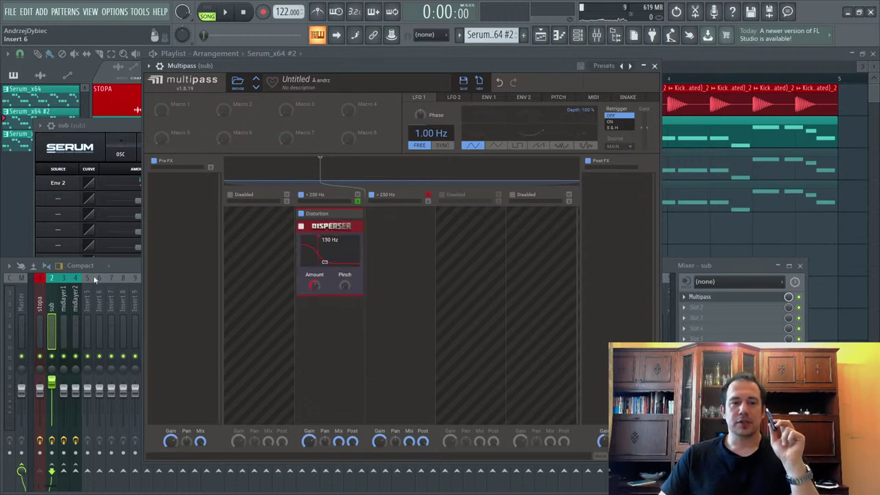
Step: Set oscillator A's unison to 1 voice in the sub's Serum
click(101, 133)
click(119, 151)
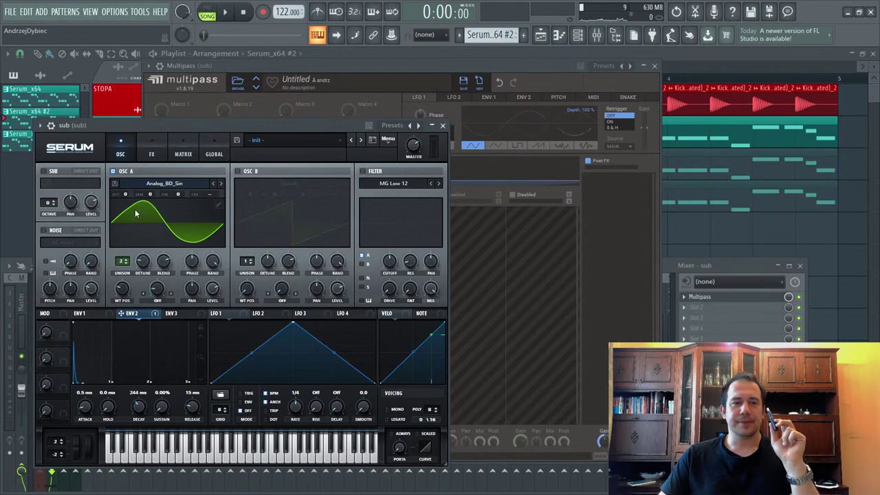
scroll(126, 264, up, 1)
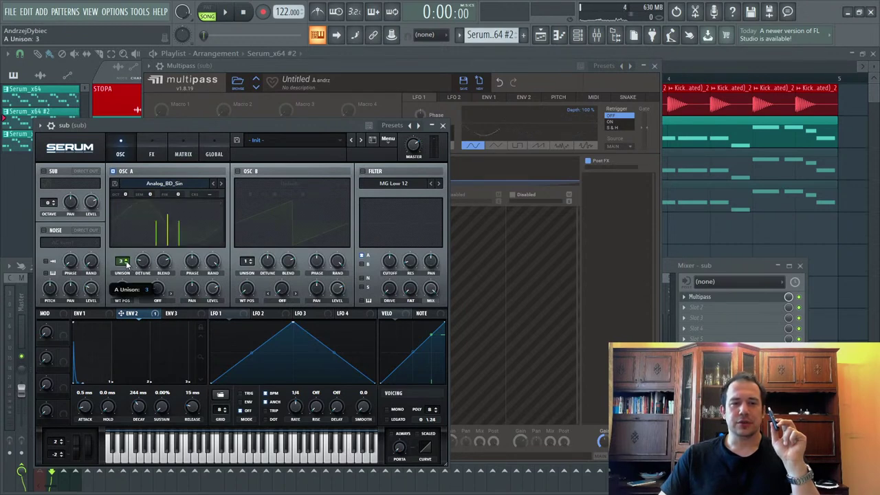
scroll(126, 270, down, 1)
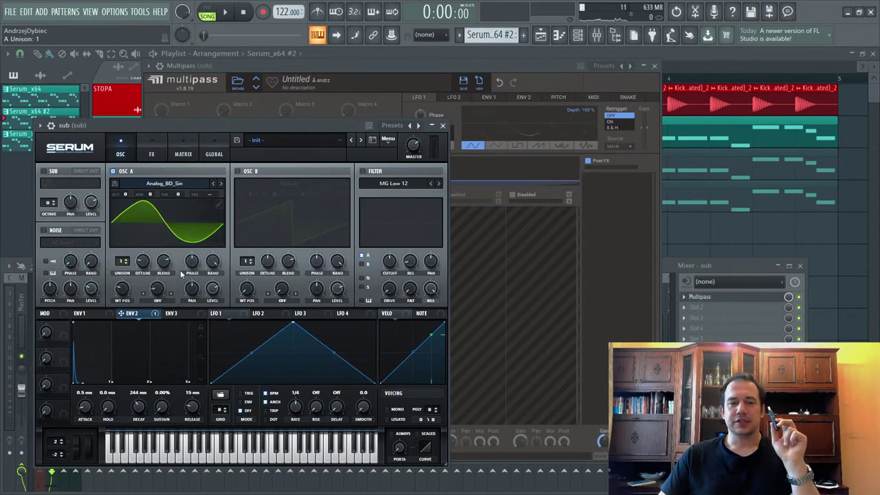
Step: Return to Multipass, lower the Disperser's amount while the song plays, and collapse its snapin
click(712, 297)
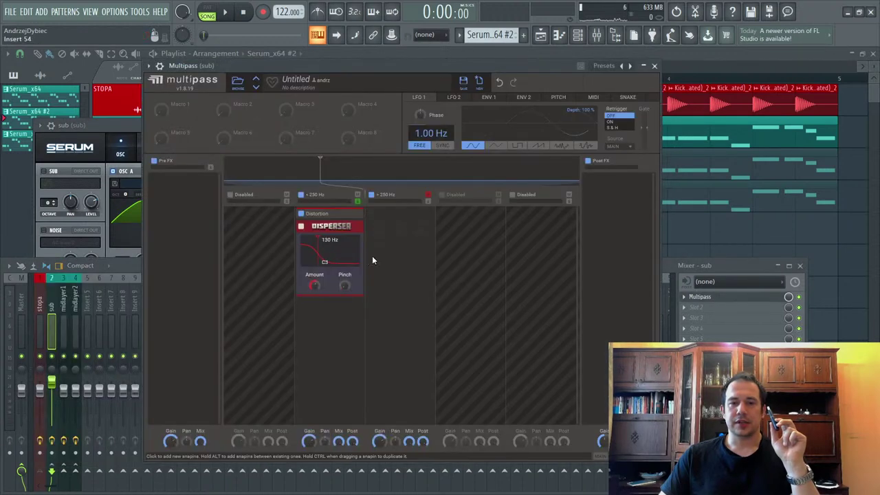
key(space)
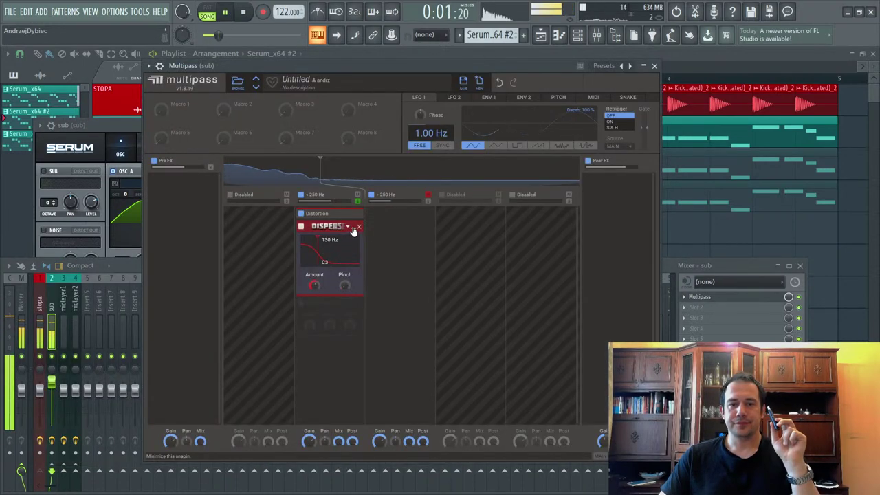
click(352, 227)
click(351, 226)
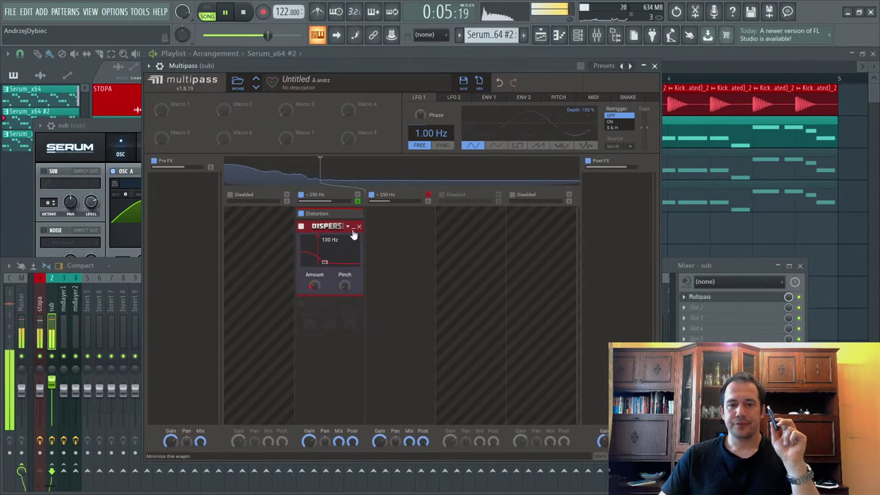
key(space)
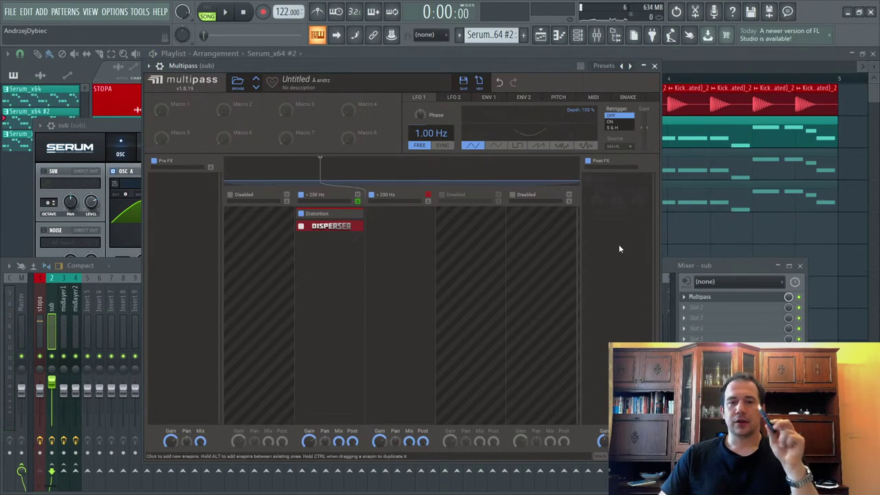
Step: Add Fruity Parametric EQ 2 to the sub track's second effect slot and Fruity Soft Clipper to the third
click(721, 308)
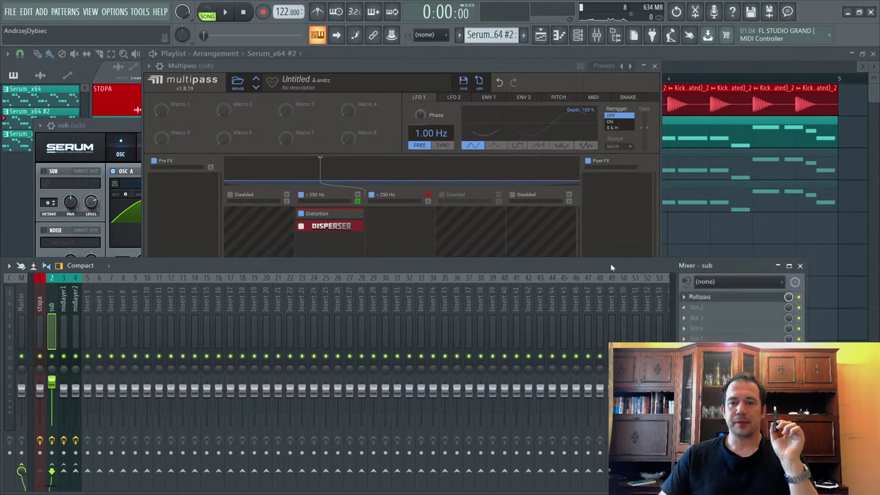
mouse_move(708, 255)
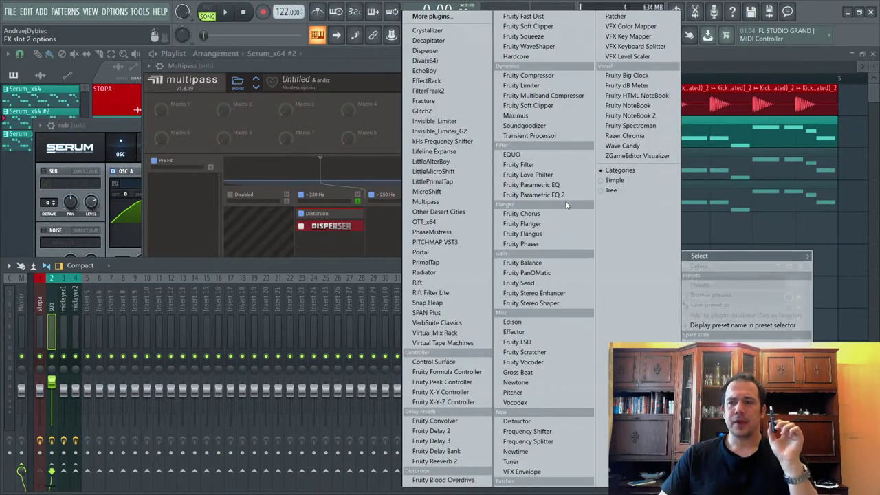
click(540, 194)
click(710, 328)
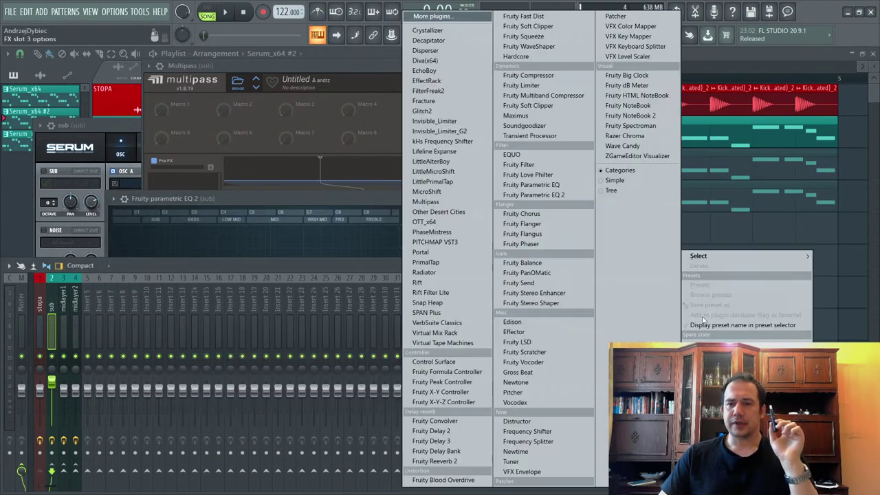
click(555, 108)
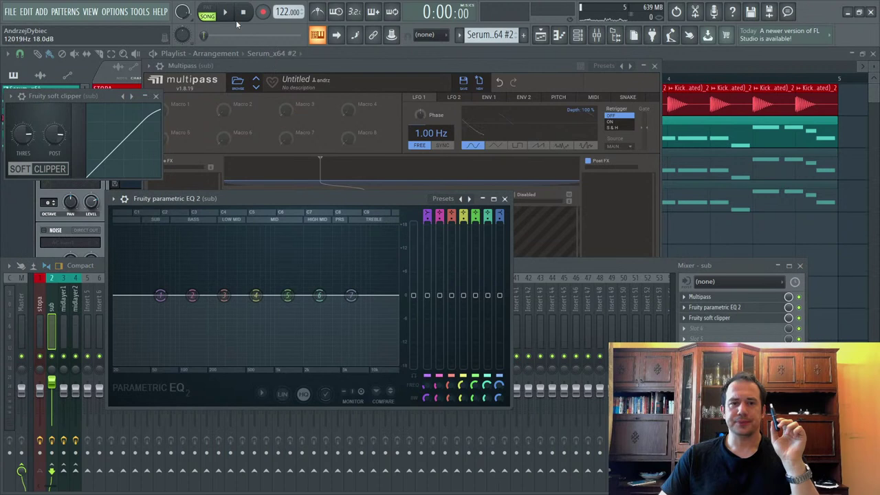
Step: While the song plays, raise the EQ's main level to 14.8 dB and reset the sub track's mixer fader to its default
click(224, 11)
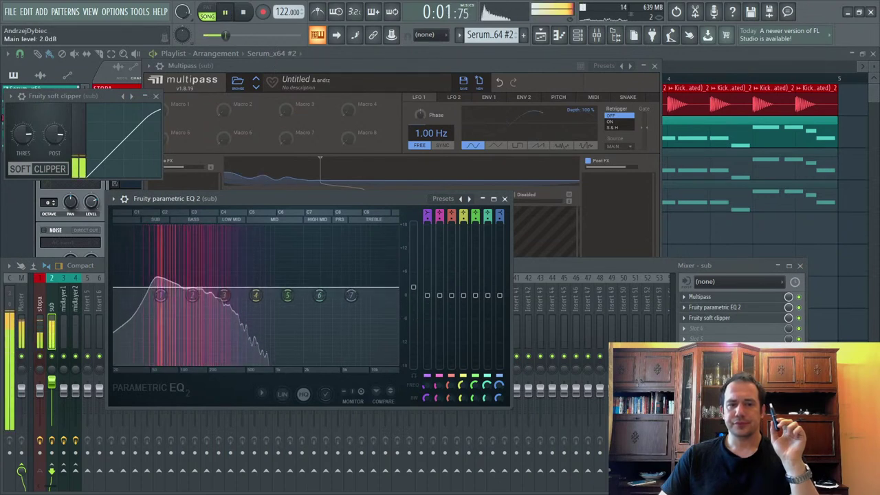
drag(413, 287, 413, 260)
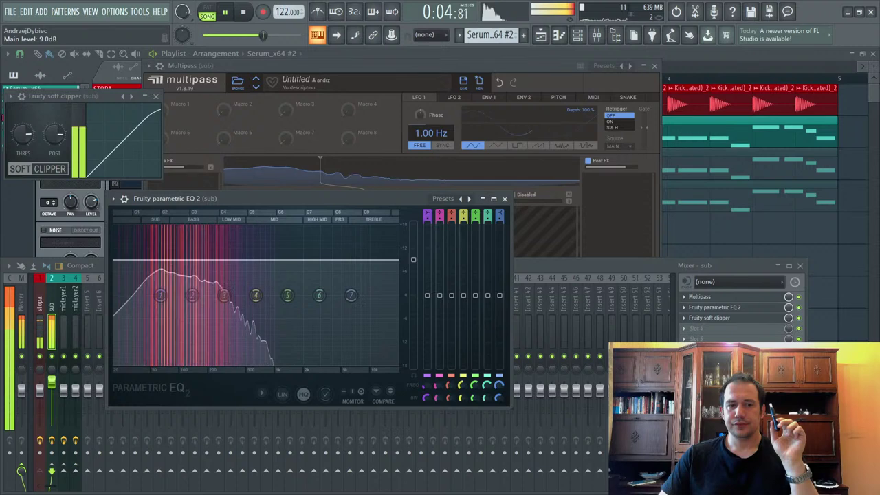
right_click(52, 385)
click(69, 328)
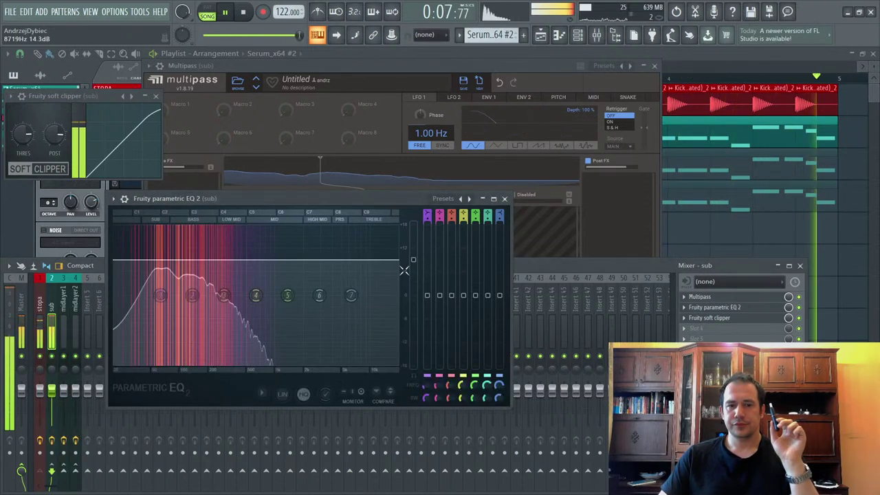
drag(404, 270, 404, 246)
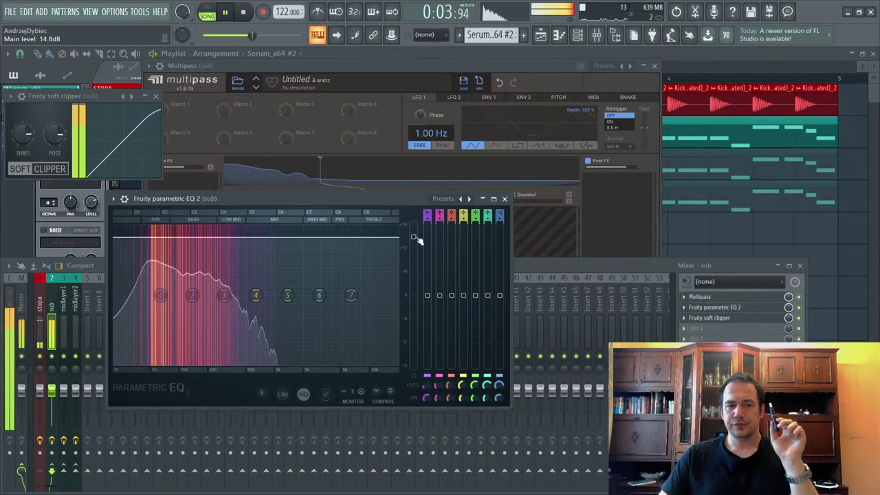
Step: Pull EQ band 2 up in frequency and down in gain for a gentle low-mid dip, and bring the mixer forward
drag(192, 295, 220, 306)
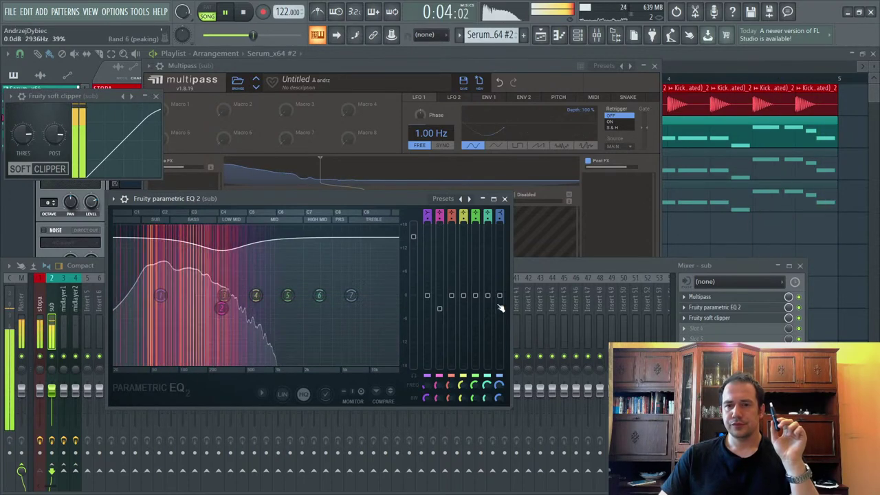
click(555, 267)
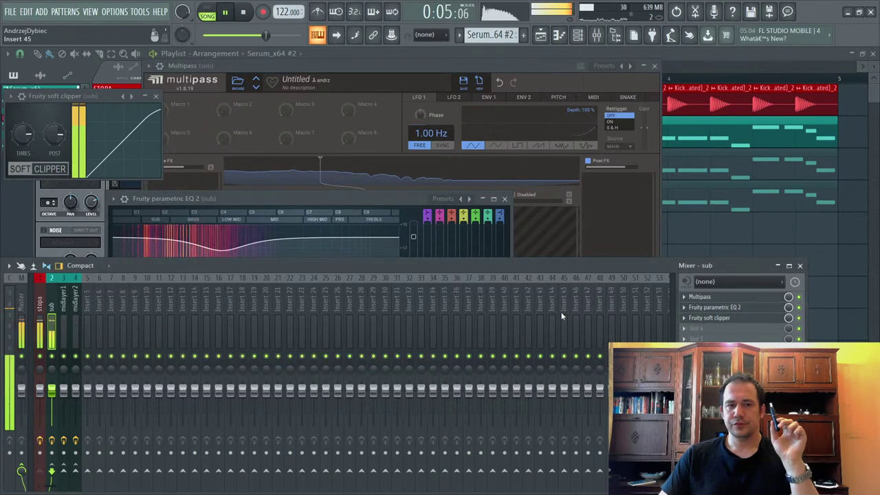
Step: Stop playback and add a second Fruity Parametric EQ 2 in the sub track's fourth effect slot, keeping its window open
click(244, 12)
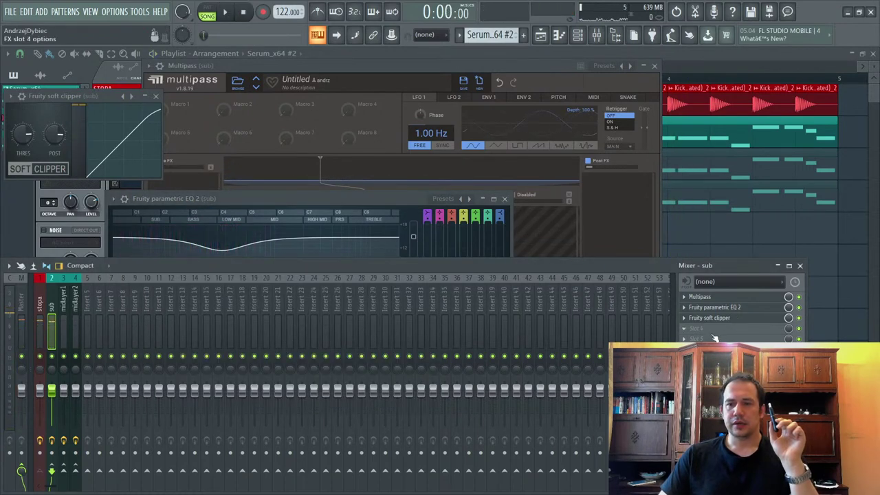
click(714, 300)
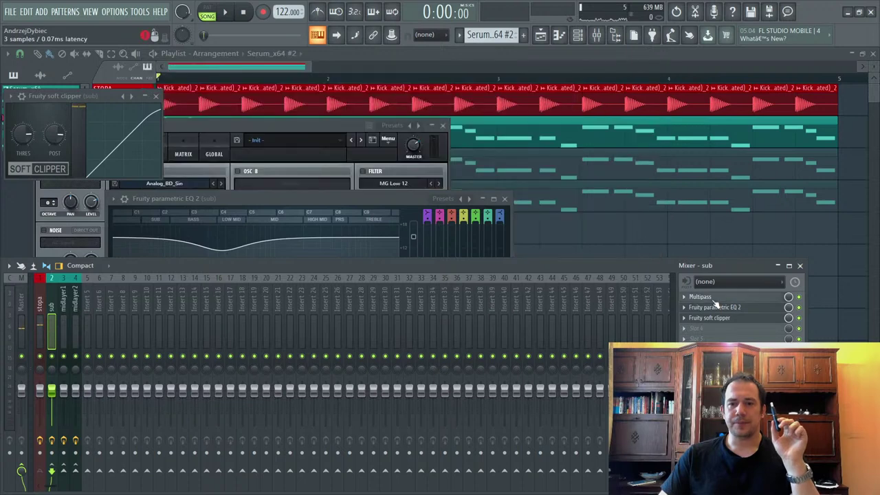
click(714, 301)
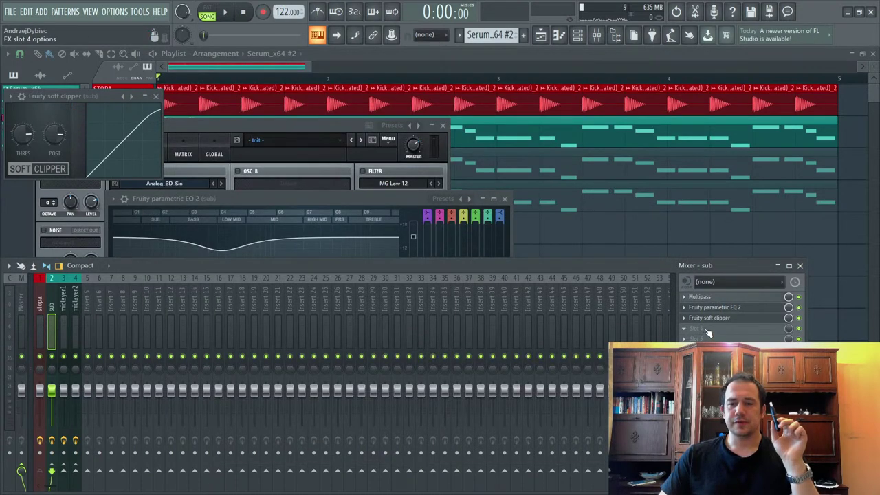
click(708, 334)
click(574, 198)
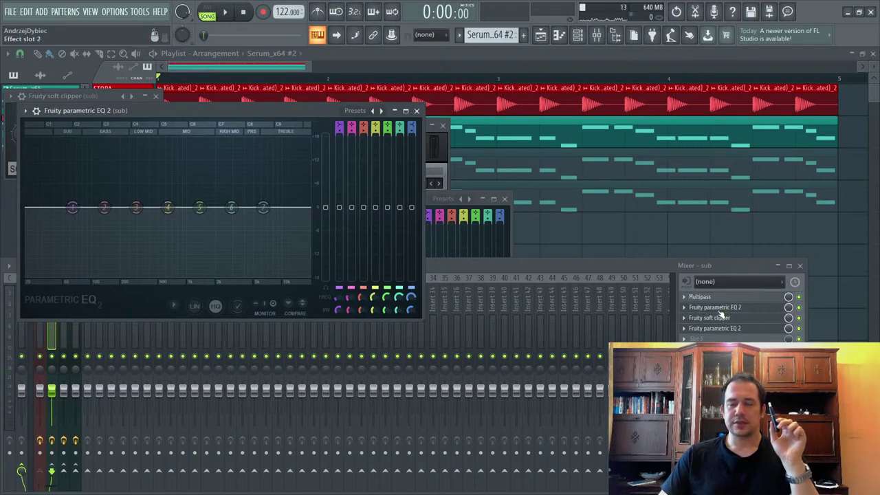
click(720, 330)
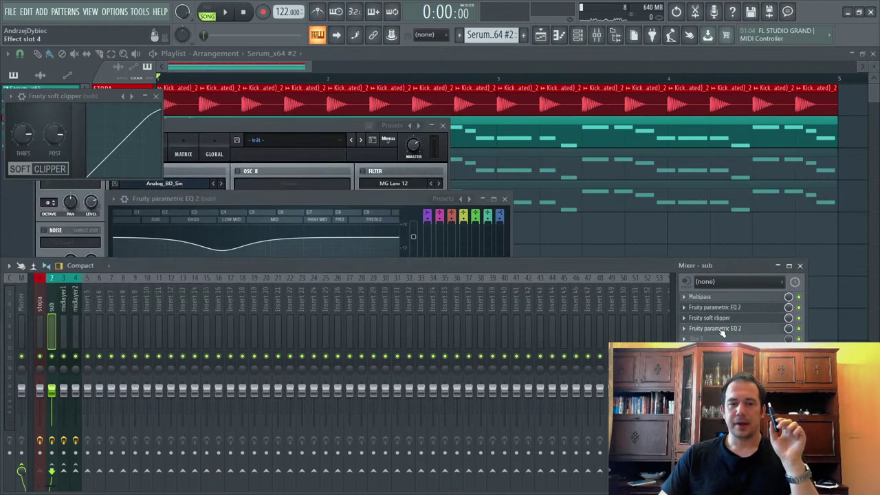
click(723, 331)
Step: Make band 7 a Steep 8 low pass at 250 Hz with 56% bandwidth, and play the song briefly to check it
drag(411, 124, 411, 135)
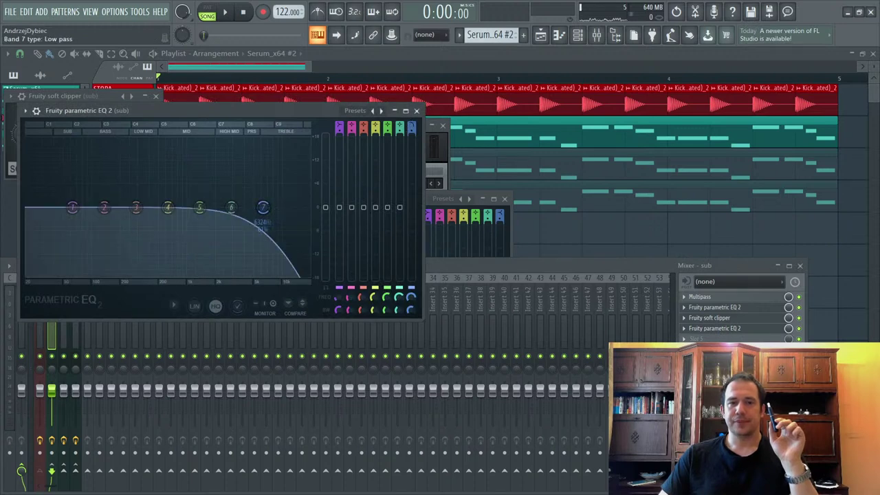
scroll(412, 138, down, 4)
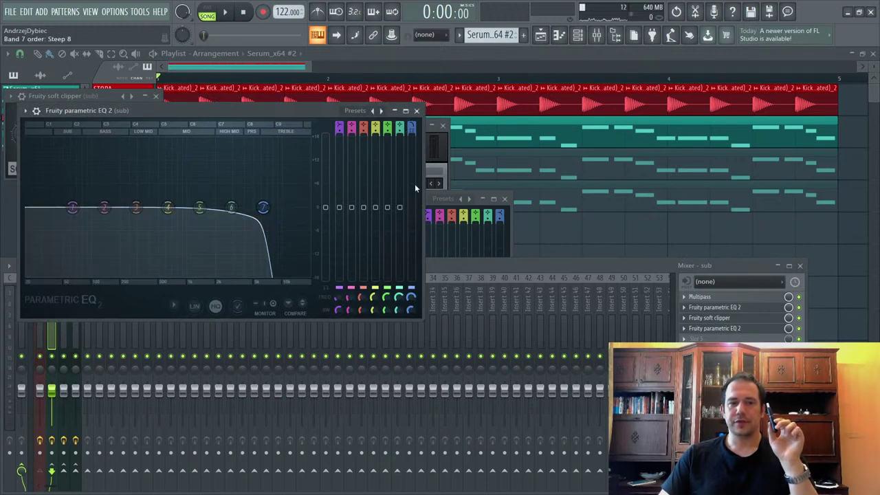
drag(263, 207, 129, 206)
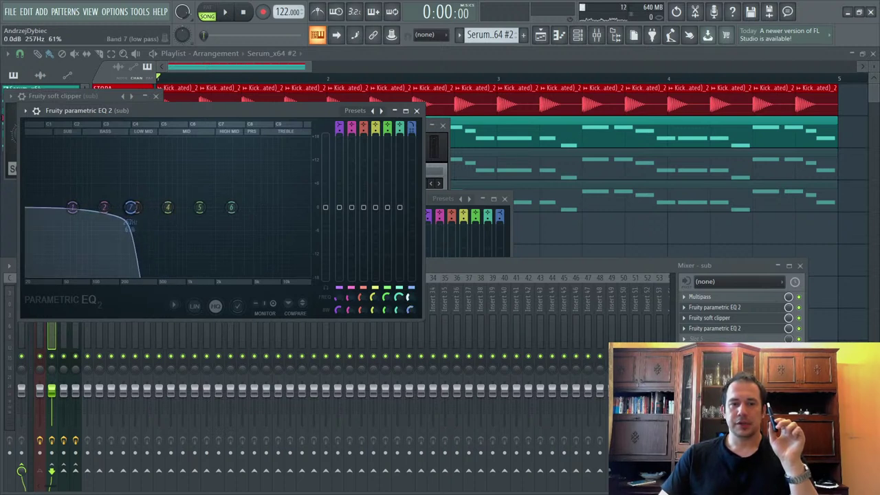
scroll(409, 310, down, 5)
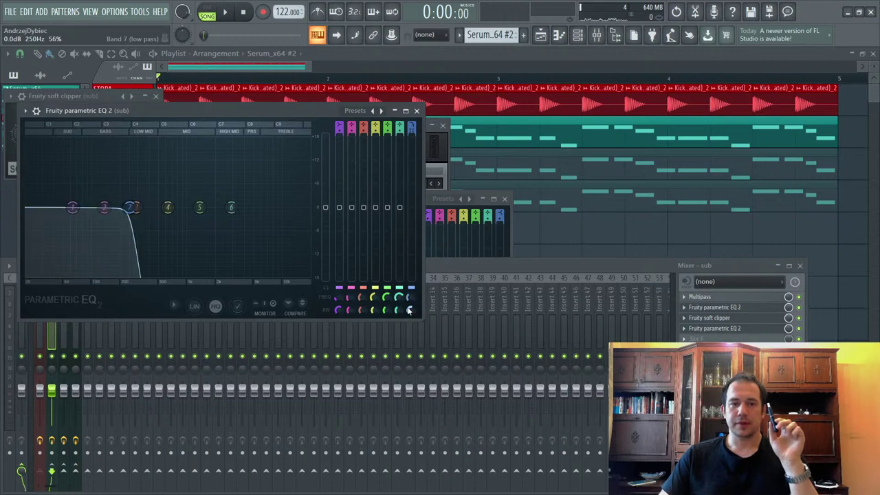
click(226, 12)
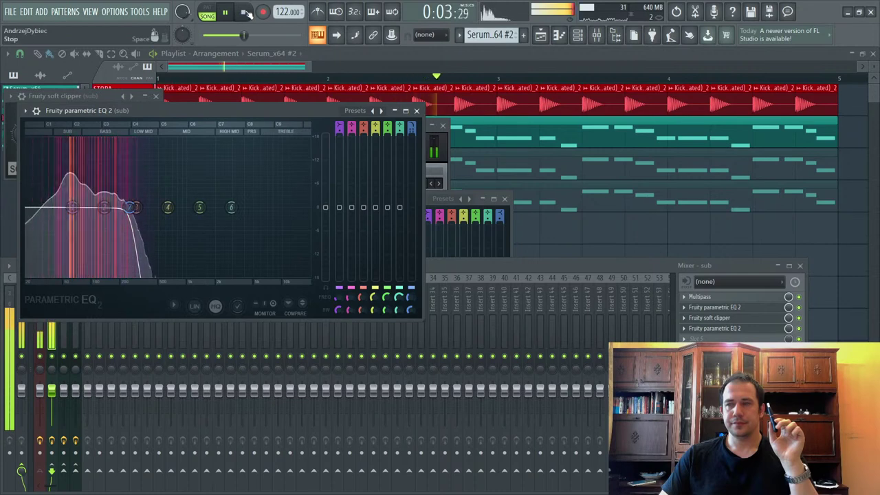
click(246, 12)
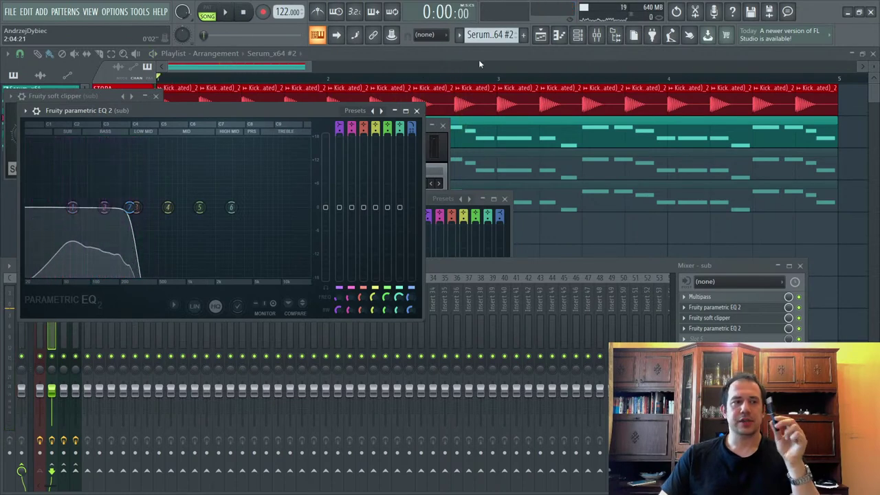
Step: Return to the playlist, open the sub track's Serum, and shorten Env 2's decay to 115 ms while the song plays
click(431, 56)
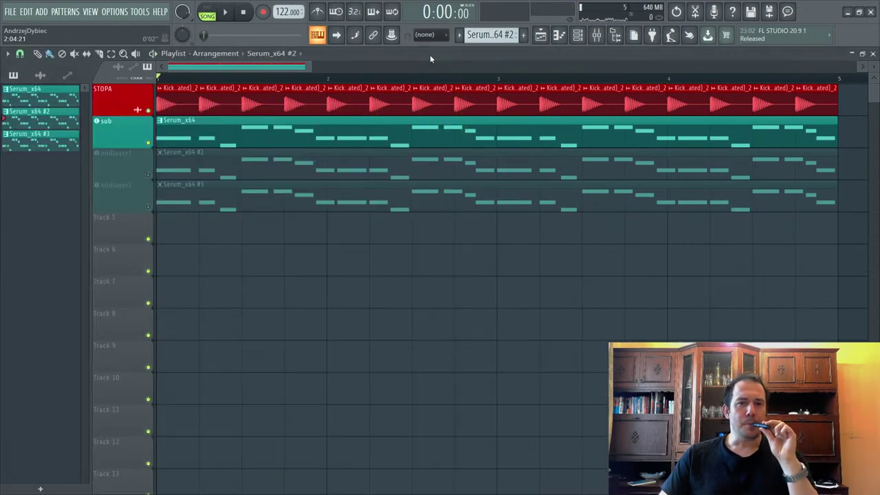
click(131, 131)
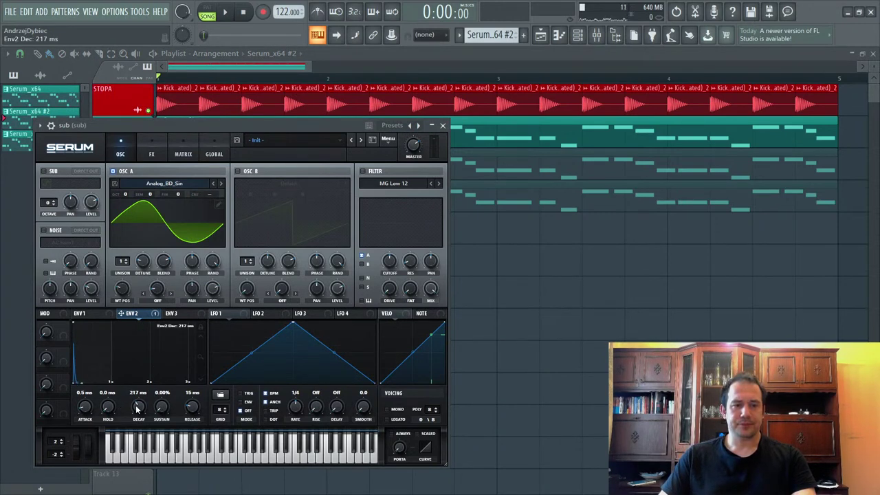
click(224, 14)
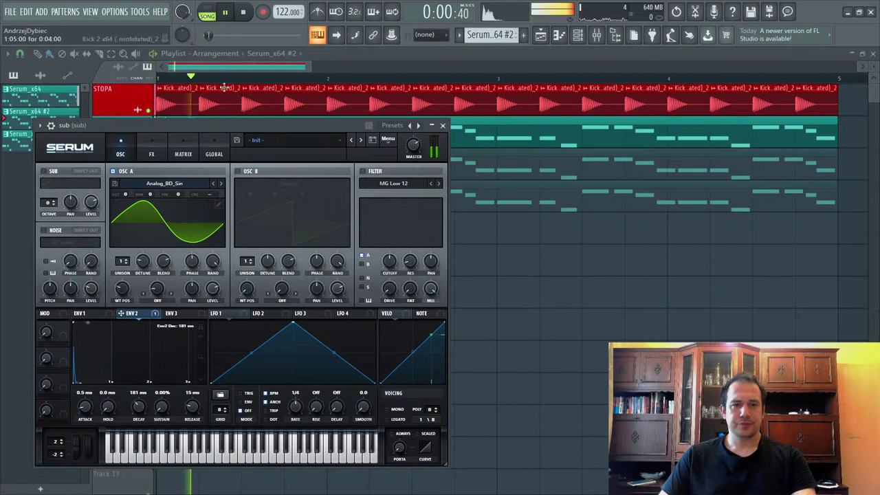
drag(138, 407, 142, 411)
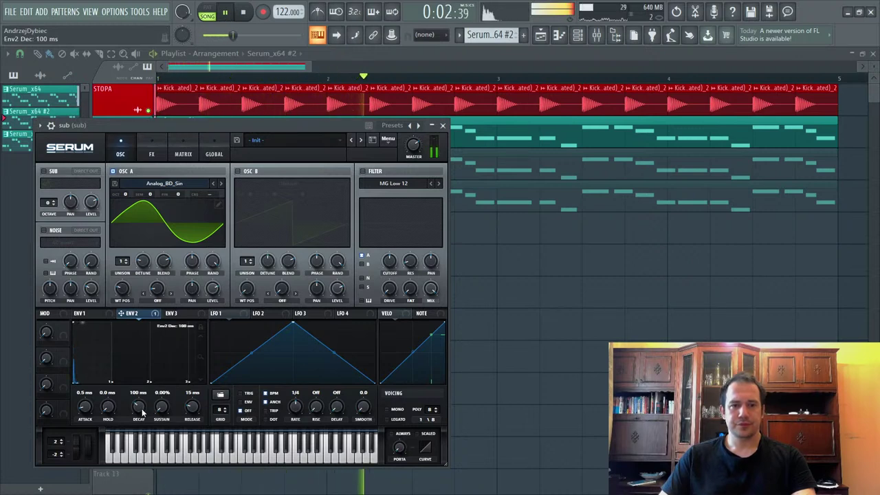
Step: Raise the Env 2 to Mast.Tun modulation amount in Serum's matrix, audition it with the song, and close the plugin
click(173, 153)
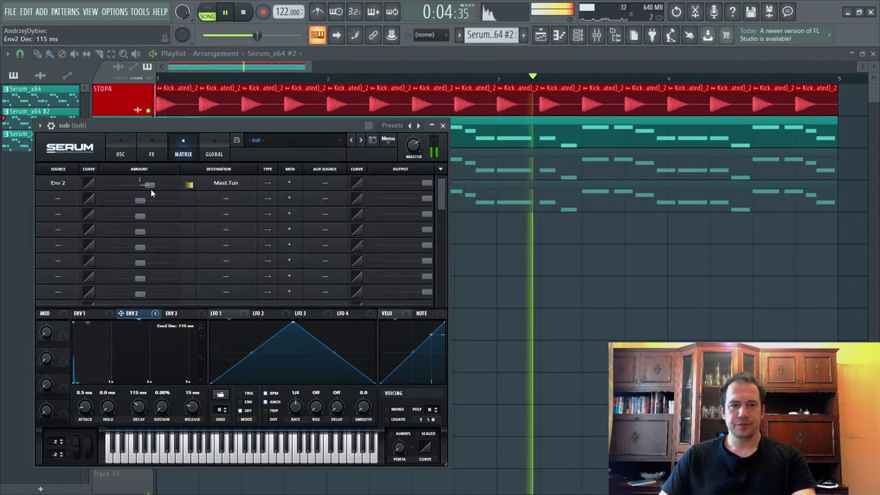
mouse_move(154, 187)
mouse_down()
mouse_move(172, 189)
mouse_move(166, 186)
mouse_up()
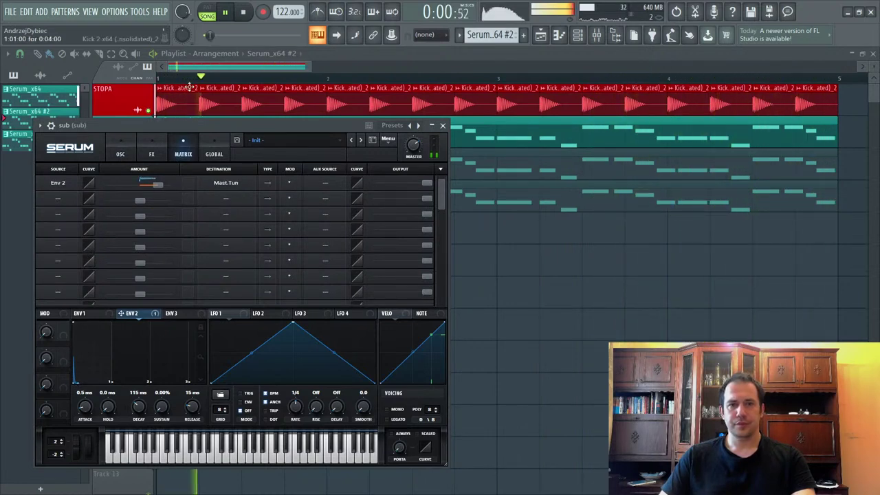
click(248, 18)
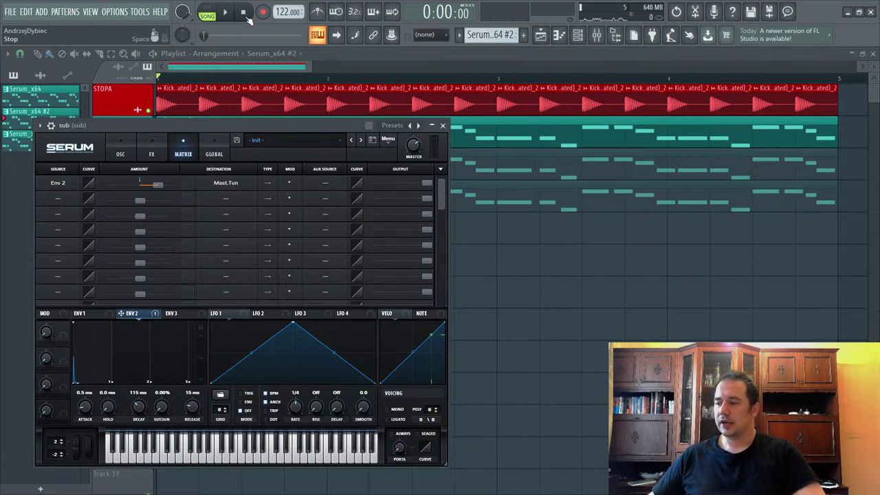
key(space)
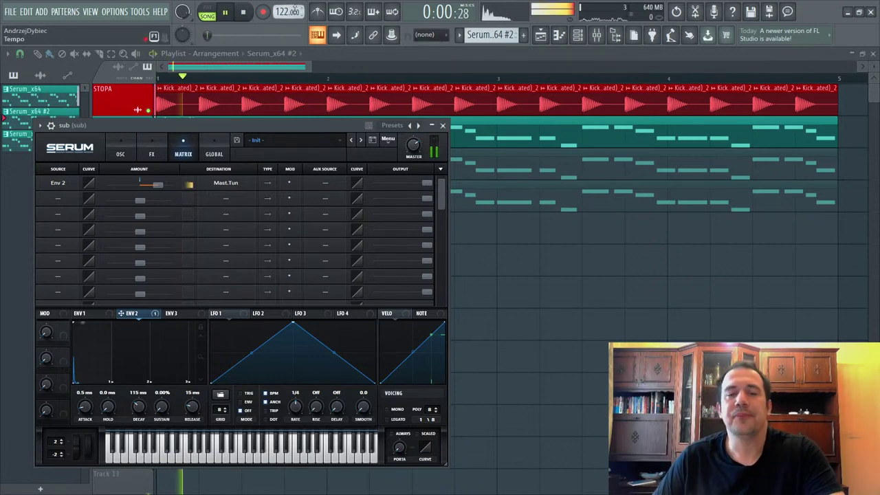
key(Escape)
key(space)
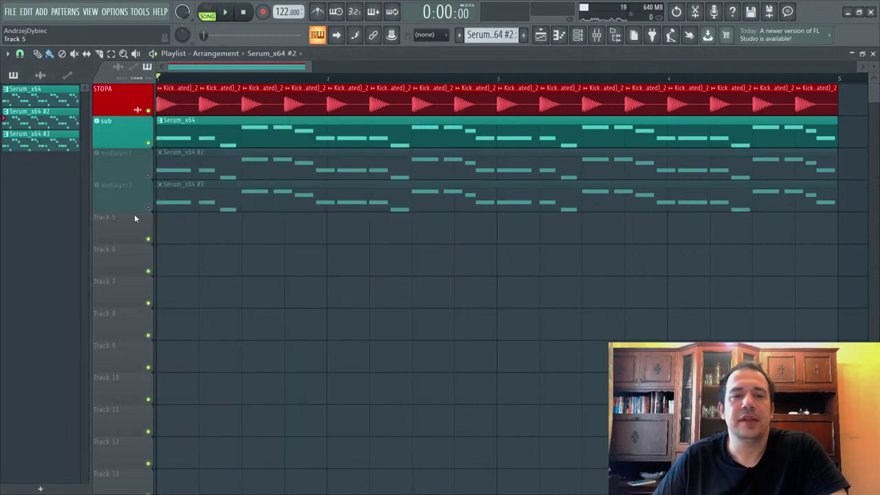
Step: Mute the sub track, unmute midlayer1, and open midlayer1's Serum, moving its window up for more room
scroll(134, 218, down, 1)
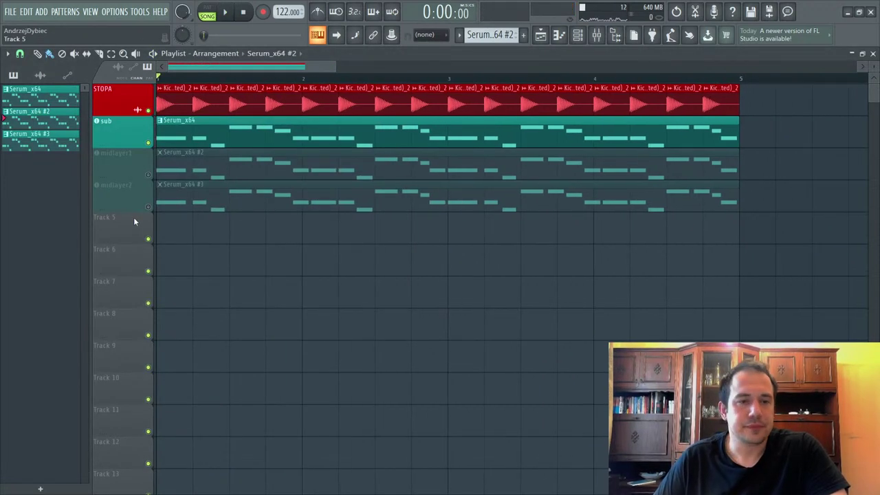
click(149, 143)
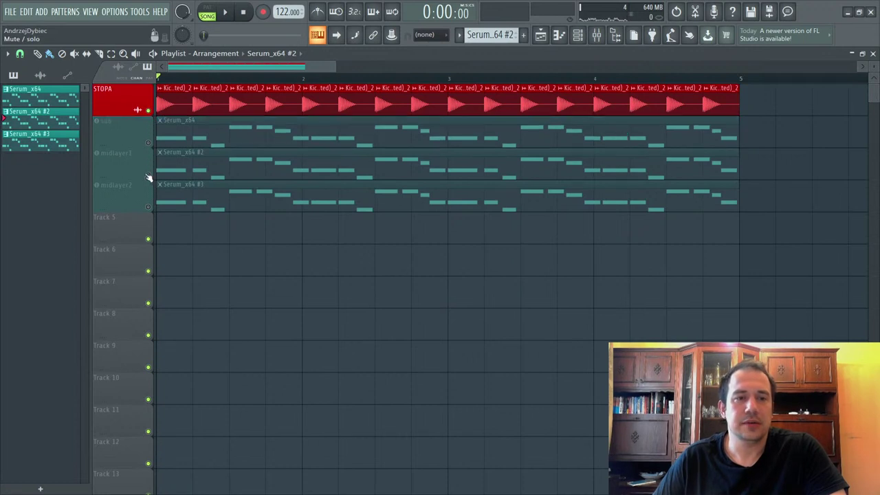
click(149, 176)
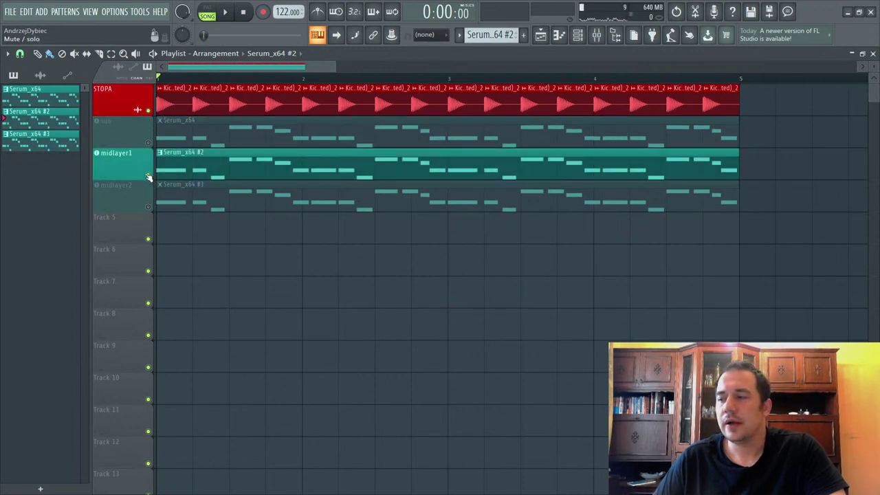
click(124, 165)
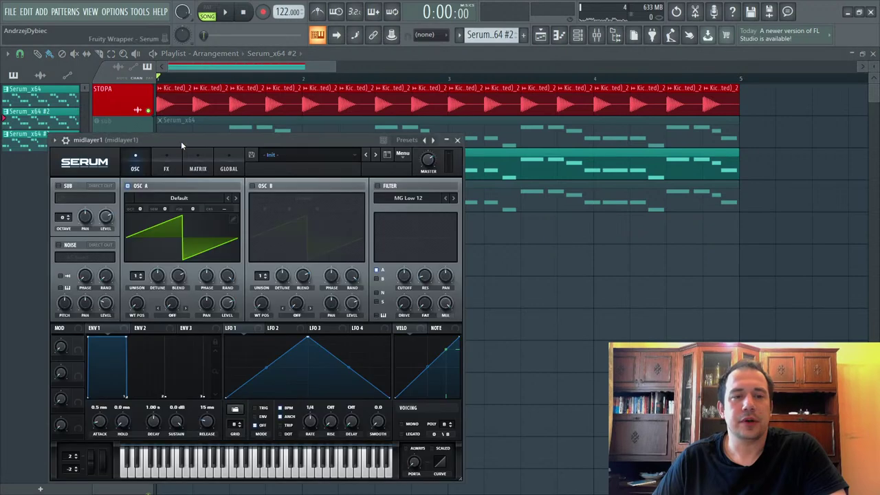
drag(181, 141, 229, 89)
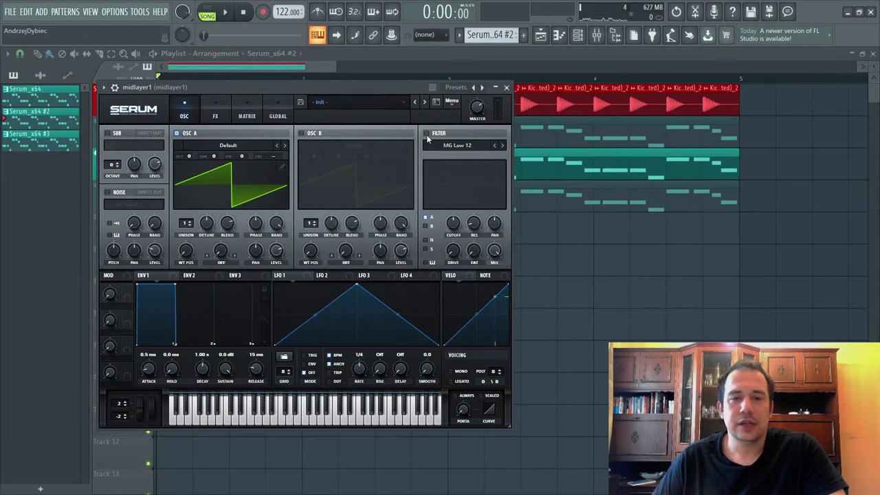
Step: Add Fruity Parametric EQ 2 to the midlayer1 mixer track's first effect slot
click(597, 36)
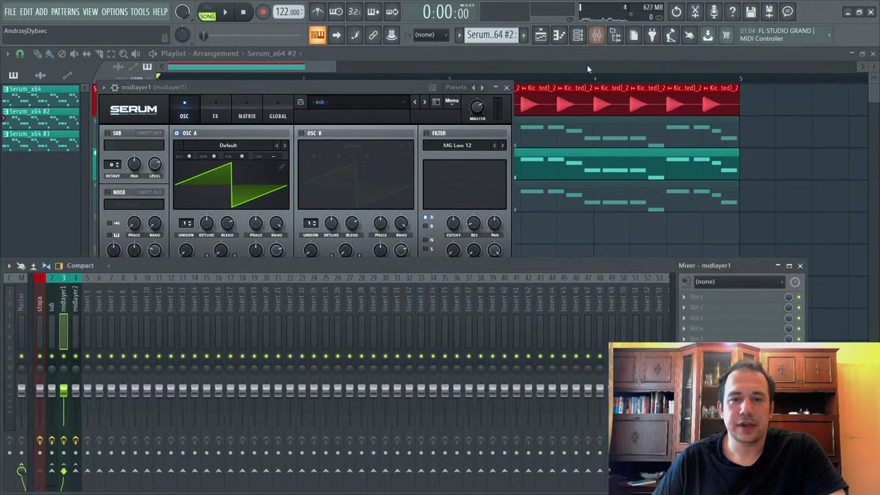
click(706, 299)
click(544, 197)
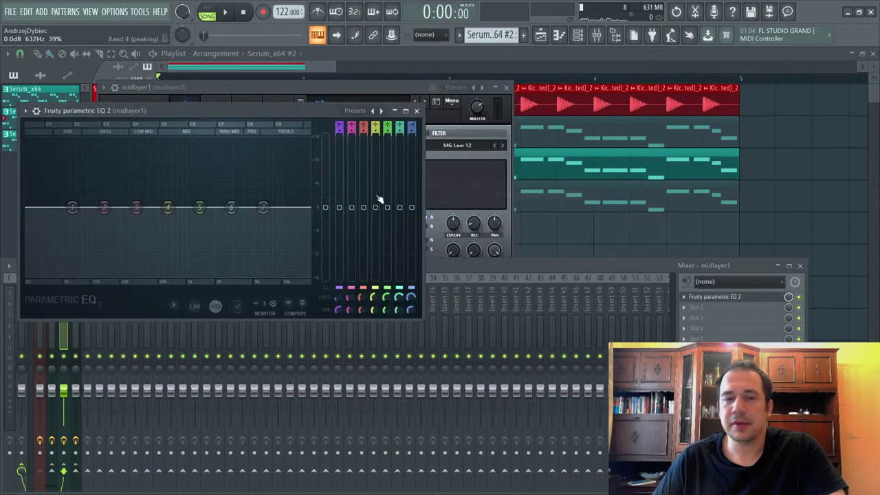
Step: Turn EQ band 1 into a high pass at 354 Hz with 55% bandwidth, audition it, and bring midlayer1's Serum forward
drag(339, 125, 339, 128)
drag(339, 309, 339, 286)
key(space)
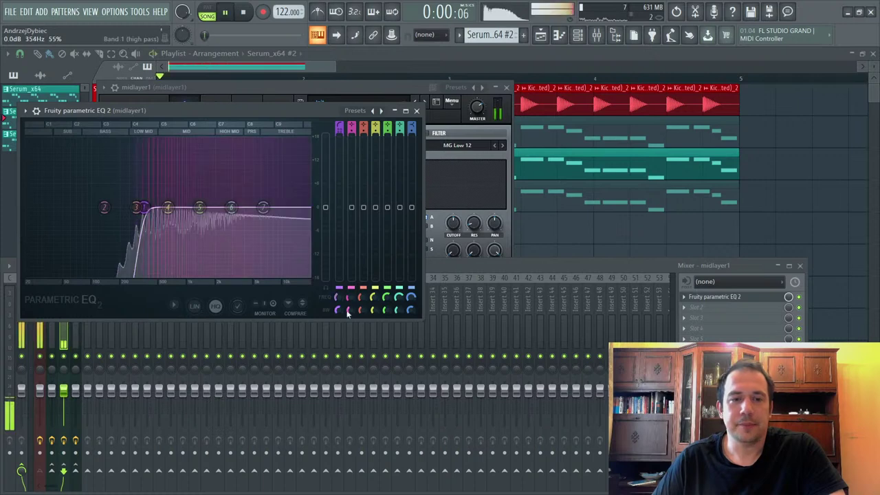
click(396, 86)
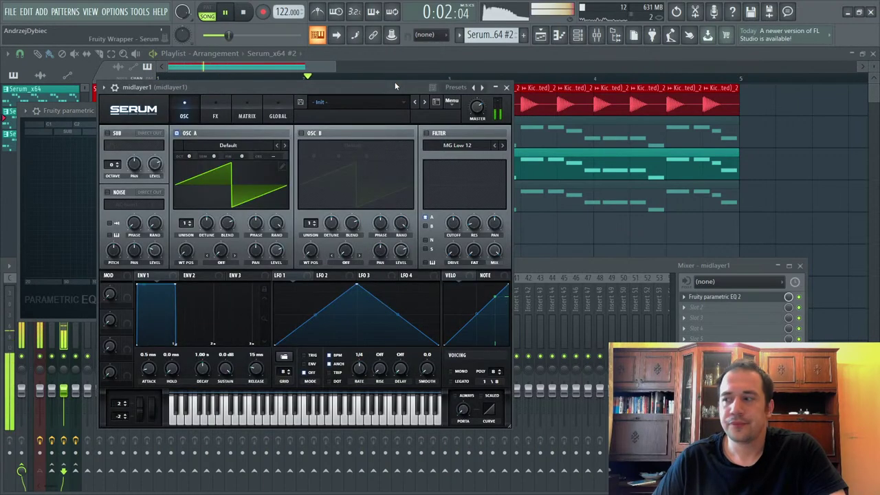
key(space)
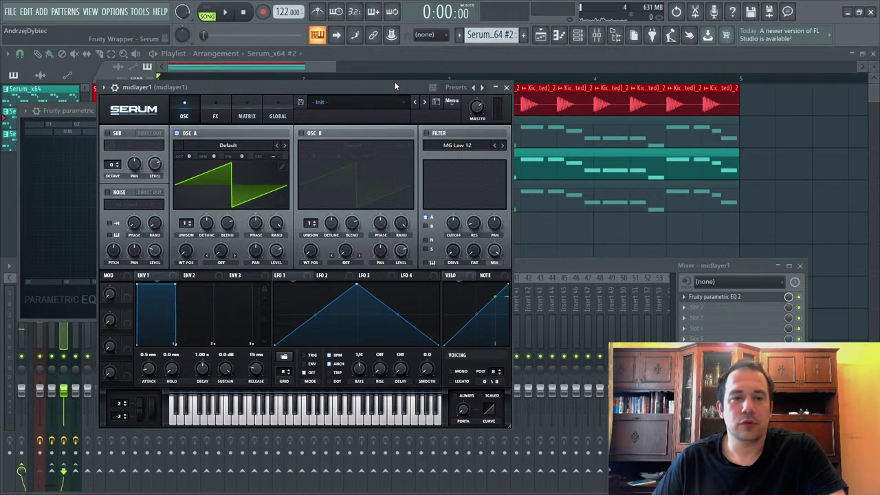
Step: Load the Analog_BD_Sin wavetable into midlayer1's oscillator A and set its wavetable position to 72
click(223, 146)
mouse_move(223, 173)
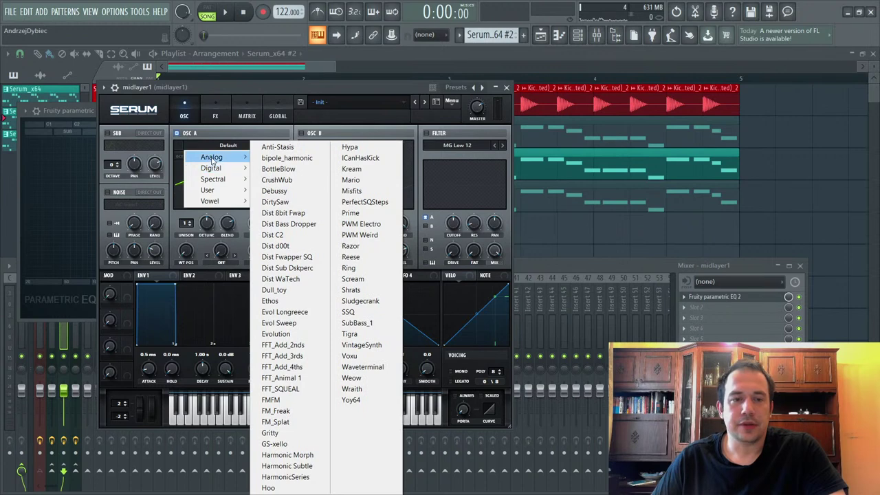
click(287, 170)
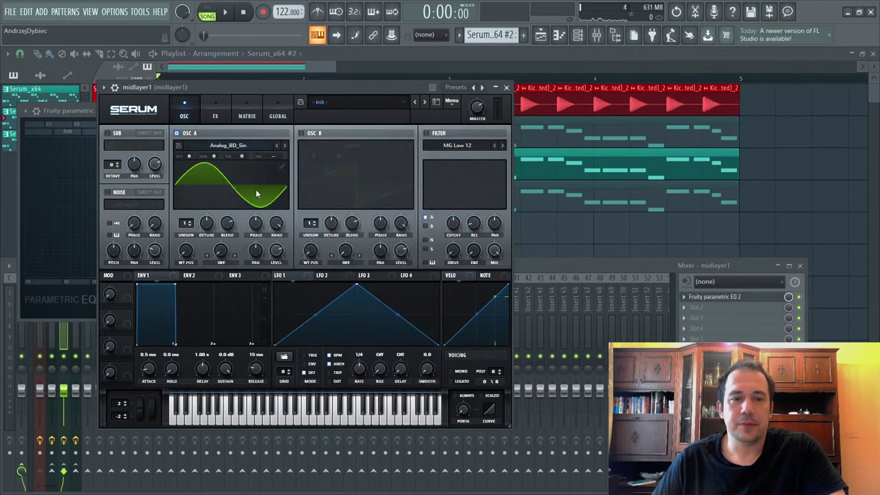
drag(187, 260, 191, 239)
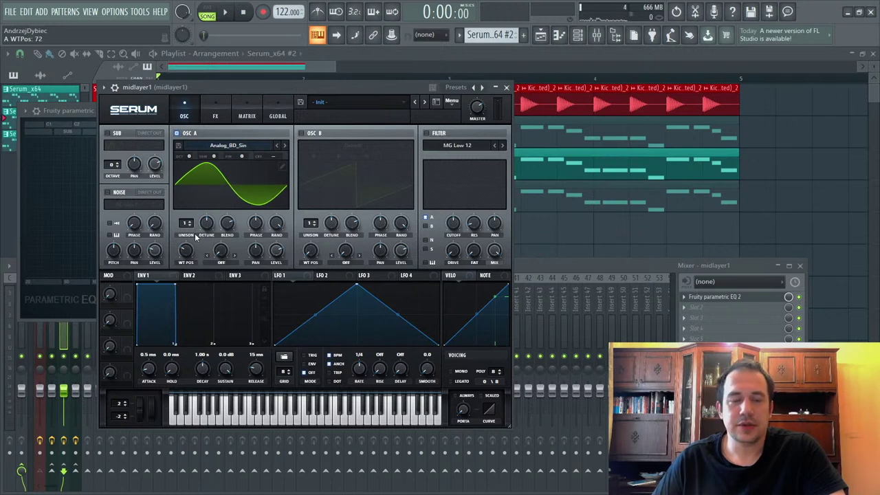
Step: Enable oscillator B at 0% volume, load the digital Prime wavetable, and set its wavetable position to 160
click(303, 134)
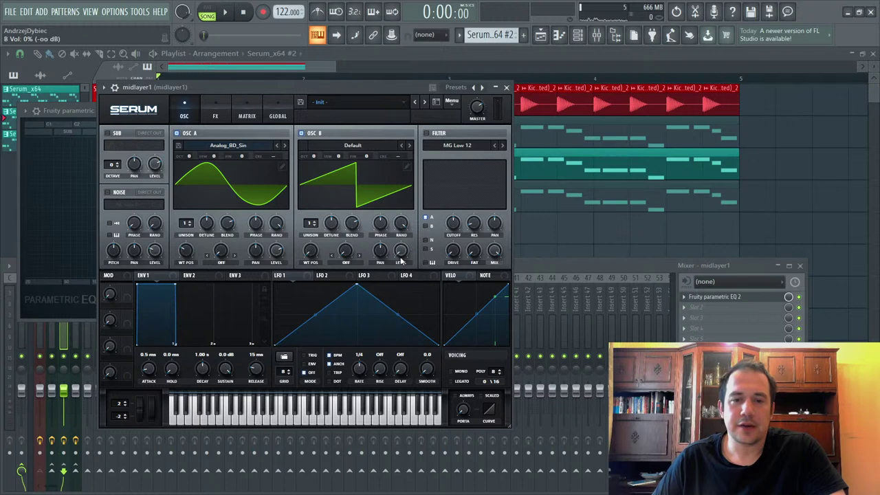
click(351, 146)
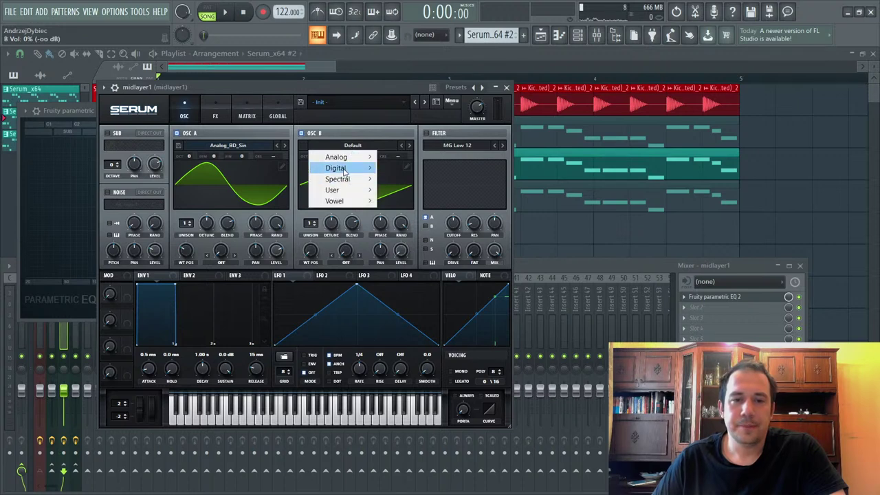
mouse_move(337, 168)
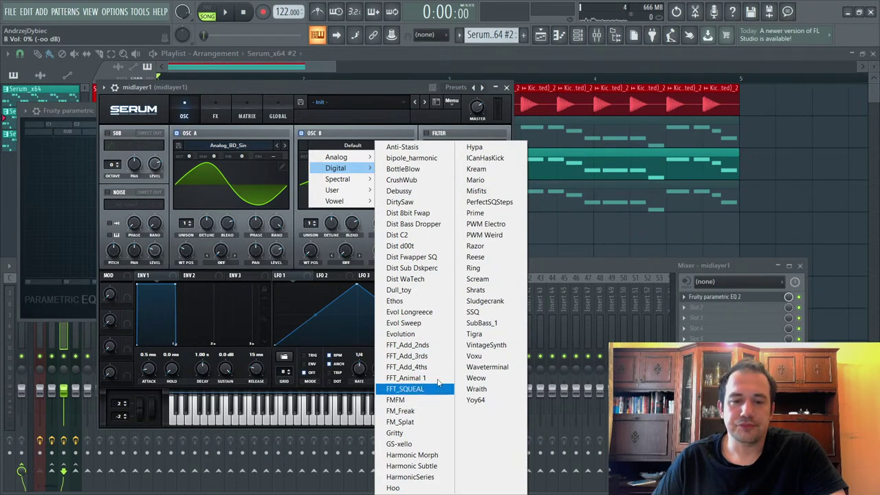
click(478, 214)
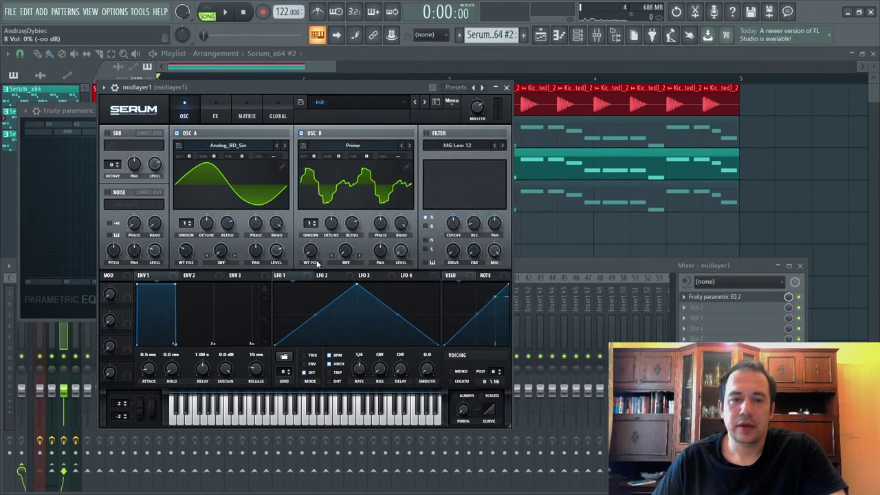
drag(318, 265, 318, 232)
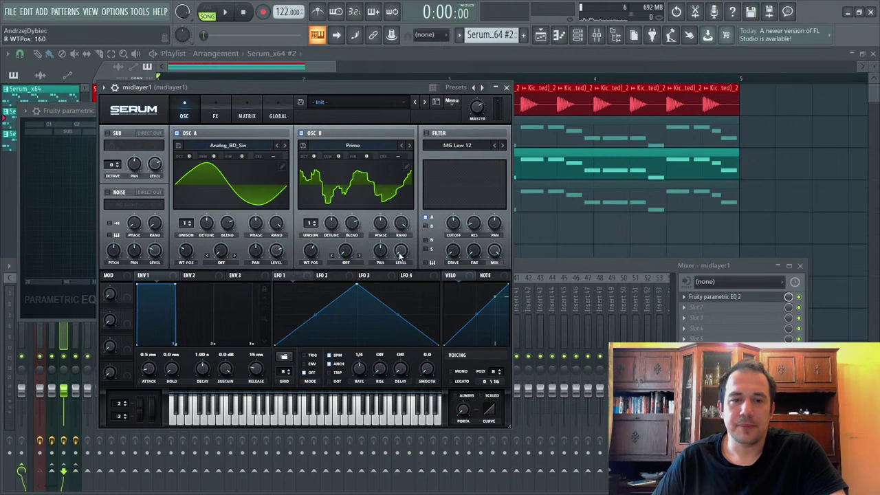
Step: Set oscillator A's warp mode to FM (from B) and raise the warp amount to 43% during playback
click(221, 263)
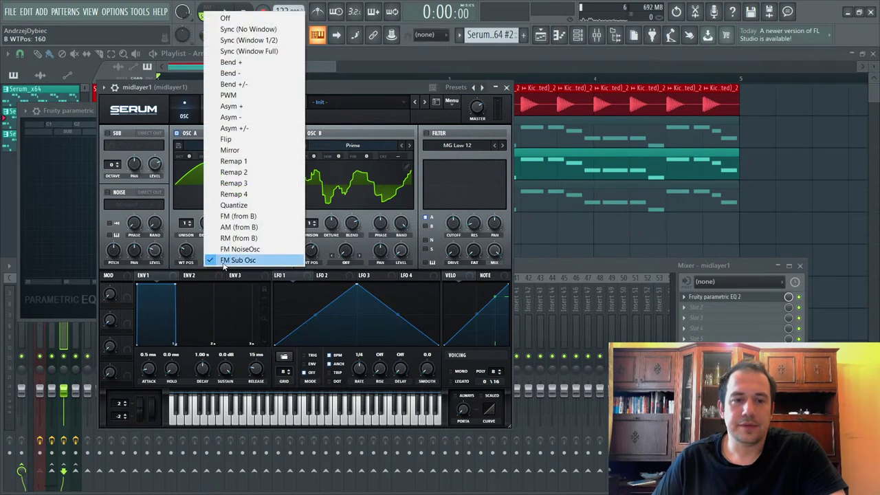
click(242, 220)
key(space)
drag(223, 251, 234, 226)
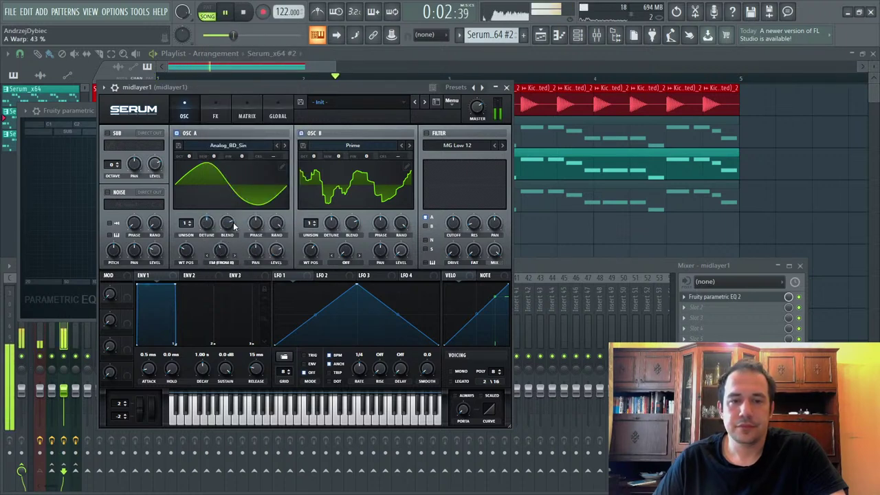
Step: Set oscillator B to +1 octave with wavetable position 180, and raise oscillator A's FM warp to 52%
drag(316, 254, 327, 235)
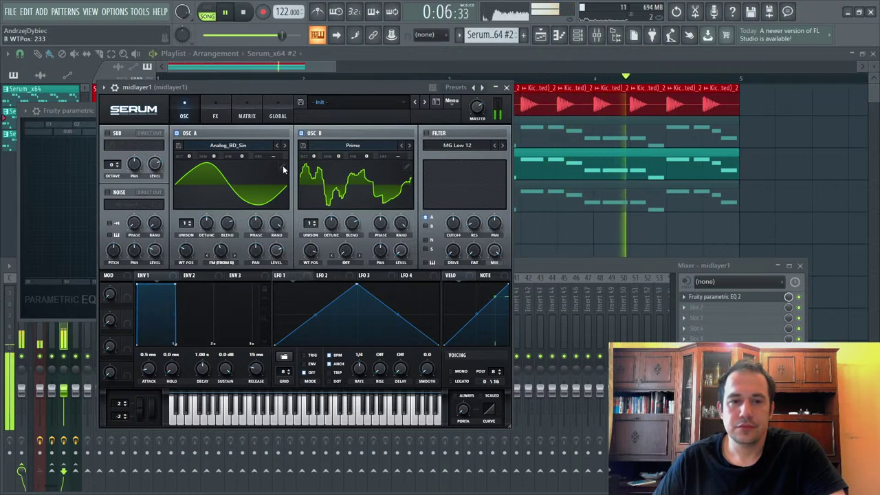
drag(314, 156, 316, 153)
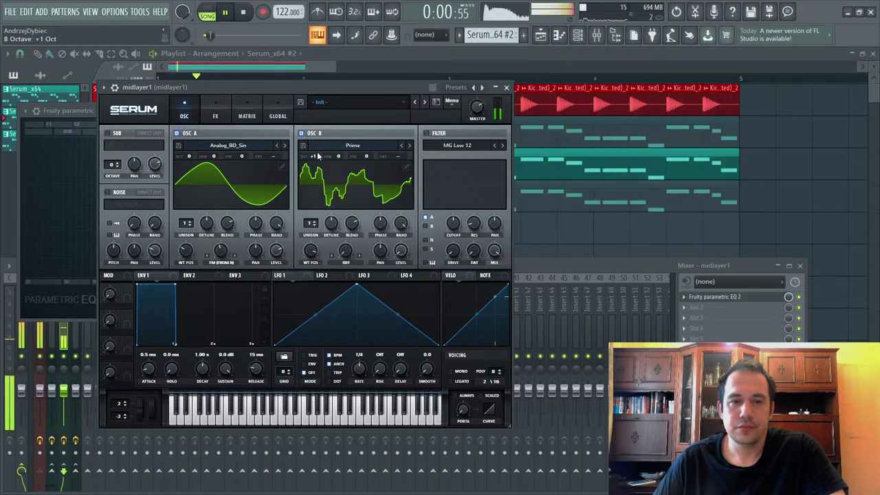
drag(315, 252, 309, 270)
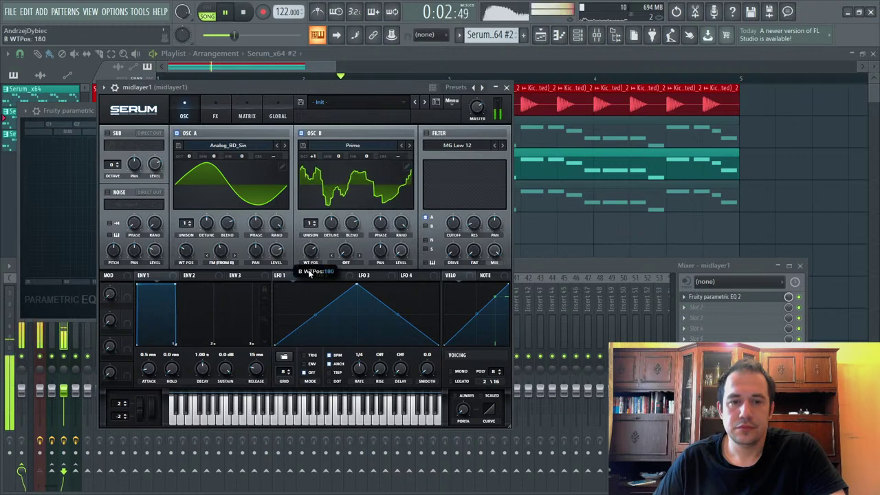
mouse_move(219, 253)
mouse_down()
mouse_move(214, 264)
mouse_move(232, 251)
mouse_up()
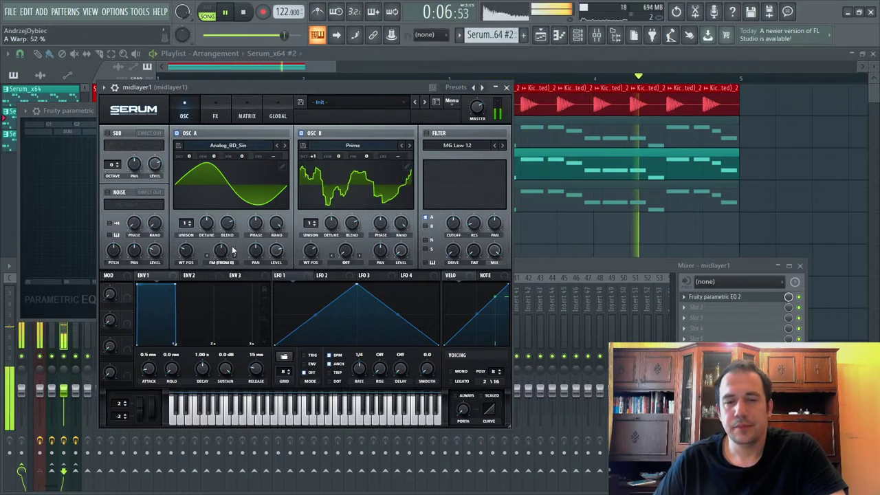
Step: Try two unison voices with 0.53 detune on oscillator A while the loop plays
key(space)
key(space)
mouse_move(187, 225)
mouse_down()
mouse_move(203, 236)
mouse_move(198, 250)
mouse_move(188, 227)
mouse_up()
key(space)
key(space)
mouse_move(310, 224)
mouse_down()
mouse_move(343, 219)
mouse_move(310, 229)
mouse_up()
drag(185, 224, 250, 176)
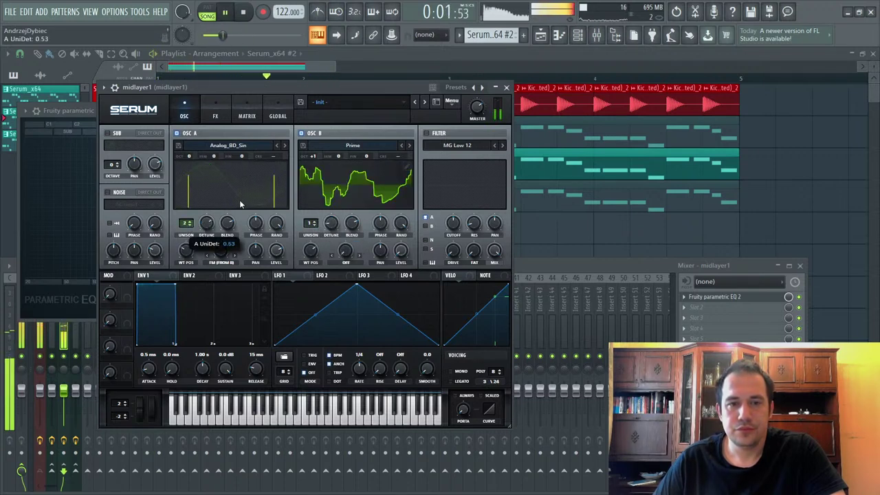
drag(224, 235, 225, 238)
drag(188, 231, 189, 227)
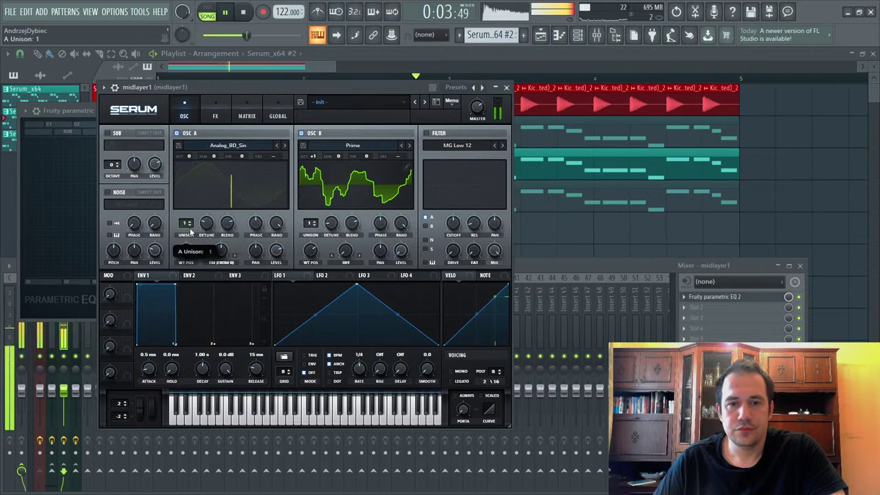
key(space)
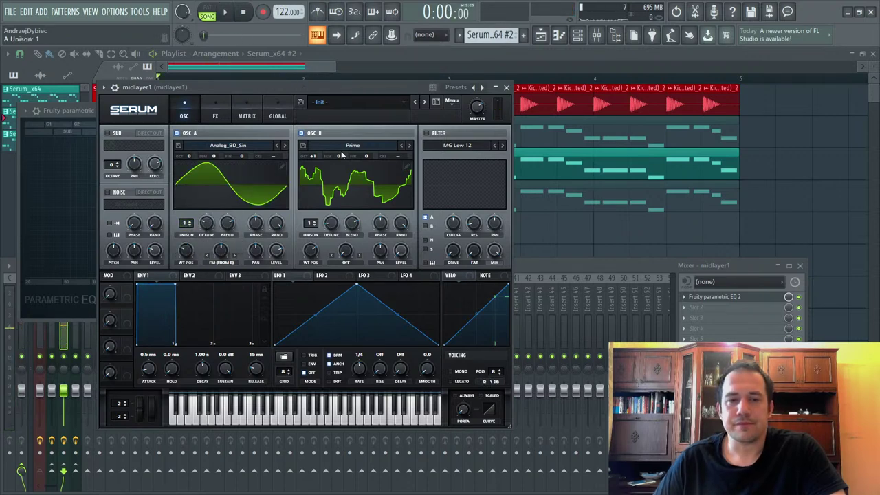
Step: Enable the MG Low 12 filter, set its cutoff to 4644 Hz, and audition the sound
click(215, 116)
click(186, 114)
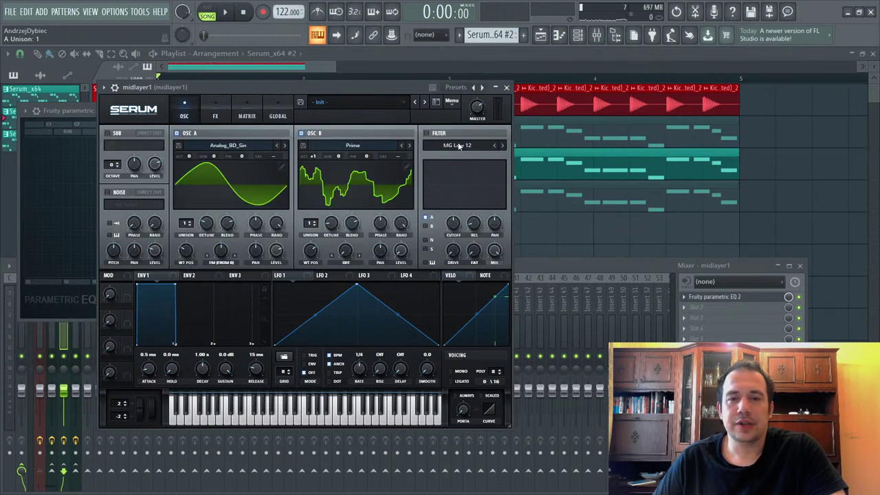
click(427, 133)
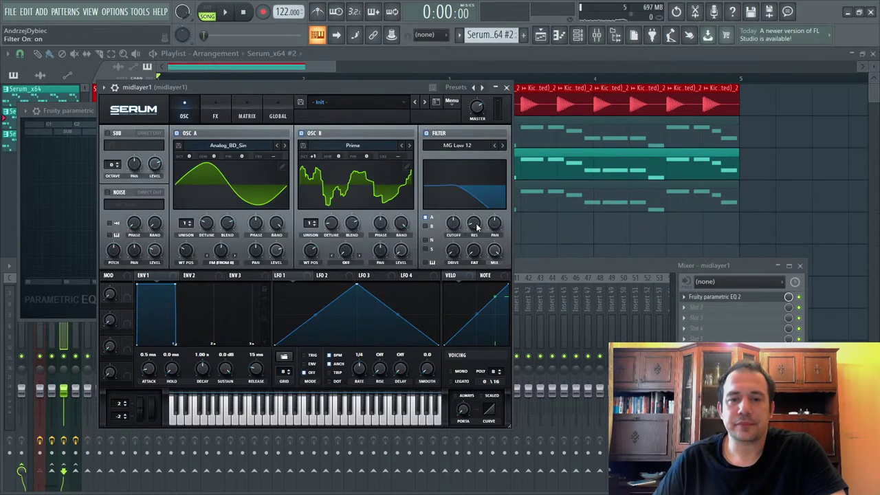
drag(455, 224, 463, 212)
key(space)
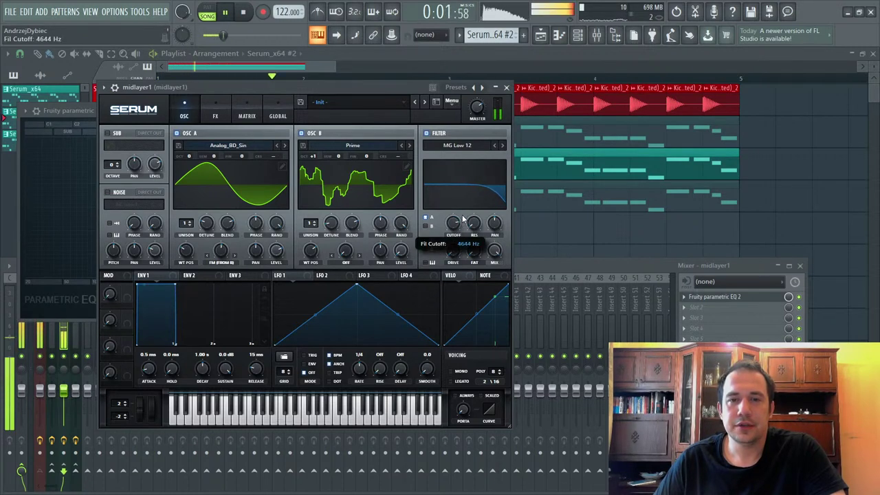
key(space)
scroll(461, 222, down, 3)
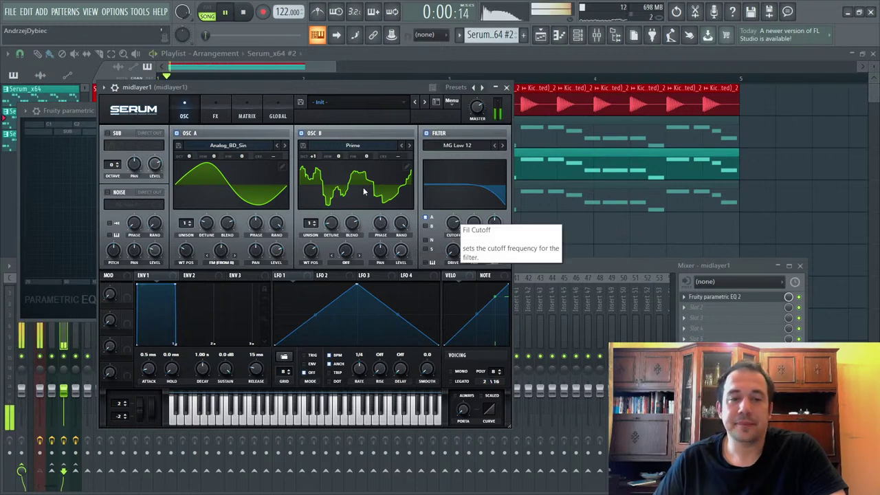
Step: Enable the Hyper/Dimension effect with a Hyper mix of 21% and a Dimension mix of 38%
click(224, 118)
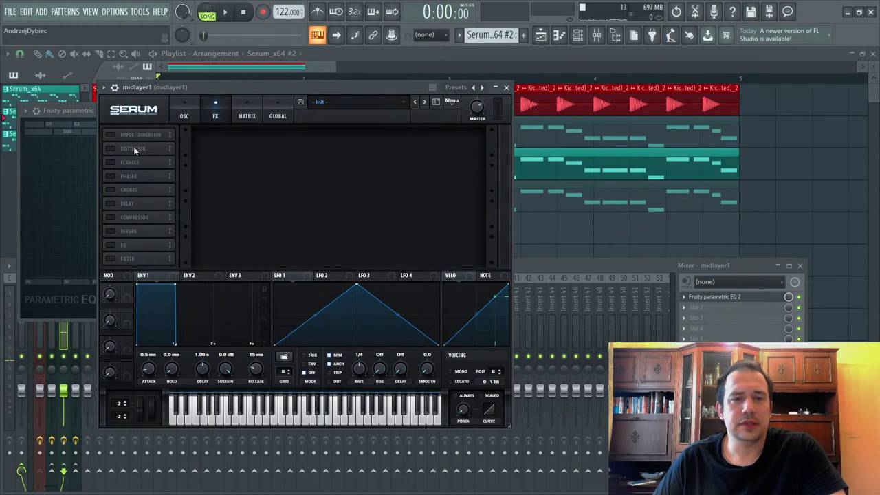
click(110, 136)
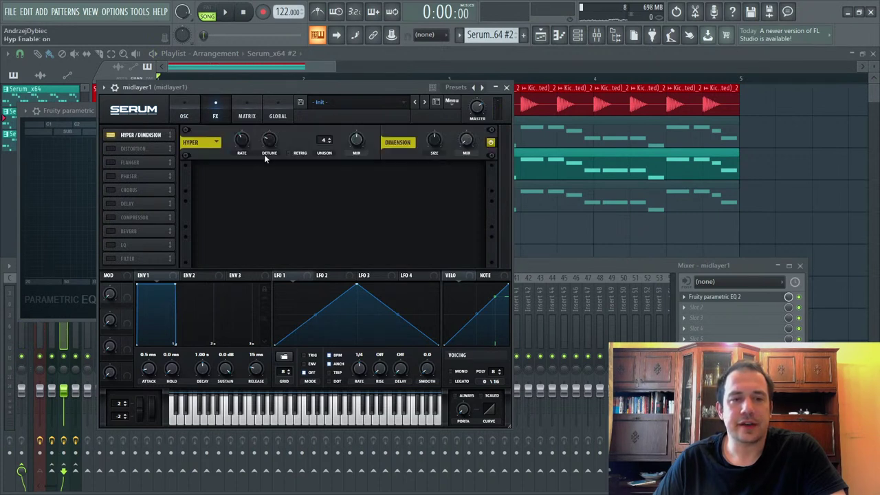
key(space)
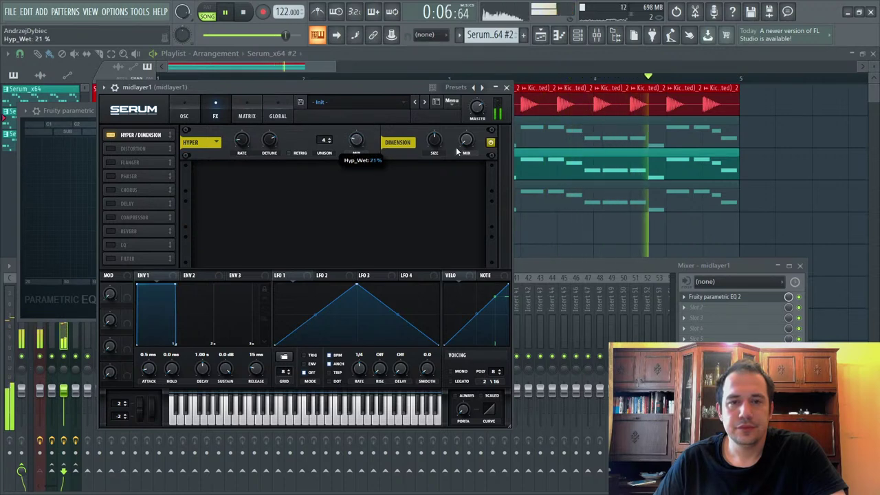
drag(465, 143, 465, 96)
key(space)
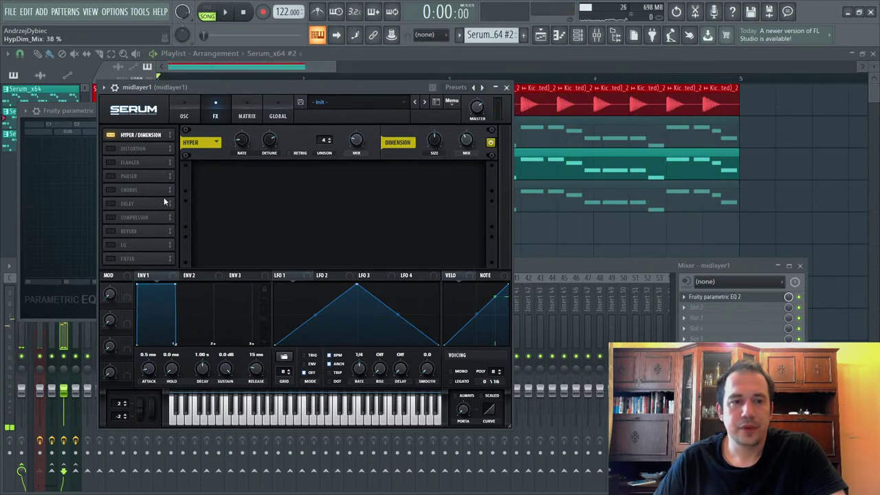
Step: Enable distortion, switch it from SoftClip to HardClip, and set the drive to 84% while auditioning
click(138, 149)
key(space)
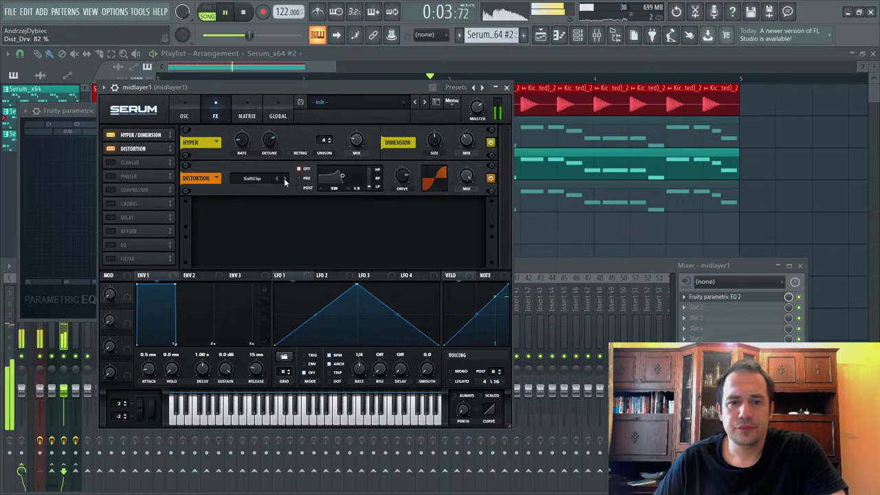
drag(408, 180, 419, 156)
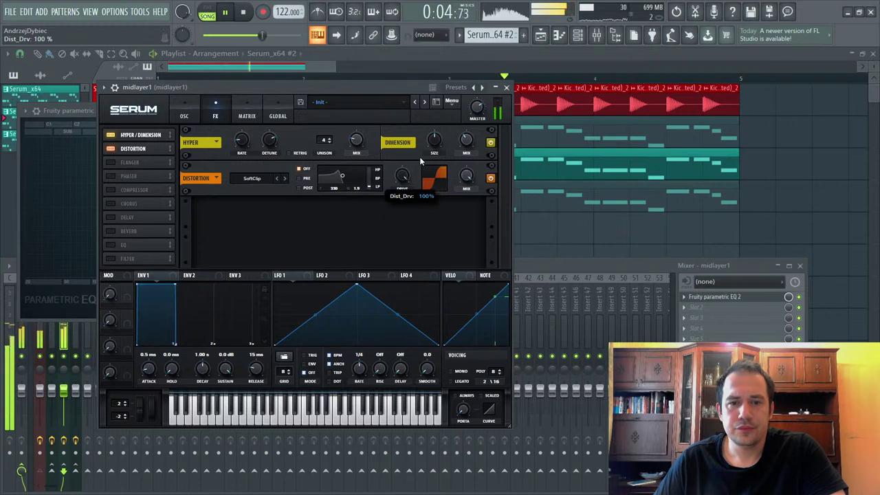
click(284, 179)
drag(407, 177, 403, 188)
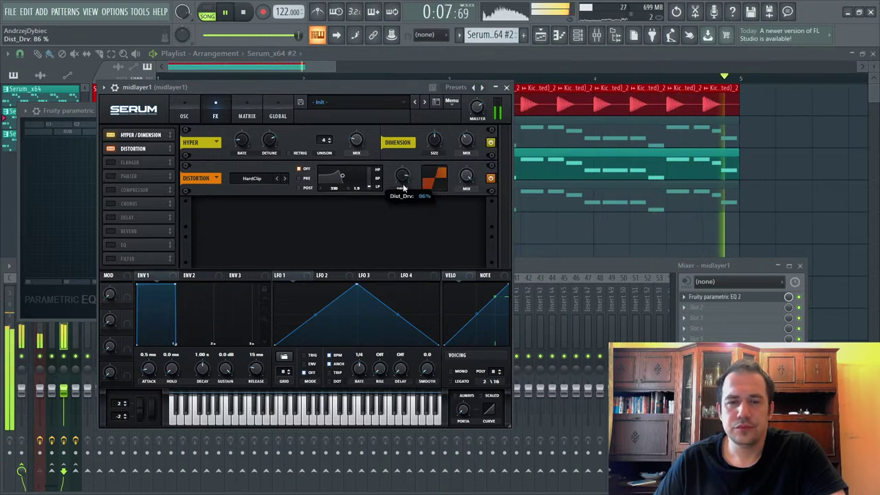
drag(380, 86, 390, 87)
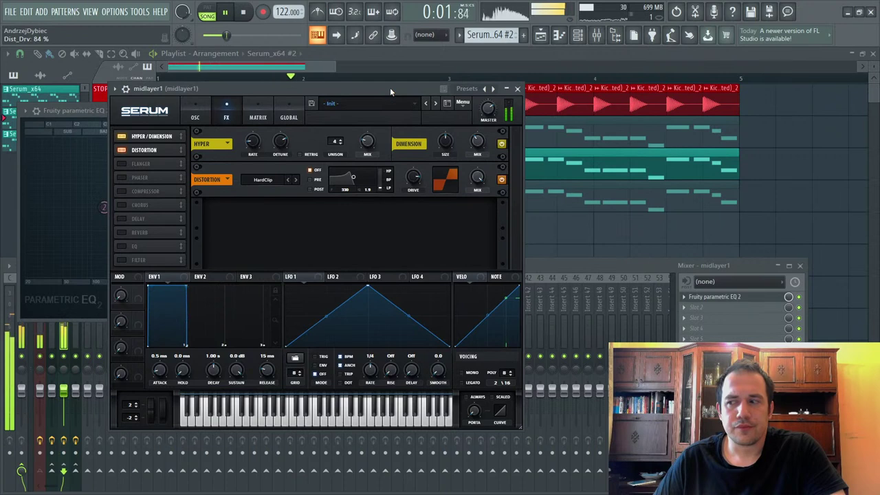
key(space)
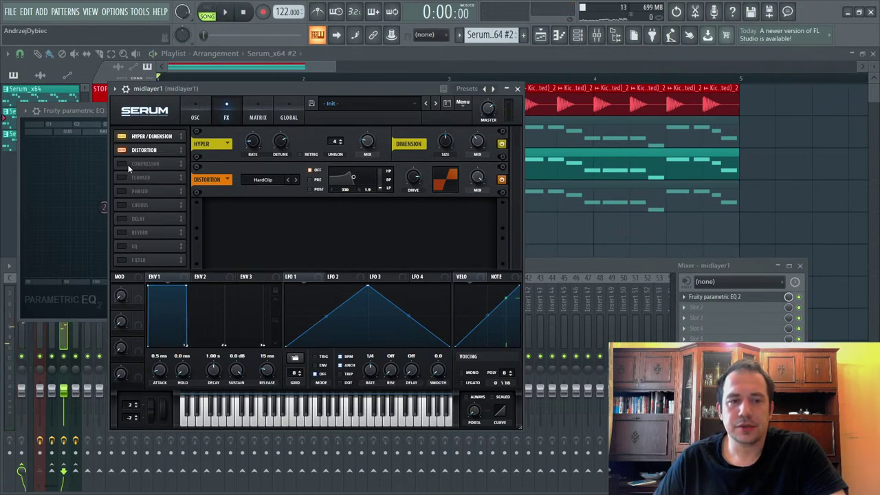
Step: Enable the compressor directly after the distortion in multiband mode, with the threshold at -10.4 dB
click(127, 166)
key(space)
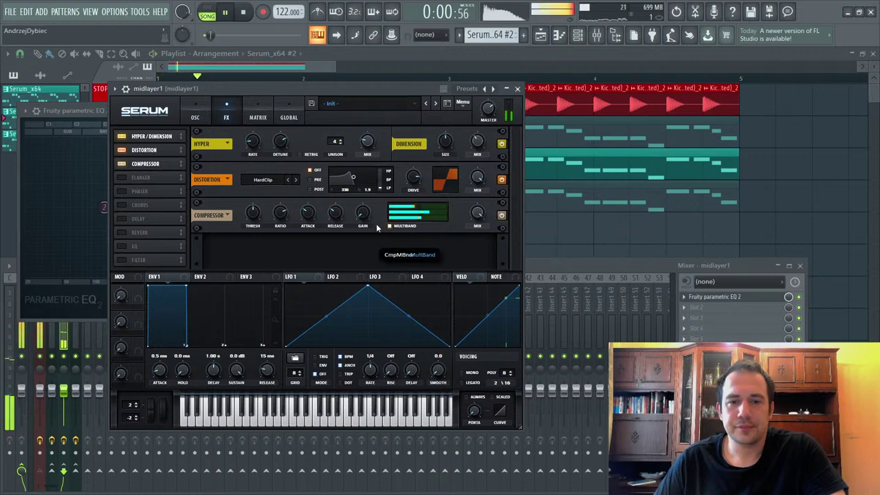
drag(253, 214, 254, 220)
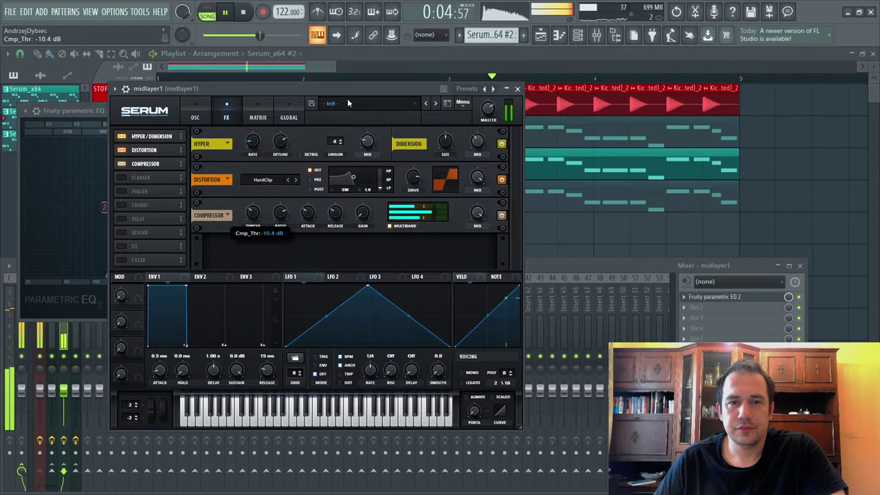
mouse_move(481, 143)
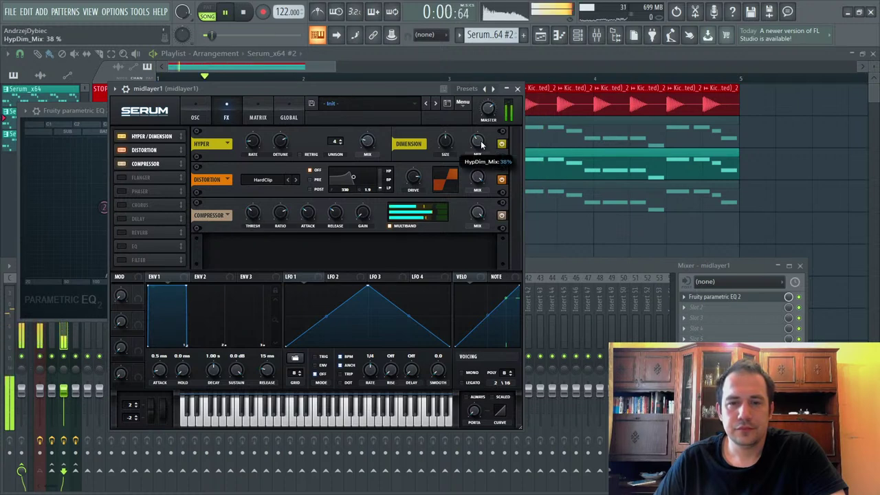
Step: Change the distortion type to Diode 1, lower its drive to 0%, and audition the result
click(257, 181)
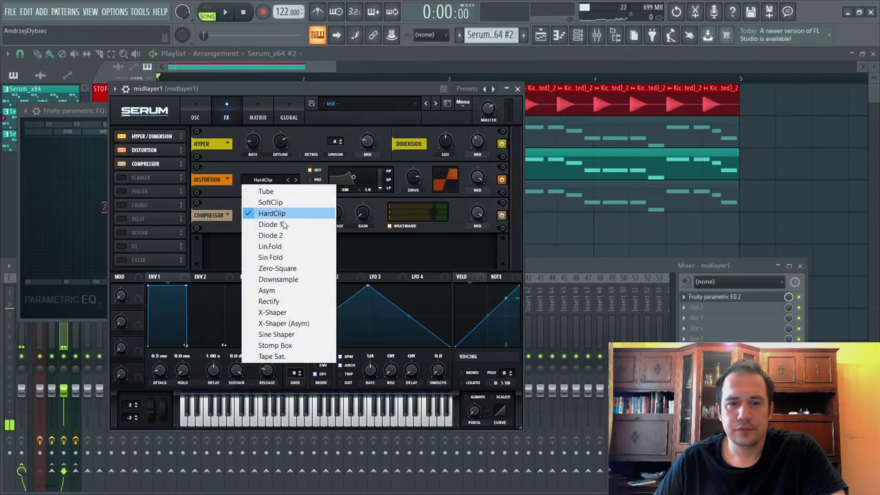
click(261, 224)
key(space)
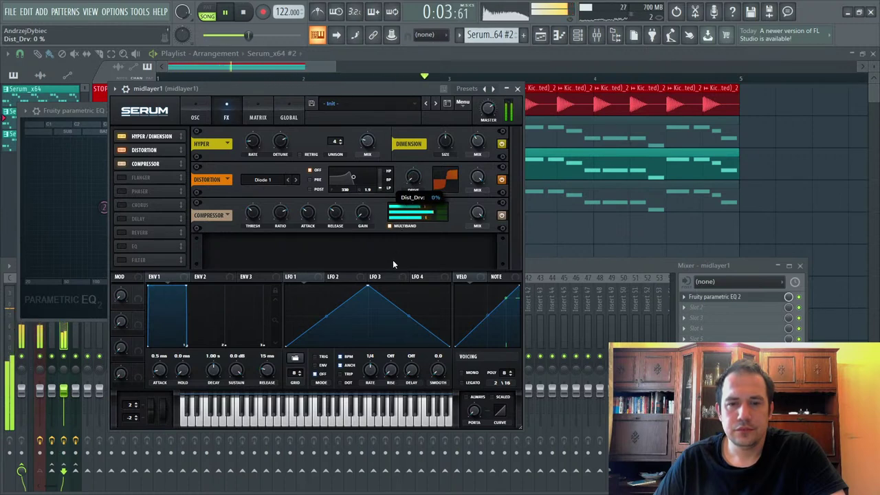
mouse_move(473, 203)
drag(473, 204, 471, 222)
key(space)
key(space)
Step: Set oscillator A's FM warp to 53% during playback and switch LFO 1 to ENV mode
click(195, 117)
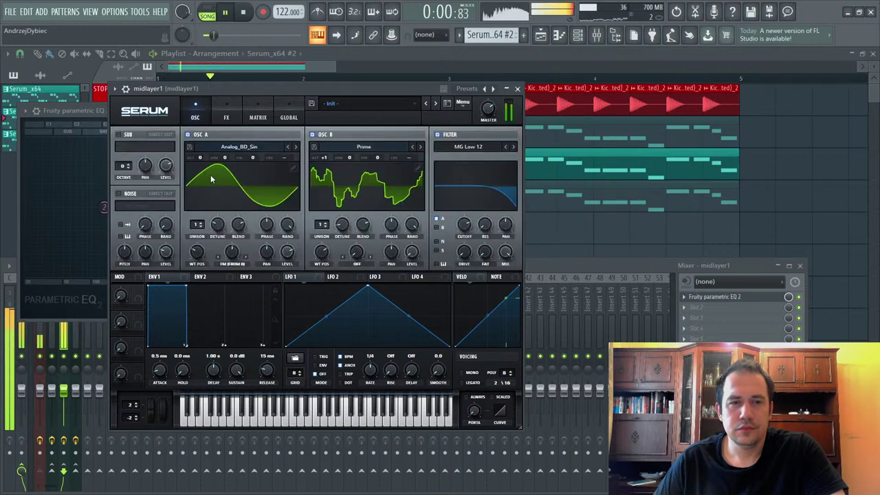
mouse_move(235, 258)
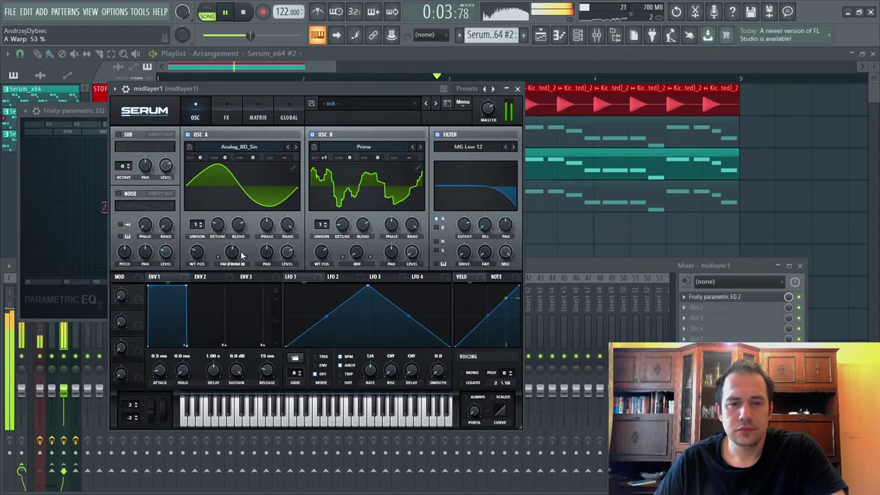
key(space)
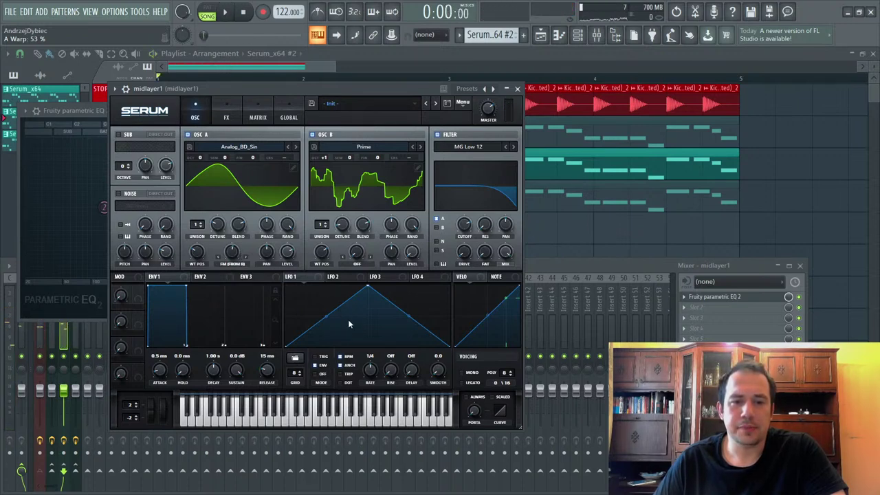
Step: Shape LFO 1 with a fast curved rise, an earlier peak and a rounded fall at 2.0 Hz, and assign it to oscillator A's FM warp
drag(328, 318, 323, 294)
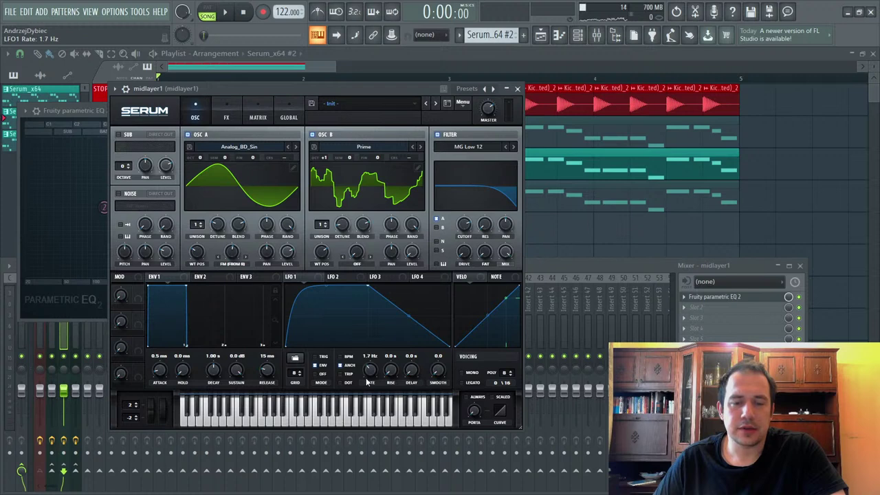
drag(409, 321, 414, 312)
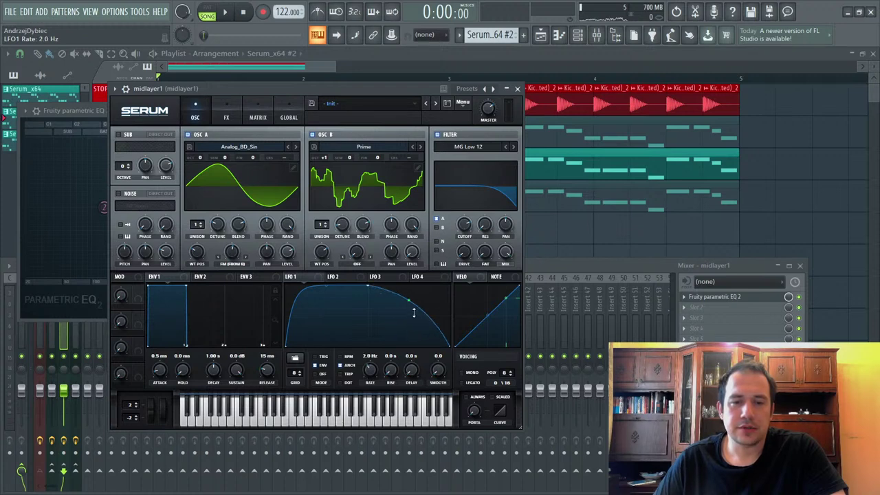
drag(368, 290, 338, 276)
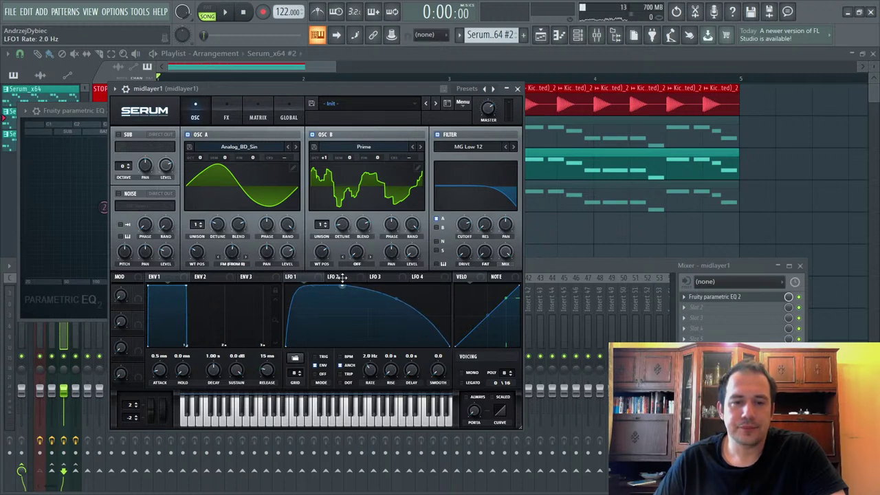
key(space)
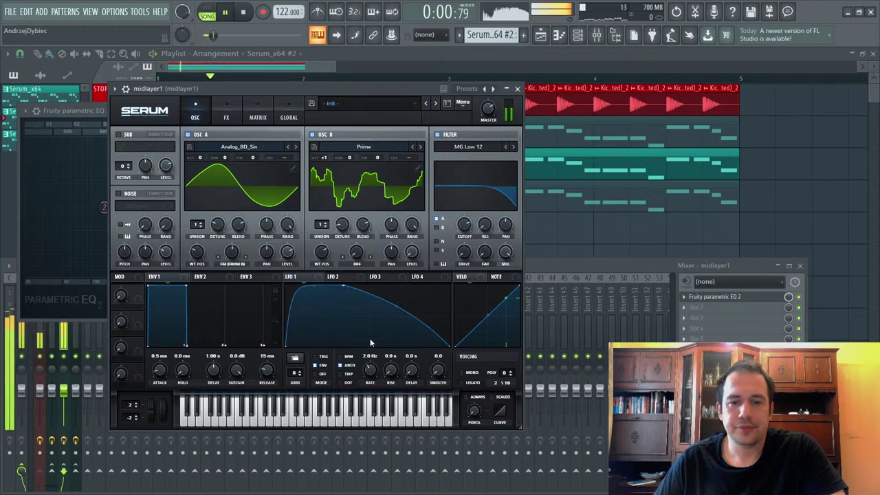
key(space)
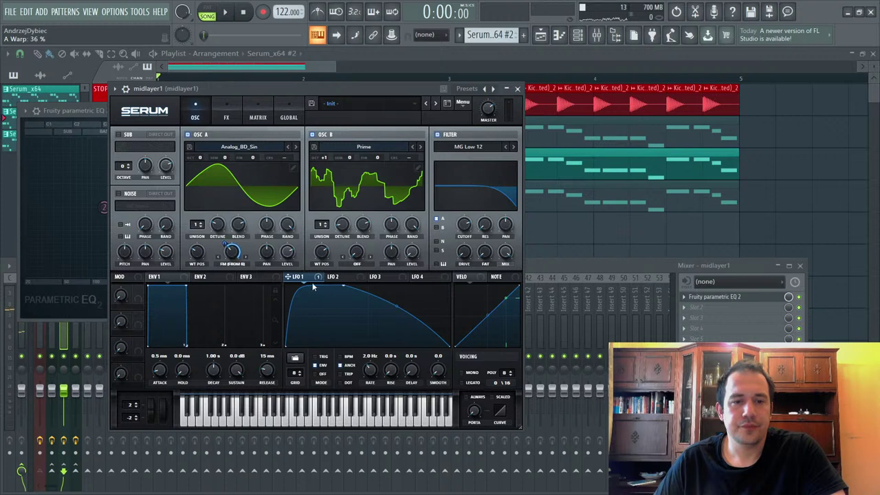
Step: Set oscillator A's FM warp to 38% and LFO 1's rate to 2.8 Hz during playback
drag(231, 249, 233, 264)
key(space)
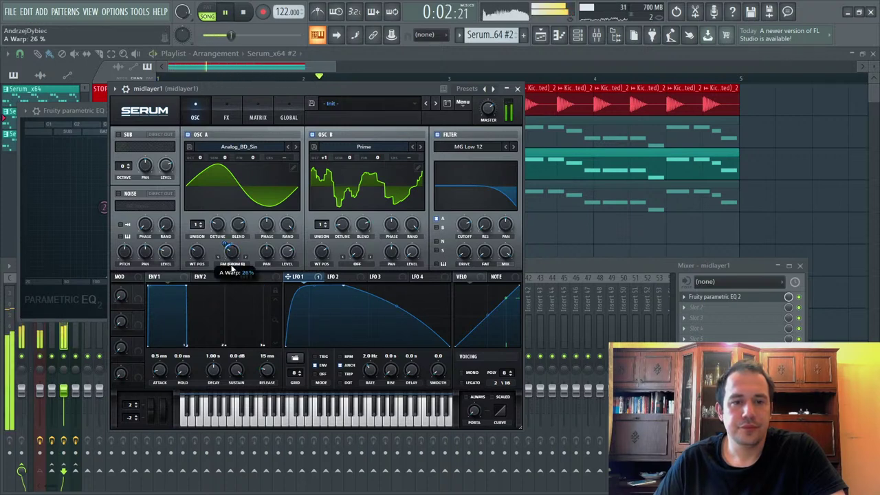
drag(374, 369, 374, 371)
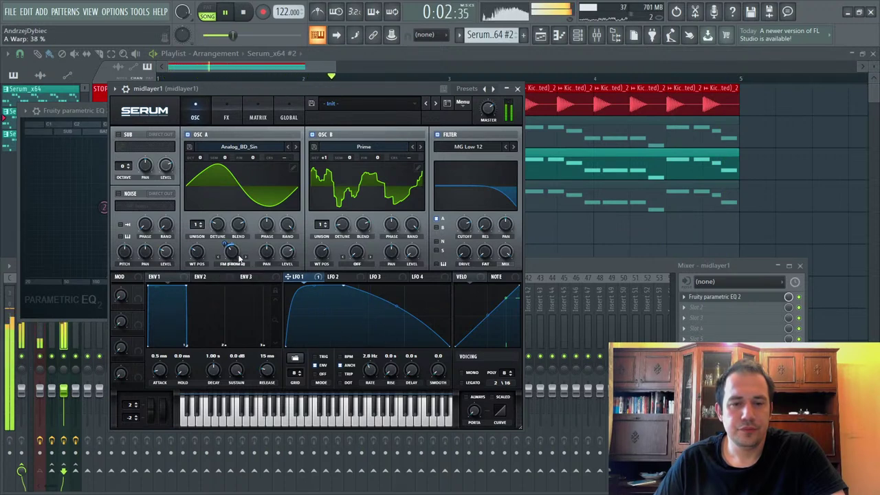
Step: Assign LFO 1 to oscillator B's wavetable position and set its rate to 2.9 Hz with a slightly flatter fall while auditioning
drag(320, 272, 323, 253)
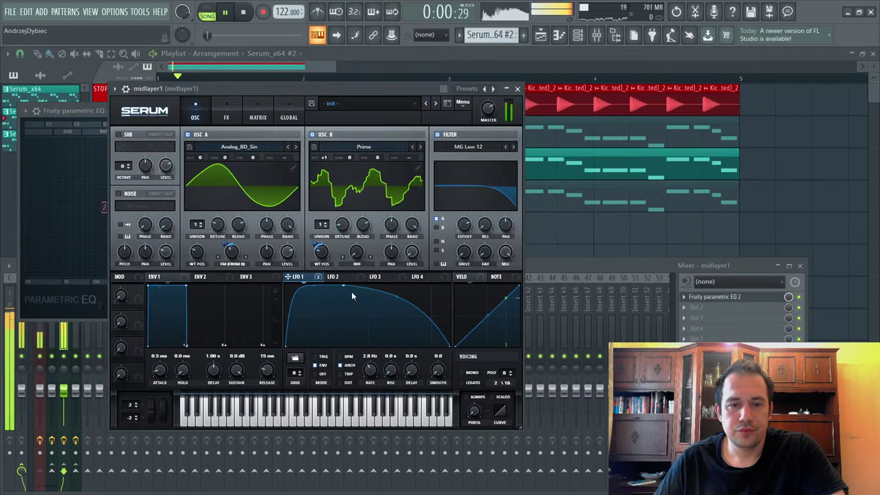
drag(369, 375, 369, 371)
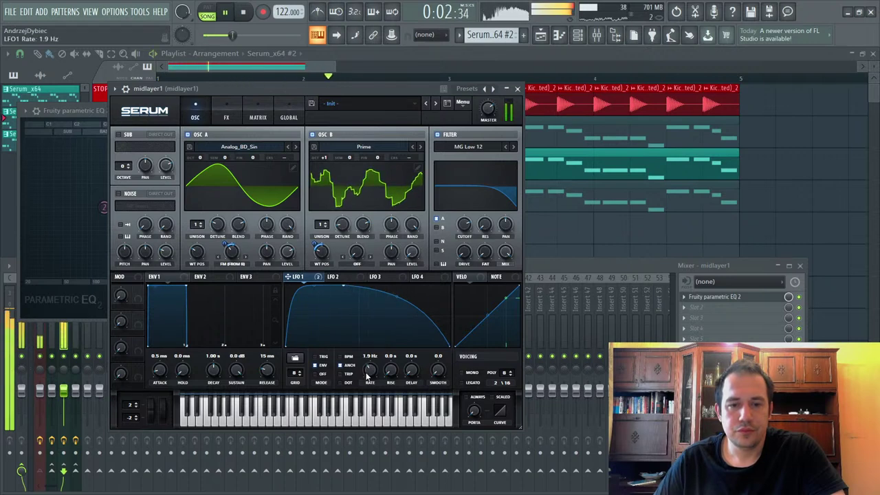
mouse_move(396, 294)
mouse_down()
mouse_move(394, 308)
mouse_move(397, 299)
mouse_up()
drag(376, 378, 377, 371)
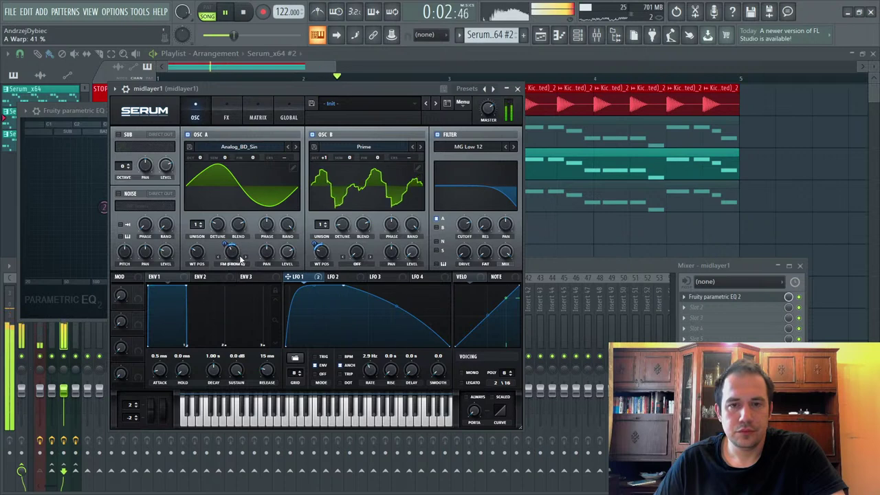
key(space)
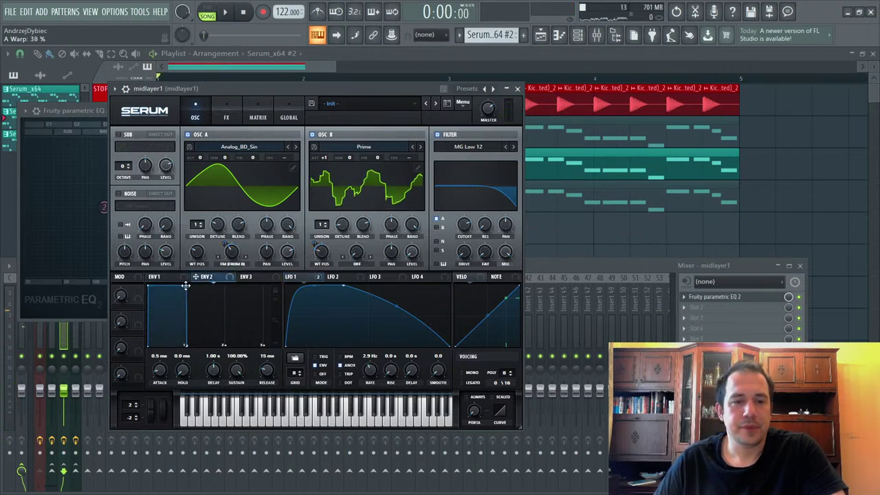
Step: Shape Env 2 as a short pluck with 0% sustain, an 81% decay curve and a 200 ms decay
drag(219, 370, 213, 382)
drag(157, 286, 158, 424)
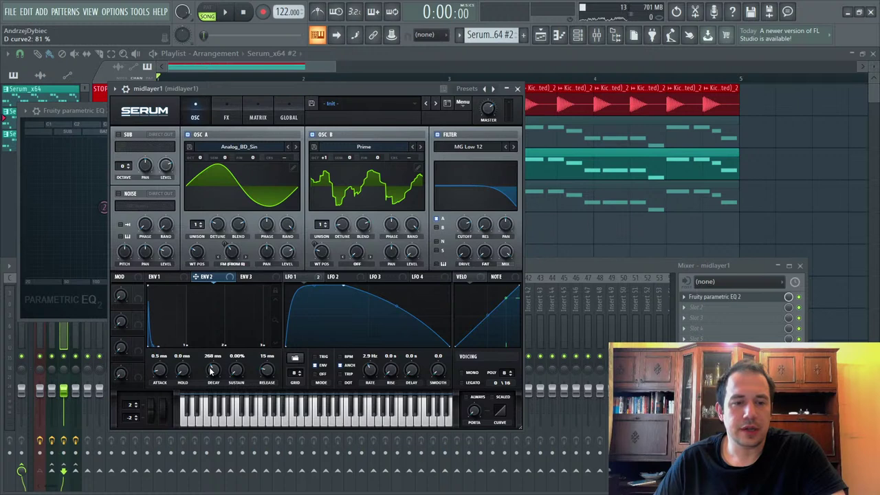
drag(211, 372, 209, 372)
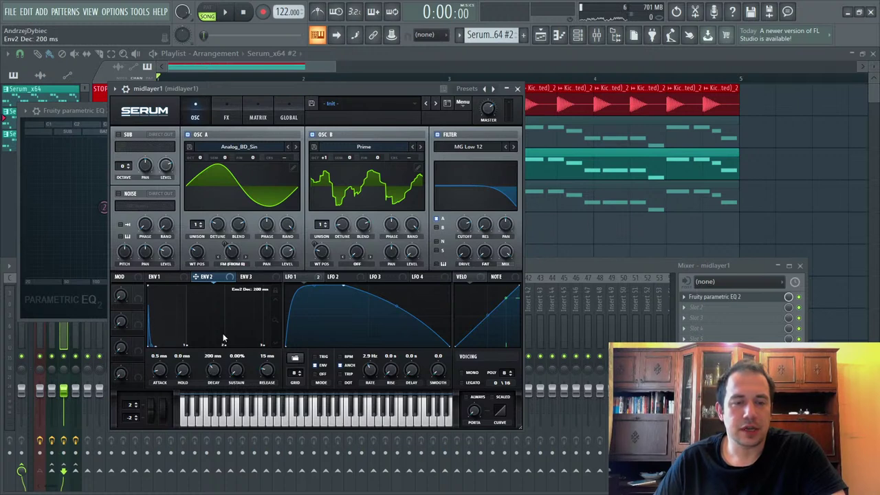
Step: Route Env 2 to master tuning in the third modulation matrix slot and give it a positive amount during playback
click(289, 117)
click(226, 117)
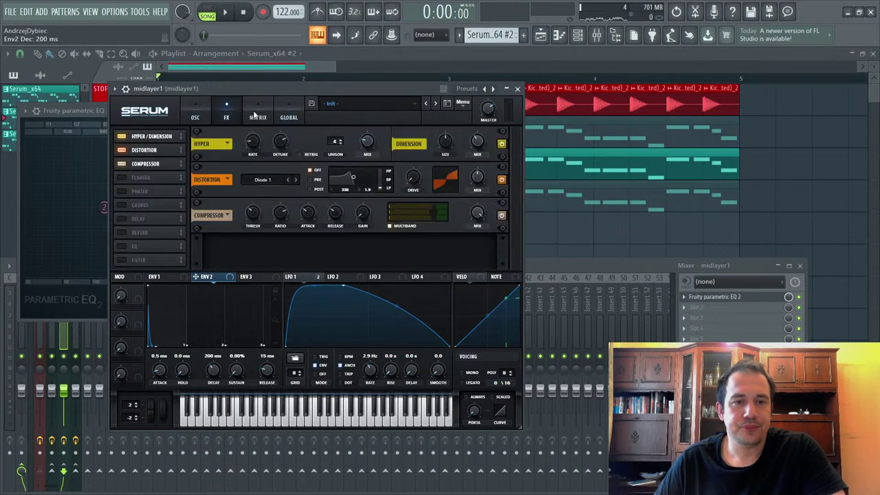
click(257, 117)
click(131, 181)
click(148, 149)
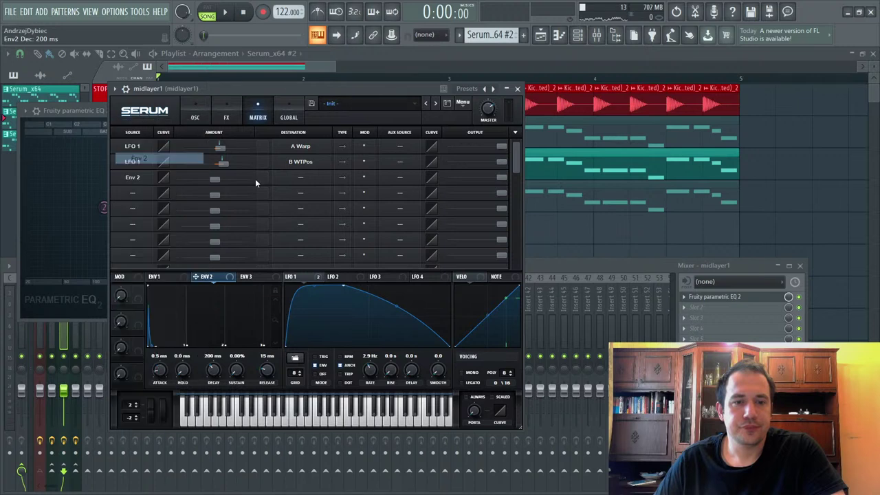
click(303, 180)
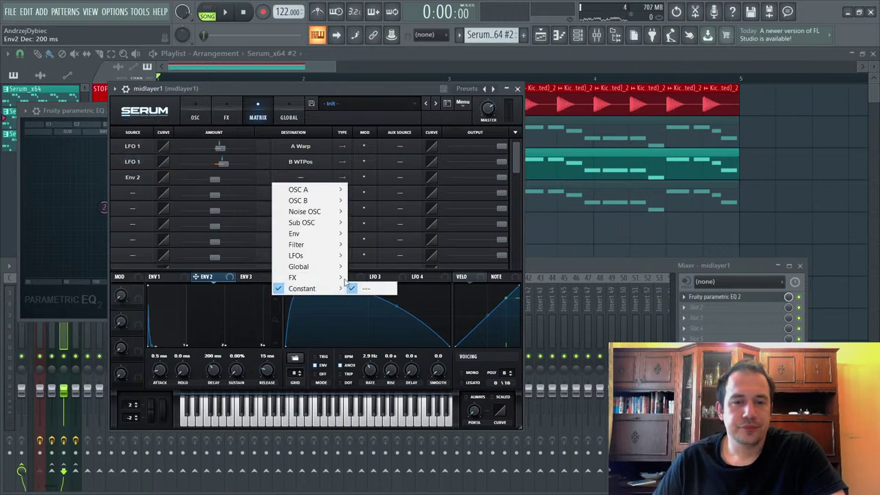
mouse_move(332, 267)
click(369, 271)
key(space)
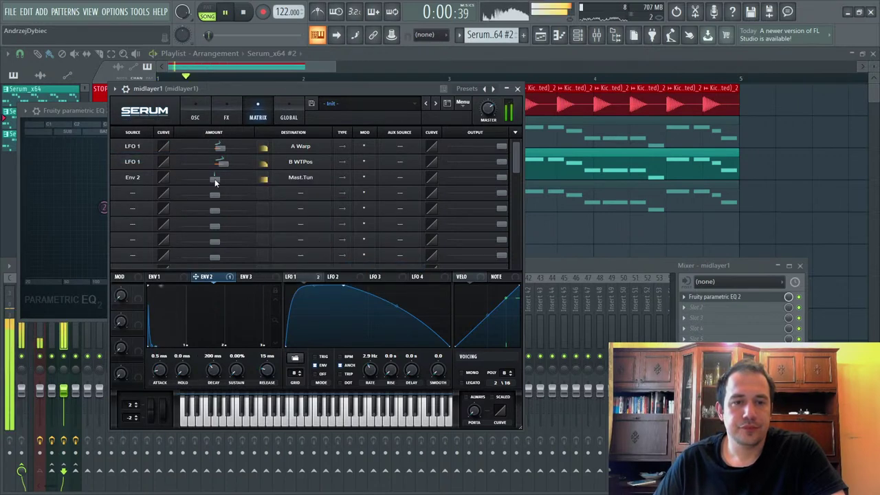
drag(214, 178, 233, 181)
Step: Set Env 2's decay to 85 ms and straighten LFO 1's falling curve
drag(213, 369, 213, 372)
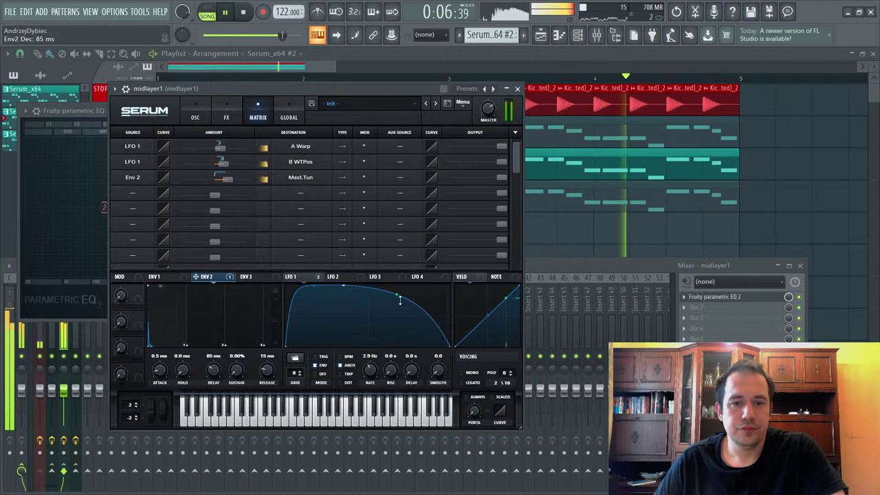
drag(398, 295, 397, 305)
Step: Try oscillator B at +2 octaves and oscillator A at -1 octave during playback, restoring each octave setting
click(195, 111)
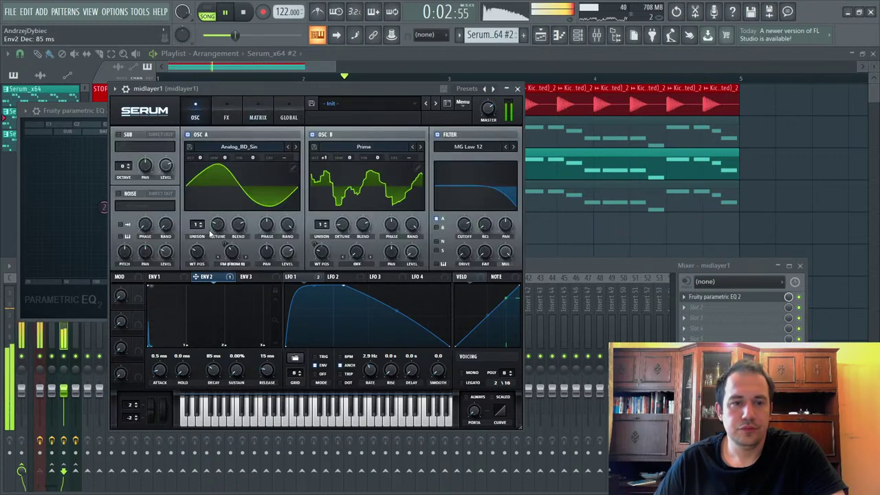
scroll(334, 159, up, 1)
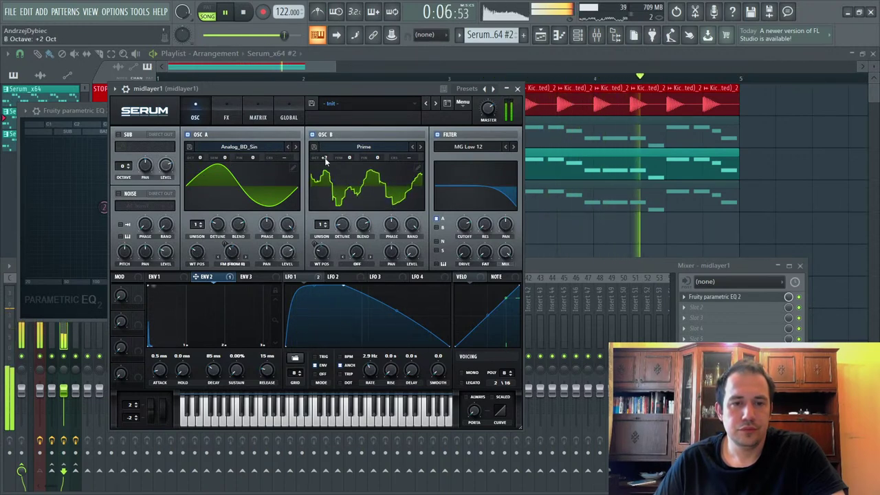
scroll(326, 160, down, 1)
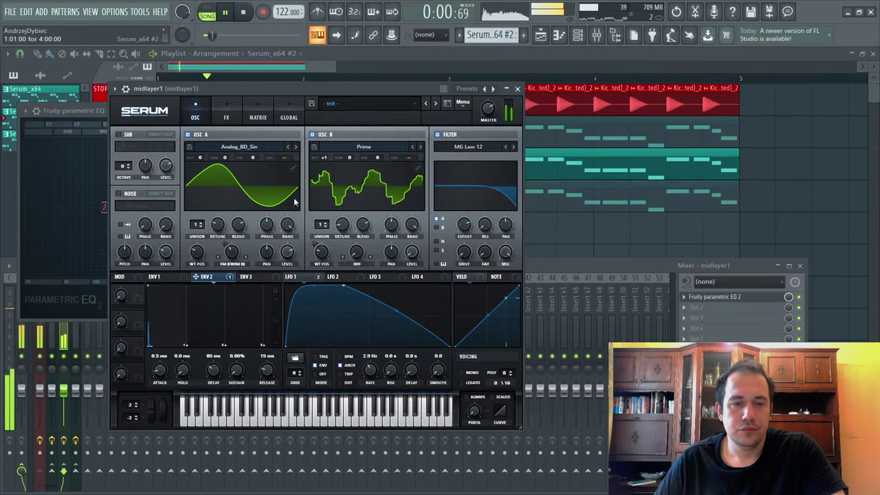
scroll(200, 162, down, 1)
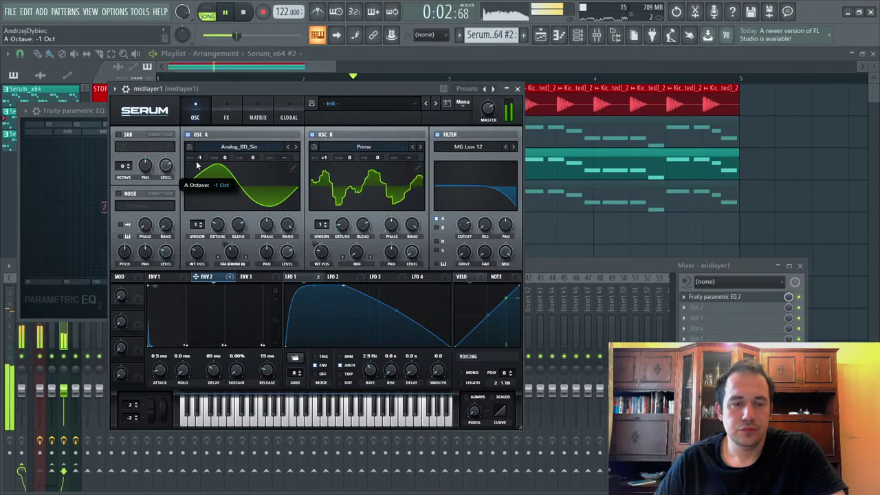
scroll(201, 162, up, 2)
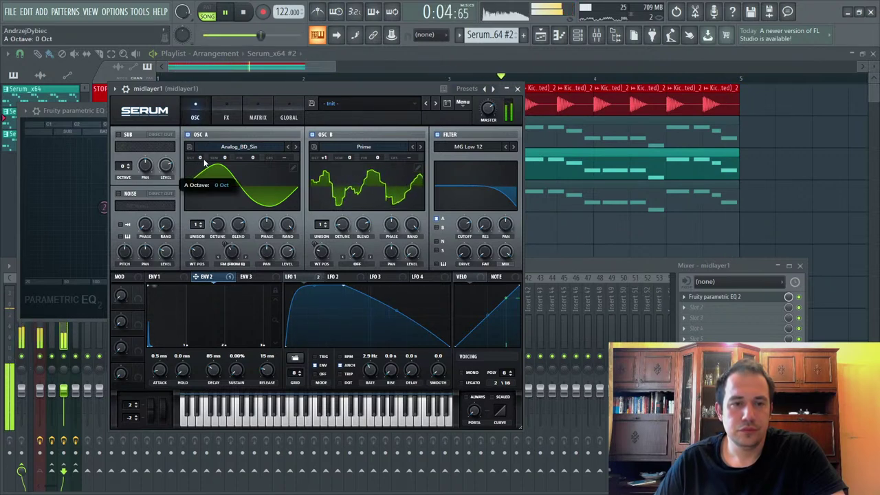
scroll(207, 159, down, 1)
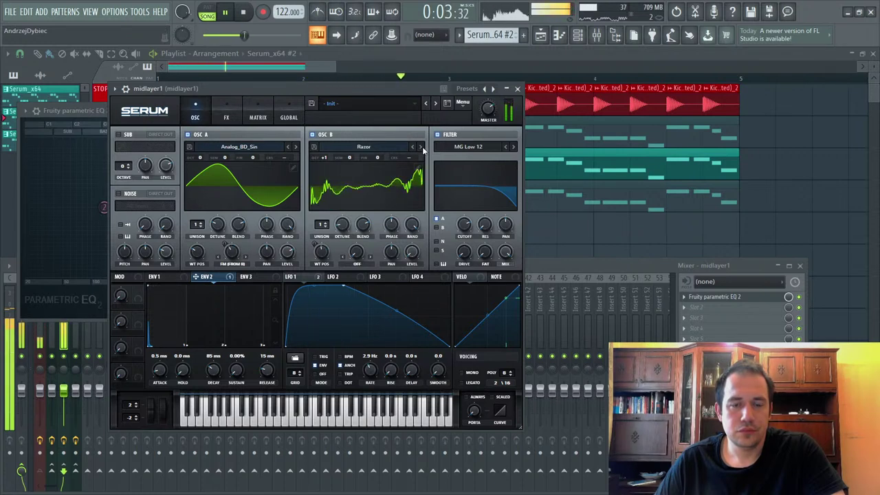
Step: Audition the Razor, Reese and Ring wavetables on oscillator B and return to the digital Prime wavetable
click(420, 146)
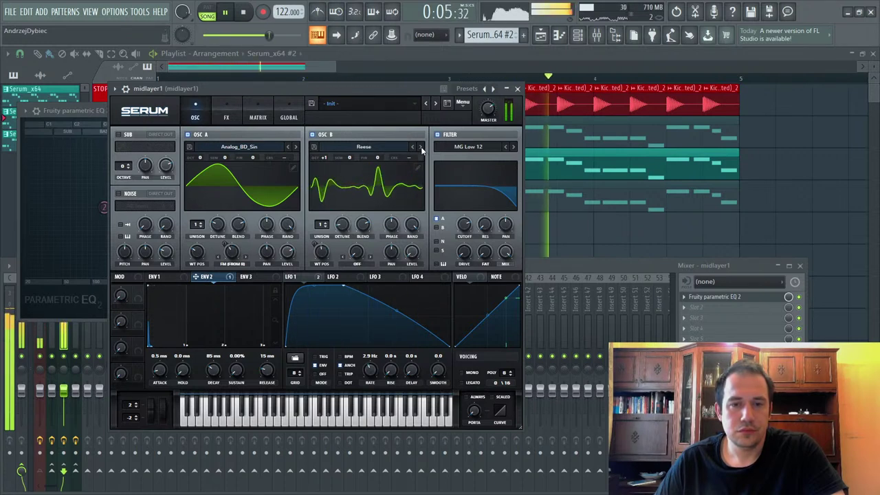
click(421, 147)
click(364, 146)
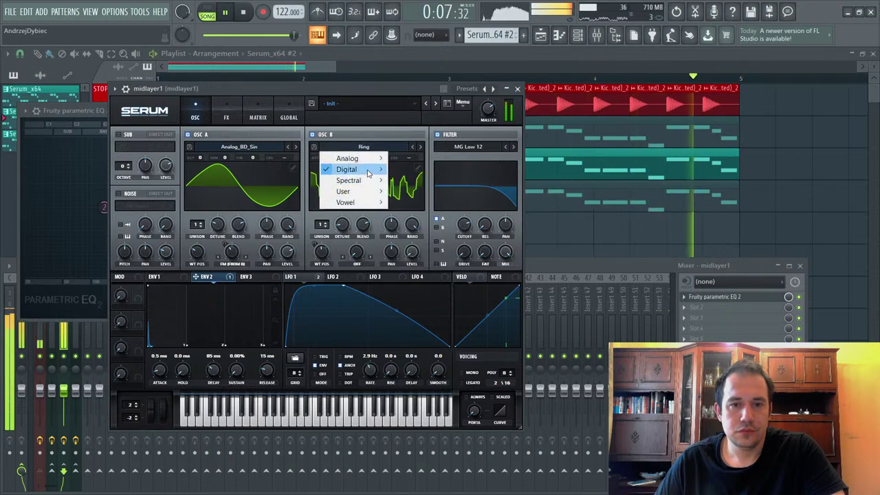
click(347, 169)
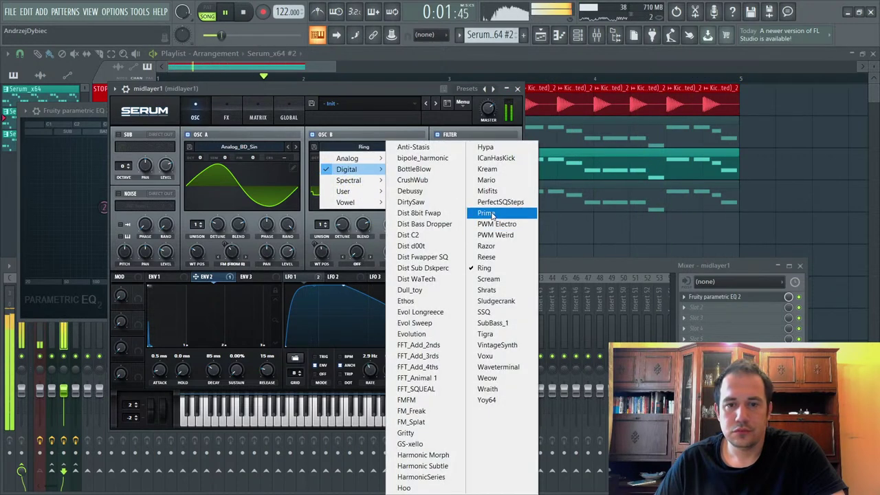
click(481, 214)
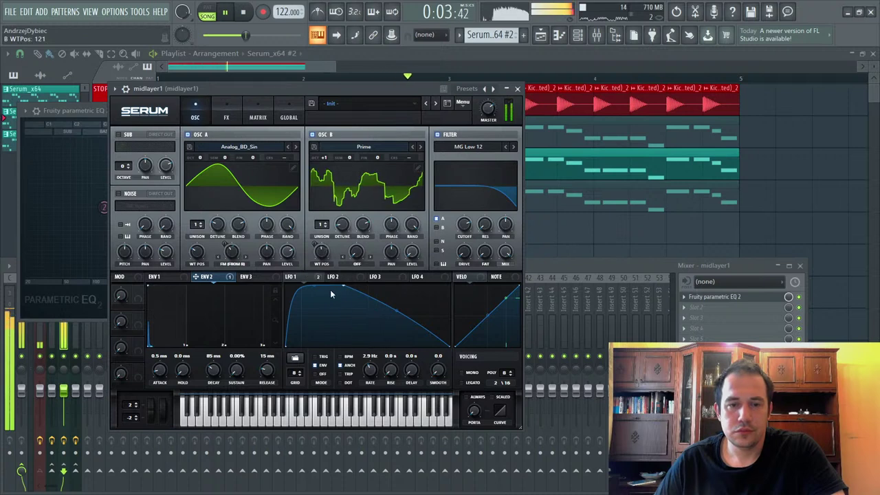
Step: Set the MG Low 12 filter cutoff to 1532 Hz while listening, and stop playback
mouse_move(313, 289)
mouse_down()
mouse_move(317, 311)
mouse_move(306, 287)
mouse_up()
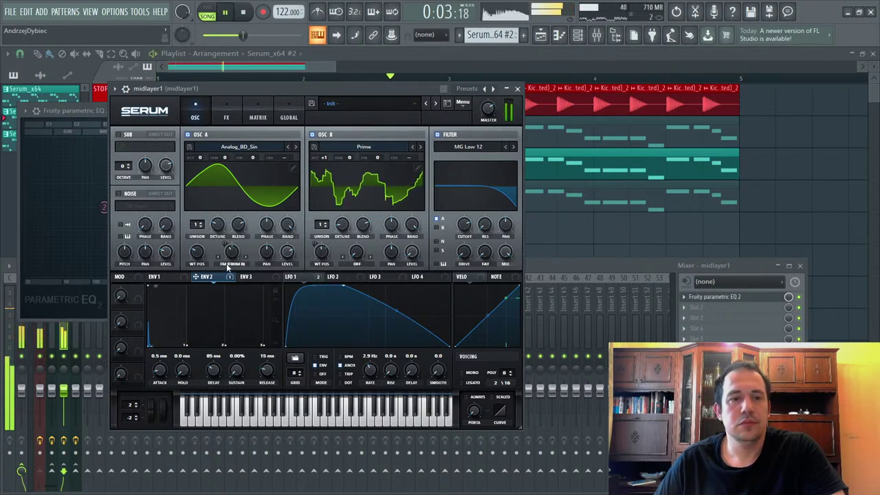
drag(484, 224, 458, 235)
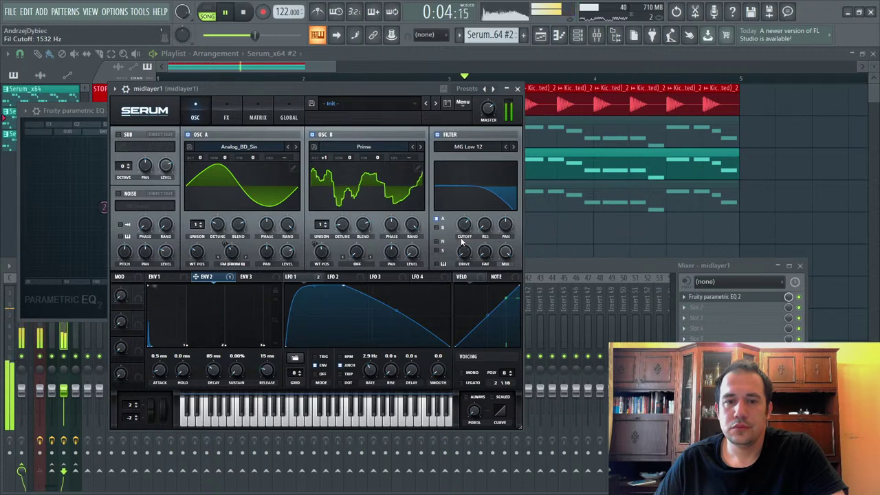
key(space)
Step: Set the compressor's wet mix to 62 and gain to 3.3 dB, and switch the distortion's mix control to level during playback
click(226, 118)
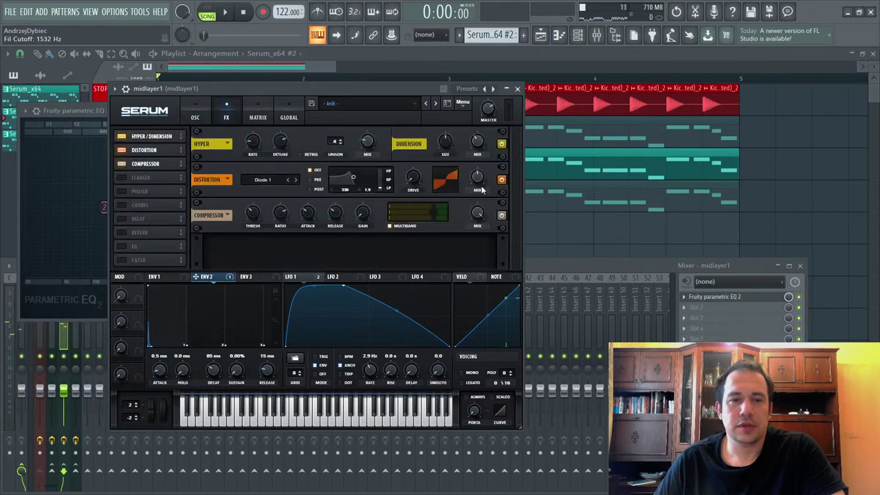
key(space)
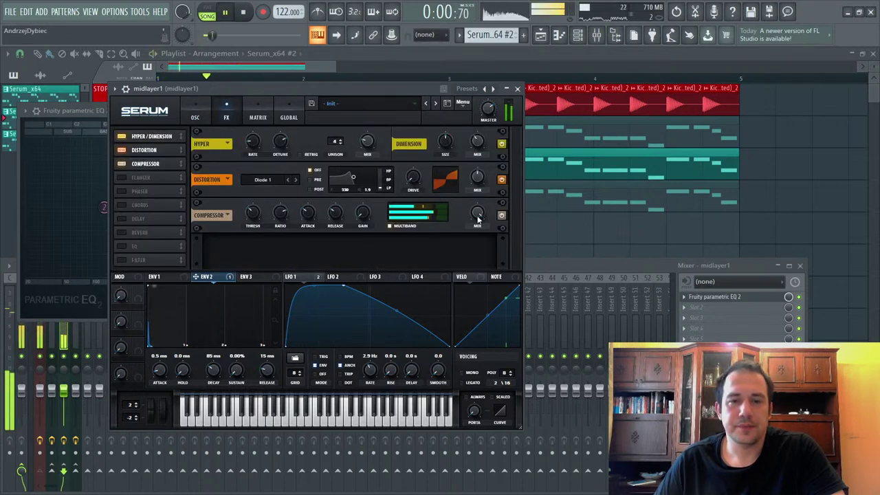
drag(480, 219, 470, 257)
click(478, 189)
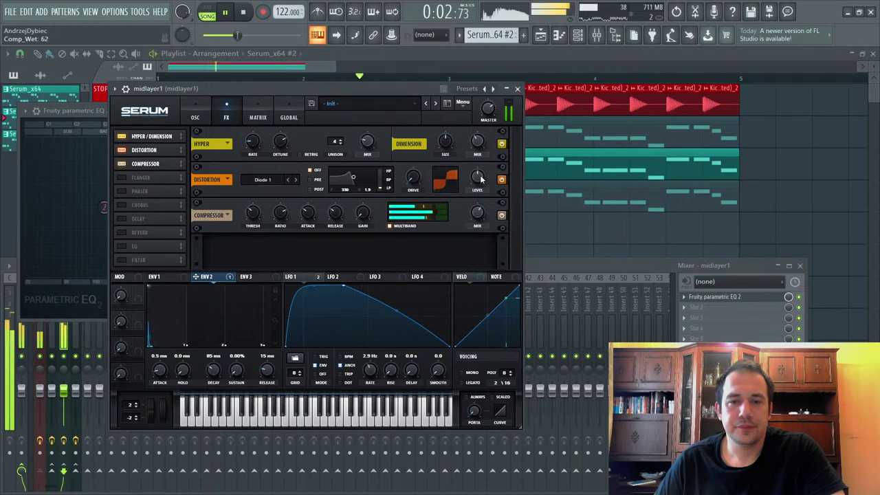
drag(479, 178, 495, 203)
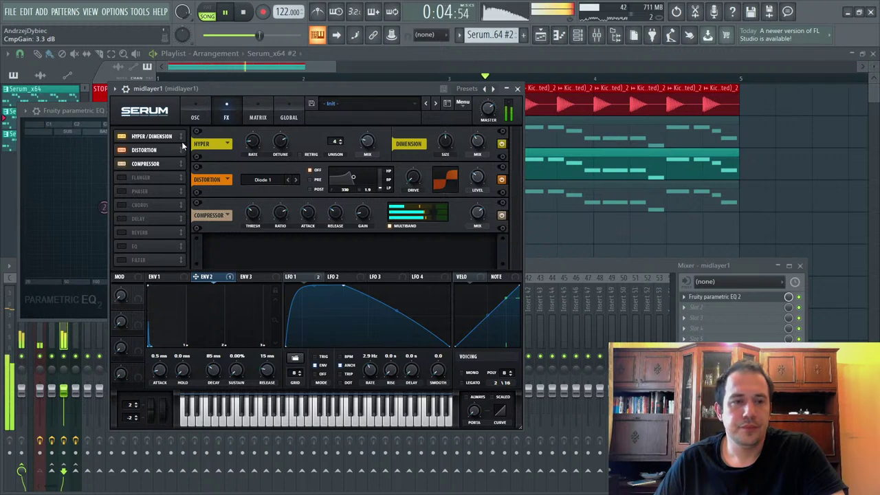
Step: Set oscillator A's octave to 0 and try oscillator B at octave 0 during playback
click(196, 118)
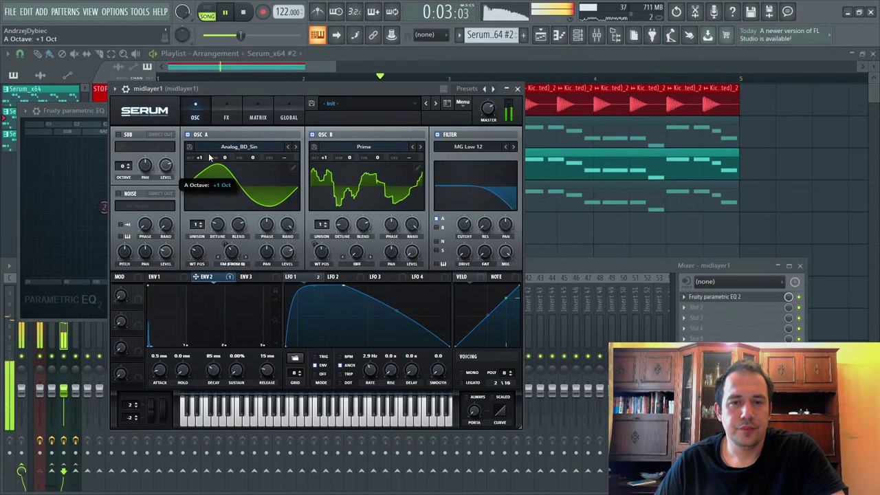
drag(209, 157, 204, 169)
drag(322, 158, 317, 174)
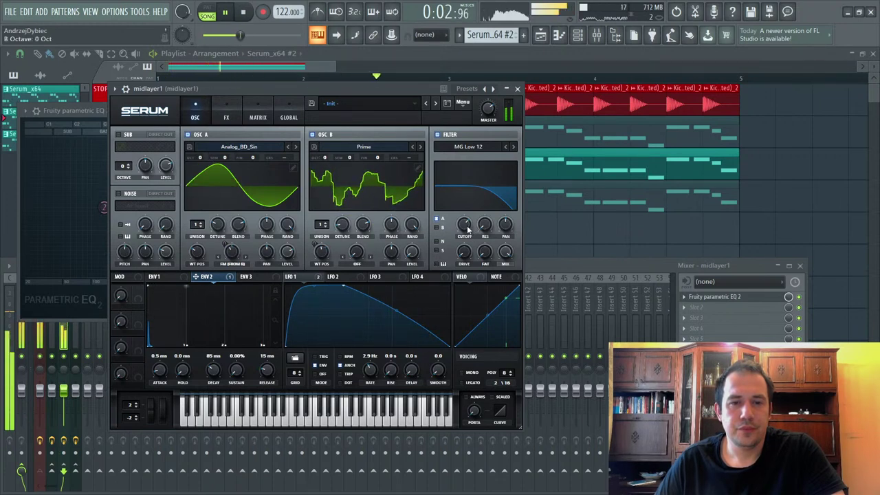
Step: Set the compressor's low-band multiband amount to 95 % and its wet mix to 87 while listening
click(226, 117)
drag(260, 211, 253, 226)
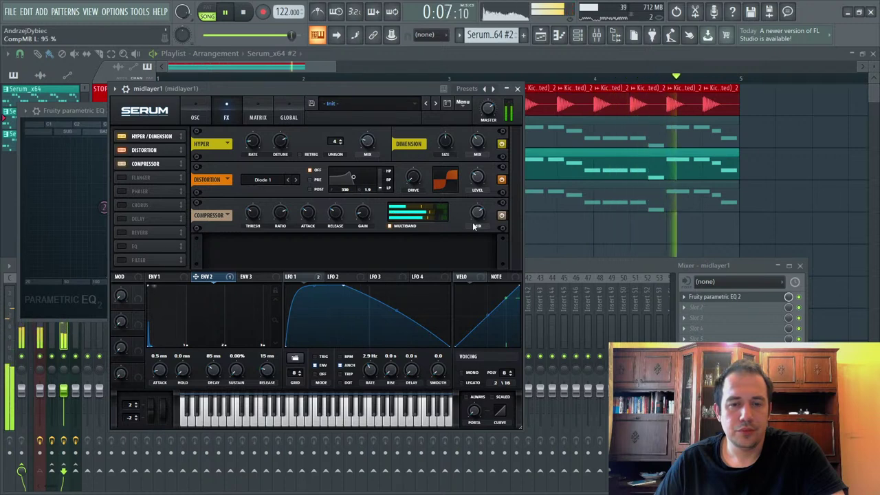
drag(488, 209, 486, 216)
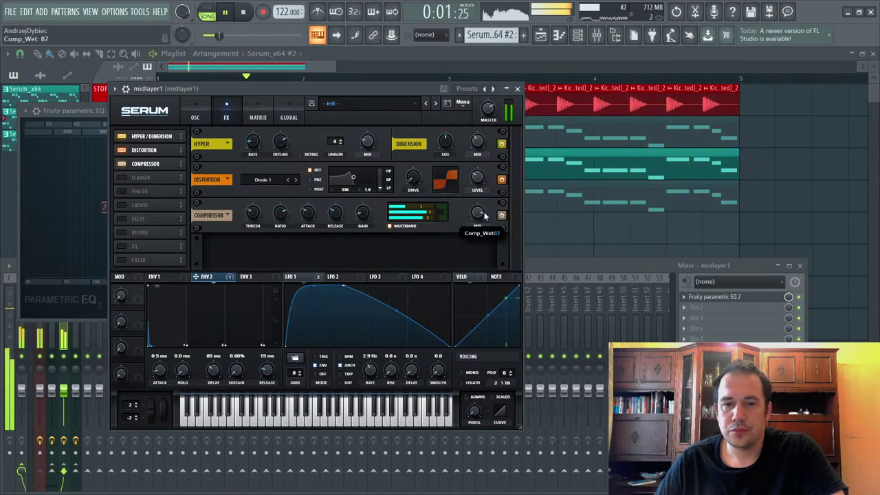
Step: Set oscillator A's FM (from B) amount to about 37 % and stop playback
click(196, 117)
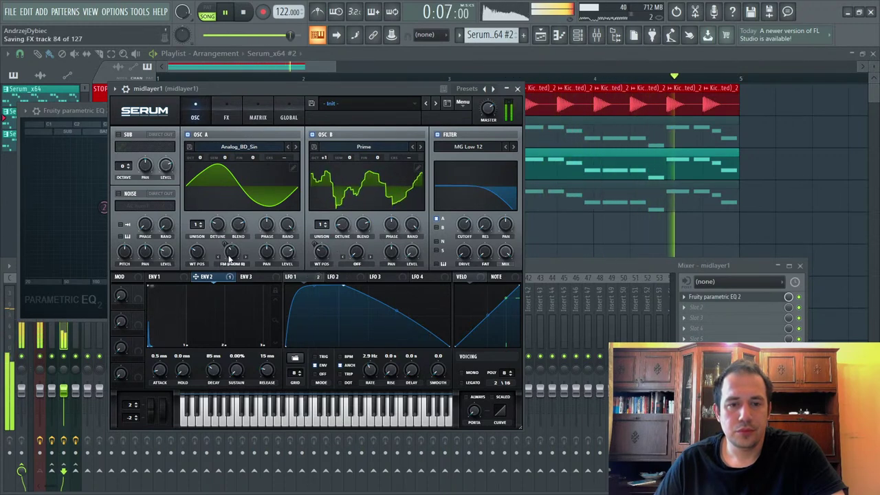
drag(229, 262, 233, 260)
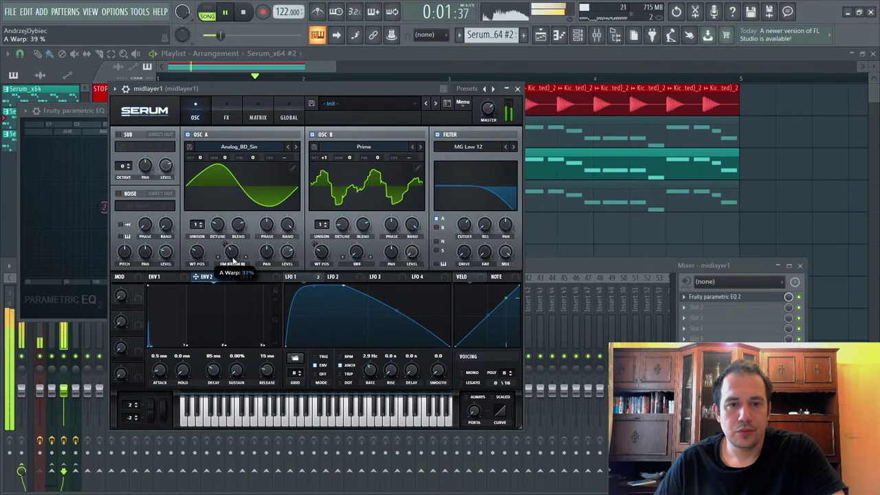
key(space)
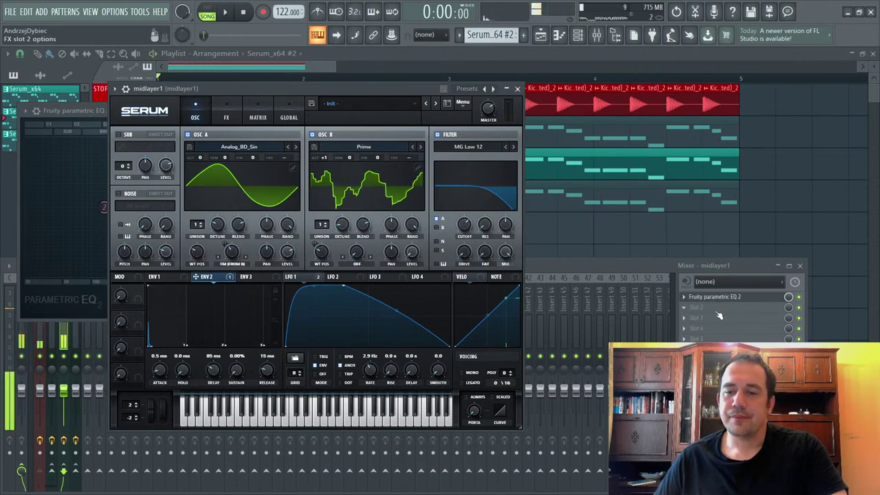
Step: Bring the mixer to the front, play the loop briefly, and close the Fruity parametric EQ 2 window of midlayer1
click(701, 297)
click(391, 265)
key(space)
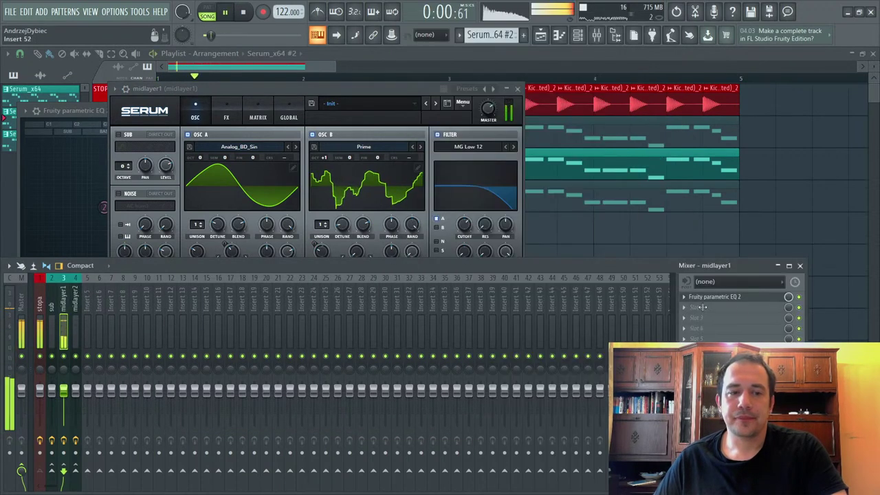
key(space)
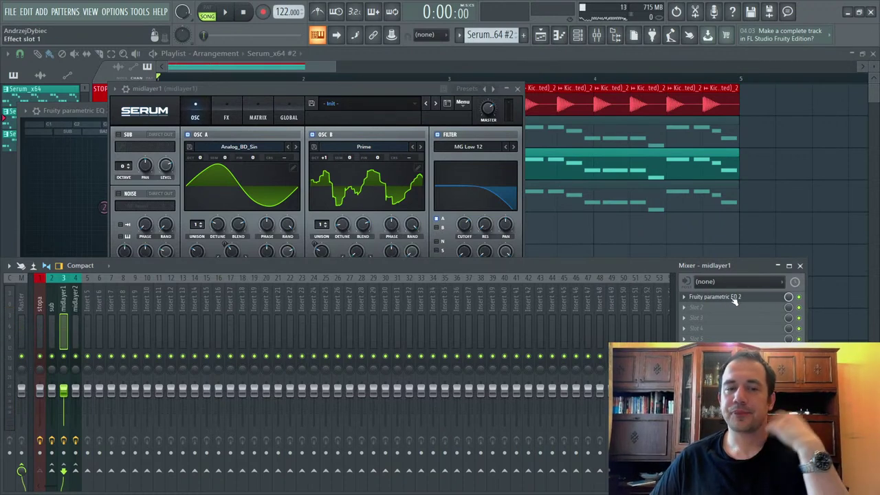
click(733, 300)
click(733, 300)
click(733, 300)
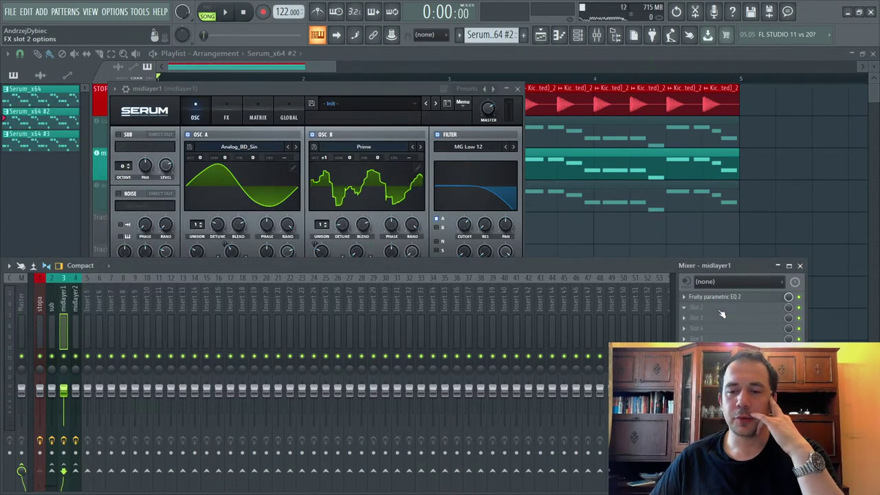
Step: Insert Snap Heap in effect slot 2 of the midlayer1 mixer track and move its window up for full visibility
click(719, 311)
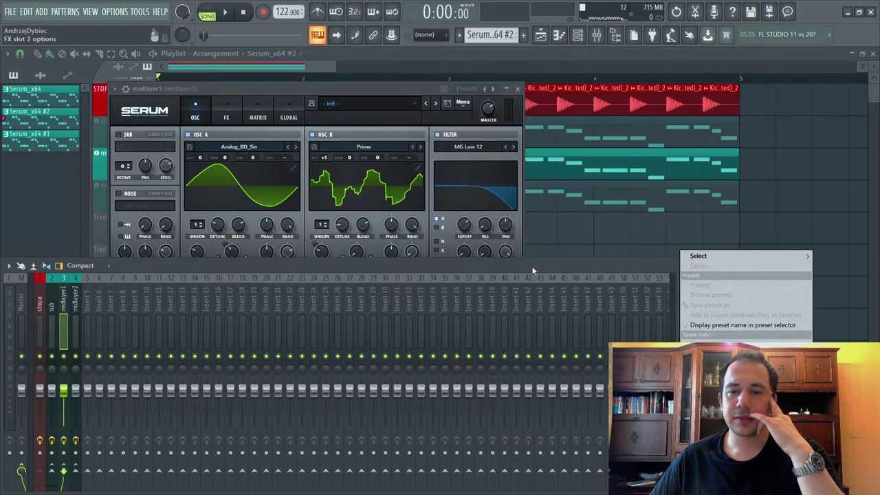
click(636, 266)
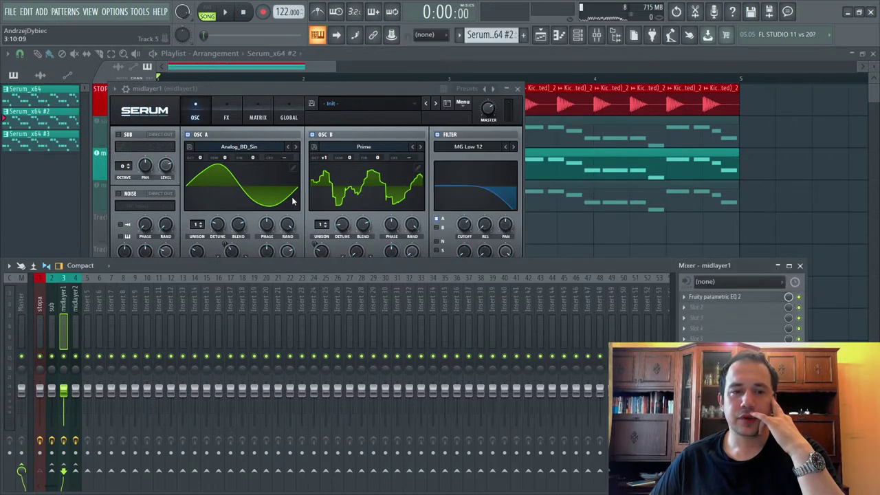
click(722, 309)
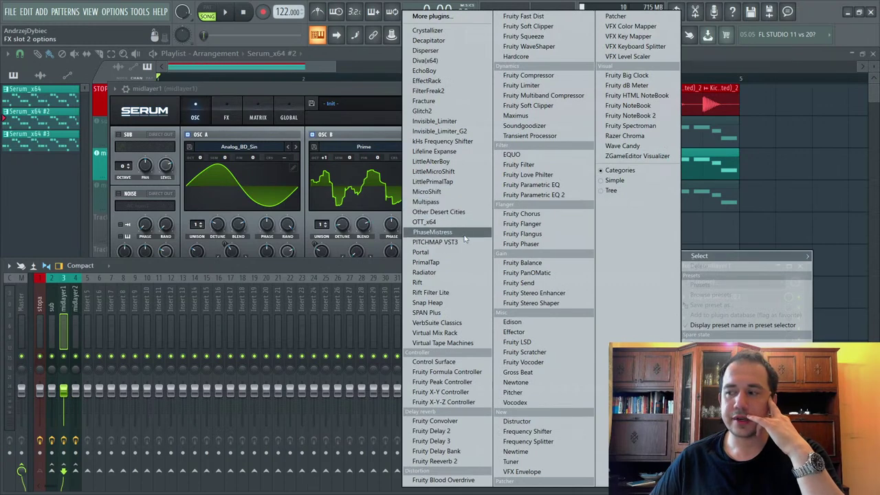
click(451, 309)
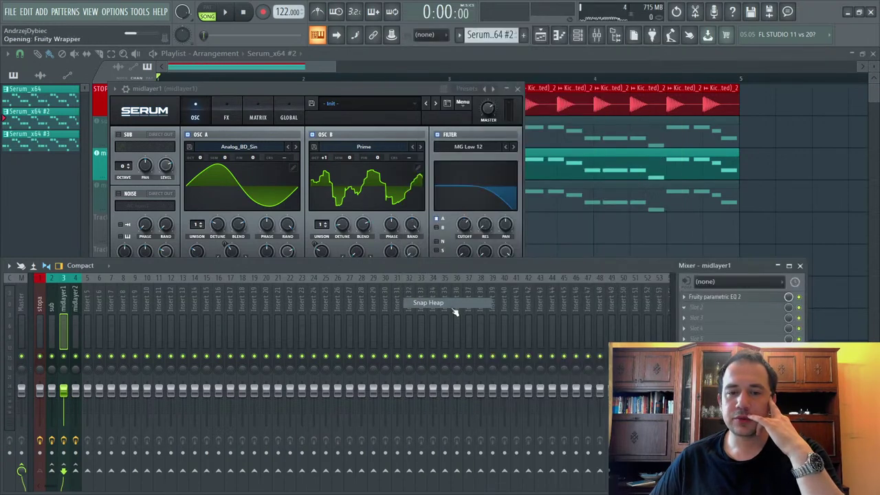
drag(282, 106, 344, 64)
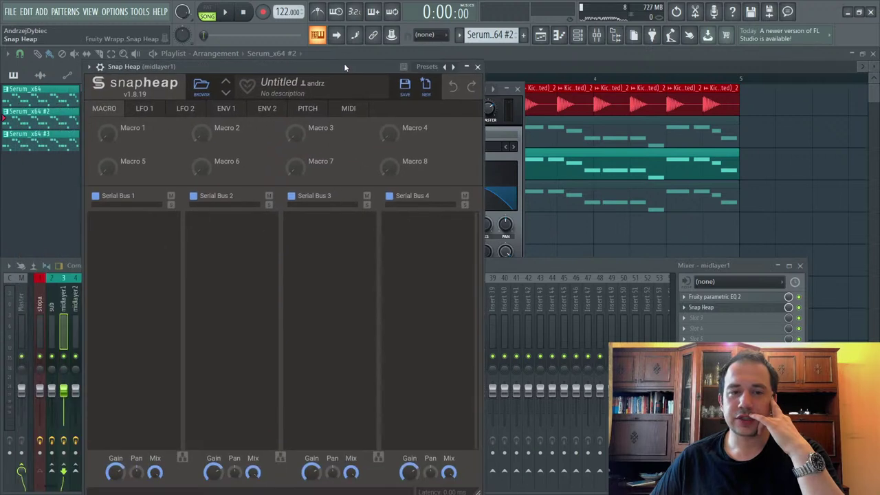
Step: Join the first three Snap Heap lanes into parallel buses and pan Parallel Bus 1c 100% right, leaving only 1b soloed
click(278, 458)
click(269, 205)
click(362, 204)
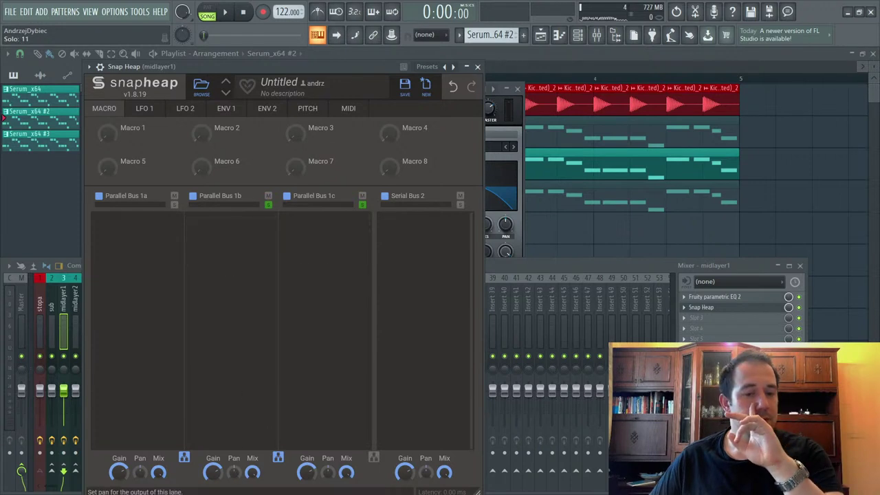
drag(329, 474, 329, 426)
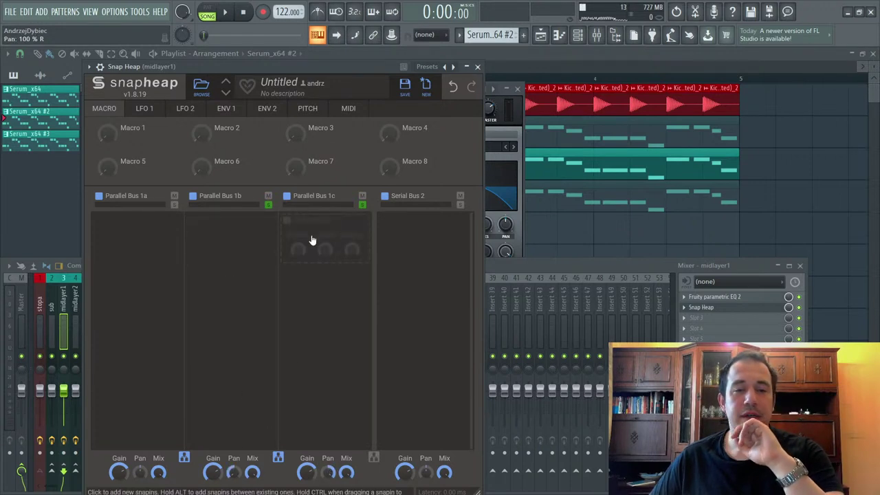
click(362, 204)
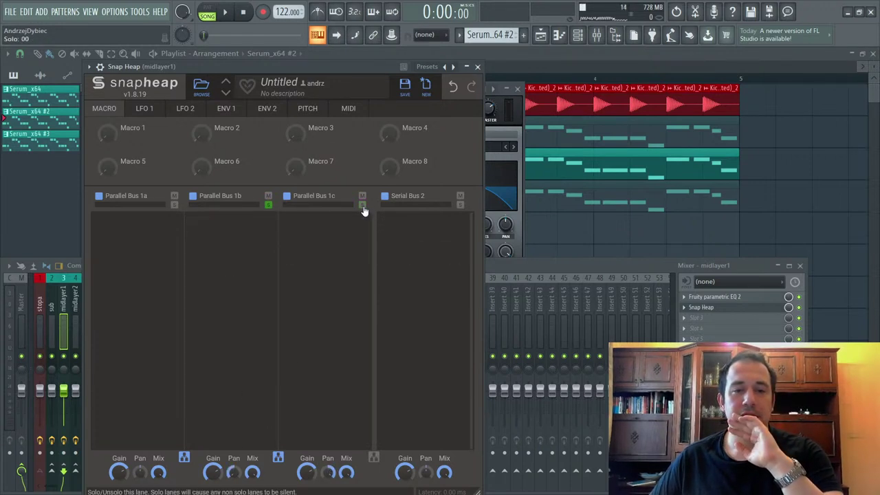
Step: Add a Chorus with zero spread, a minimal delay and a 0.26 Hz rate to Parallel Bus 1b, adjusting it during playback
click(228, 235)
click(255, 294)
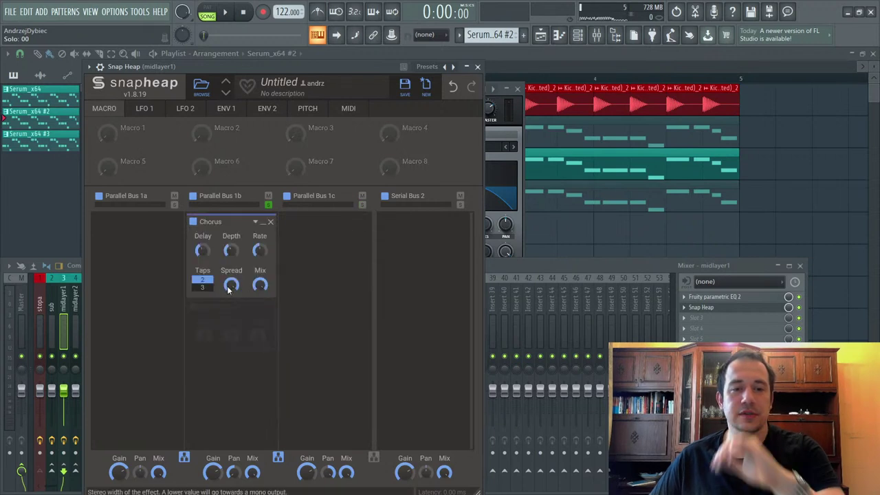
key(space)
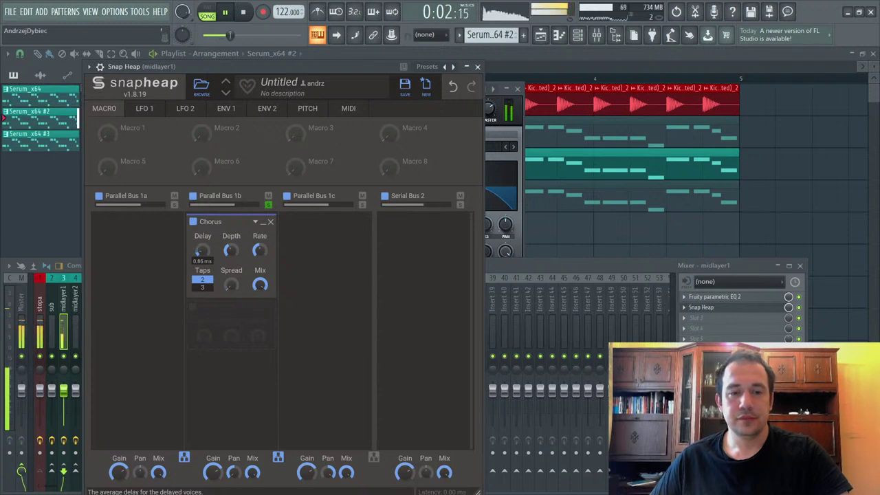
drag(259, 250, 259, 260)
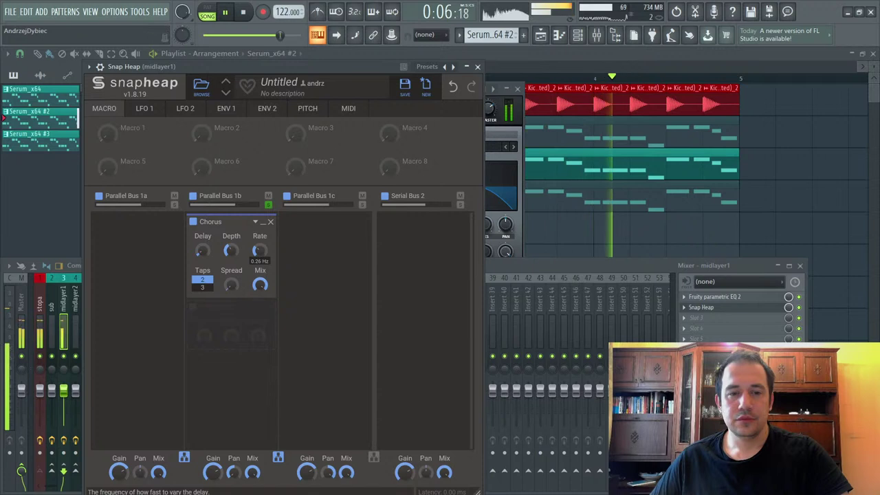
key(space)
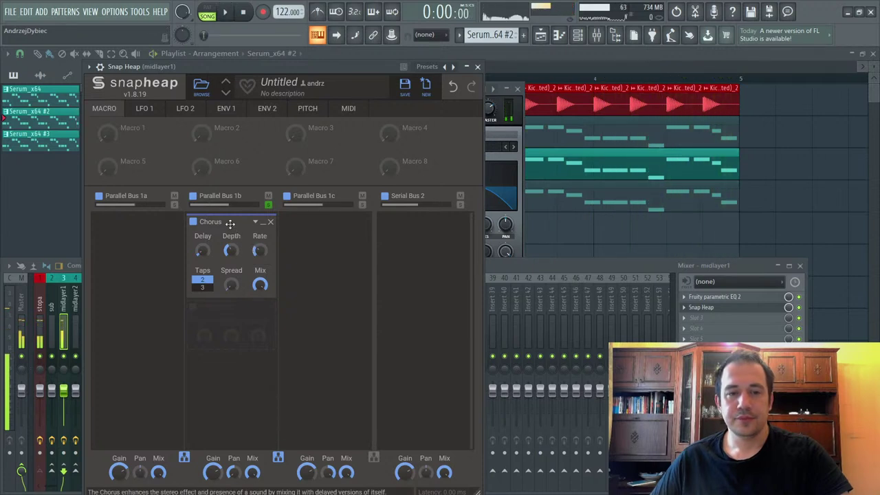
Step: Copy the Chorus to Parallel Bus 1c, clear the lane solos, and audition the parallel lanes during playback
mouse_move(224, 222)
mouse_down()
mouse_move(297, 222)
mouse_move(222, 225)
mouse_up()
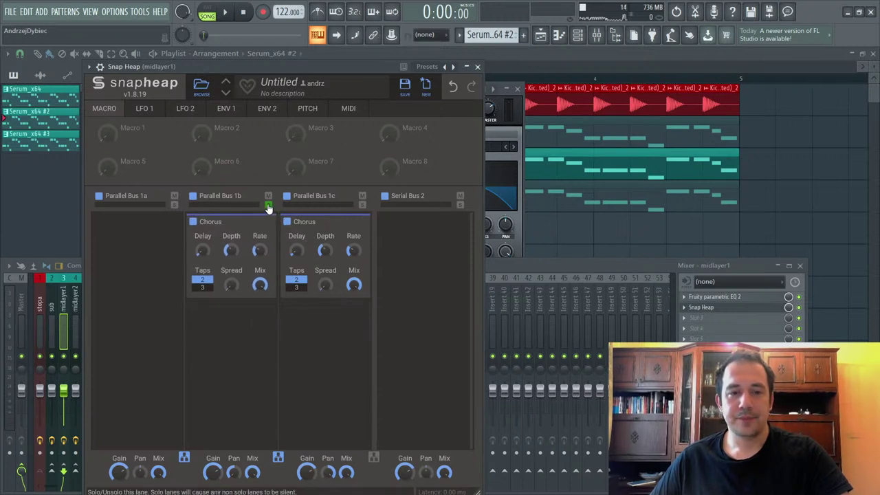
click(362, 205)
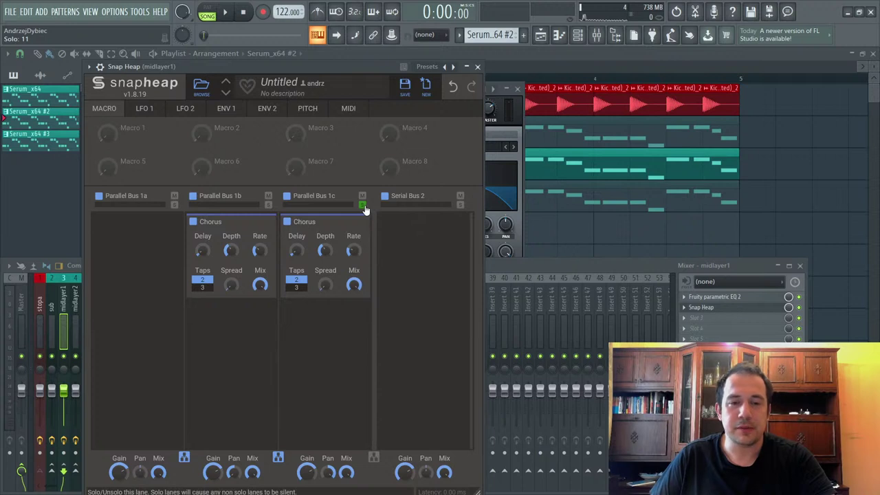
key(space)
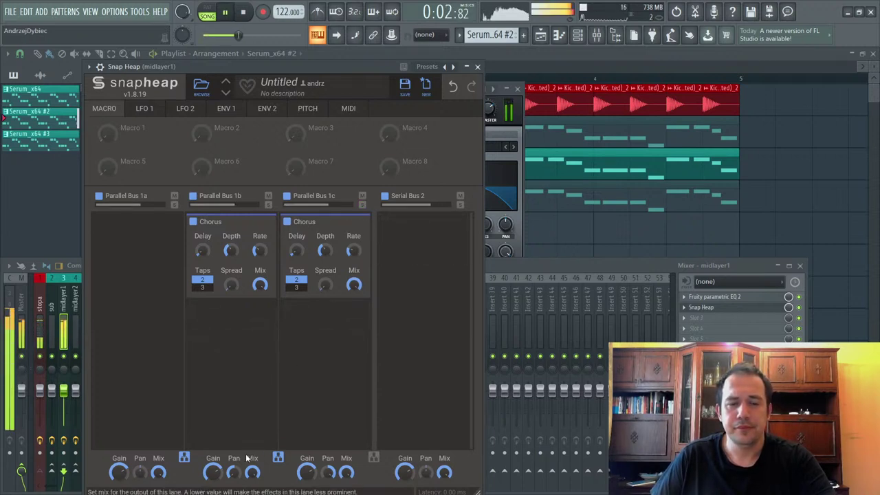
key(space)
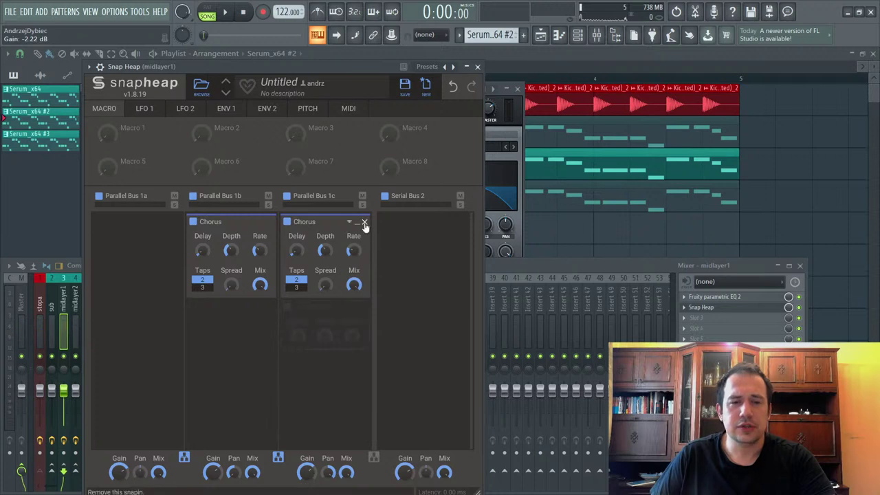
Step: Collapse both Chorus modules and add a Reverb with zero width to Parallel Bus 1b
click(357, 225)
click(262, 223)
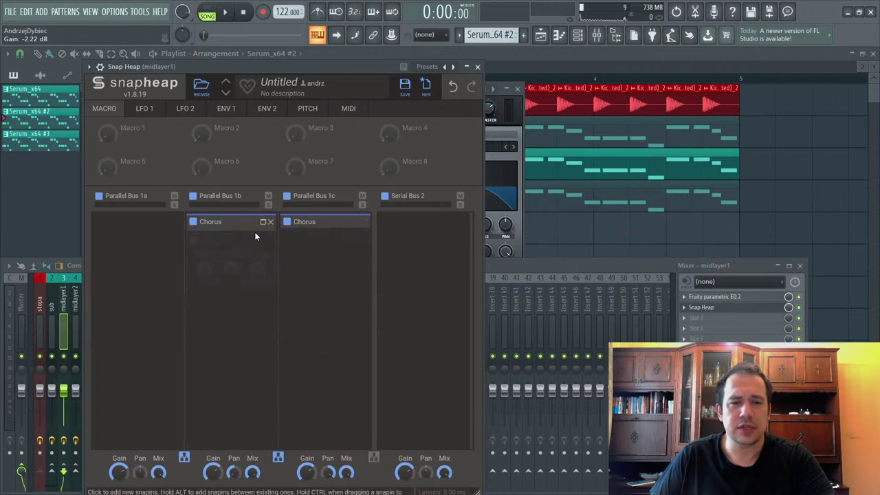
click(330, 289)
click(389, 304)
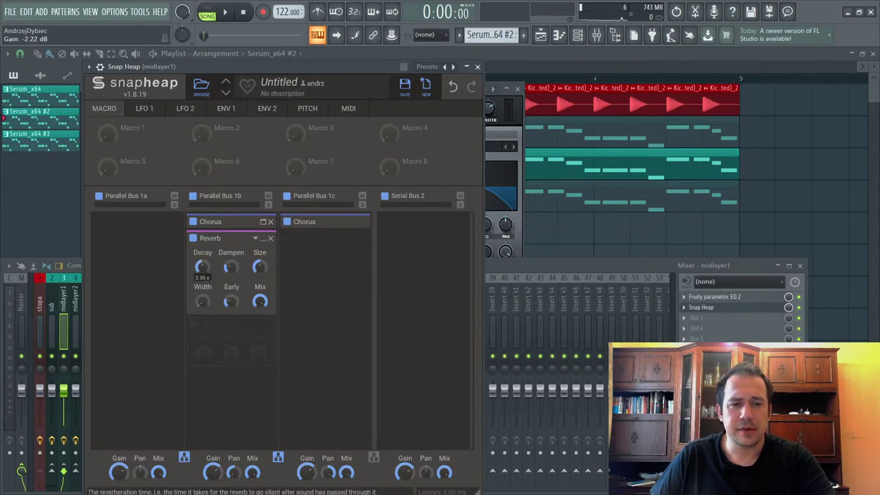
Step: Copy the Reverb to Parallel Bus 1c, lengthen the copy's decay, and collapse both Reverb modules
drag(229, 241, 318, 254)
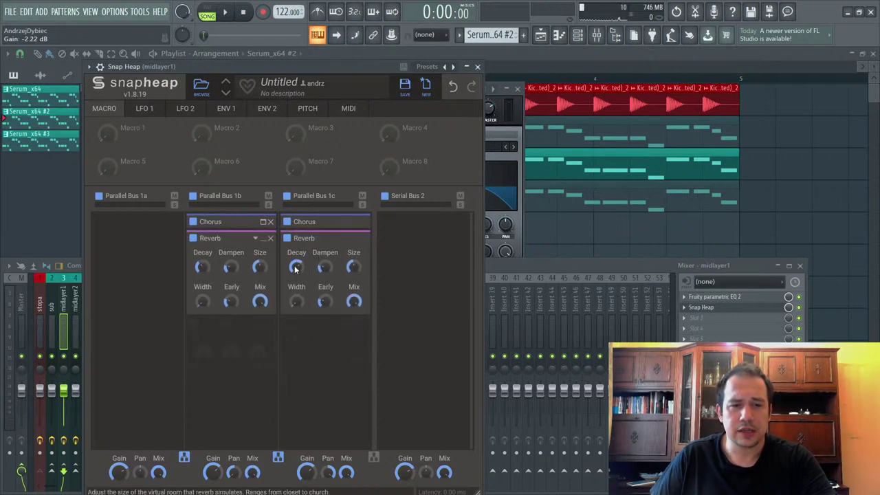
click(354, 238)
click(263, 238)
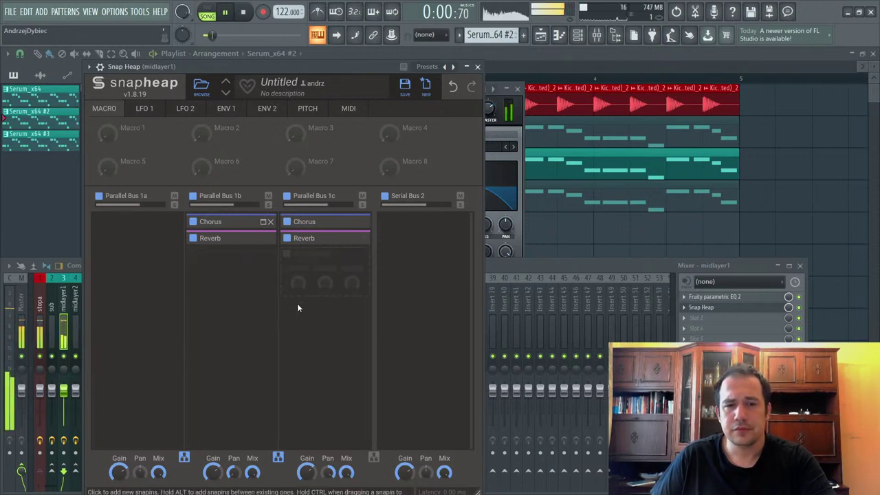
Step: Lower the mix of the Reverbs on Parallel Bus 1c and 1b, audition them, and collapse the 1c Reverb
click(357, 239)
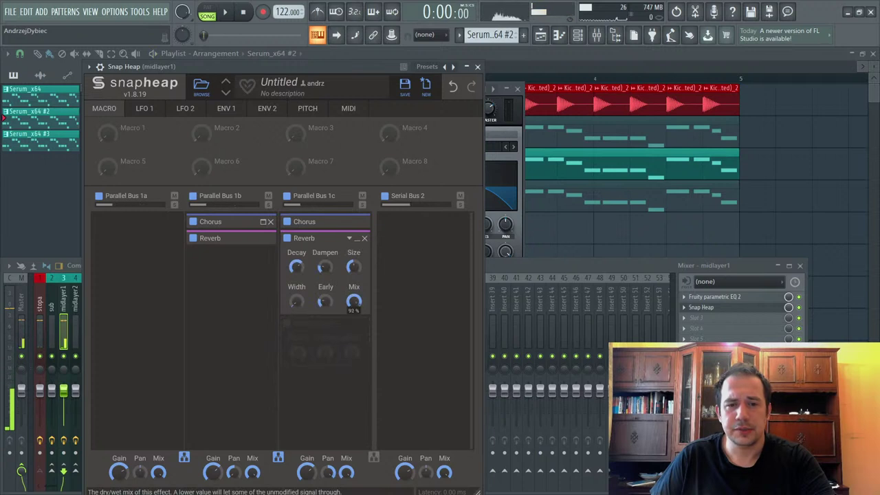
click(264, 238)
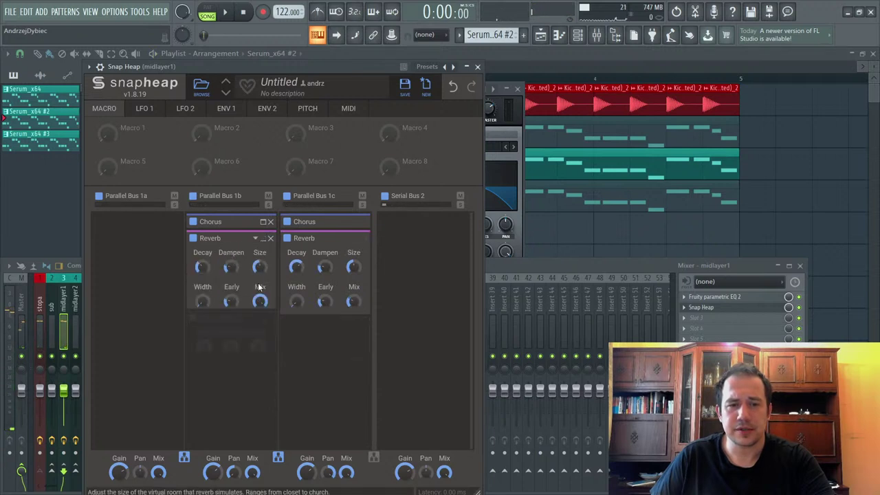
key(space)
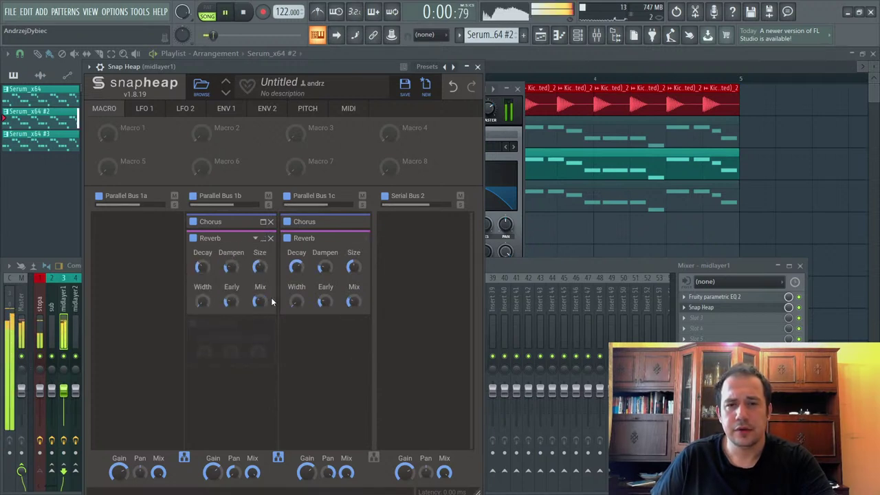
key(space)
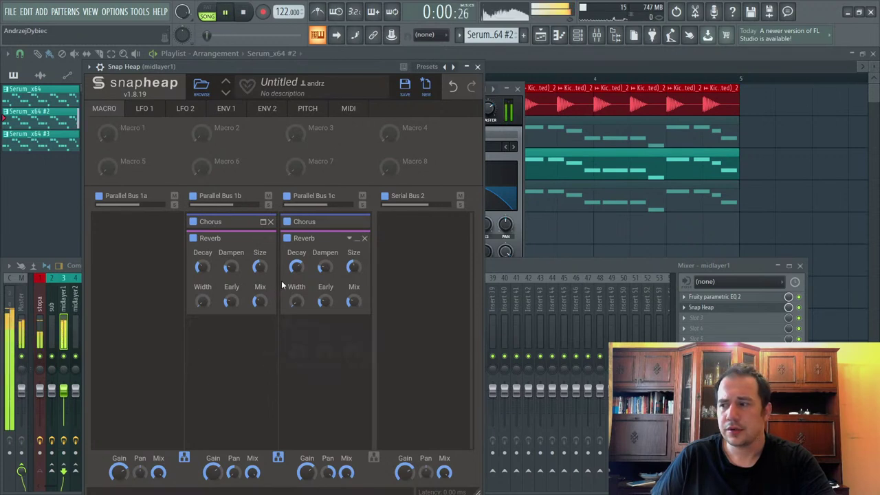
click(357, 238)
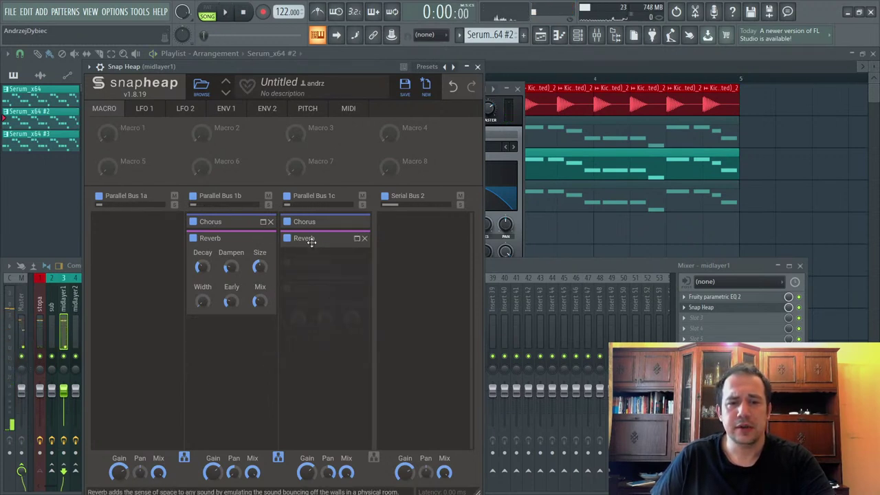
Step: Collapse the Reverb on Parallel Bus 1b and add Fruity Parametric EQ 2 in the third effect slot of midlayer1
click(263, 239)
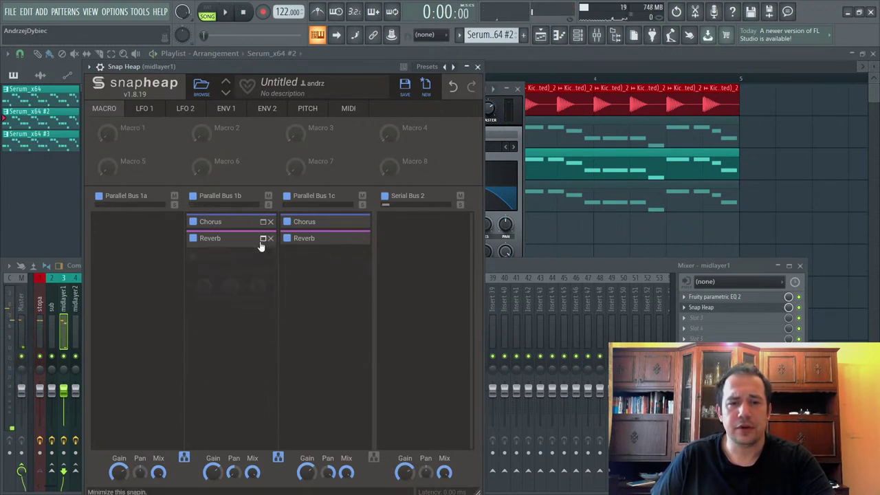
click(712, 319)
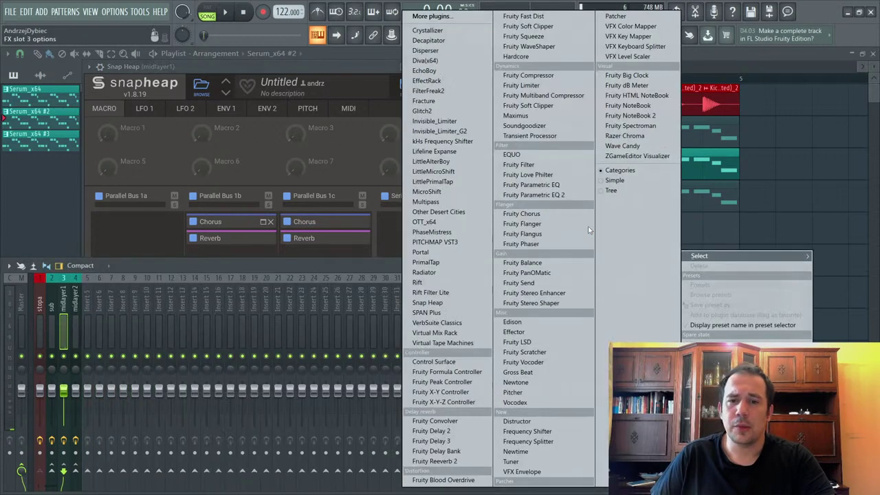
click(582, 196)
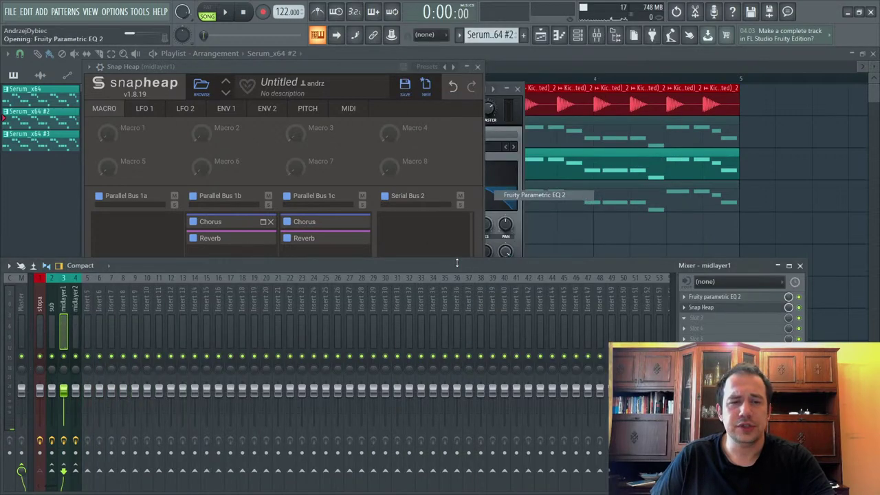
Step: Play the song and cut the low mids with band 4 of the new EQ
key(space)
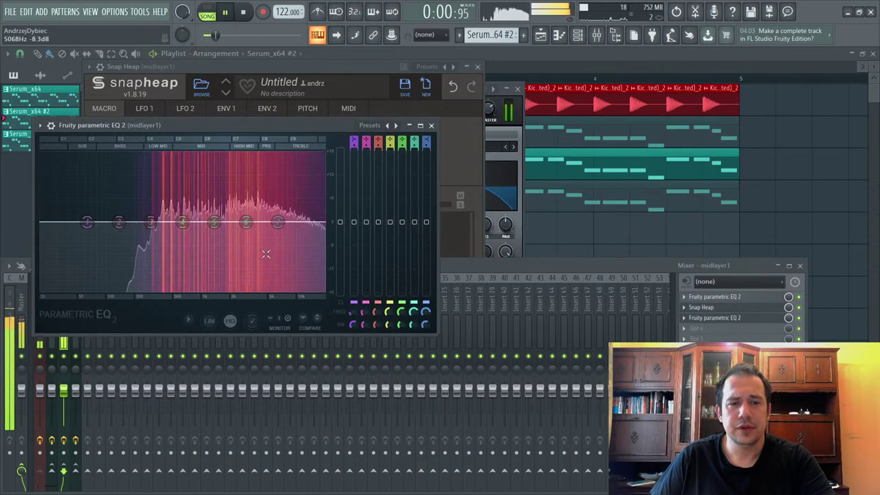
drag(180, 222, 167, 238)
key(space)
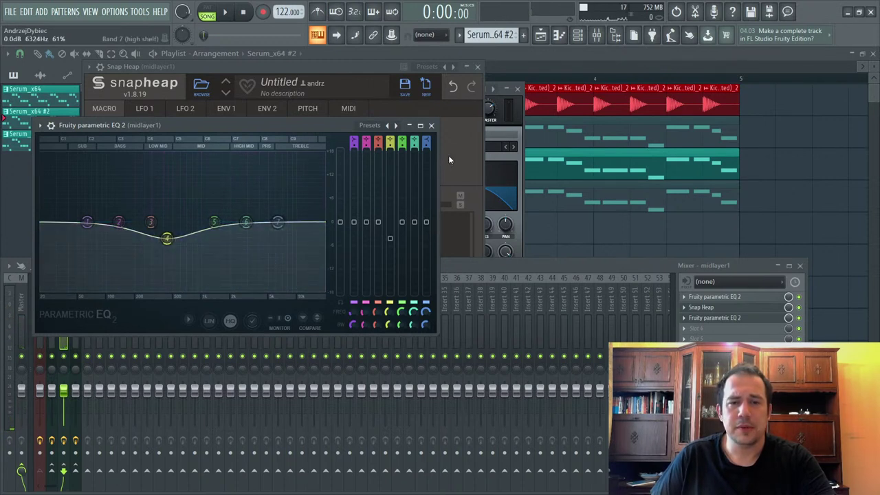
Step: Make EQ band 7 a low-pass and boost band 6 about 4.7 dB near 1282 Hz with a 54% bandwidth
drag(427, 143, 426, 181)
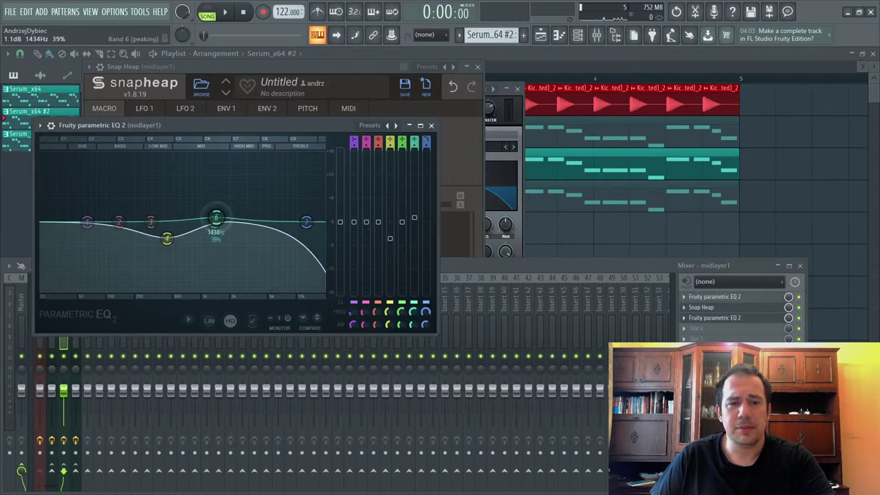
drag(212, 210, 211, 206)
scroll(212, 208, up, 3)
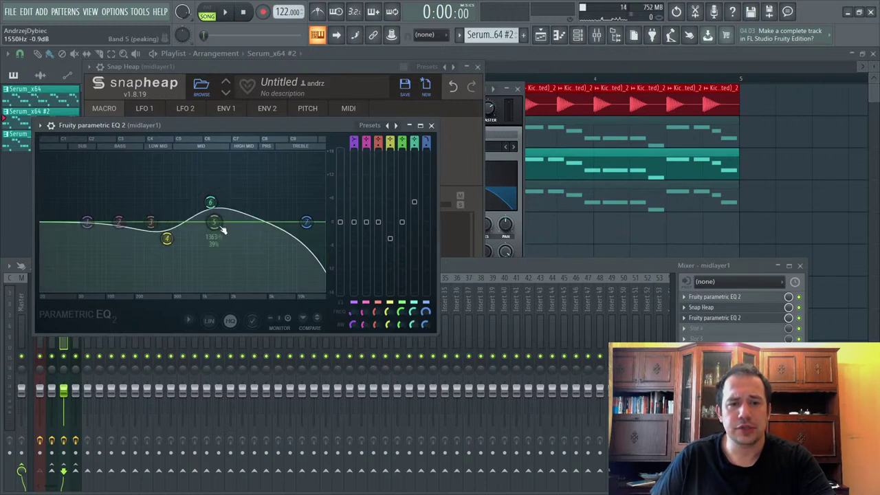
Step: Cut the highs with EQ band 5 by about 2.6 dB near 9225 Hz during playback
key(space)
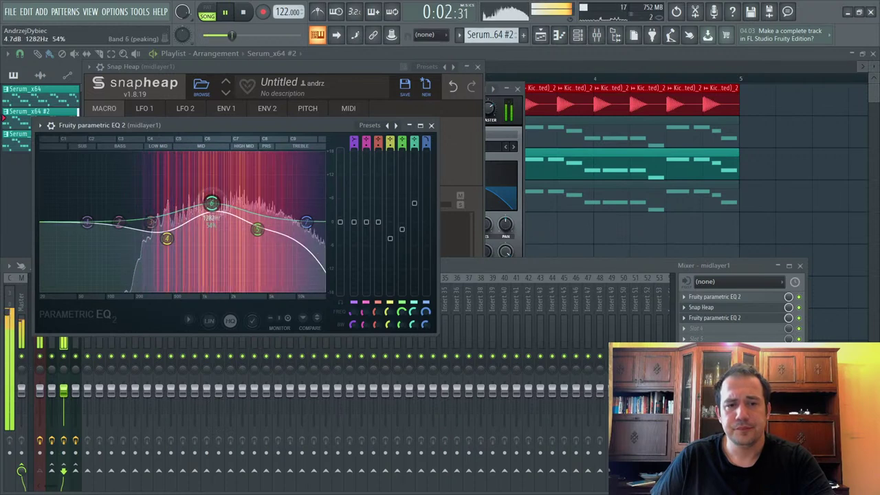
drag(257, 228, 293, 231)
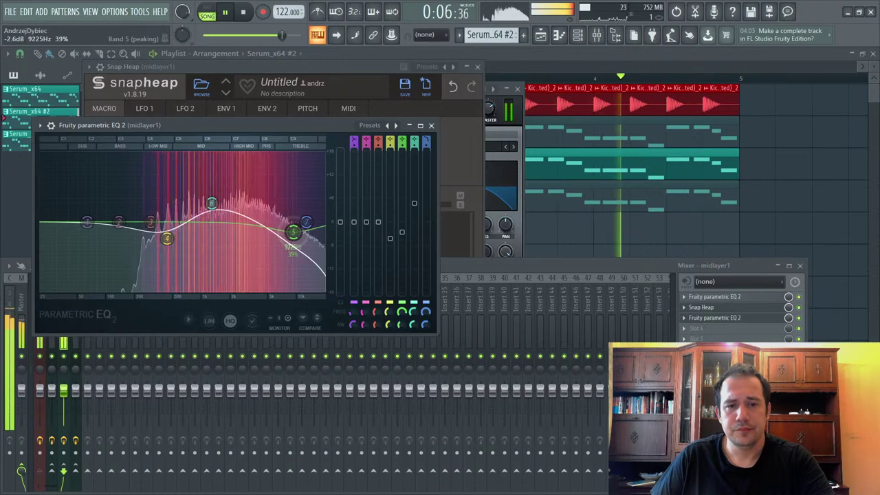
key(space)
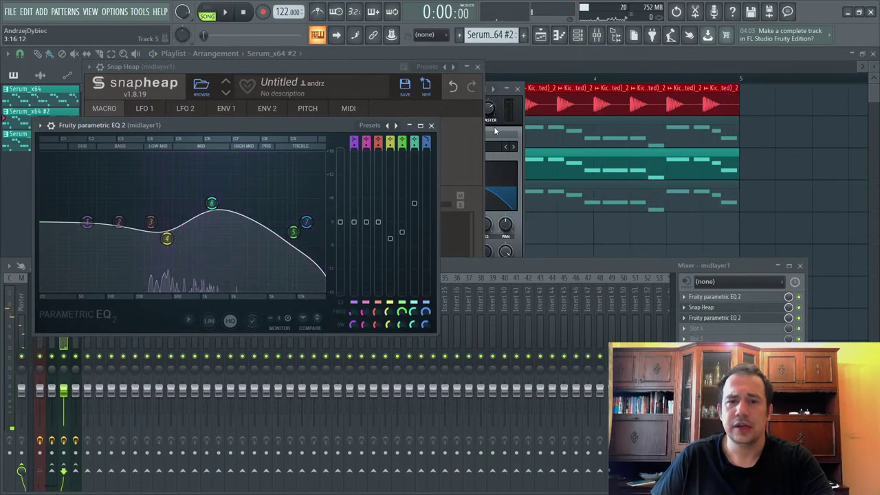
Step: Set oscillator A of the midlayer1 Serum to 2 unison voices with 0.00 detune while auditioning the song
click(521, 146)
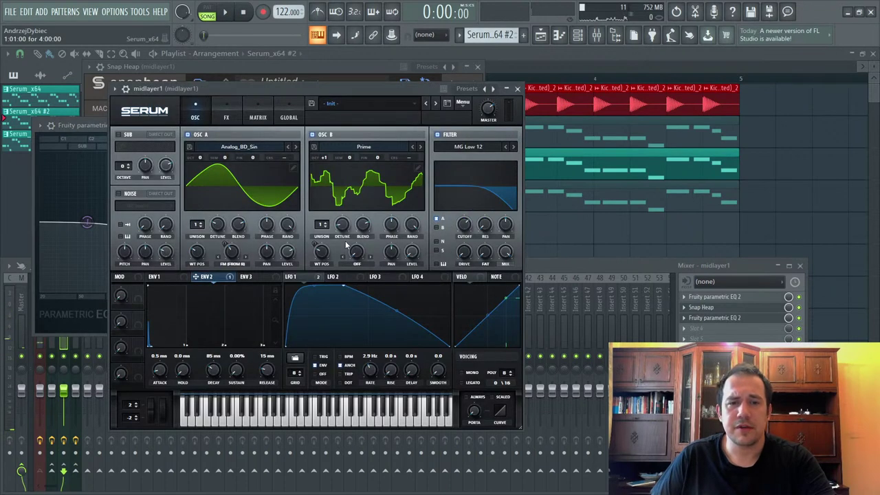
key(space)
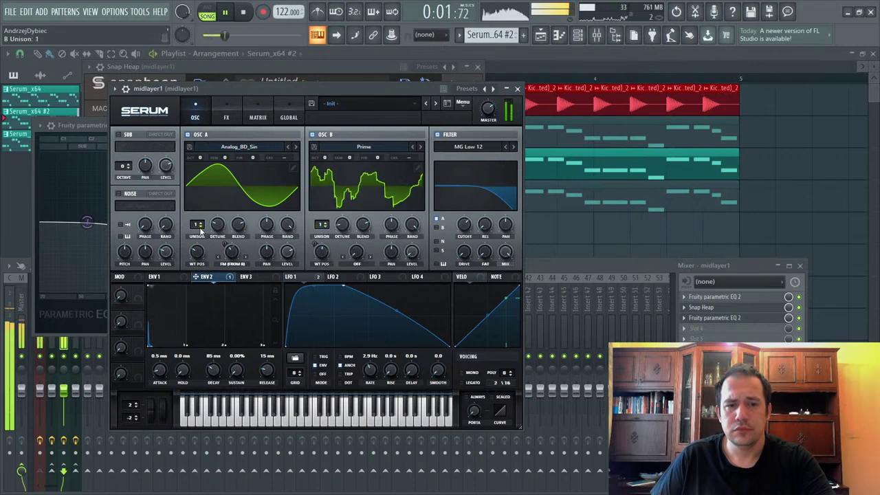
mouse_move(200, 232)
mouse_down()
mouse_move(204, 225)
mouse_move(214, 248)
mouse_move(204, 232)
mouse_up()
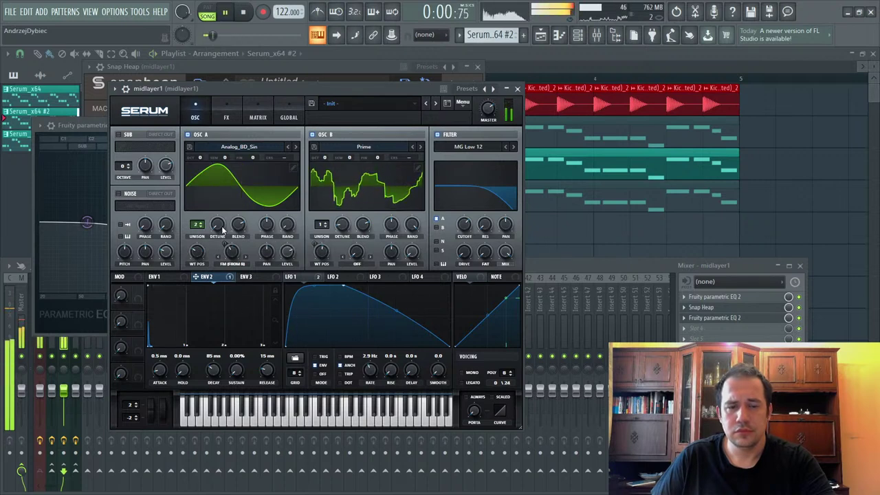
drag(218, 231, 251, 203)
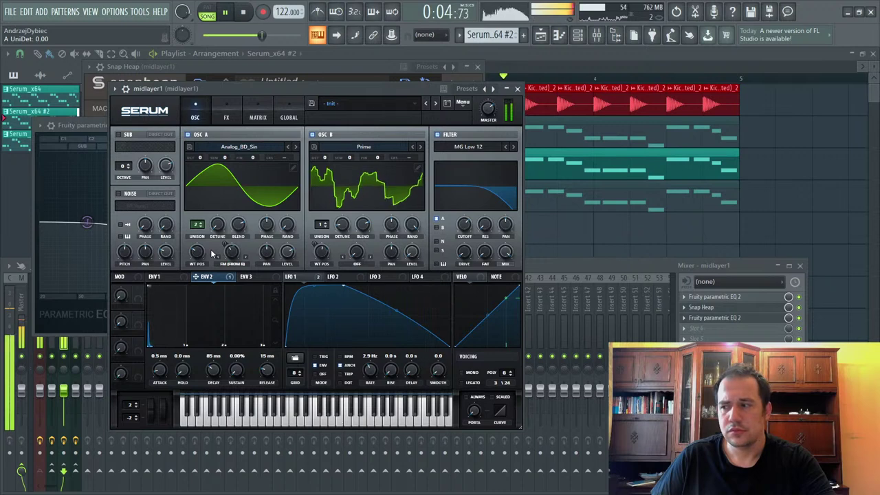
key(space)
Step: Compare oscillator B at octave 0 and +1 during playback, finishing on +1
drag(325, 161, 331, 158)
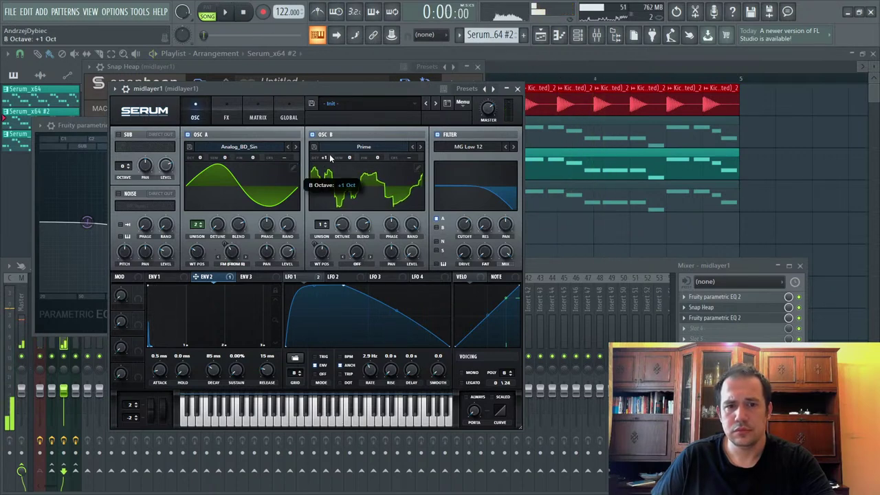
key(space)
key(space)
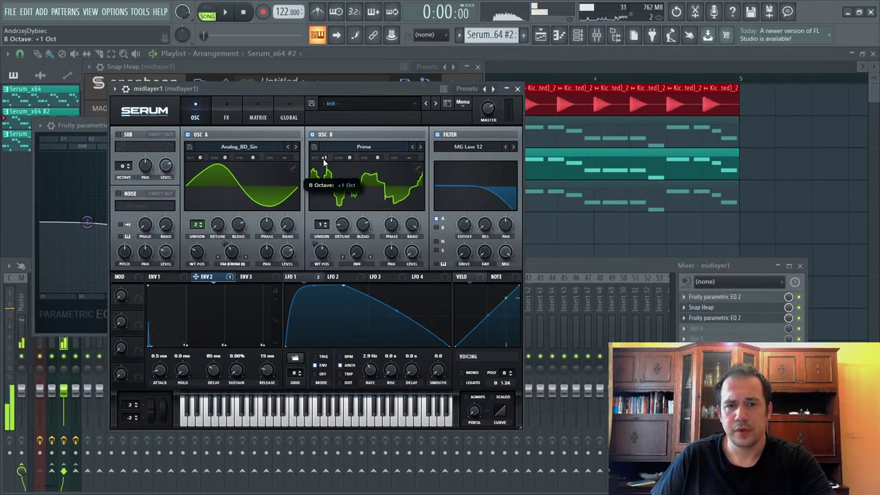
key(space)
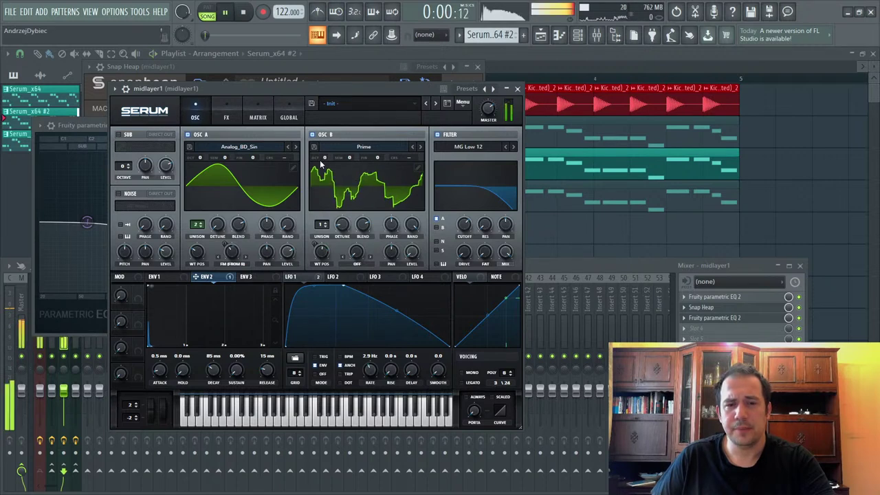
key(space)
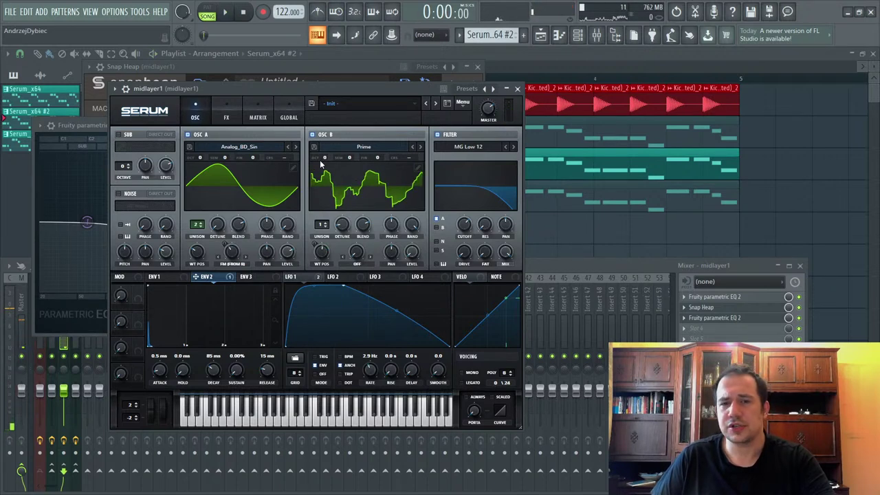
key(space)
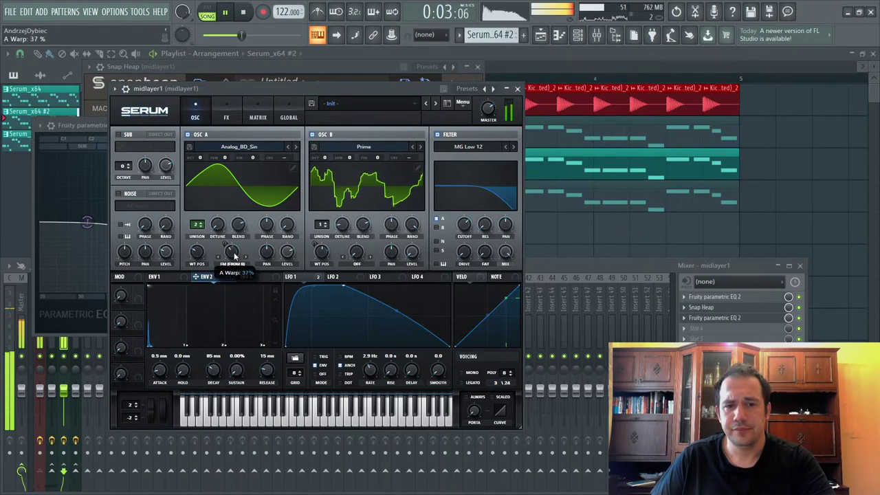
key(space)
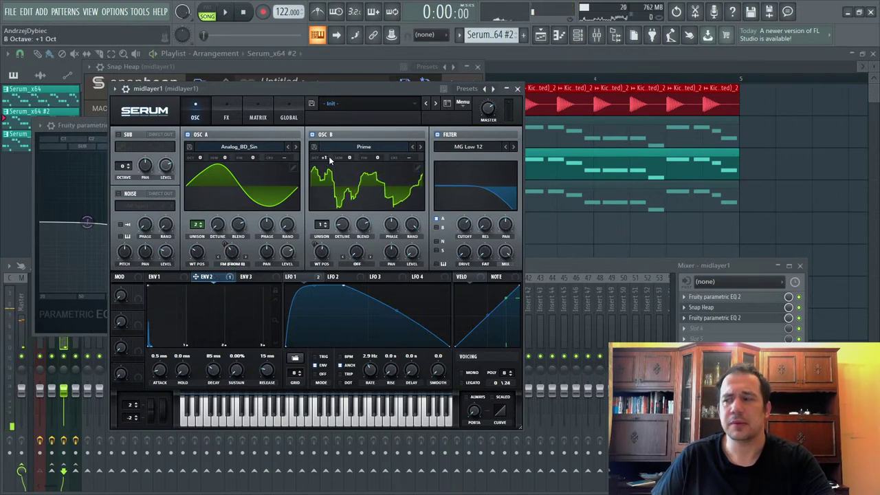
key(space)
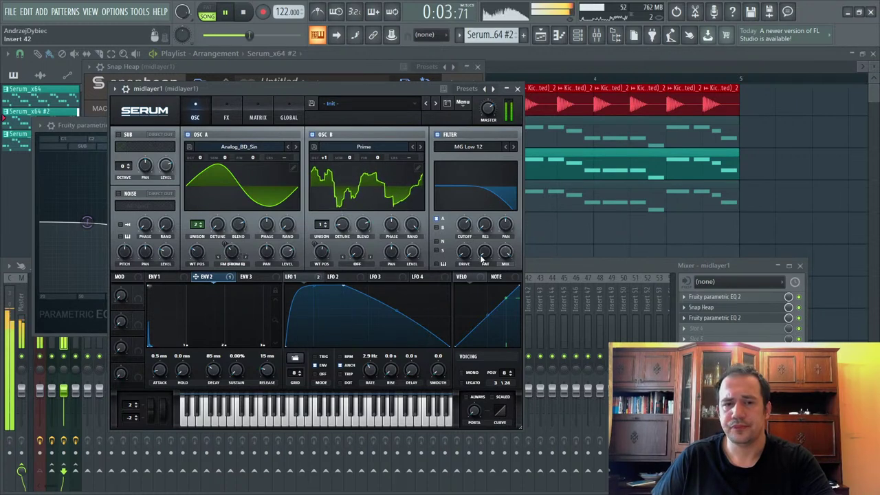
key(space)
Step: Review the Snap Heap lanes and the curve of the EQ that follows it on midlayer1
click(715, 318)
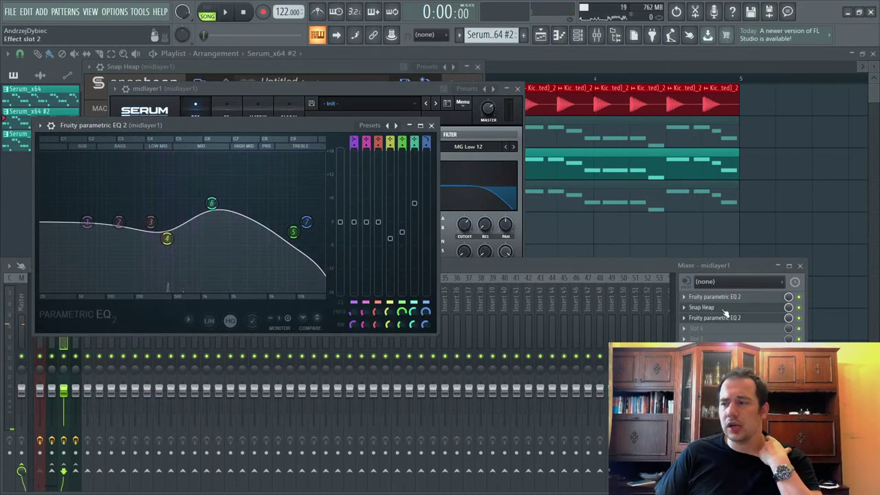
click(715, 307)
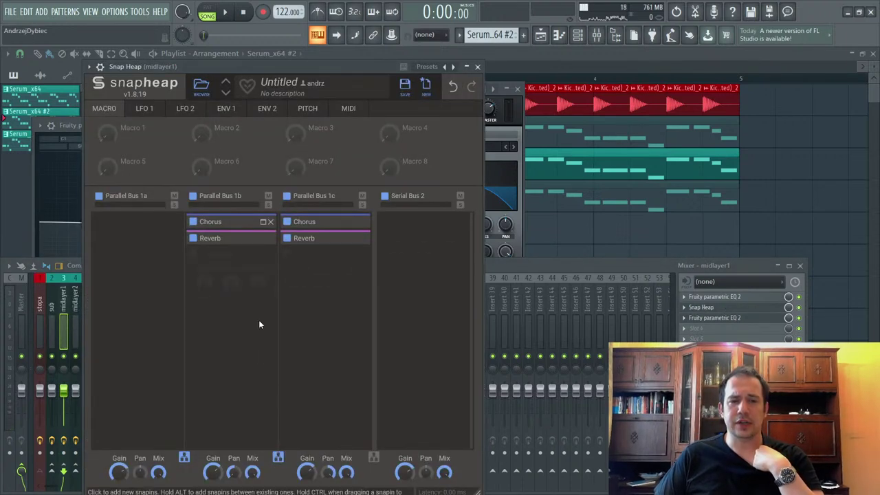
click(626, 264)
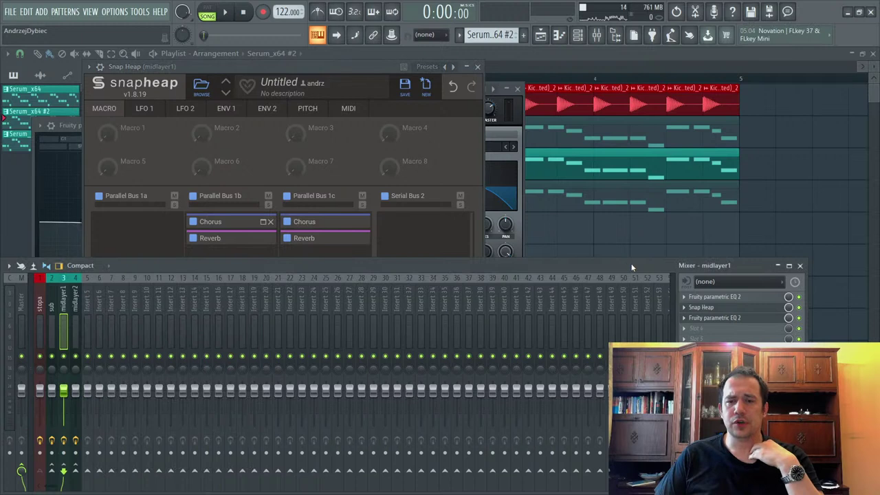
click(725, 321)
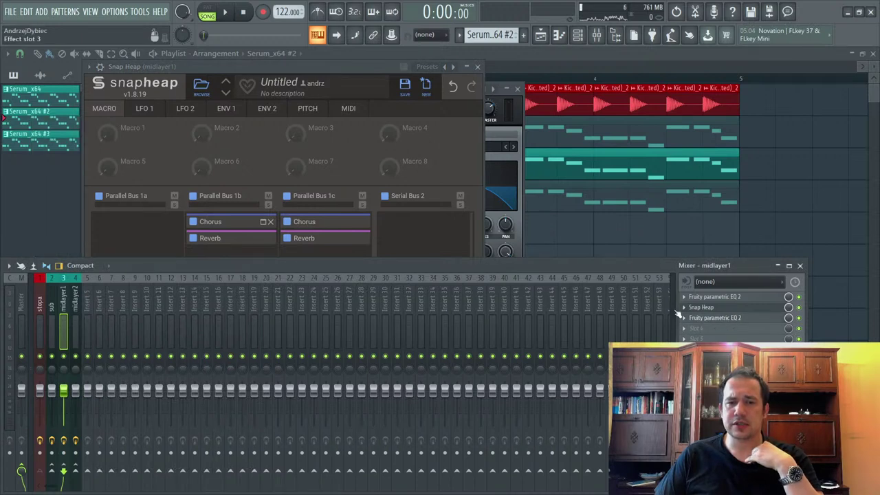
click(708, 317)
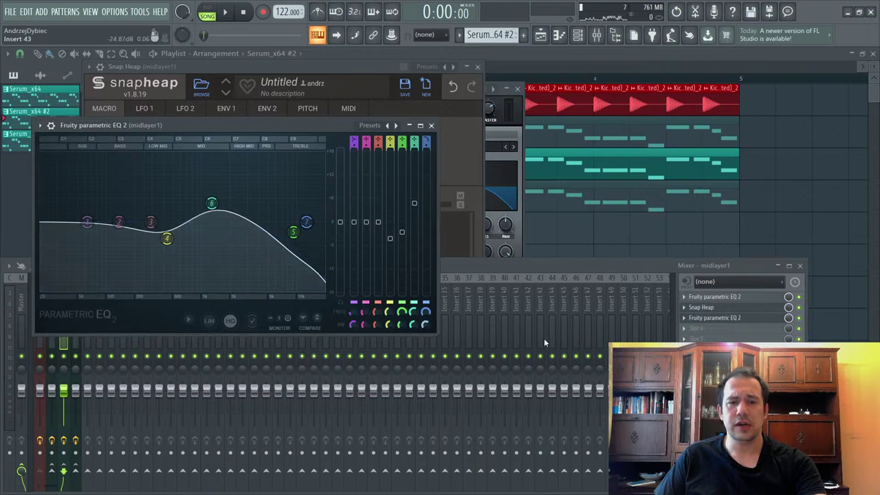
Step: Add OTT in midlayer1's fourth effect slot with 70% depth, 73% downward compression, 167% low gain and an adjusted mid gain, auditioning it
click(708, 333)
click(460, 222)
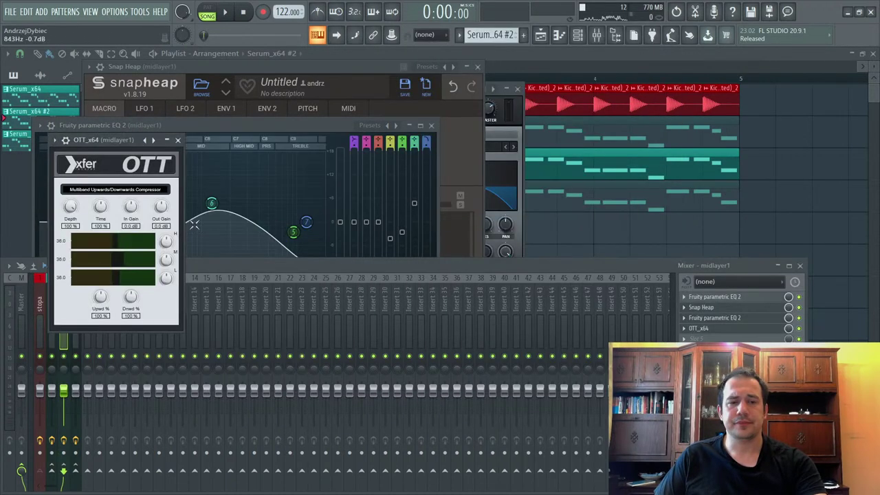
key(space)
drag(64, 222, 65, 235)
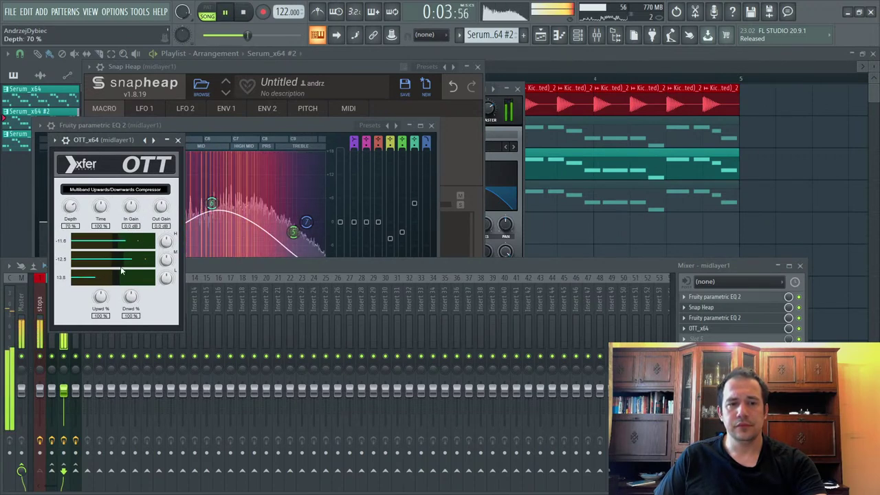
drag(130, 295, 126, 310)
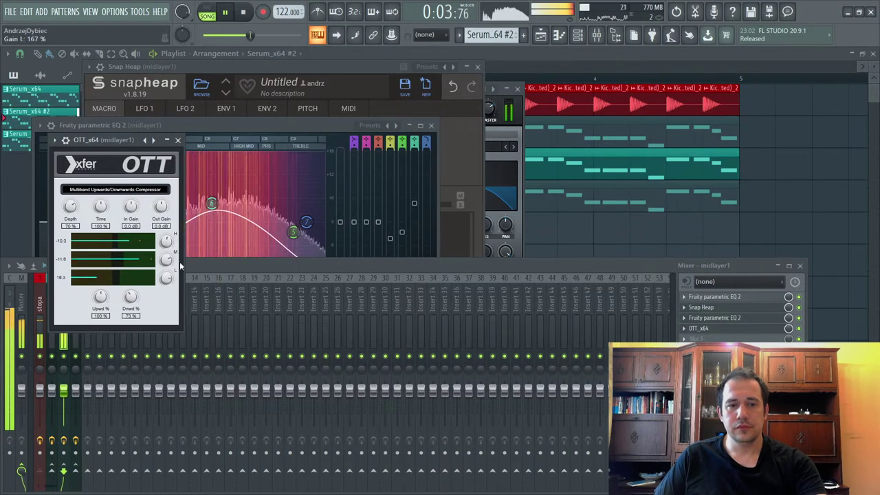
click(227, 268)
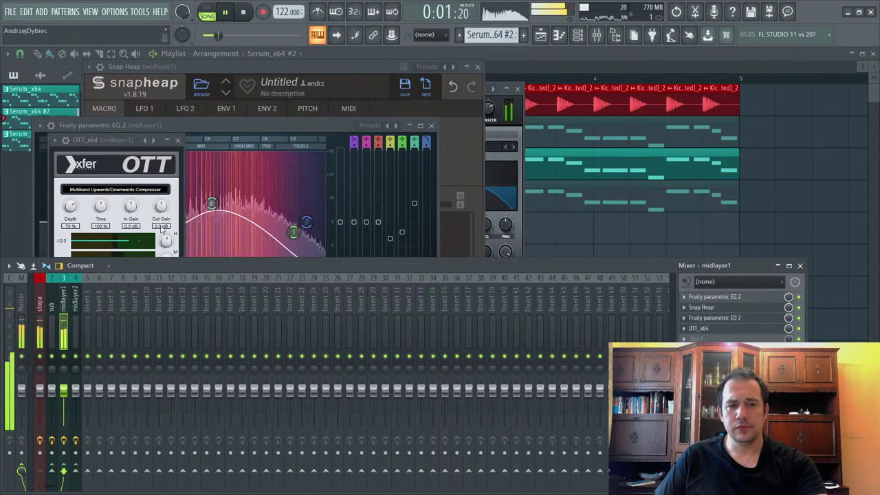
key(space)
Step: Set the bandwidth of low-pass band 7 to 66% in the EQ before OTT during playback
click(723, 319)
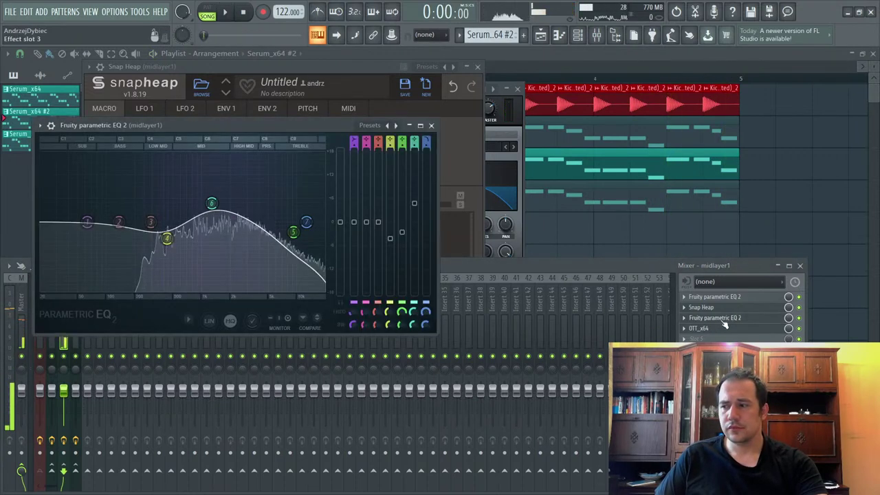
key(space)
drag(426, 329, 426, 320)
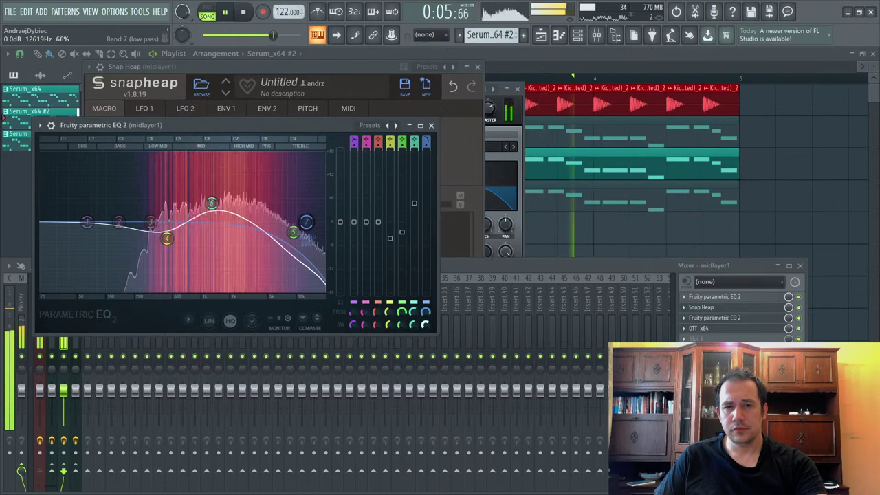
Step: Lower OTT's input gain to -3.5 dB while listening, and stop playback
click(697, 328)
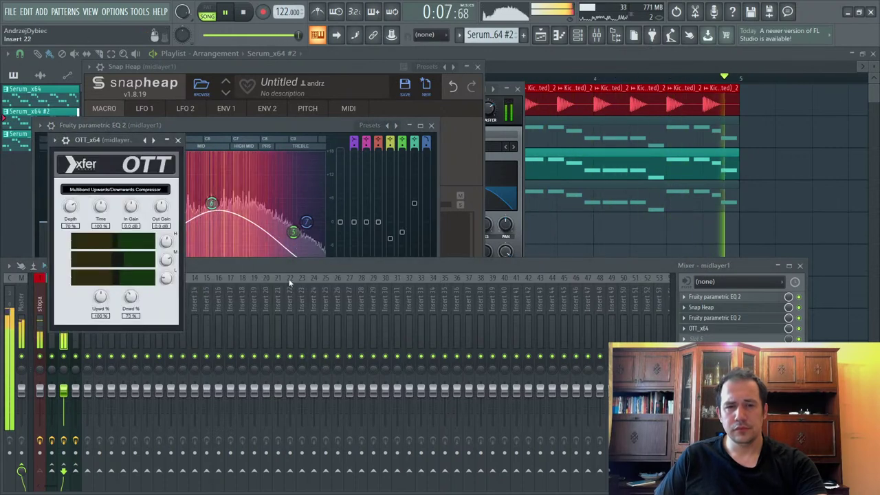
mouse_move(130, 222)
mouse_down()
mouse_move(155, 210)
mouse_move(141, 233)
mouse_up()
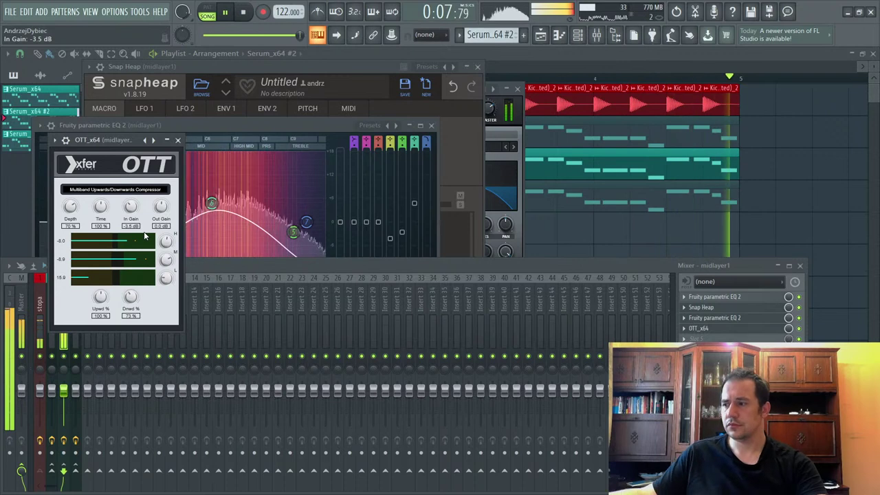
click(429, 272)
key(space)
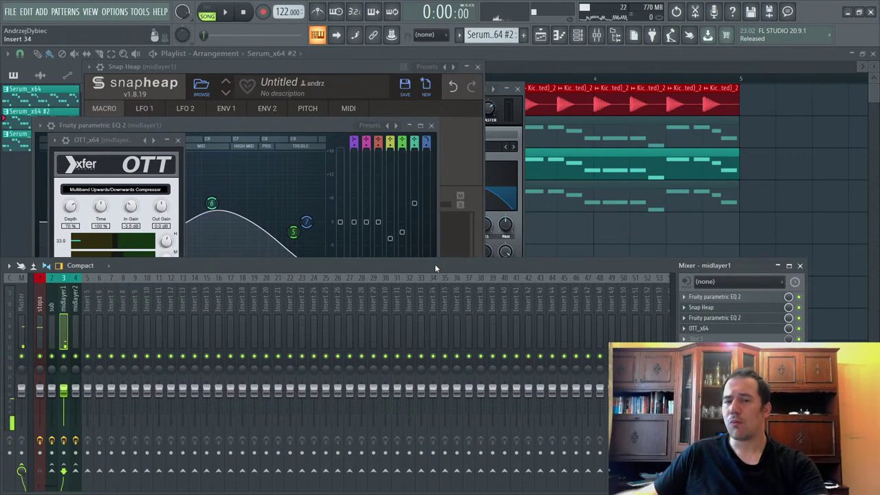
Step: Lower the band 6 boost slightly in the EQ before OTT during playback, and stop playback
key(space)
click(364, 217)
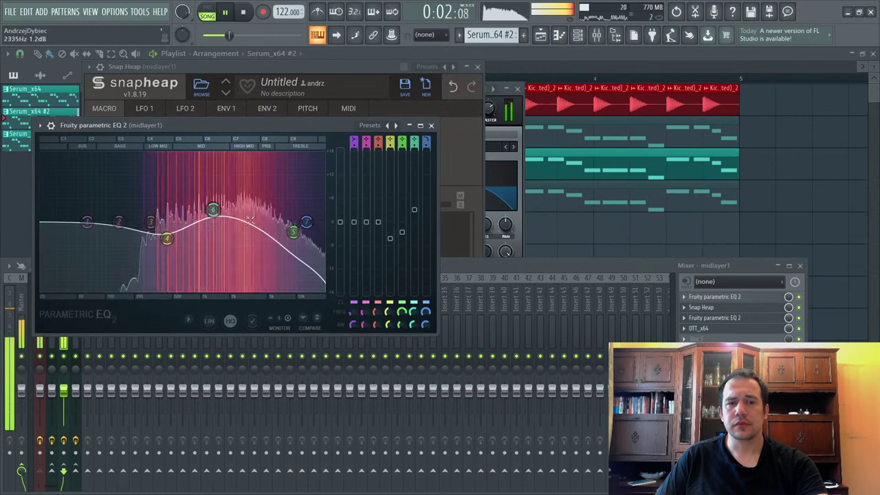
click(533, 263)
key(space)
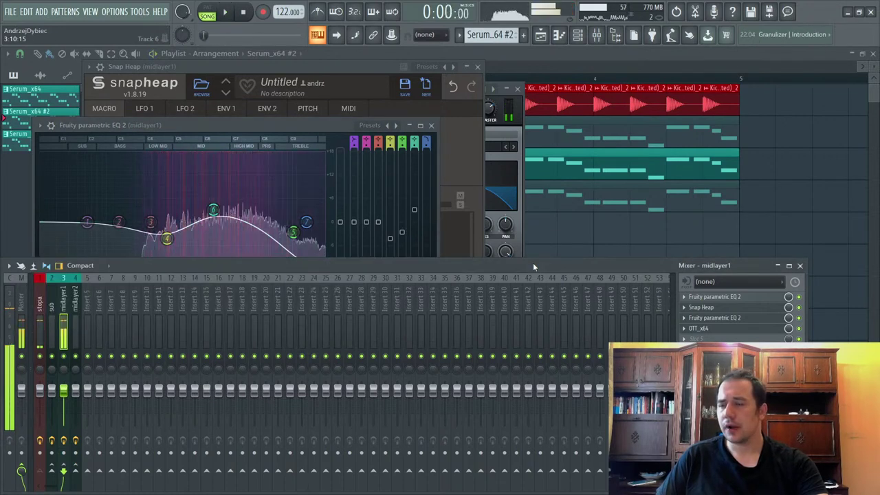
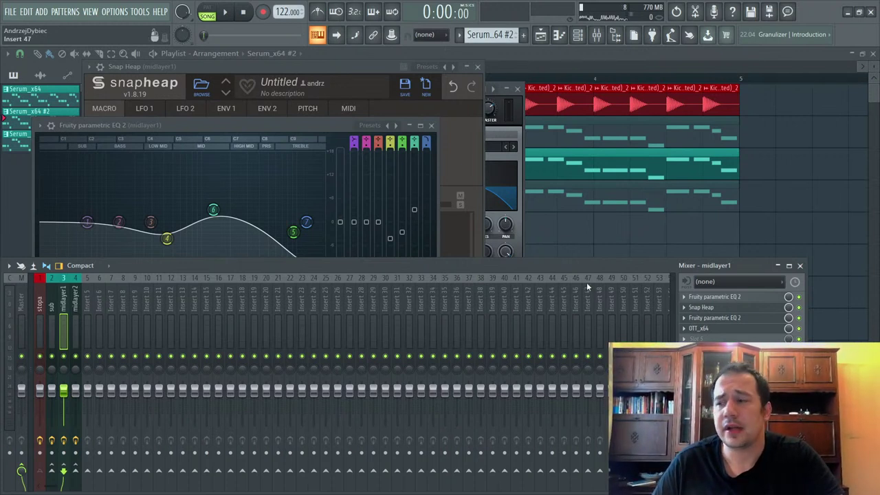
Step: Adjust midlayer1's OTT during playback to 124% upward compression, 88% downward compression and 64% depth
key(space)
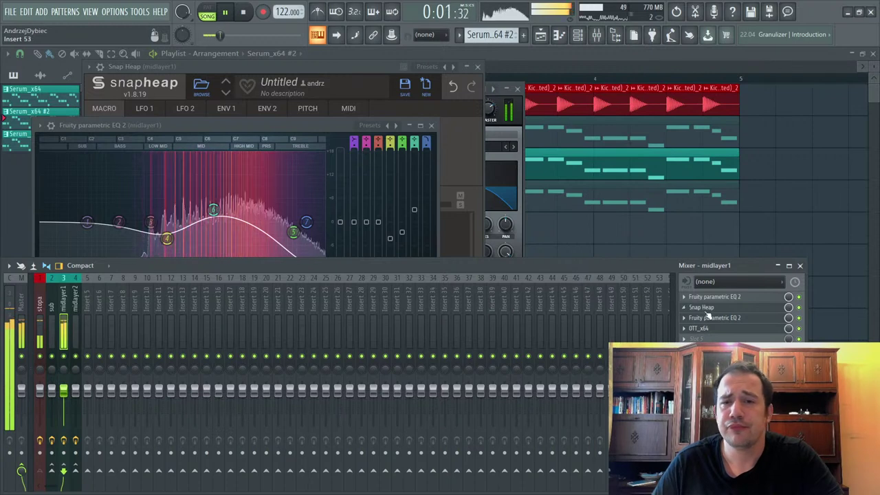
click(716, 329)
key(space)
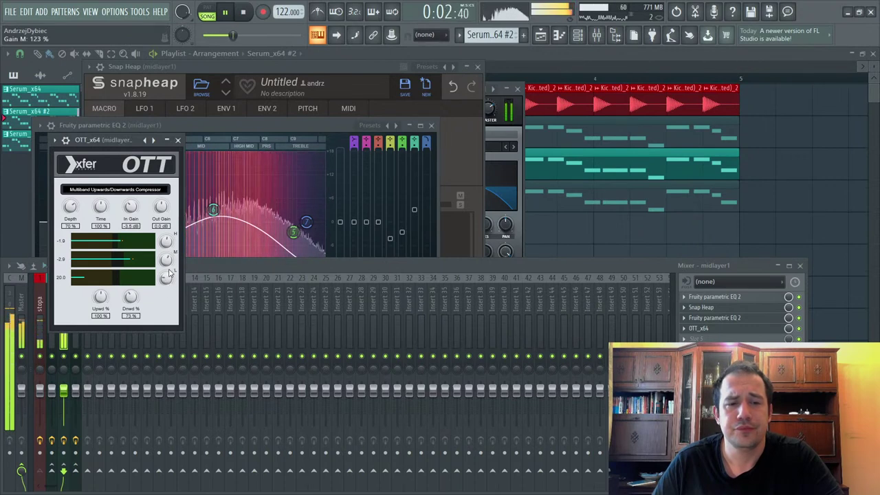
drag(176, 237, 176, 253)
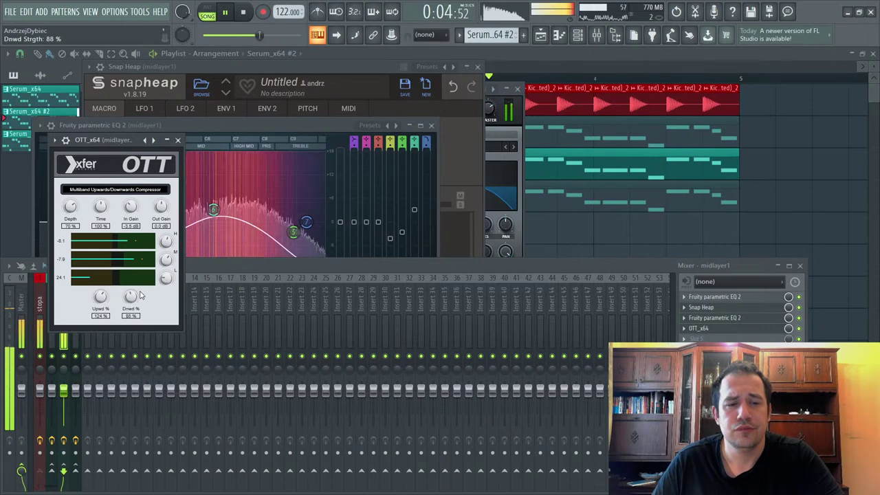
drag(76, 207, 85, 224)
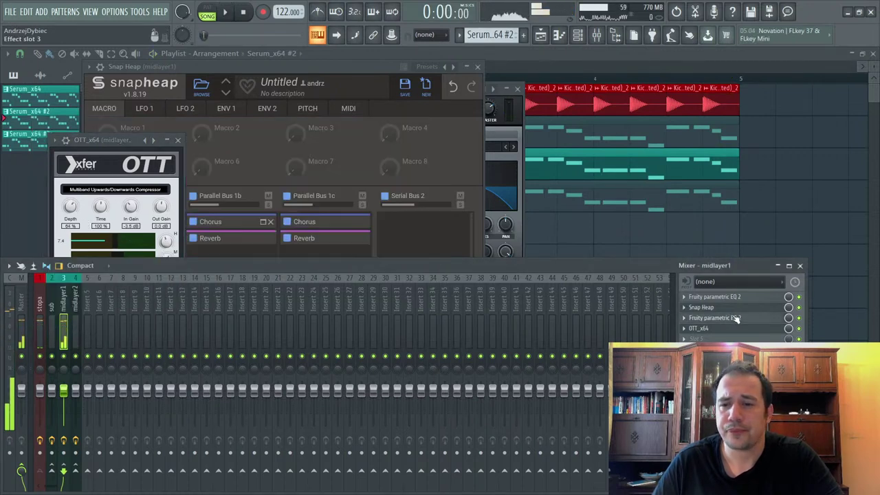
Step: Set the bandwidth of low-pass band 7 to 59% in the EQ before OTT while listening, and stop playback
click(715, 318)
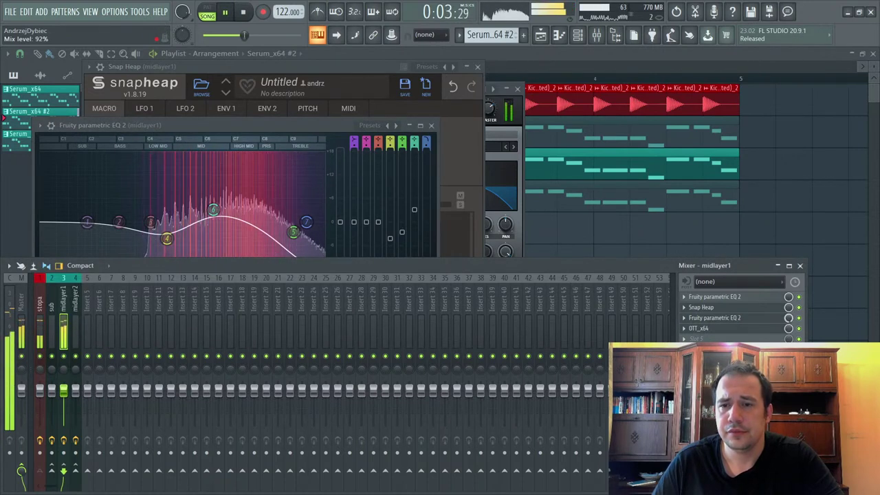
click(699, 328)
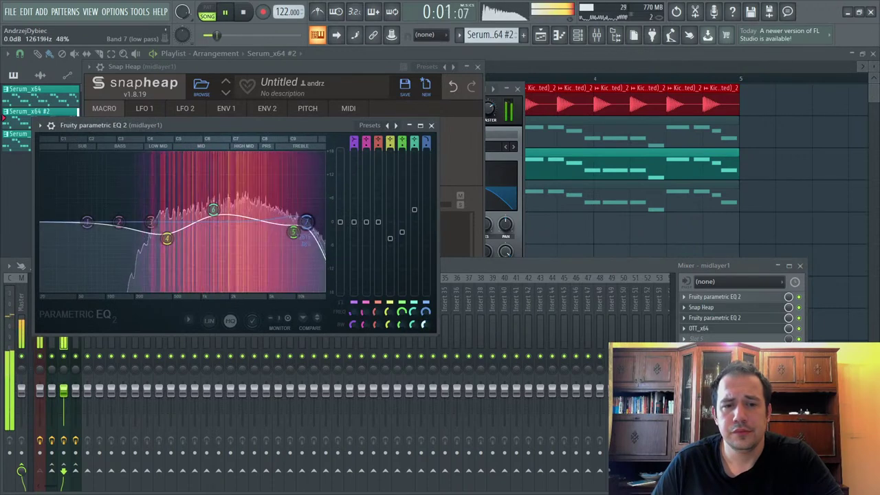
drag(425, 324, 426, 310)
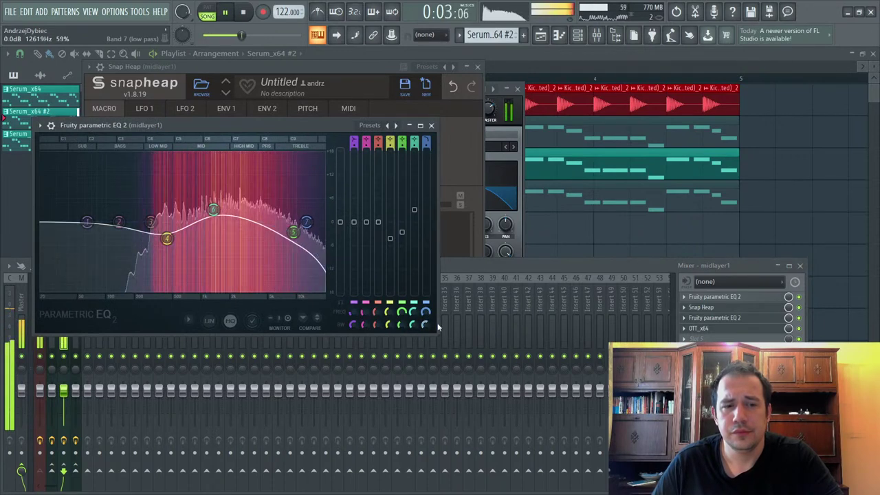
click(516, 266)
key(space)
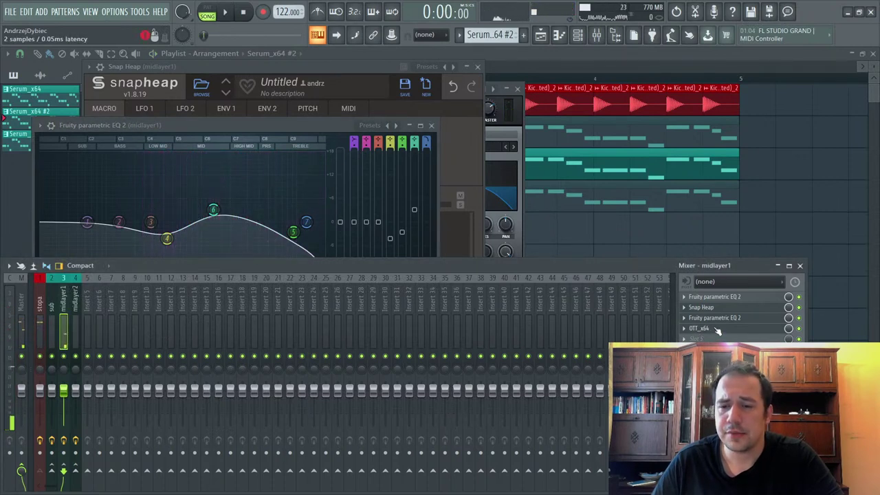
Step: Add Fruity Parametric EQ in midlayer1's fifth effect slot and Fruity Soft Clipper after it, and open the added EQ
click(713, 339)
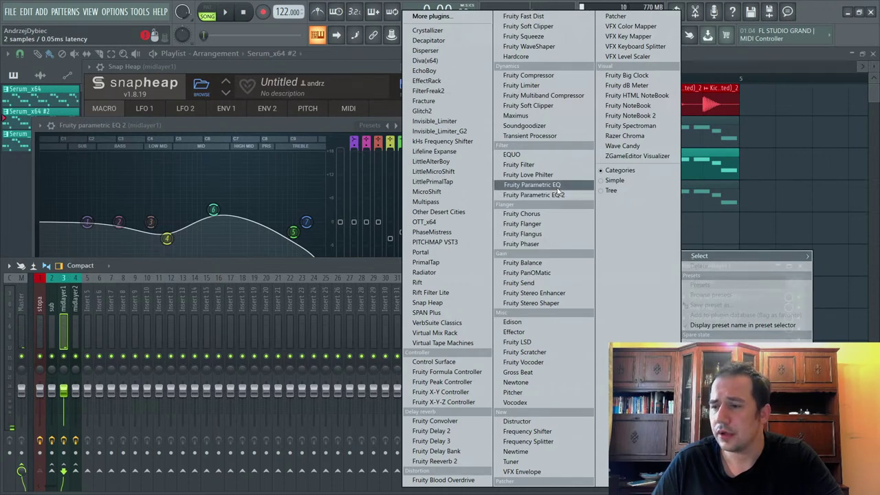
click(533, 185)
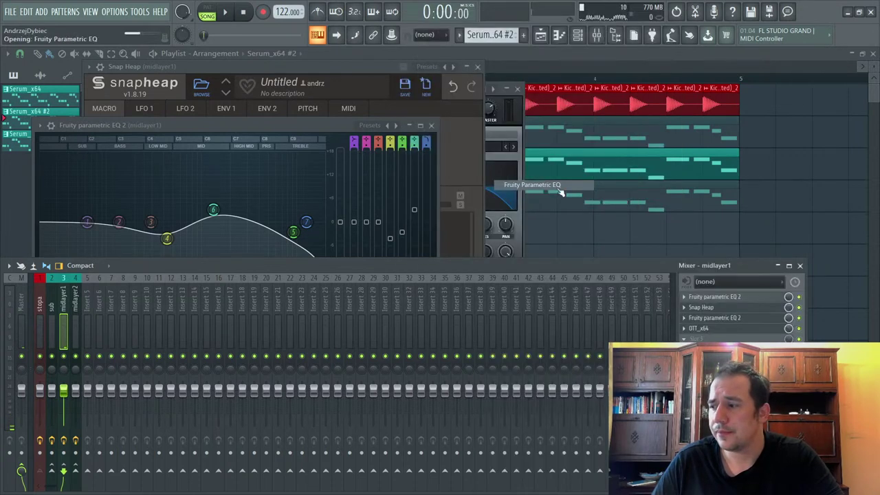
click(700, 297)
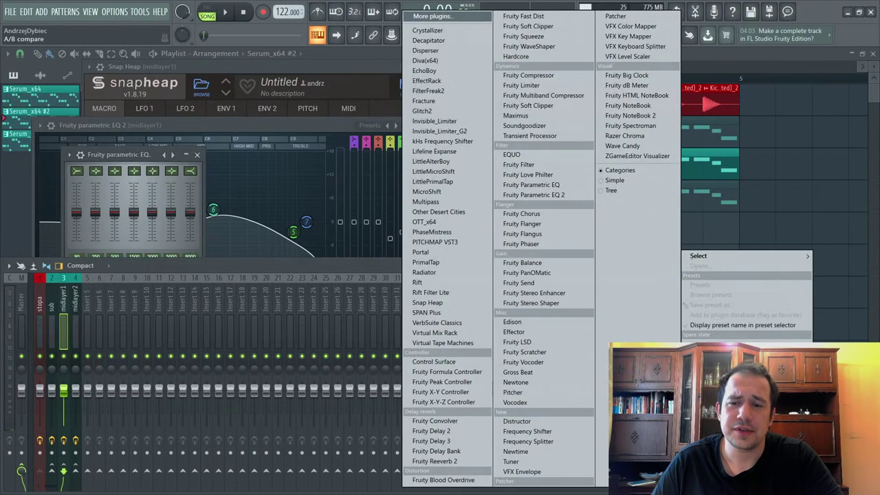
click(573, 107)
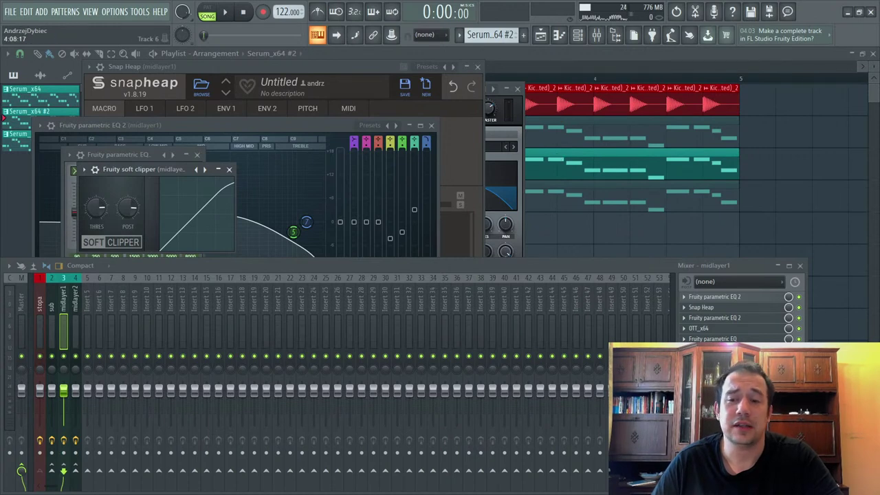
click(734, 339)
click(734, 339)
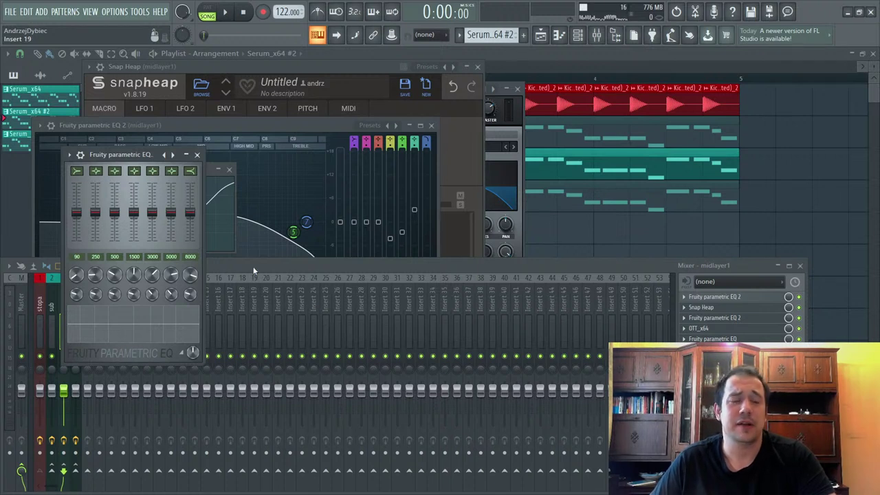
Step: Raise the main level of the Fruity Parametric EQ before the soft clipper during playback, and stop playback
key(space)
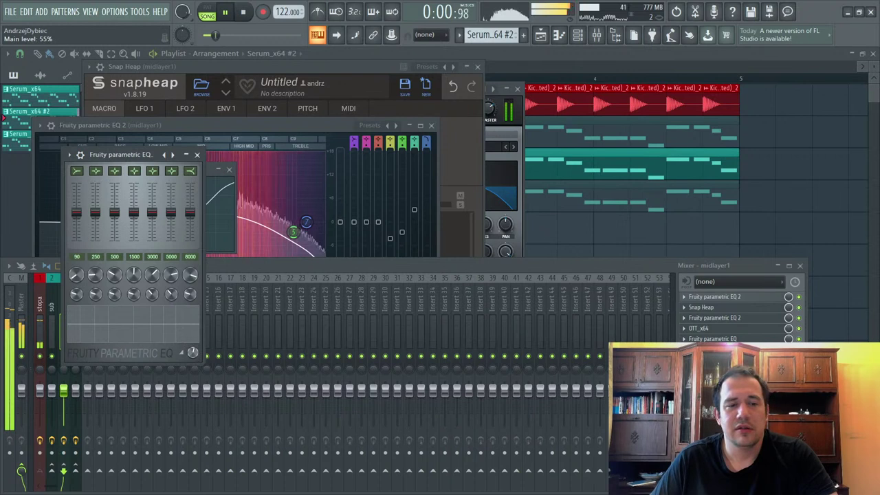
drag(192, 352, 193, 342)
drag(247, 35, 272, 35)
drag(192, 352, 193, 347)
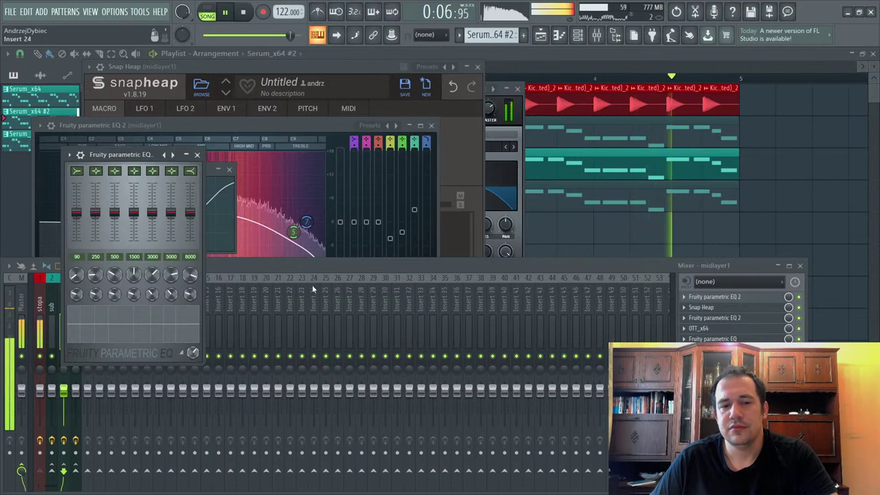
click(325, 270)
key(space)
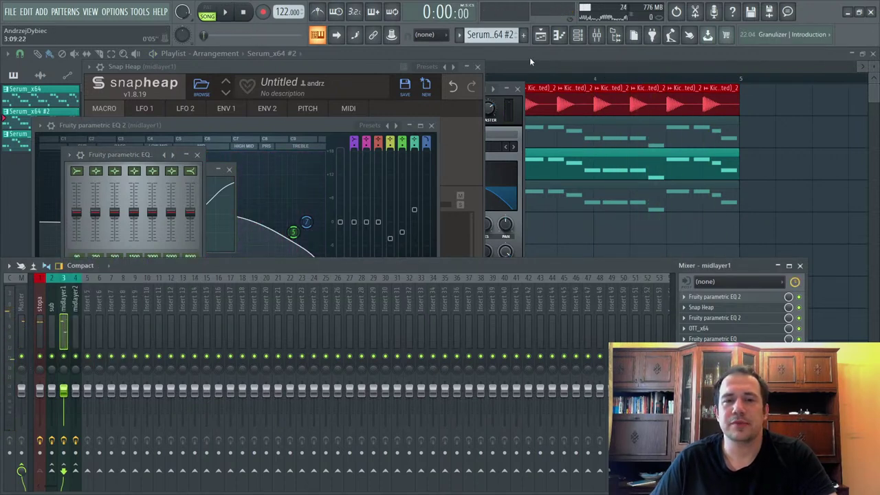
Step: Close the plugin windows, unmute the sub track and lower midlayer1's mixer fader to about -6.4 dB during playback
key(F12)
click(149, 143)
key(space)
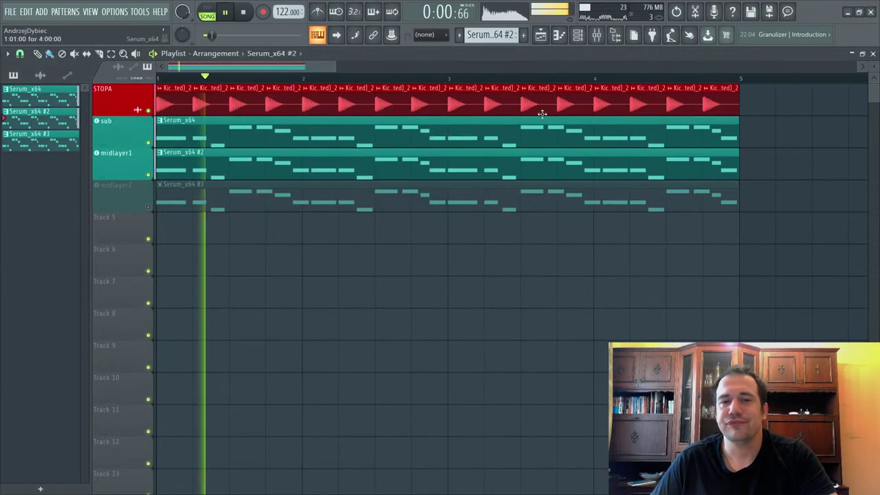
key(F9)
drag(64, 389, 63, 399)
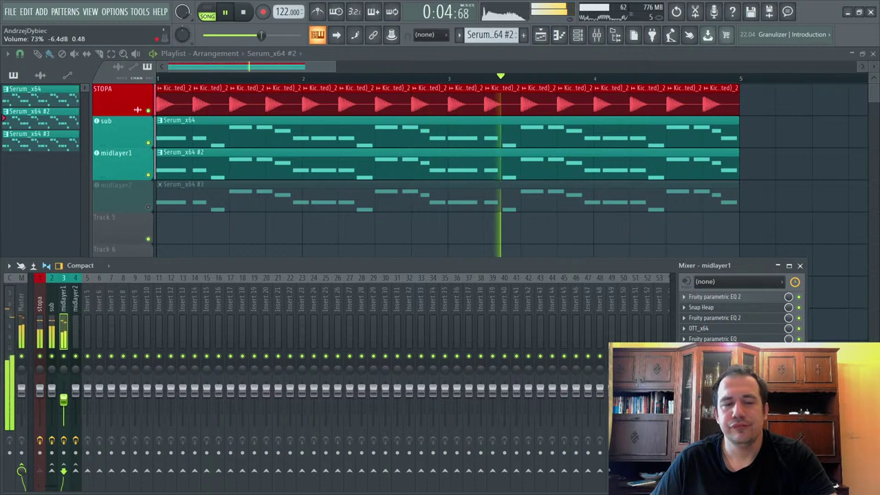
drag(63, 400, 63, 398)
key(space)
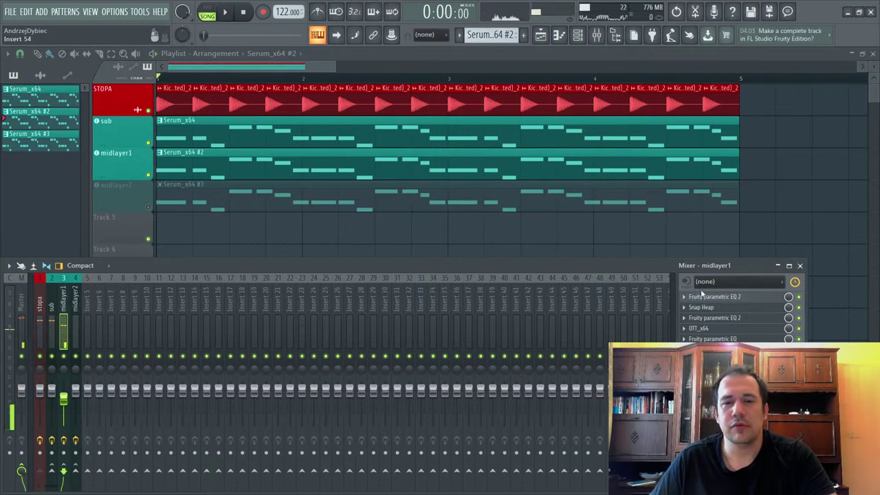
Step: Give high-pass band 1 in midlayer1's first EQ a gentler slope and set its frequency to 179 Hz during playback
click(737, 303)
click(737, 302)
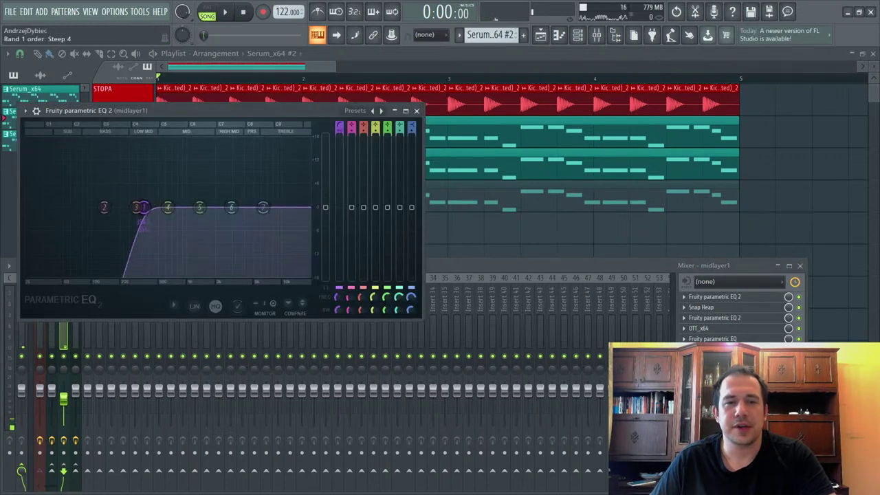
key(space)
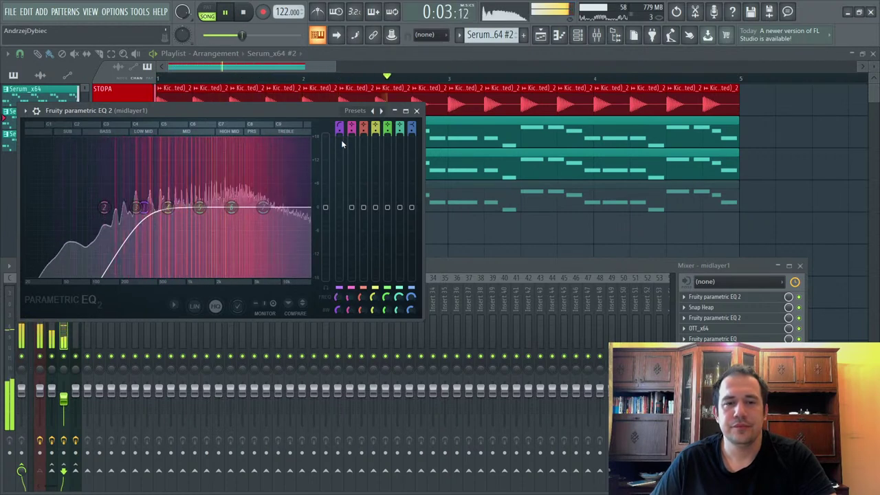
drag(339, 130, 338, 118)
drag(337, 297, 338, 310)
drag(121, 207, 108, 207)
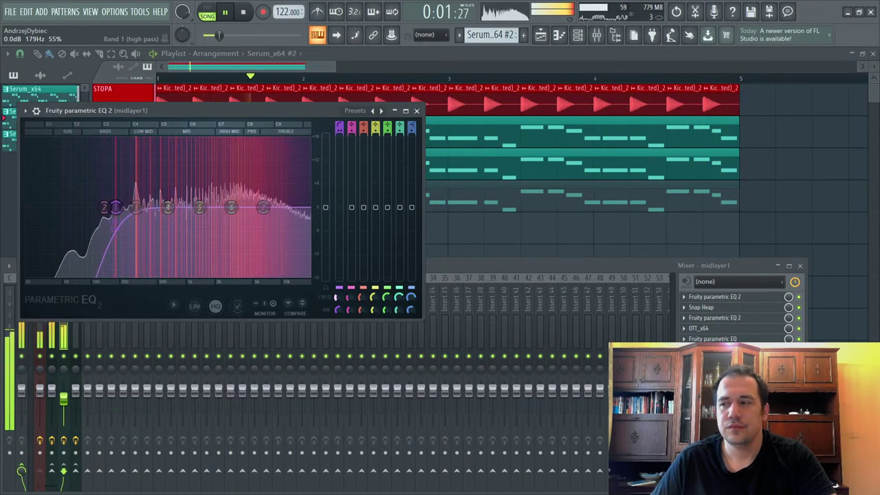
Step: Raise midlayer1's mixer fader to -3.9 dB while listening, and stop playback
click(479, 272)
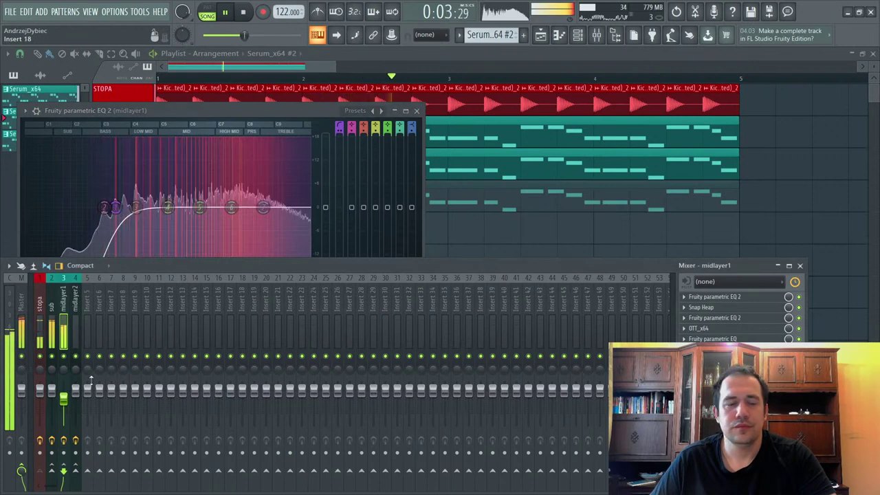
drag(66, 405, 64, 396)
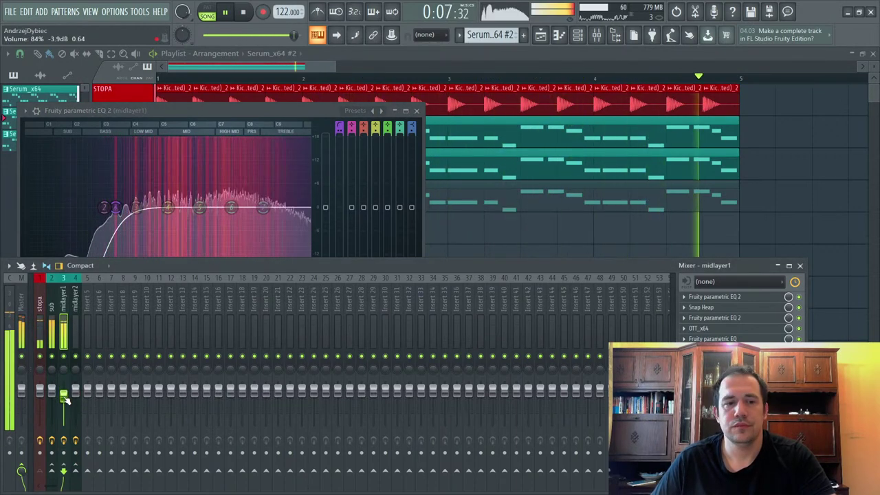
key(space)
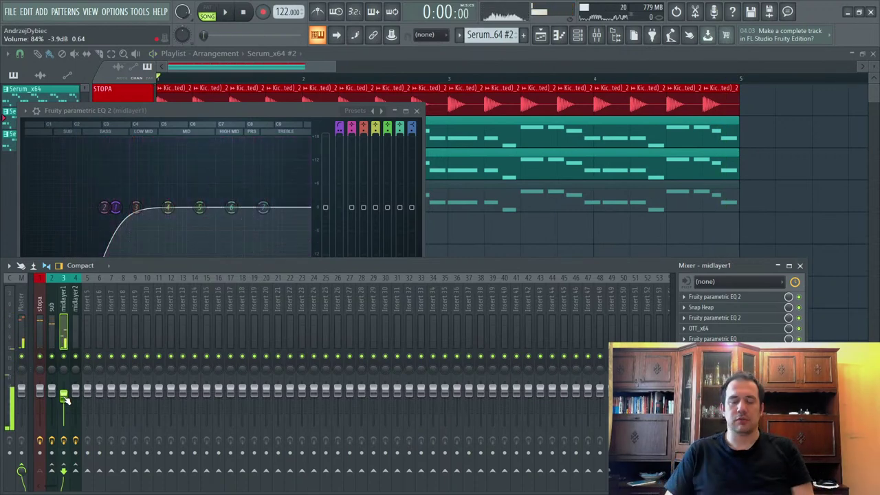
Step: Audition midlayer1 on its own, review its Snap Heap and OTT settings, and play the mix briefly
key(q)
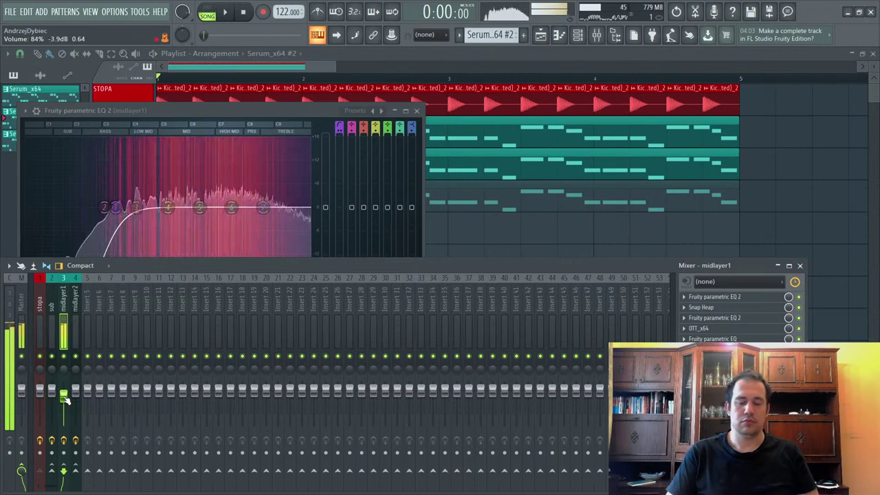
click(232, 112)
click(711, 307)
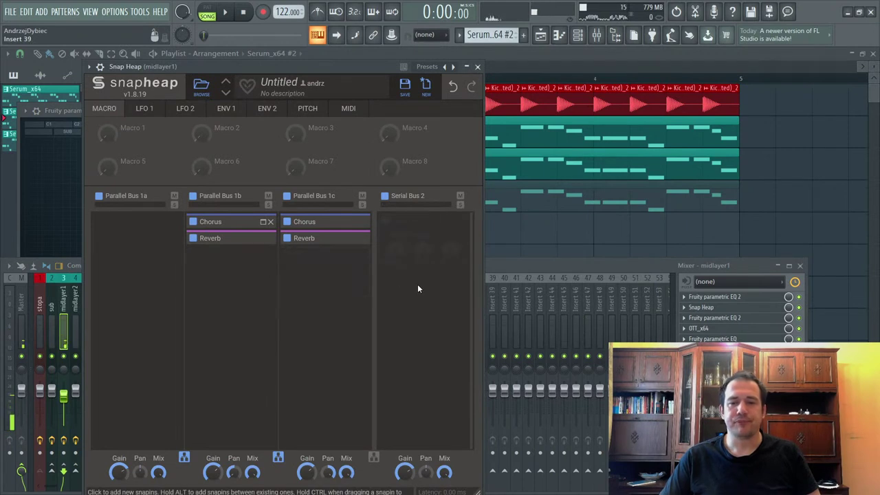
click(720, 330)
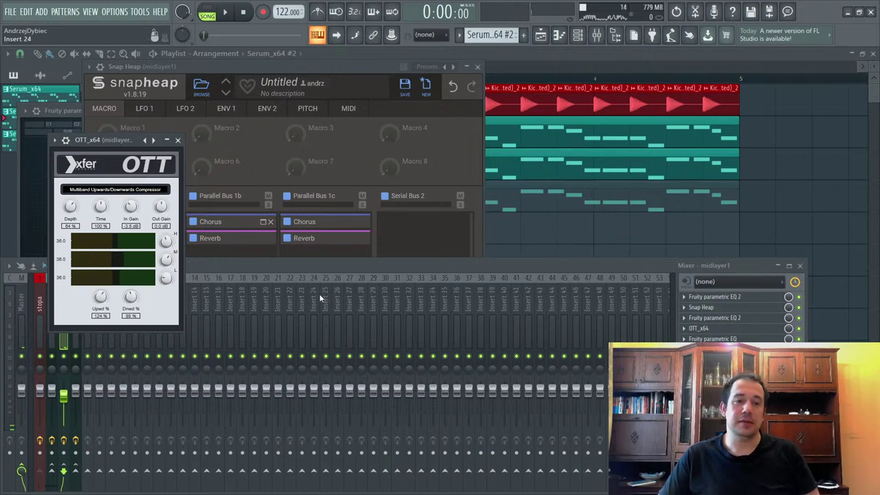
key(space)
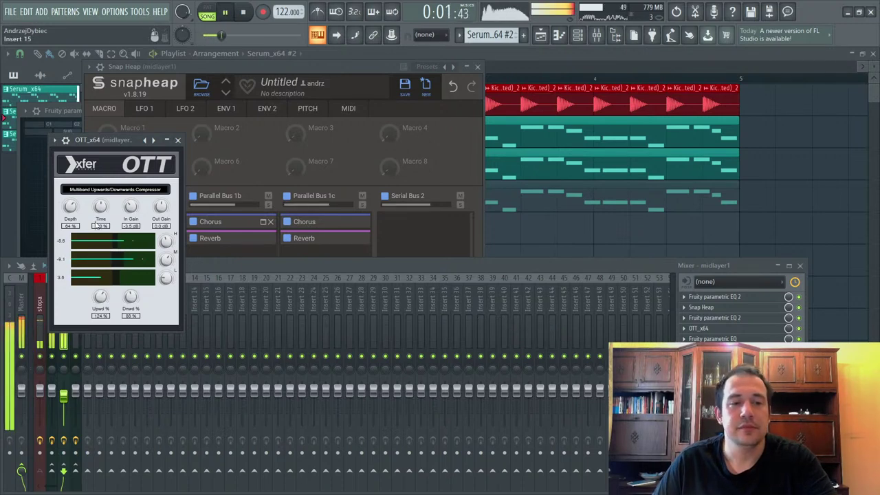
key(space)
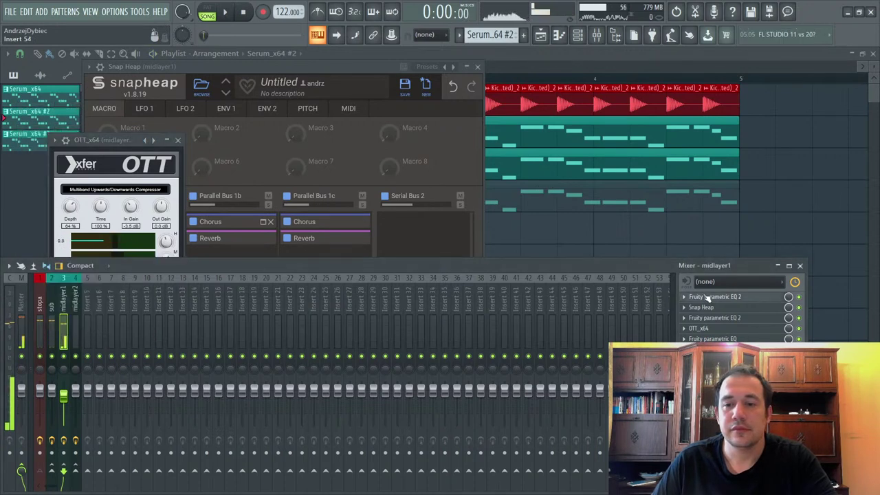
Step: Lower high-pass band 1 in midlayer1's first EQ to 125 Hz during playback, and stop playback
click(707, 297)
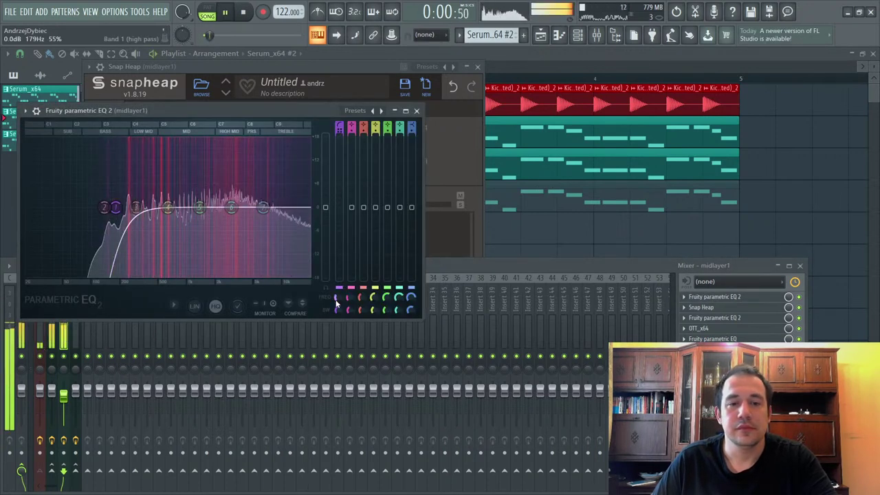
drag(337, 297, 337, 292)
drag(120, 207, 101, 207)
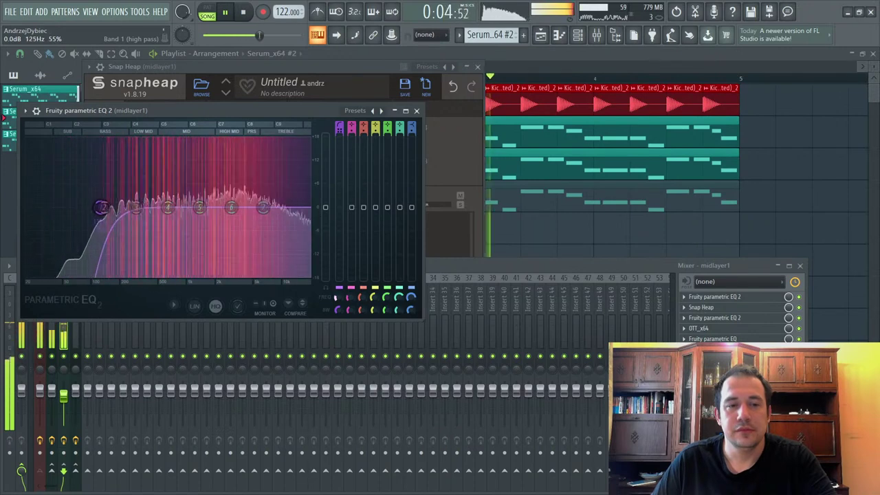
key(space)
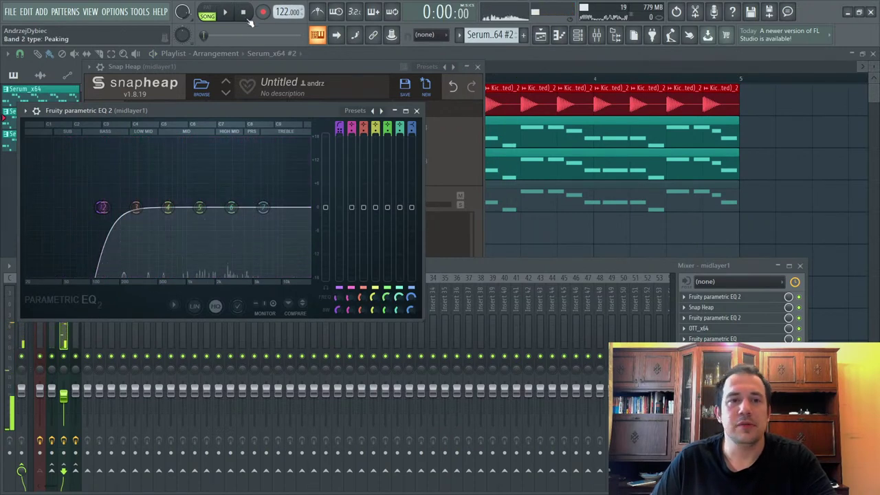
Step: Compare the sub and midlayer1 mixer tracks, and raise midlayer1's fader to -1.8 dB during playback
click(478, 272)
click(53, 331)
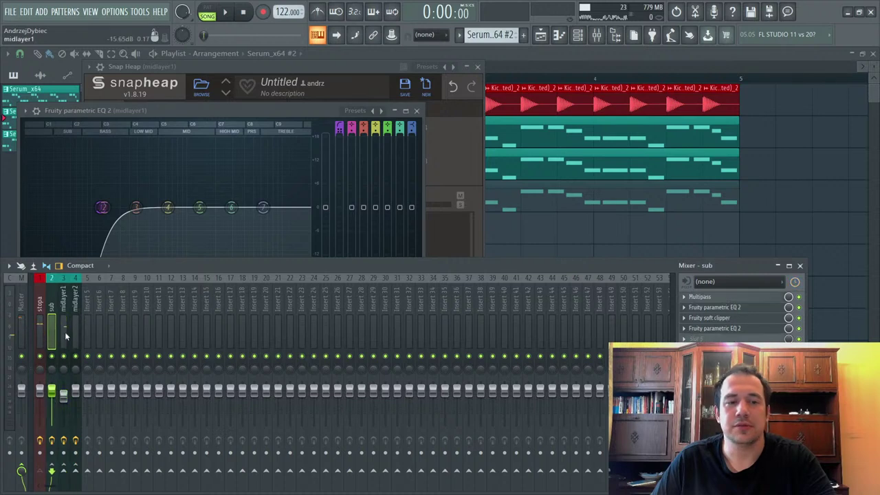
click(65, 332)
key(space)
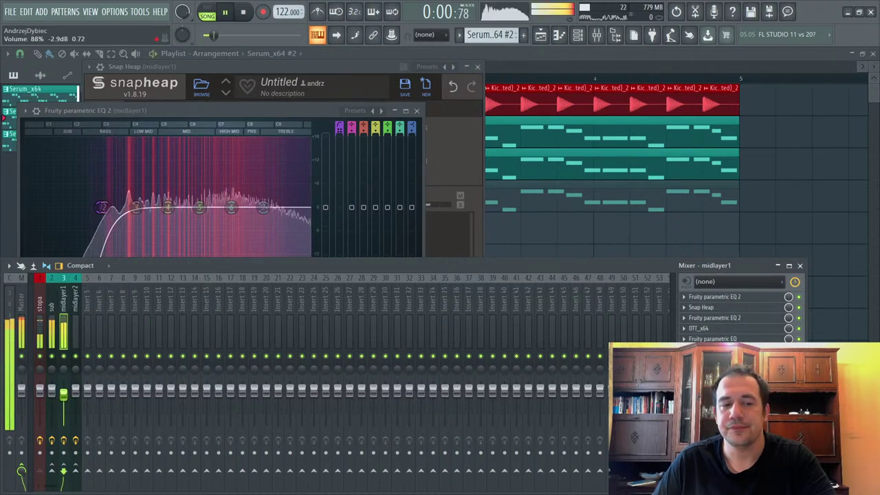
drag(63, 389, 63, 393)
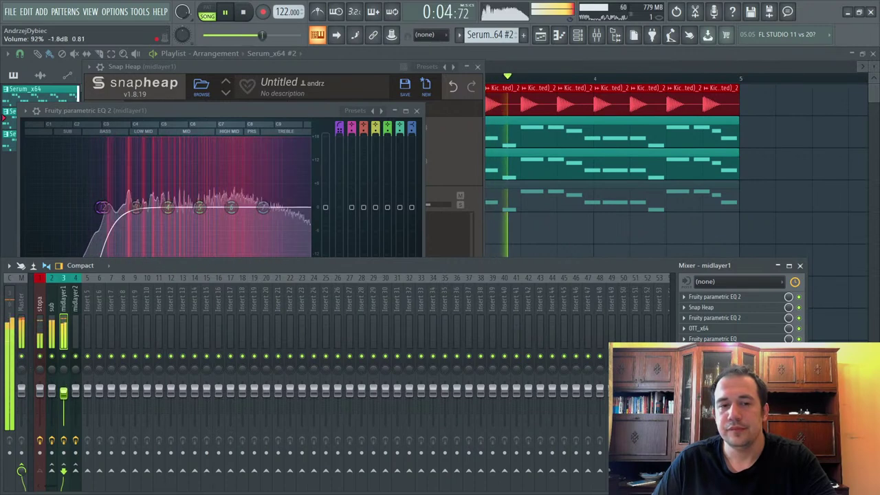
Step: Stop playback, clear the effect and mixer windows, and open the Serum instrument of the midlayer1 track
click(471, 54)
key(space)
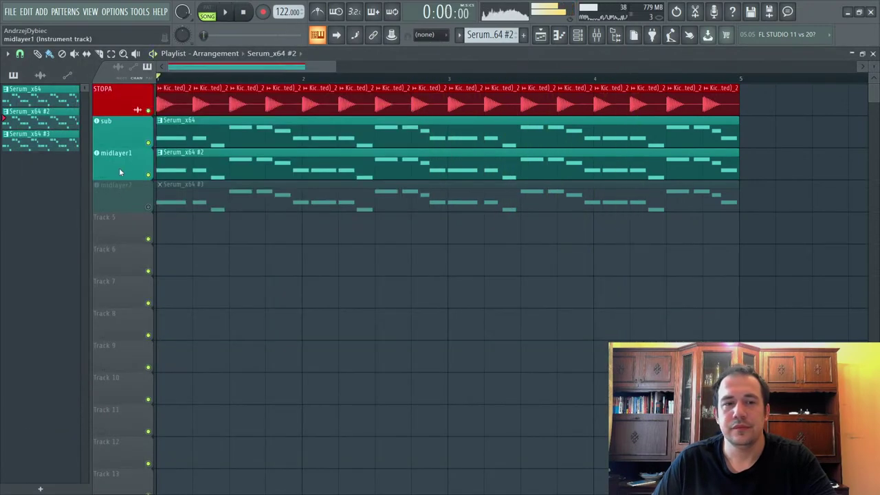
double_click(119, 168)
key(space)
key(space)
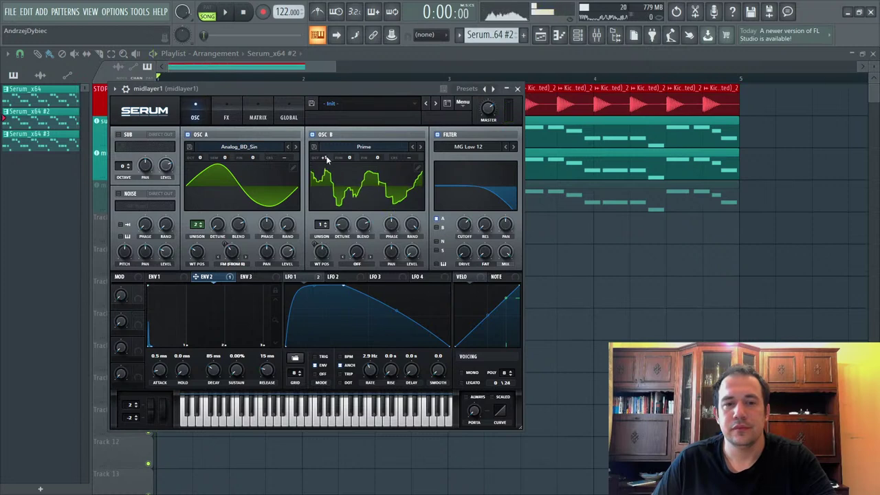
Step: Raise Serum's oscillator B octave to +1 and audition the arrangement
key(space)
mouse_move(326, 160)
mouse_down()
mouse_move(324, 171)
mouse_move(327, 158)
mouse_up()
key(space)
key(space)
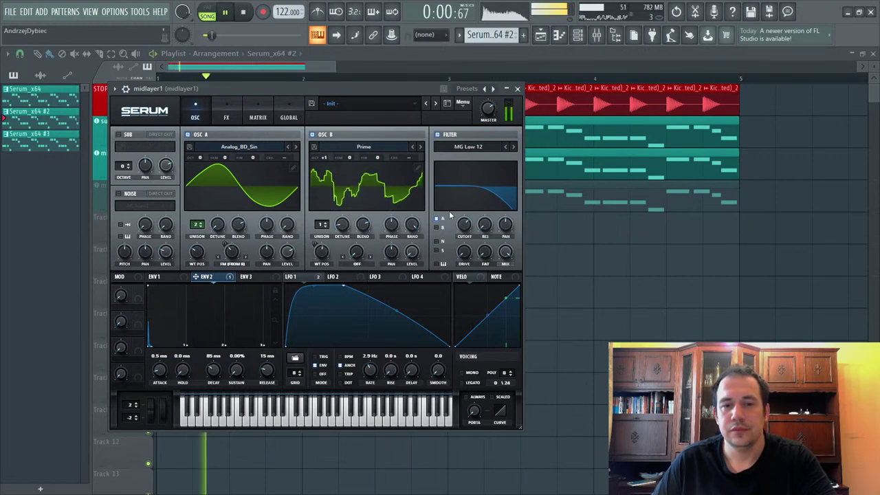
Step: Set Serum's filter resonance to 15 % and lower the filter cutoff to 236 Hz
drag(469, 228, 505, 203)
key(space)
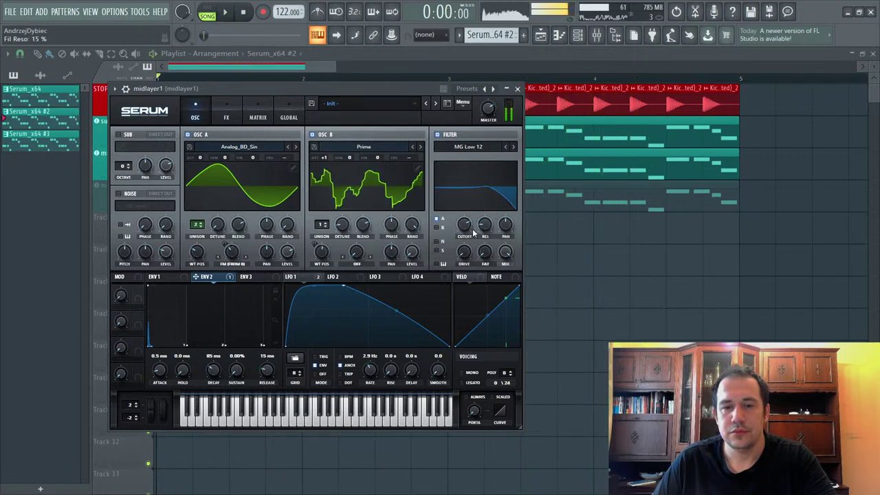
drag(465, 224, 395, 284)
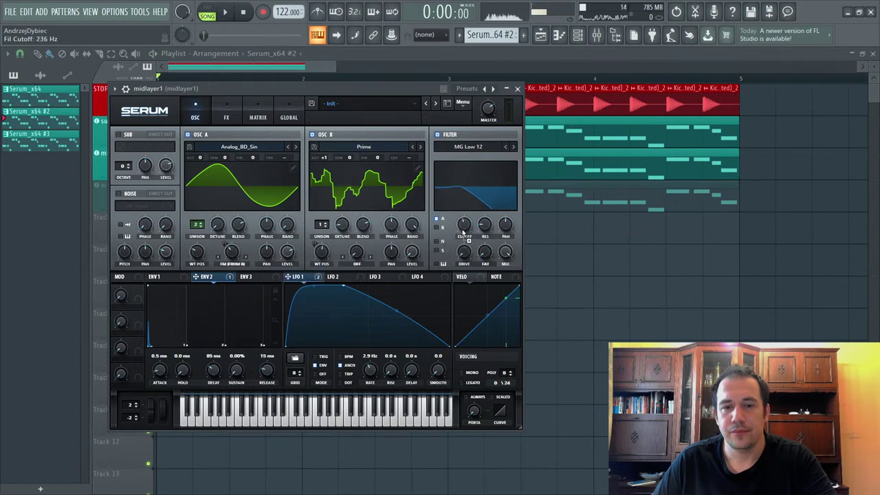
Step: Assign LFO 1 to modulate the filter cutoff and lower the cutoff to 145 Hz during playback
drag(463, 233, 464, 235)
key(space)
mouse_move(466, 234)
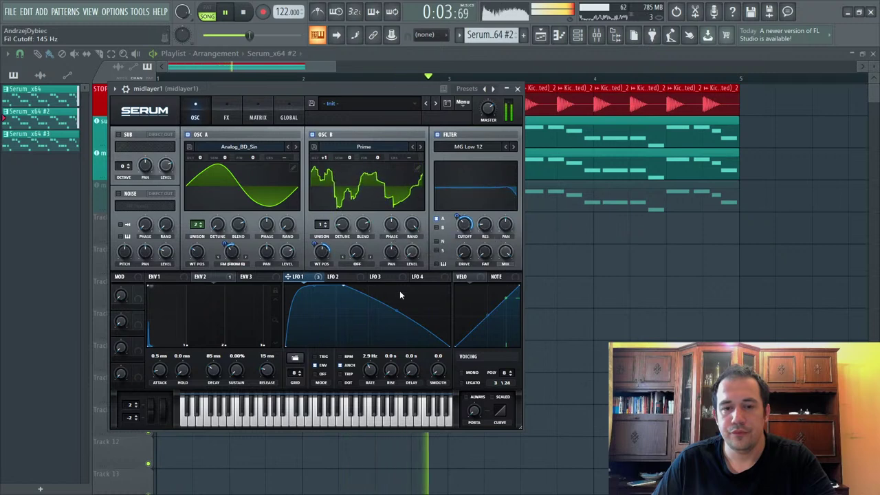
Step: Lower the filter cutoff to 59 Hz and fine-tune the LFO 1 rate to 2.4 Hz while auditioning the loop
drag(369, 363, 370, 376)
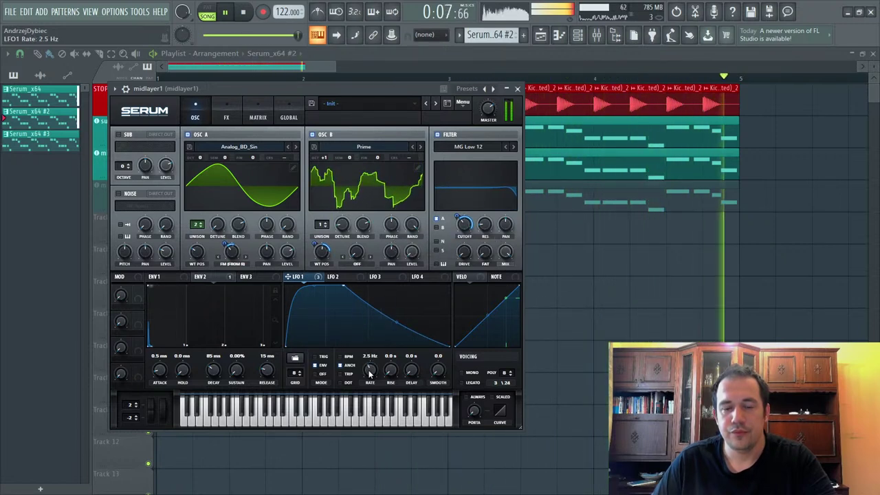
mouse_move(469, 256)
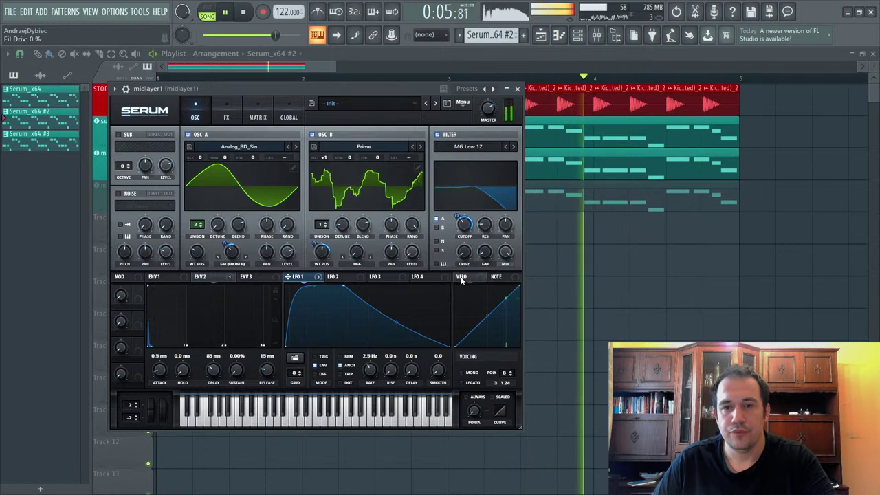
mouse_move(462, 236)
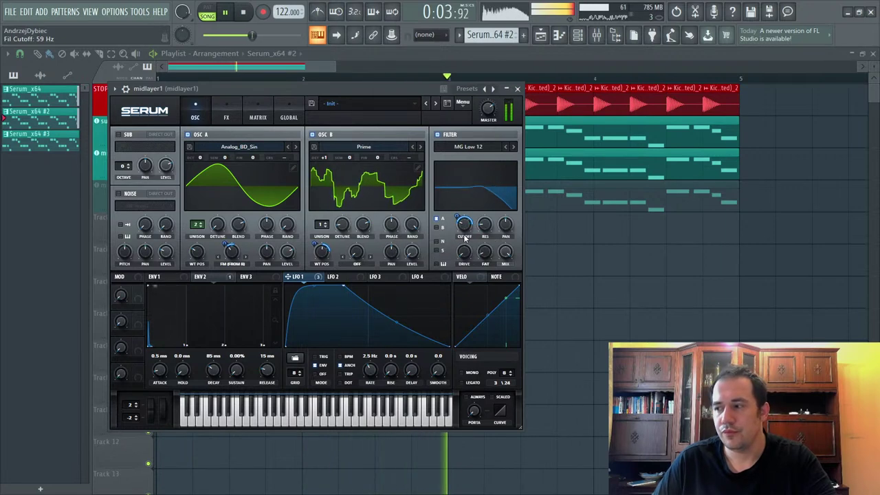
key(space)
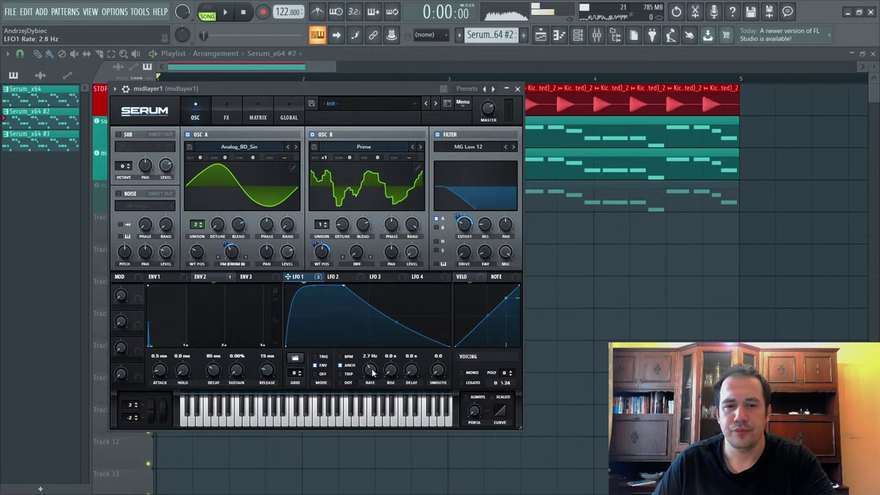
key(space)
drag(371, 372, 372, 376)
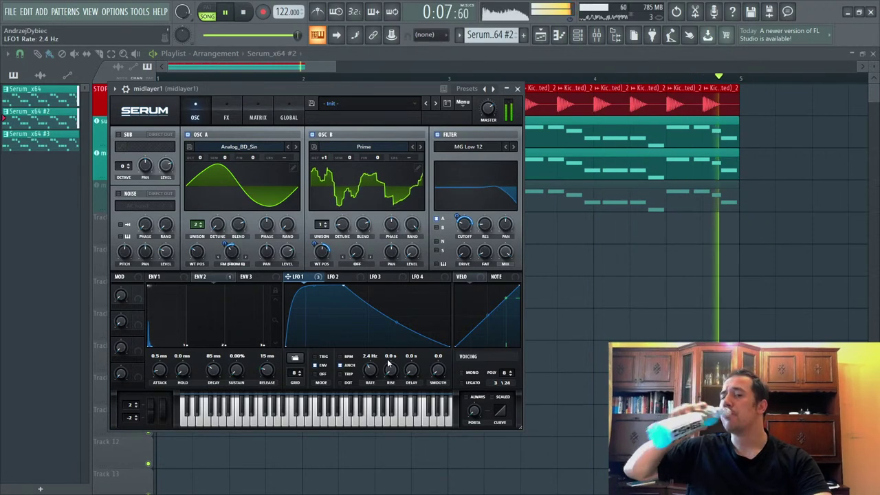
key(space)
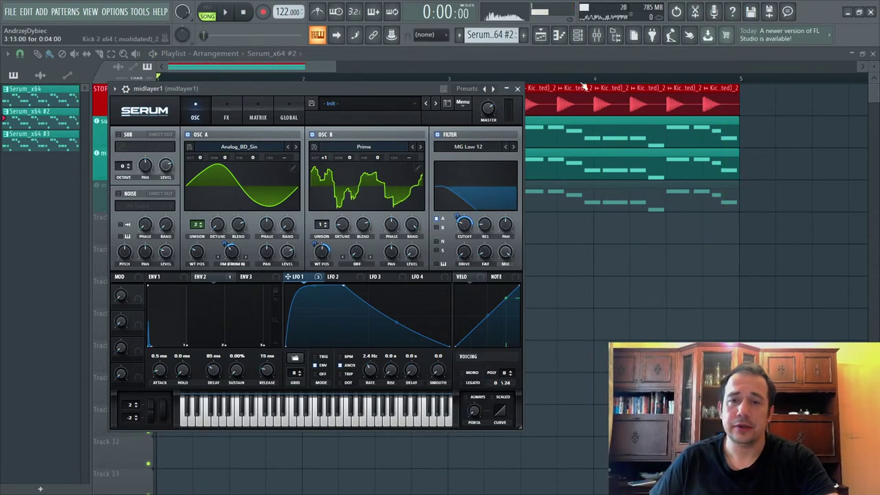
Step: Show the mixer, play the loop and raise Serum's filter cutoff to 103 Hz
key(F9)
key(space)
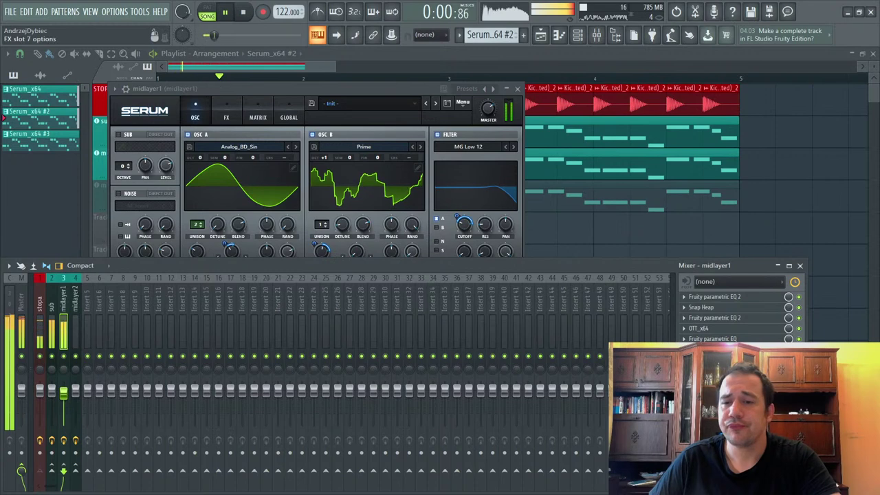
click(401, 91)
key(space)
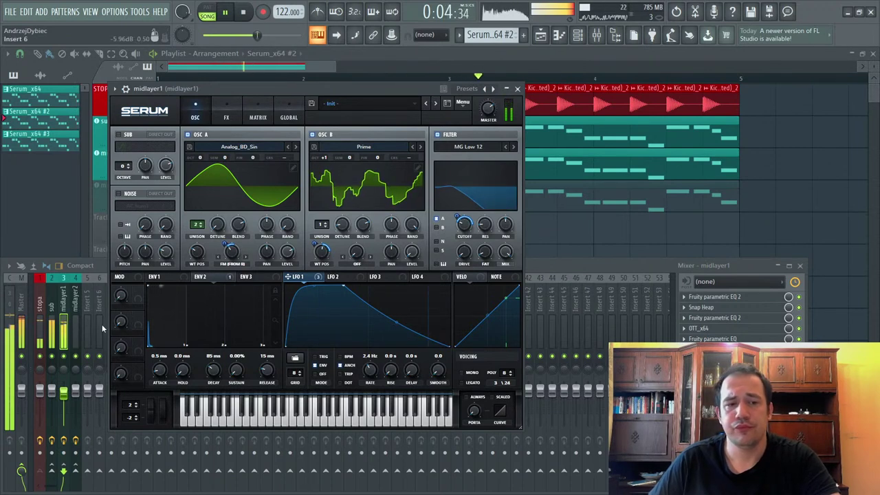
drag(372, 370, 374, 376)
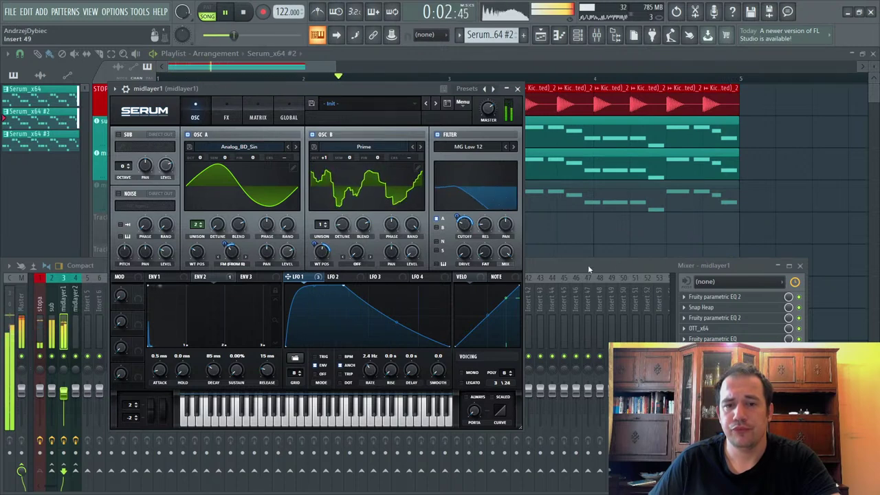
mouse_move(464, 228)
mouse_down()
mouse_move(462, 238)
mouse_move(472, 227)
mouse_up()
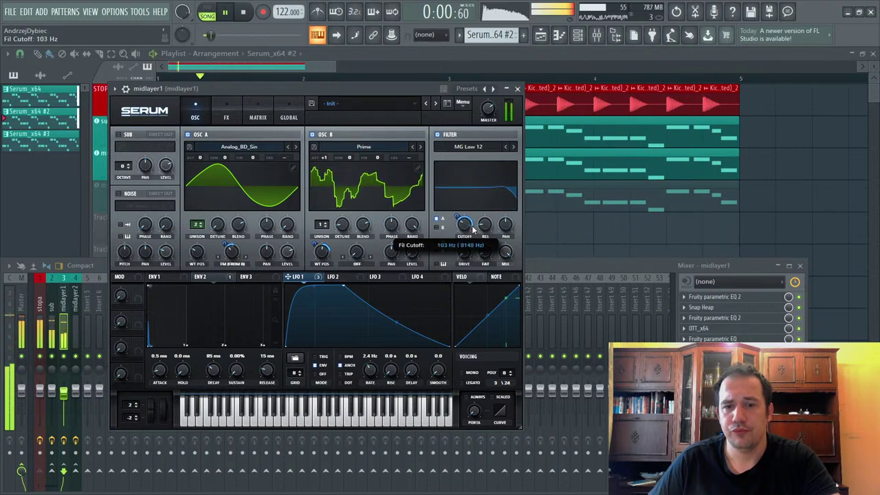
Step: Move OTT_x64 to the second effect slot of midlayer1, ahead of Snap Heap, and play the result
click(568, 265)
key(space)
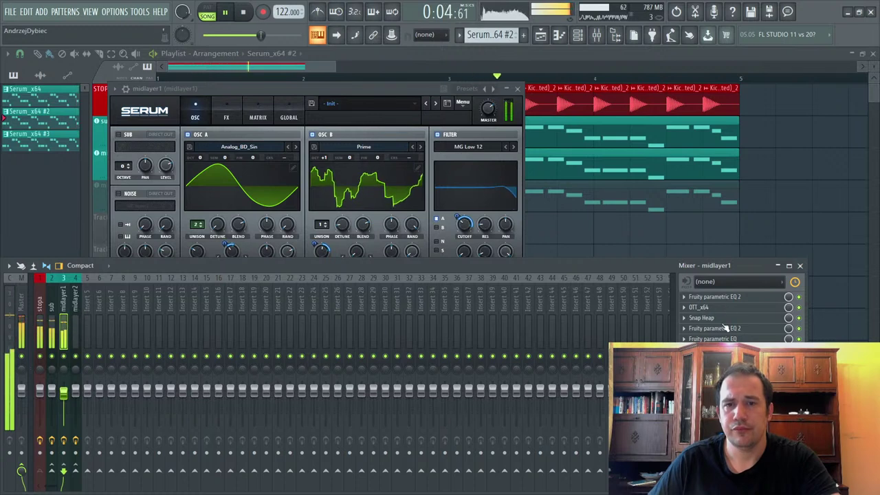
Step: Select the sub mixer track, stop playback and open its Fruity parametric EQ 2 in slot 4
click(51, 326)
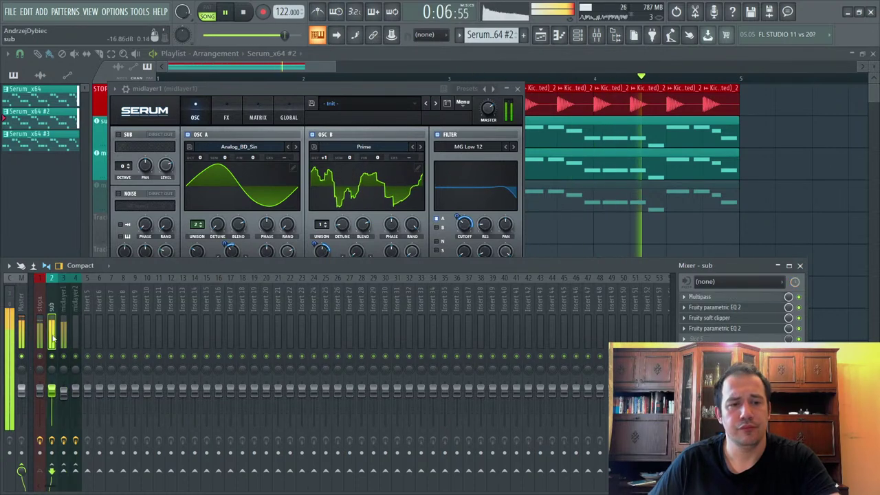
key(space)
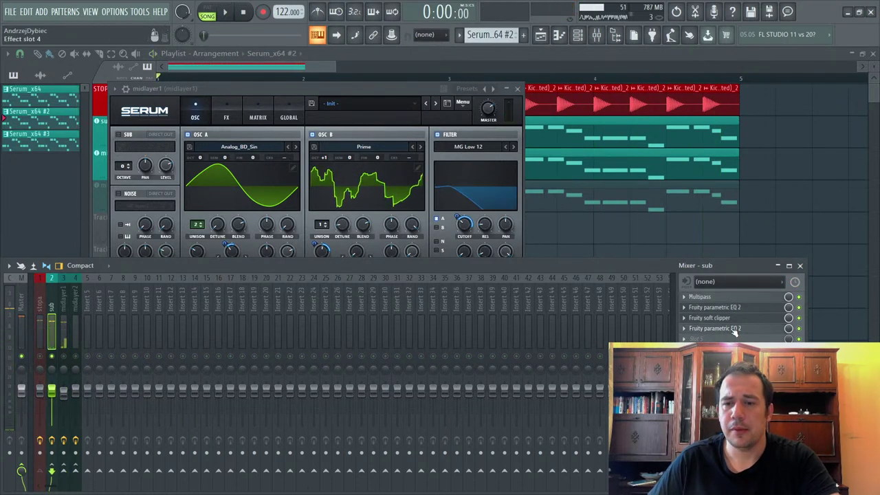
click(715, 329)
click(715, 329)
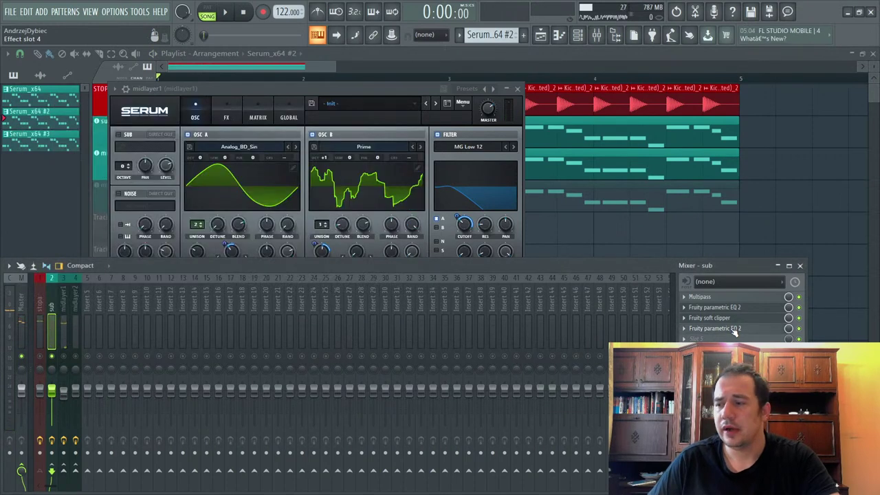
click(732, 329)
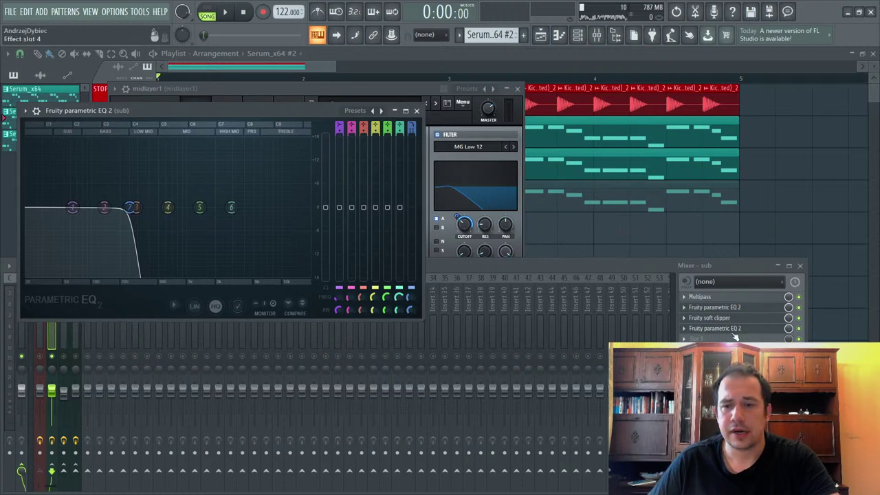
click(734, 262)
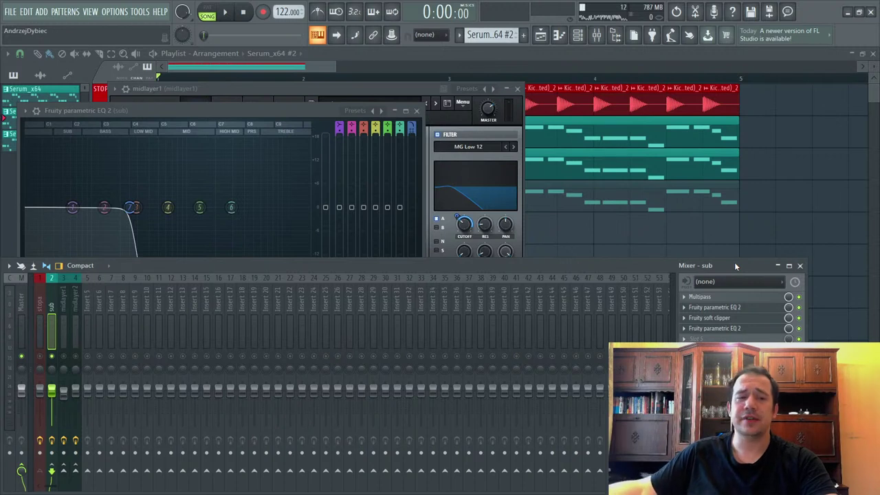
Step: Make the low-pass slope of band 7 gentler in the sub track's slot 4 equalizer
key(space)
key(space)
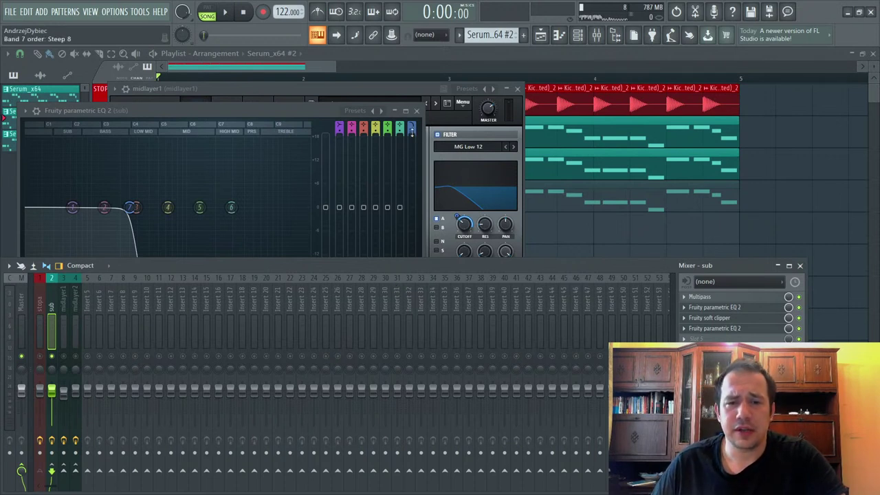
click(132, 207)
scroll(132, 207, down, 4)
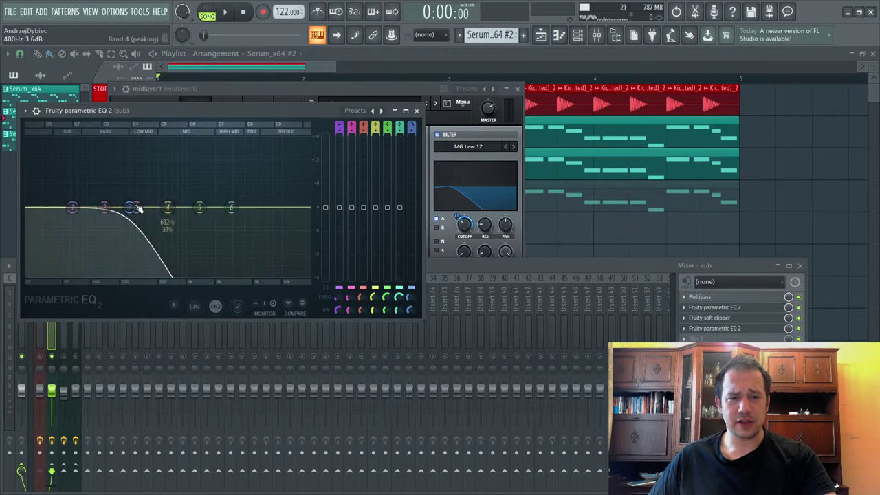
Step: Open the sub track's slot 2 equalizer and audition the loop, comparing its spectrum with the slot 4 equalizer
click(740, 309)
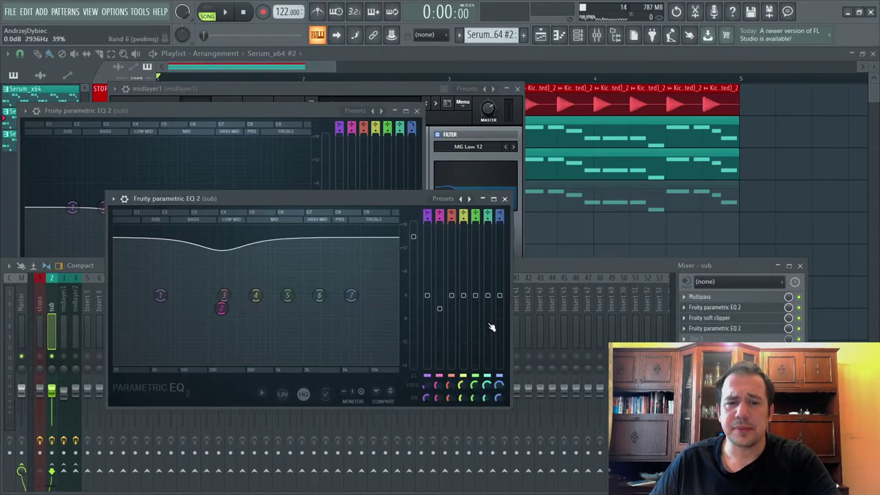
key(space)
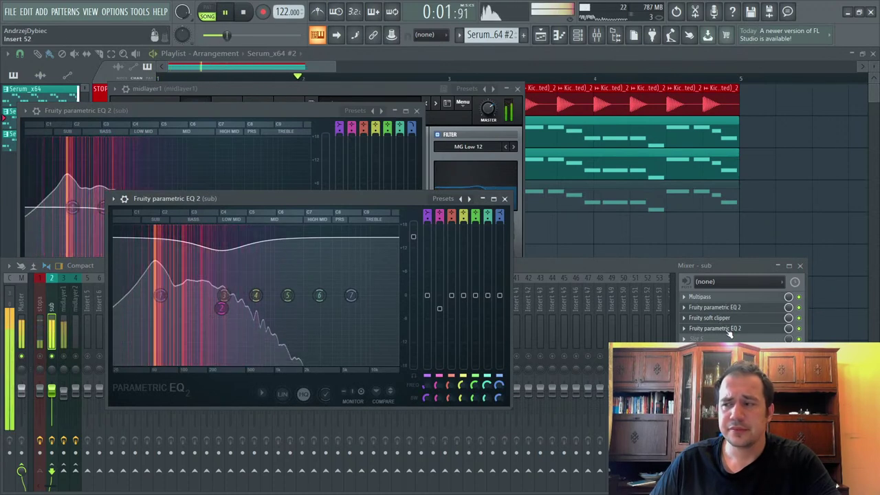
key(space)
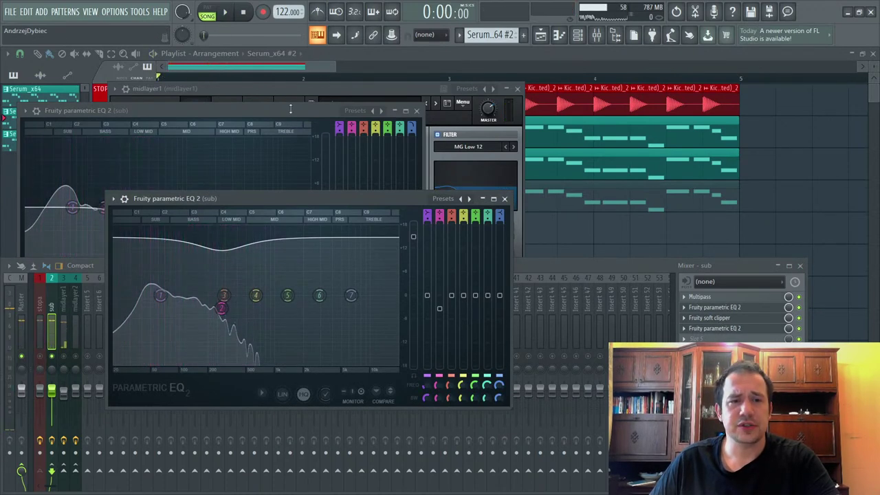
click(288, 108)
key(space)
key(space)
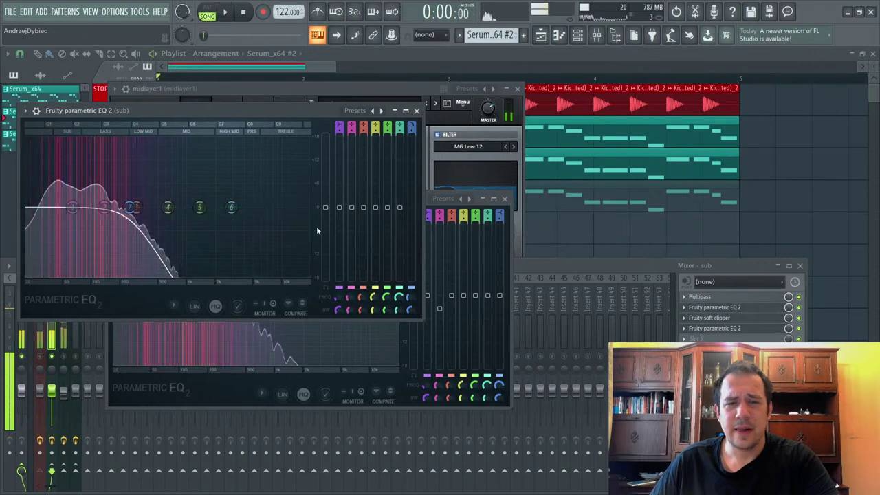
Step: Raise the band 7 low-pass frequency to 510 Hz in the sub's slot 4 equalizer while auditioning the loop
drag(135, 207, 147, 207)
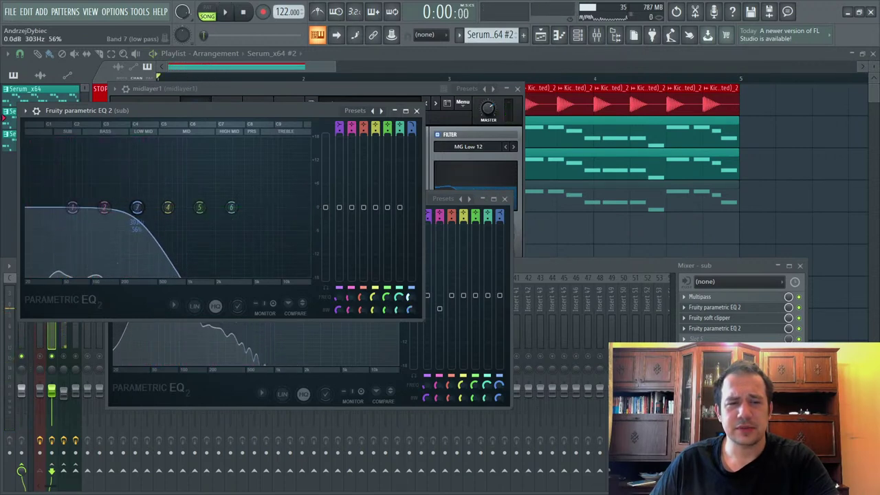
key(space)
mouse_move(409, 299)
mouse_down()
mouse_move(410, 282)
mouse_move(409, 300)
mouse_up()
key(space)
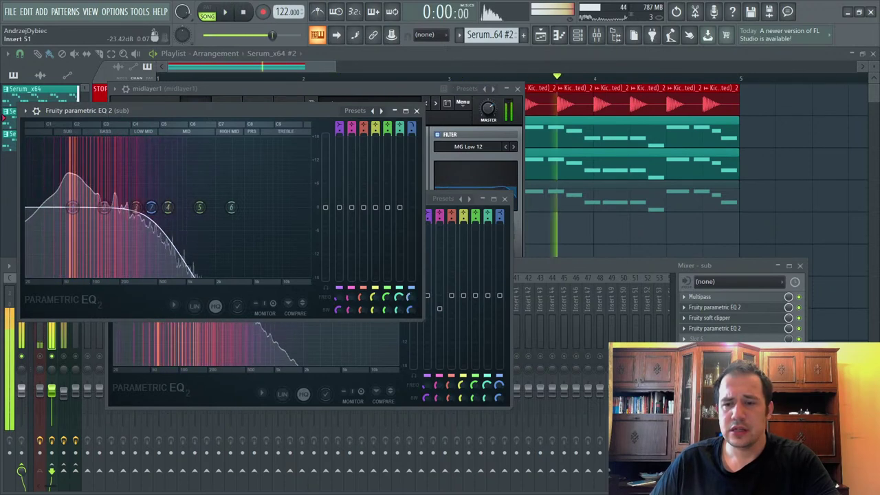
click(747, 329)
click(747, 330)
key(space)
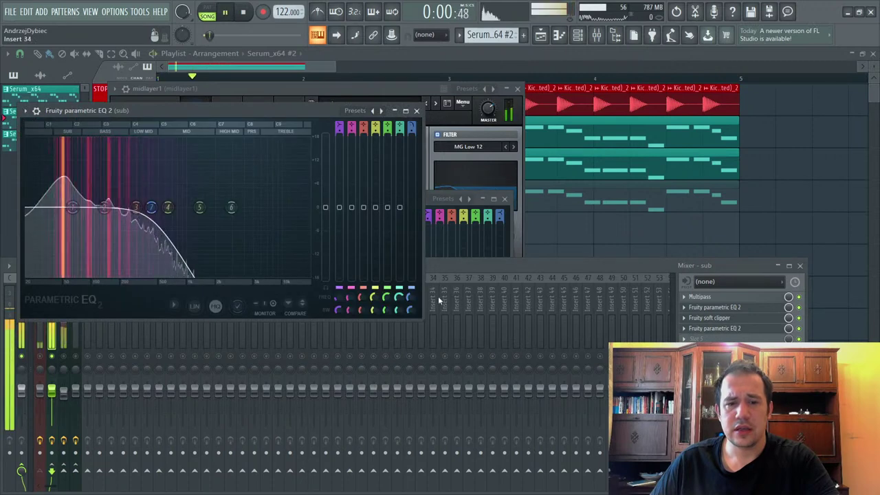
mouse_move(409, 297)
mouse_down()
mouse_move(410, 279)
mouse_move(410, 289)
mouse_up()
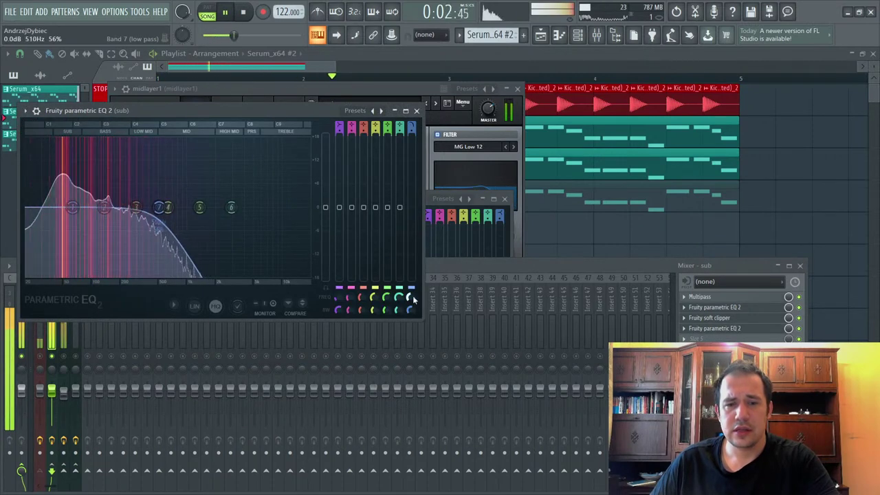
key(space)
Step: Move the band 1 low shelf to about 500 Hz with a slight boost in the sub's slot 2 equalizer
click(707, 307)
click(704, 306)
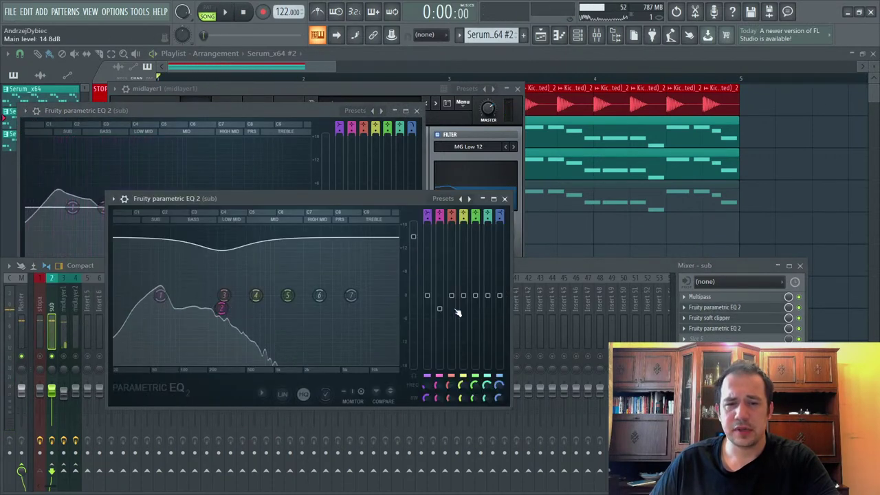
key(space)
drag(159, 296, 244, 284)
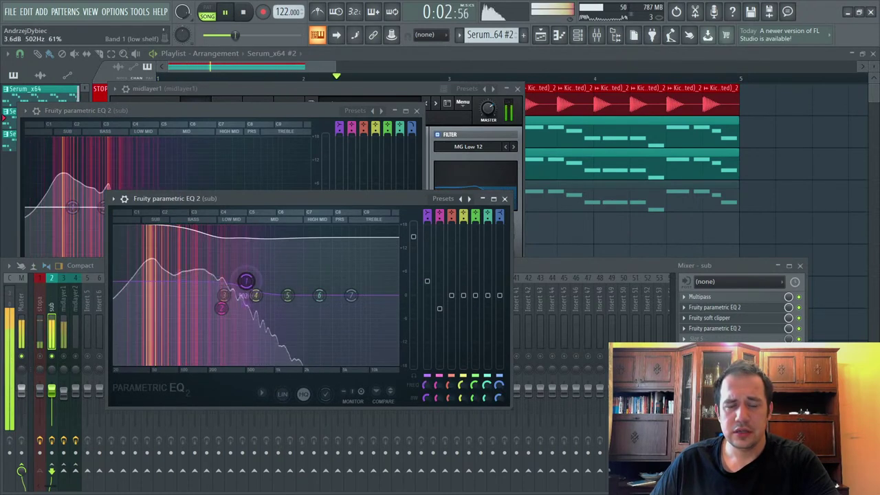
key(space)
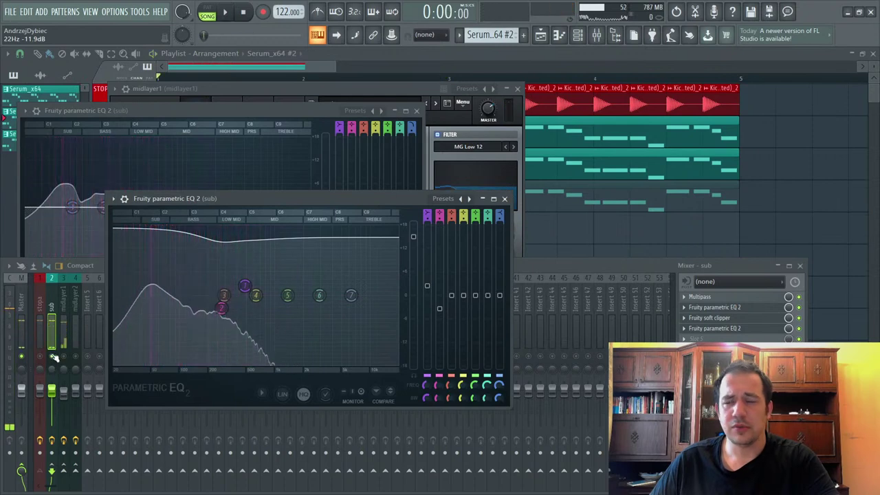
Step: Audition the loop while watching the mixer levels and select the midlayer1 mixer track
click(54, 361)
key(space)
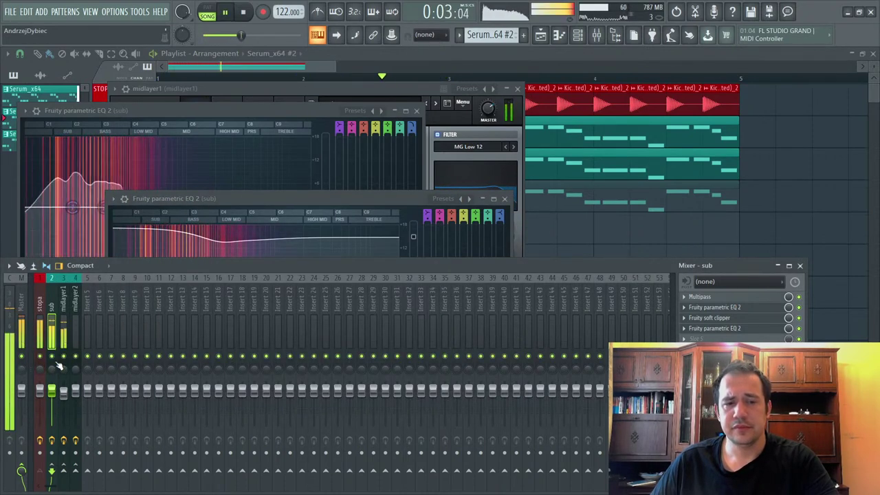
key(space)
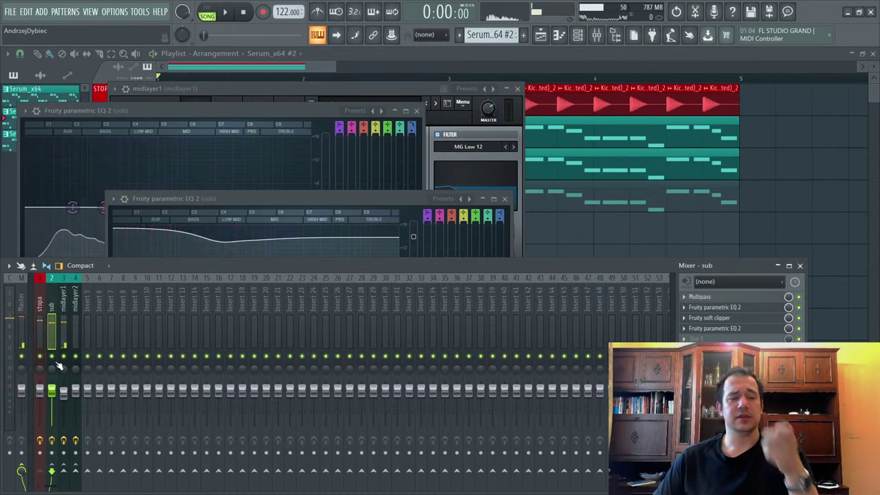
key(space)
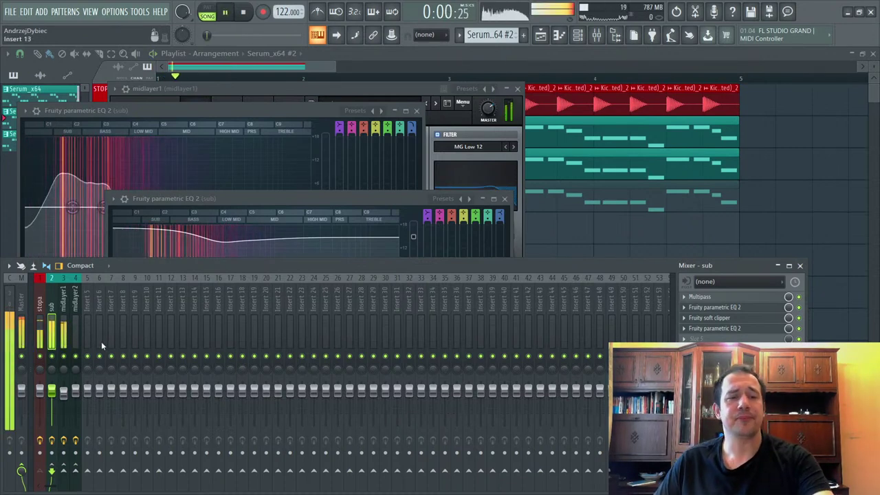
click(63, 323)
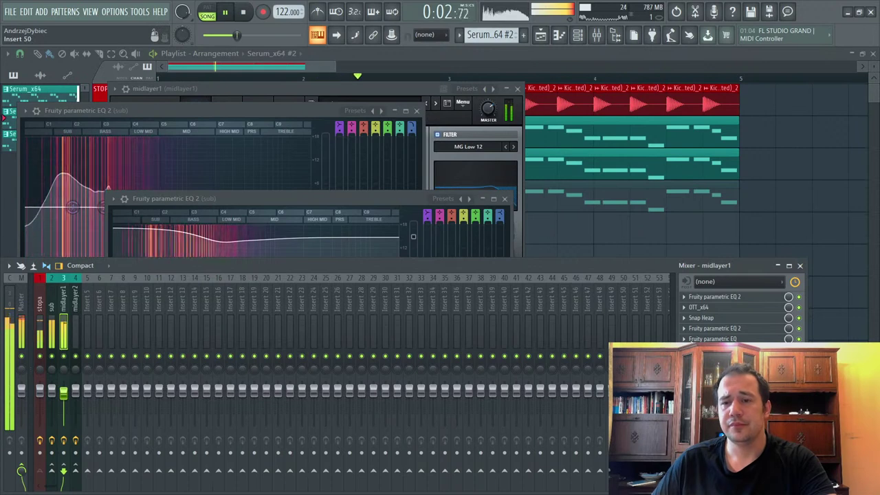
key(space)
Step: Show the midlayer1 Serum patch and audition the loop while checking oscillator B's octave setting
click(364, 89)
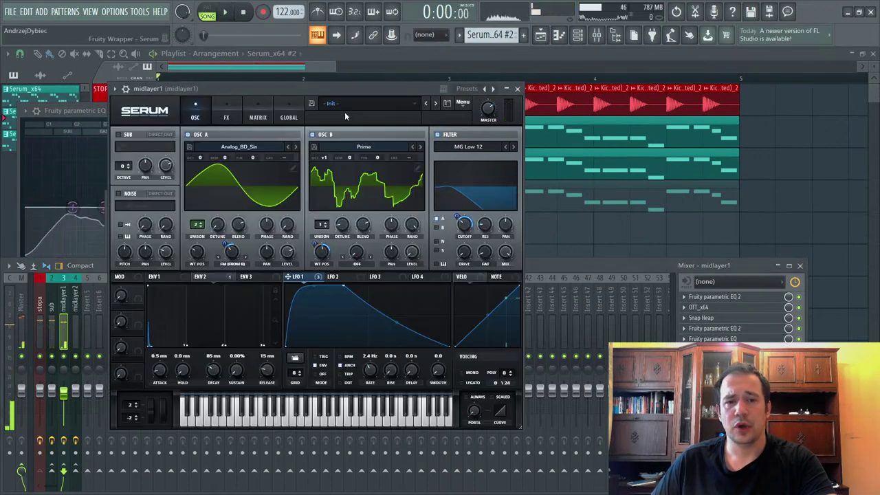
key(space)
mouse_move(326, 159)
mouse_down()
mouse_move(319, 188)
mouse_move(338, 159)
mouse_move(323, 170)
mouse_up()
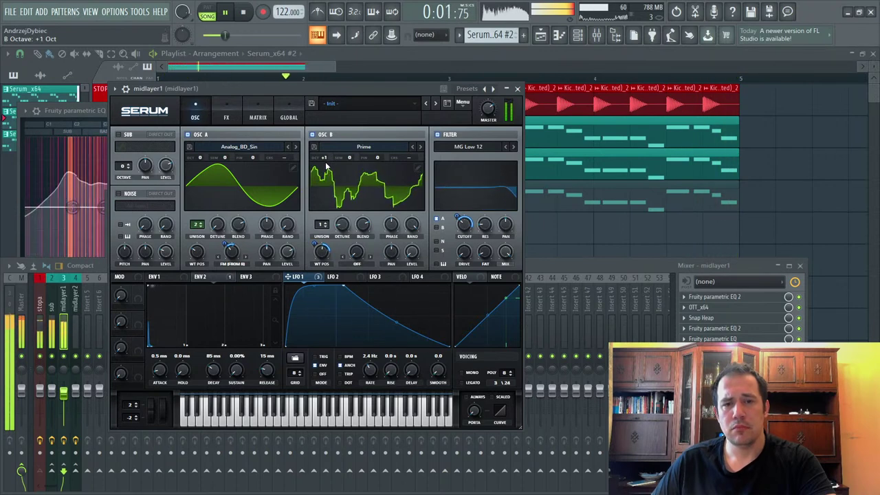
key(space)
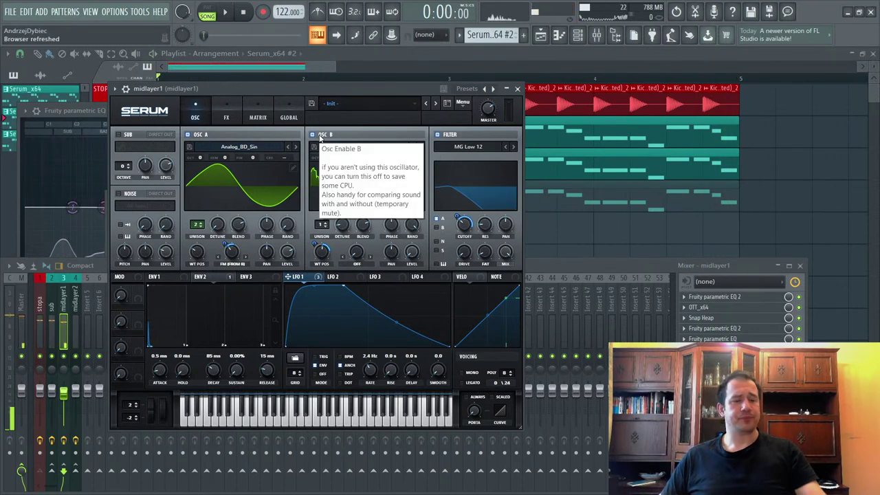
Step: Set band 1 high-pass to 263 Hz with 40% bandwidth in midlayer1's first equalizer while auditioning the loop
click(568, 265)
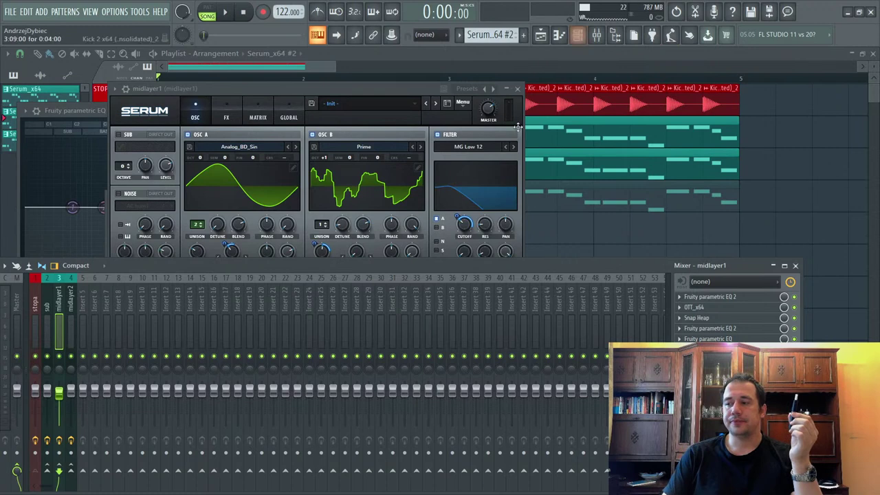
key(space)
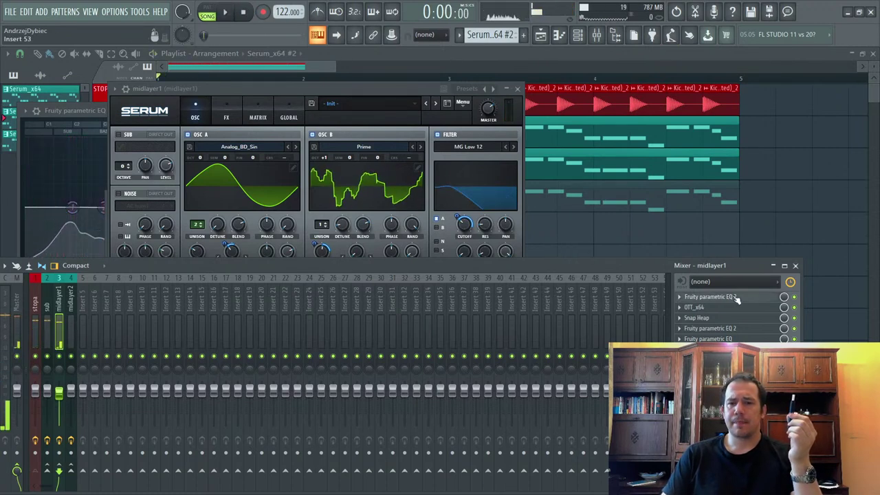
click(715, 297)
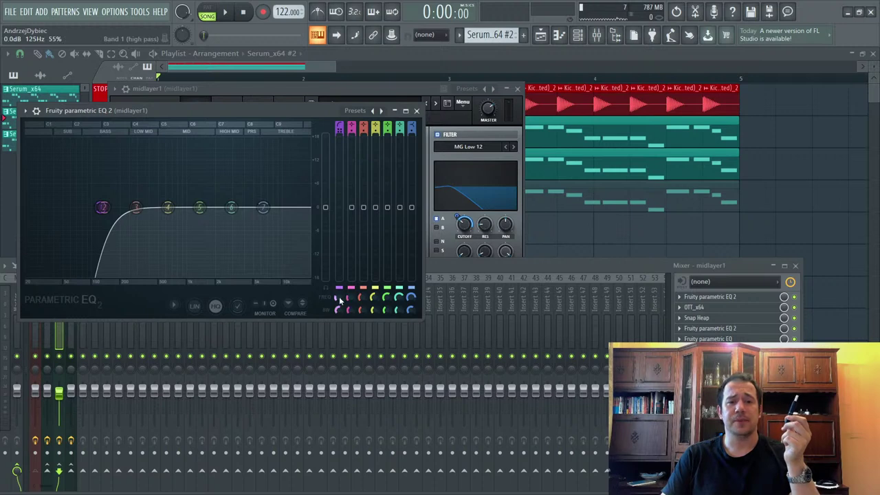
scroll(340, 300, up, 3)
key(space)
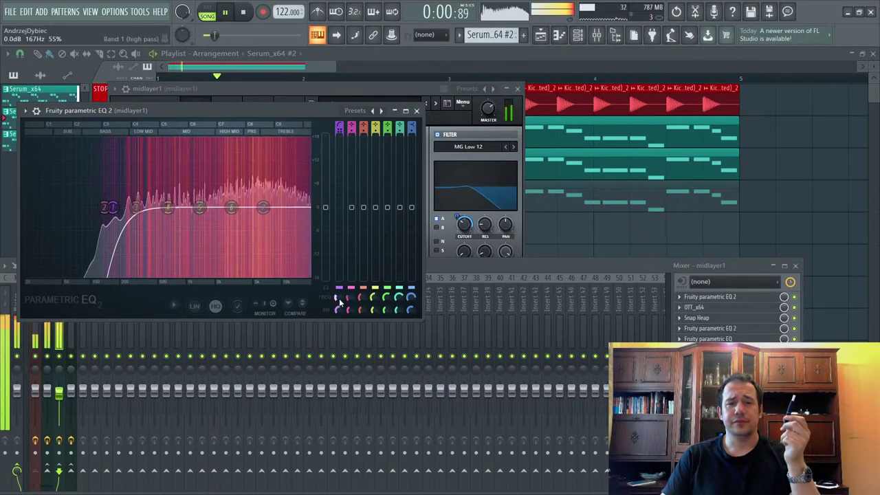
mouse_move(339, 300)
mouse_down()
mouse_move(340, 289)
mouse_move(335, 331)
mouse_move(336, 316)
mouse_up()
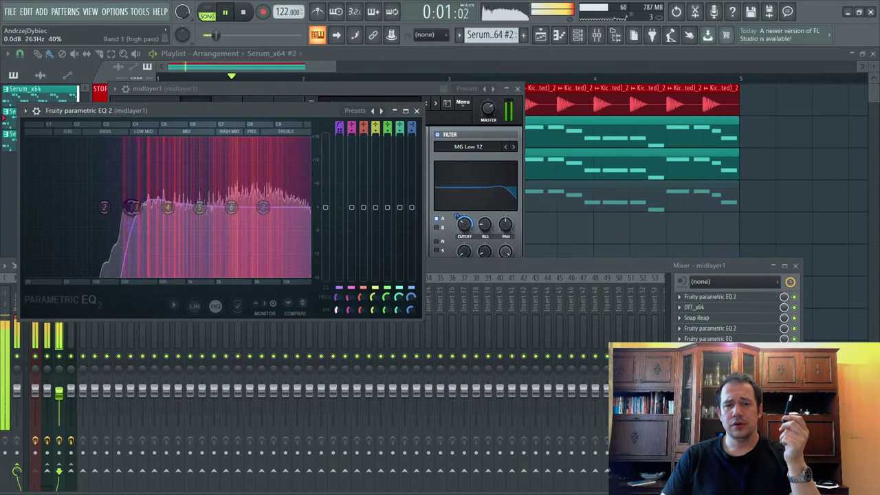
click(245, 13)
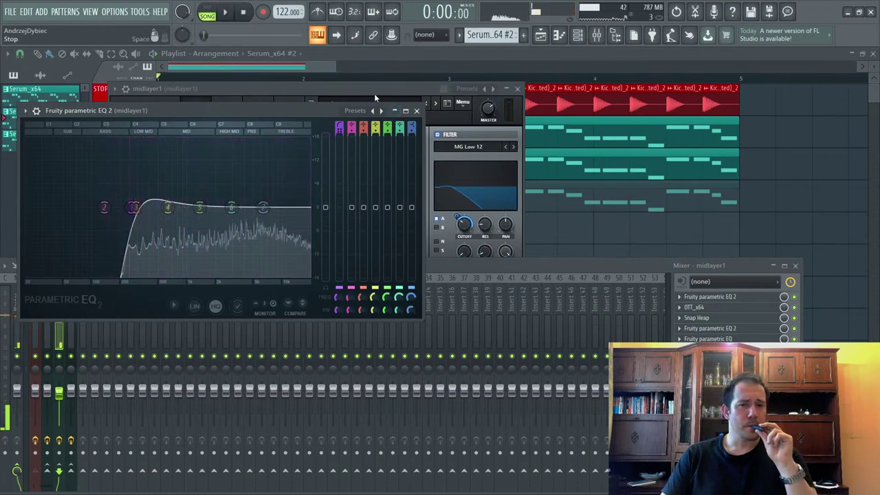
Step: Reshape LFO 1 in the midlayer1 Serum with an earlier peak and a straight decay while auditioning in pattern mode
click(374, 98)
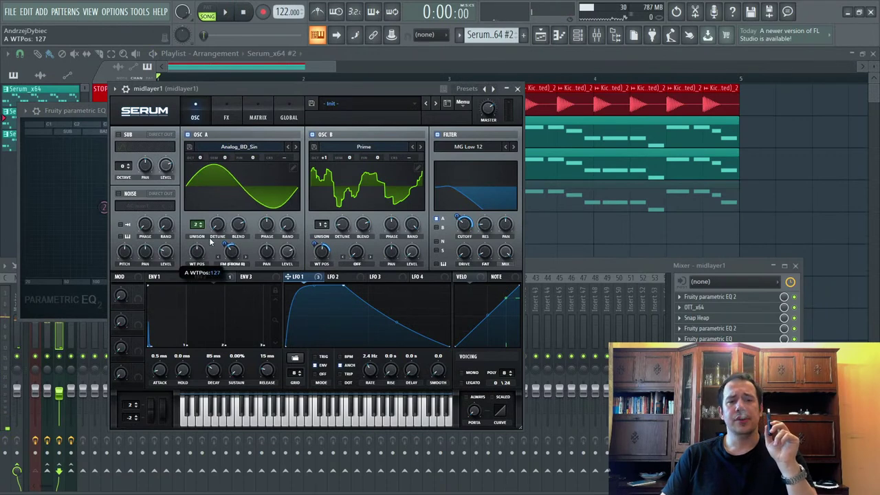
click(226, 12)
click(243, 13)
click(213, 20)
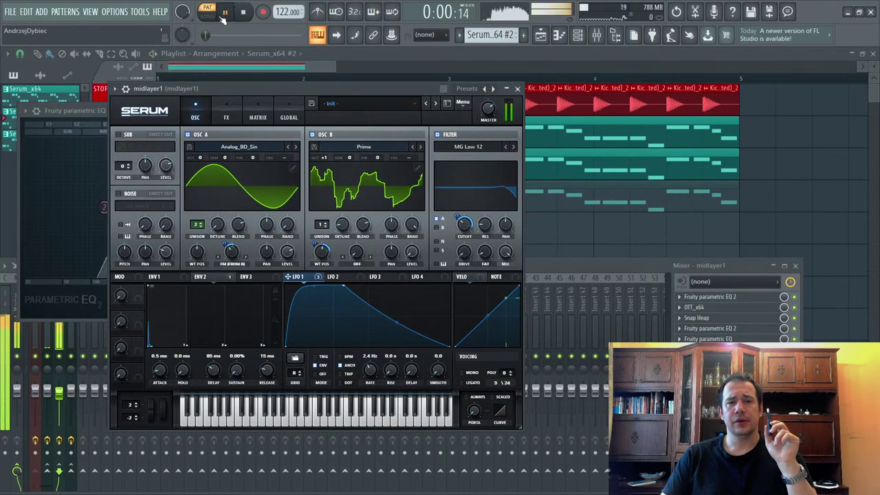
key(space)
mouse_move(395, 322)
mouse_down()
mouse_move(399, 304)
mouse_move(392, 330)
mouse_up()
drag(343, 285, 305, 274)
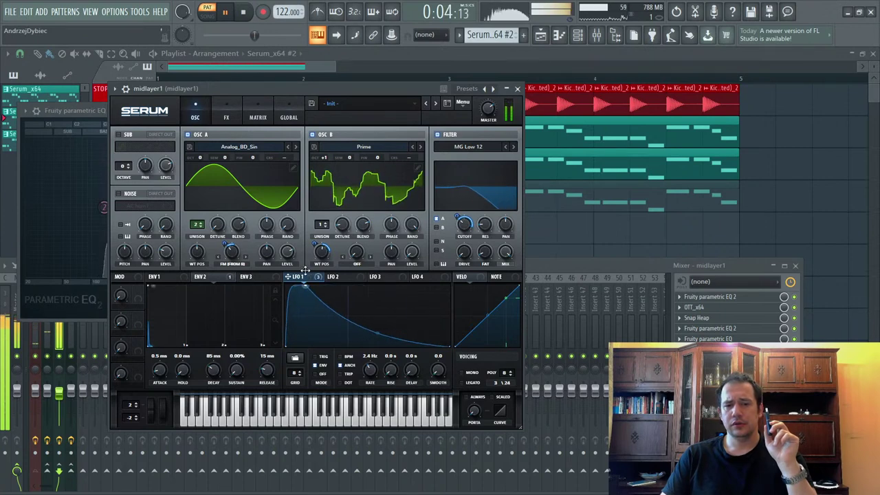
mouse_move(378, 334)
mouse_down()
mouse_move(383, 313)
mouse_move(380, 327)
mouse_up()
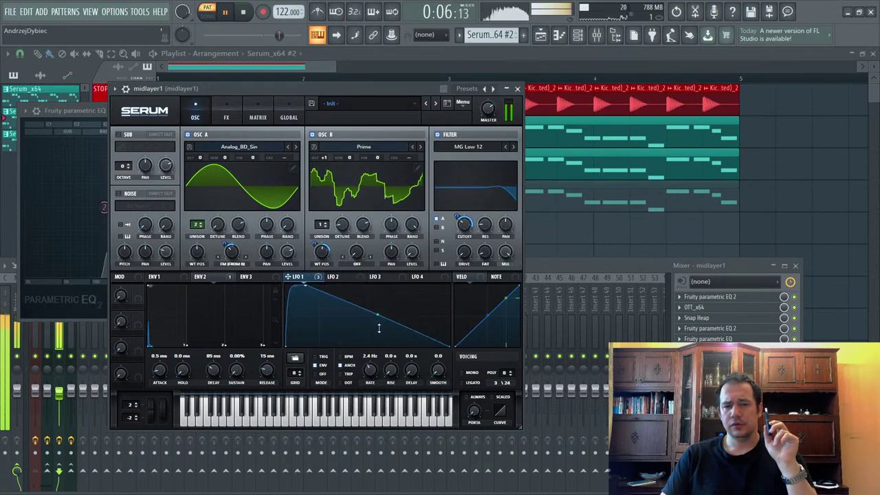
Step: Set the distortion level to 7.2 dB in the midlayer1 Serum effects while the pattern plays
mouse_move(464, 244)
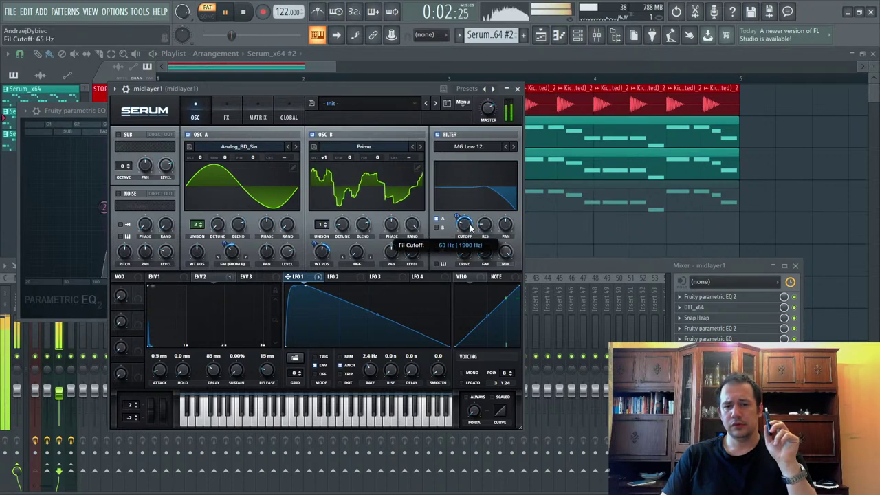
click(226, 117)
mouse_move(256, 147)
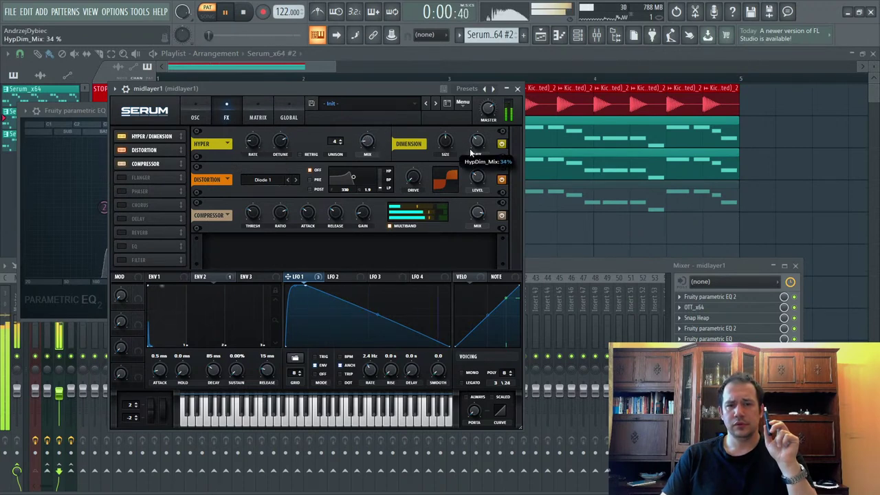
drag(481, 182, 493, 164)
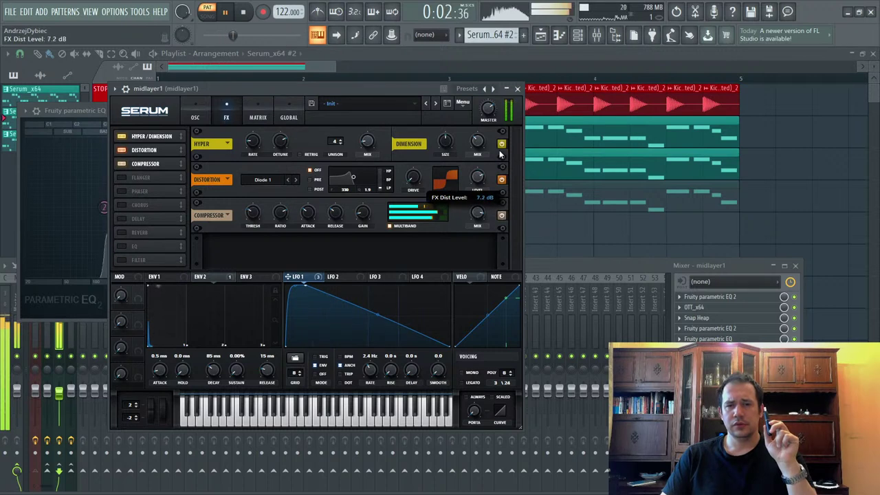
Step: Switch playback back to song mode and audition the loop with the playlist in view
click(550, 265)
click(207, 15)
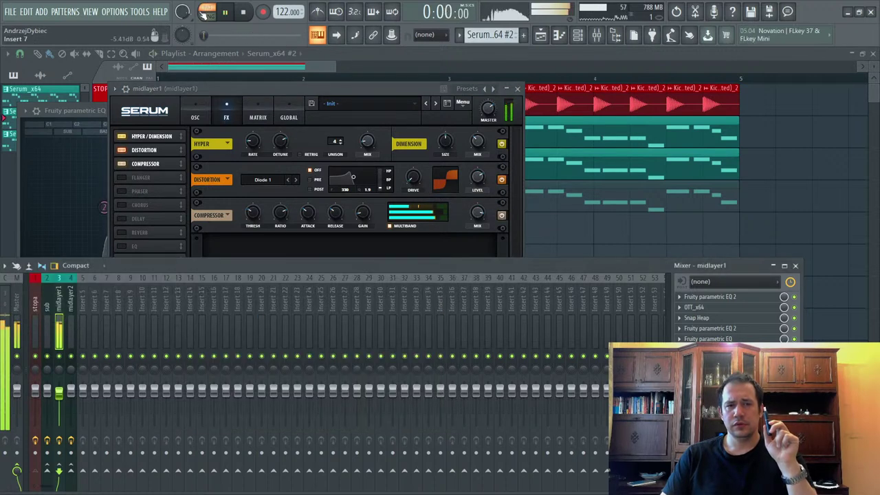
click(443, 51)
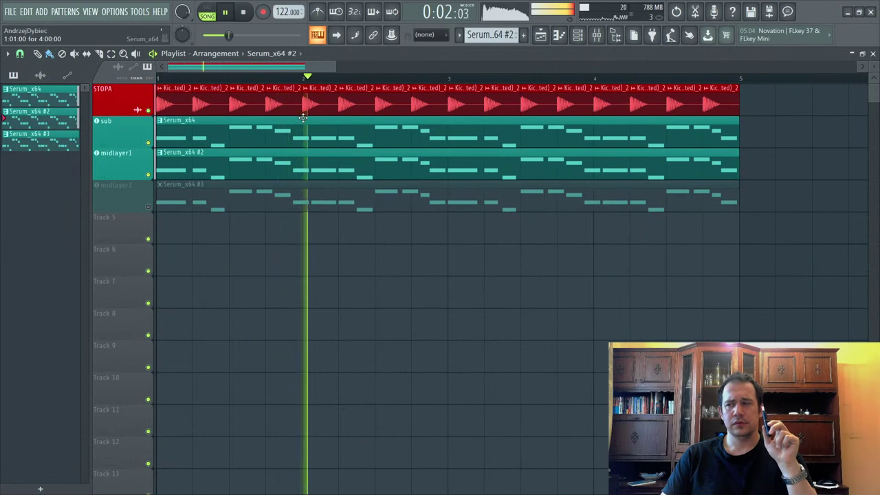
click(242, 12)
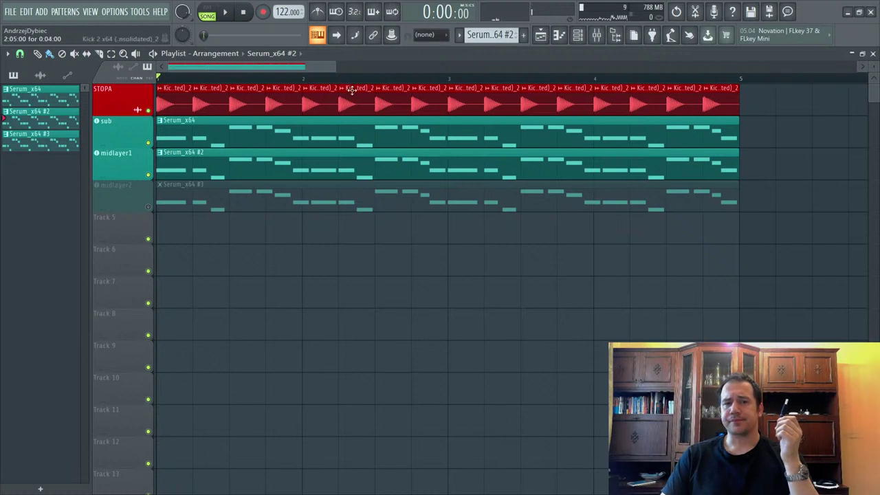
Step: Unmute the midlayer2 track and mute the midlayer1 and sub tracks in the playlist
mouse_move(337, 69)
mouse_down()
mouse_move(345, 68)
mouse_move(337, 69)
mouse_up()
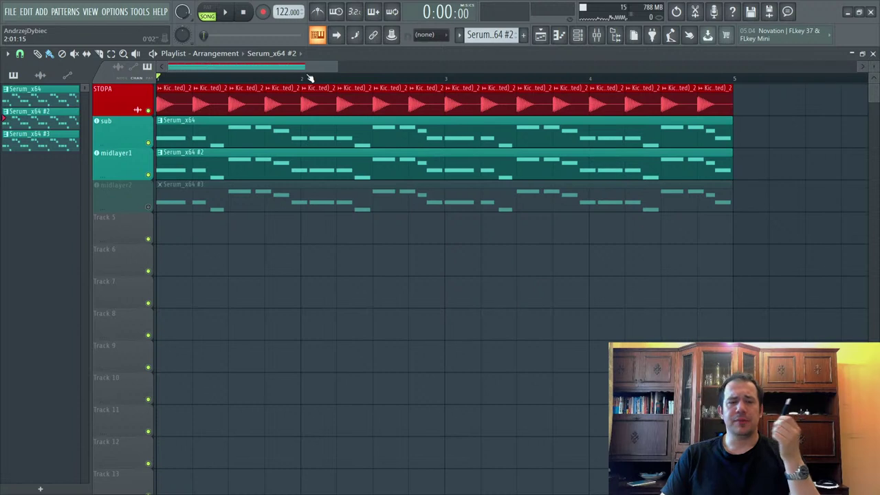
click(148, 176)
click(148, 176)
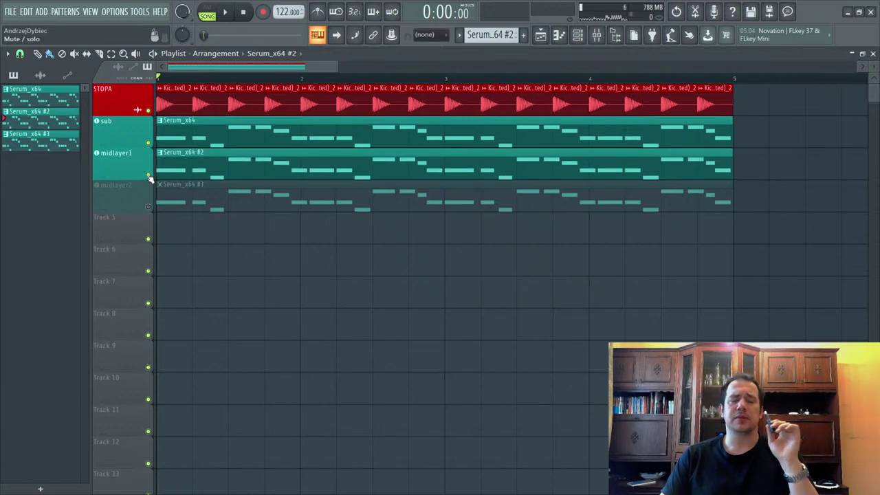
click(148, 207)
click(148, 175)
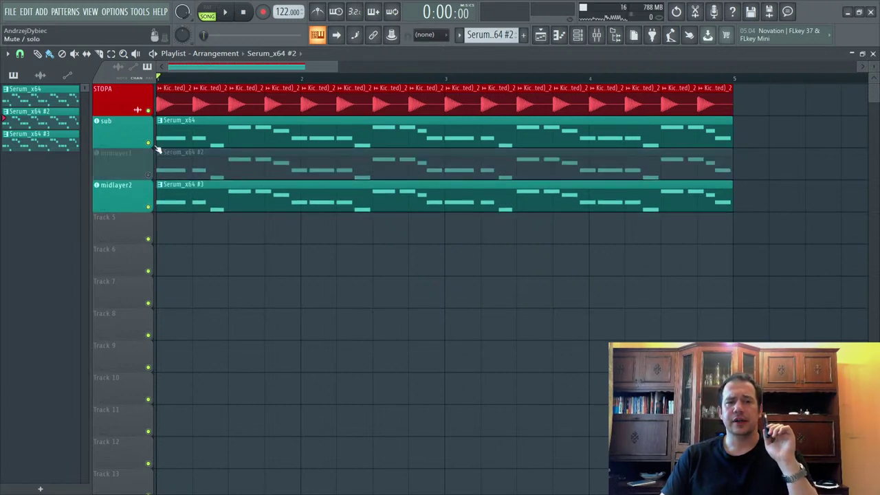
click(149, 143)
Step: Open the midlayer2 Serum, move its window higher over the playlist and briefly audition its initial sound
click(126, 187)
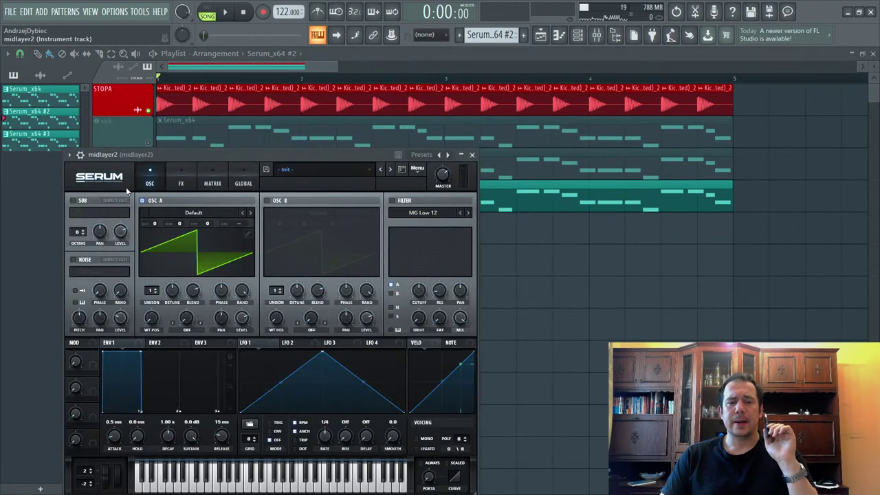
drag(235, 154, 266, 105)
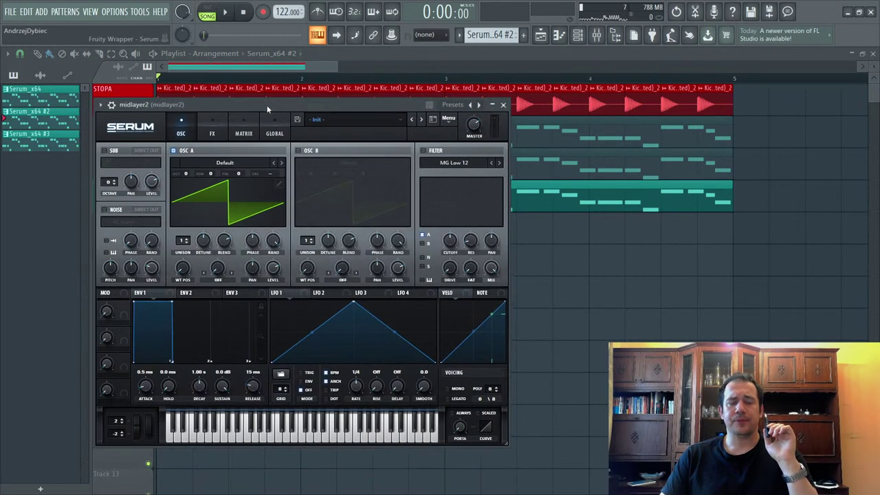
click(231, 12)
click(244, 13)
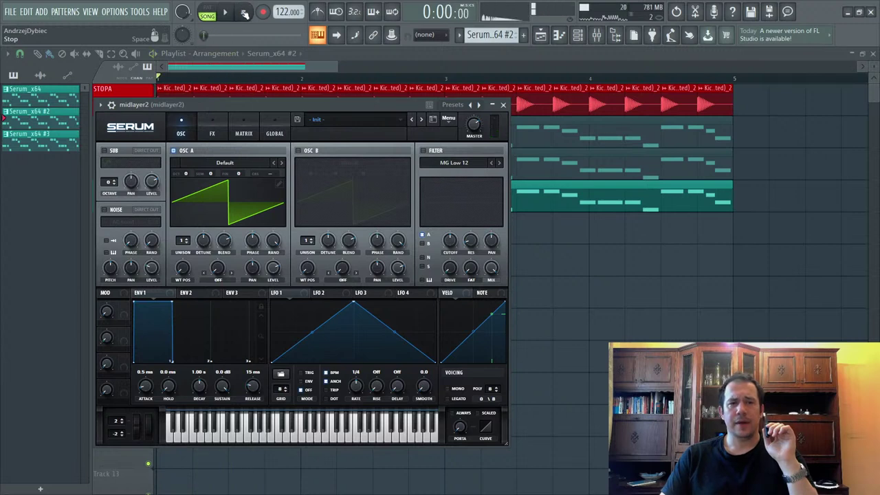
Step: Load the digital Shrats wavetable into midlayer2's oscillator A, adjusting its wavetable position and auditioning the result
click(215, 172)
mouse_move(216, 187)
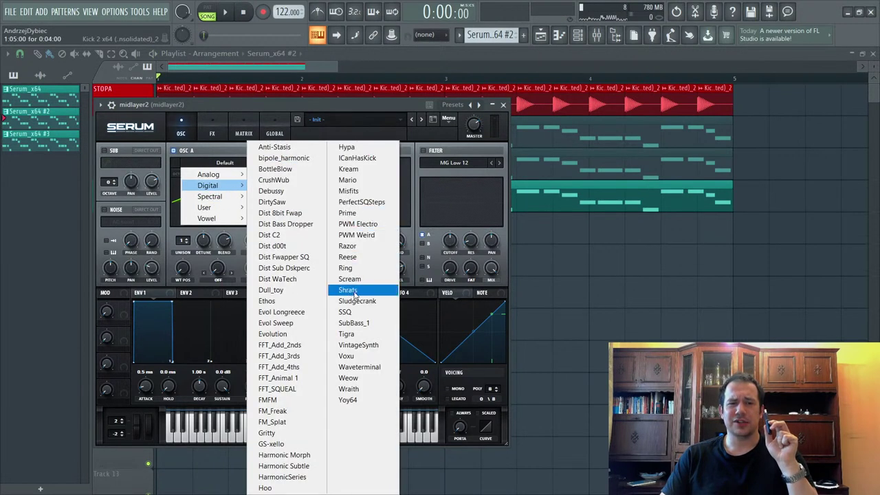
click(355, 297)
drag(183, 272, 205, 247)
click(234, 12)
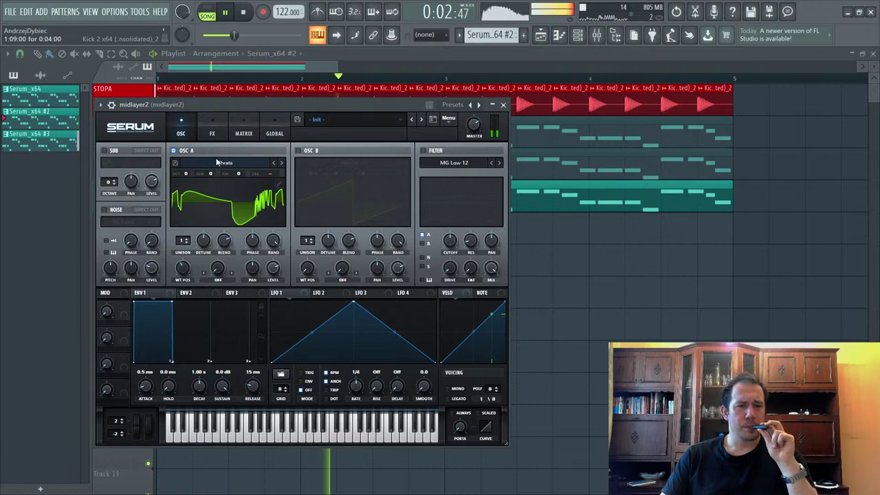
click(244, 12)
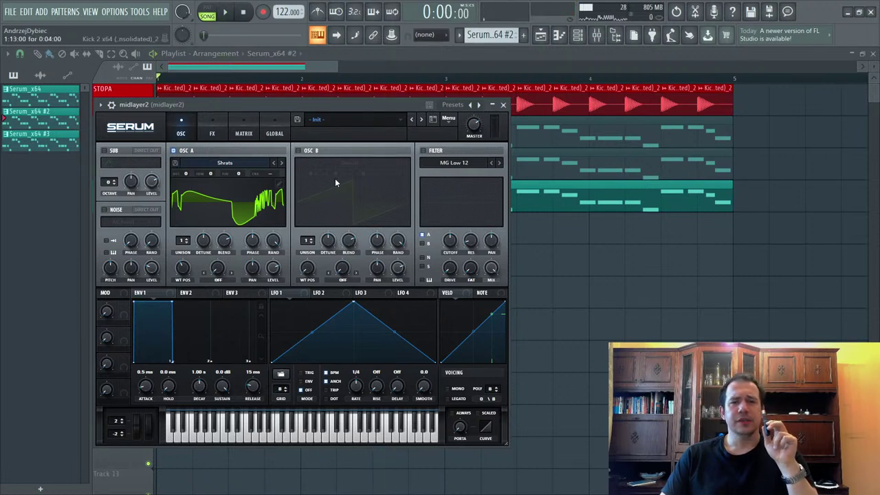
Step: Enable oscillator B in the midlayer2 Serum with the Analog_BD_Sin wavetable and set its level to 0%
click(311, 150)
click(332, 165)
mouse_move(341, 176)
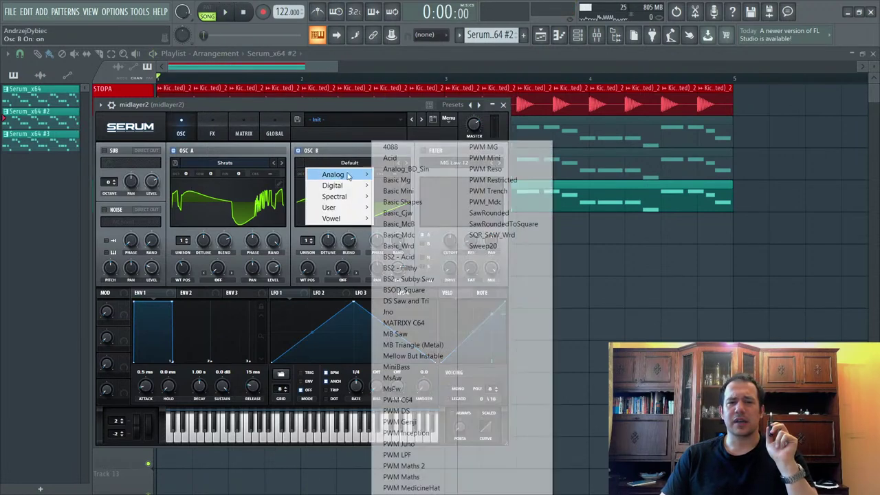
click(411, 169)
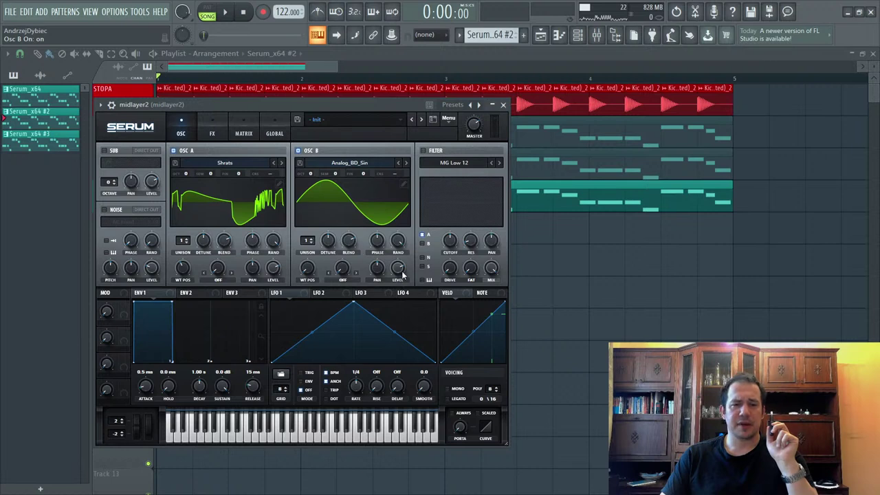
drag(403, 275, 348, 358)
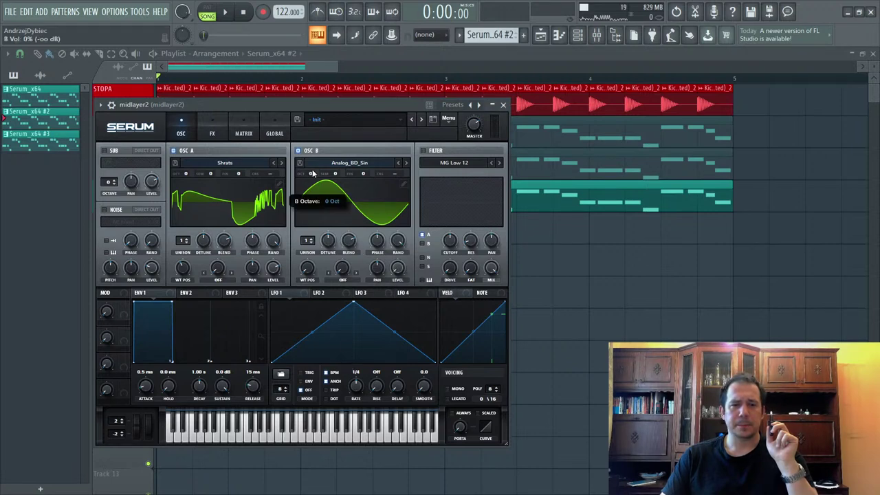
Step: Set oscillator A's warp to FM (from B) at about 34% and raise oscillator B by three octaves while auditioning
click(225, 12)
click(217, 279)
click(228, 232)
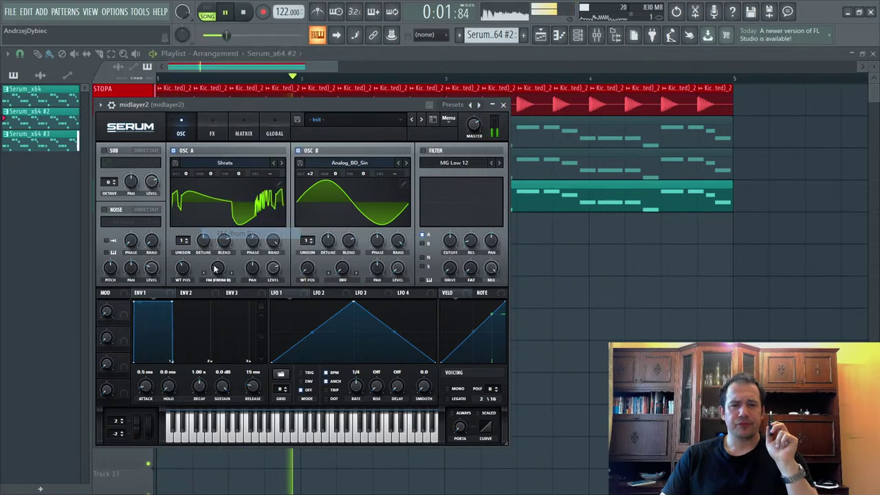
drag(215, 268, 238, 257)
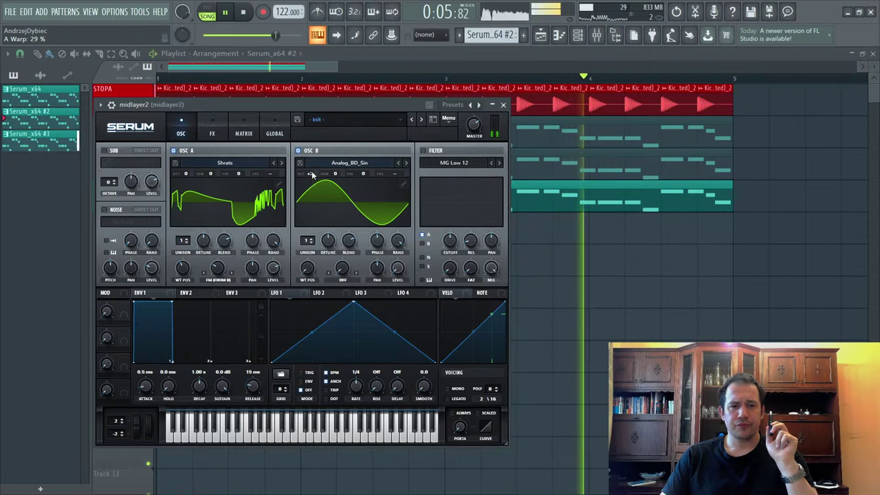
drag(311, 174, 342, 177)
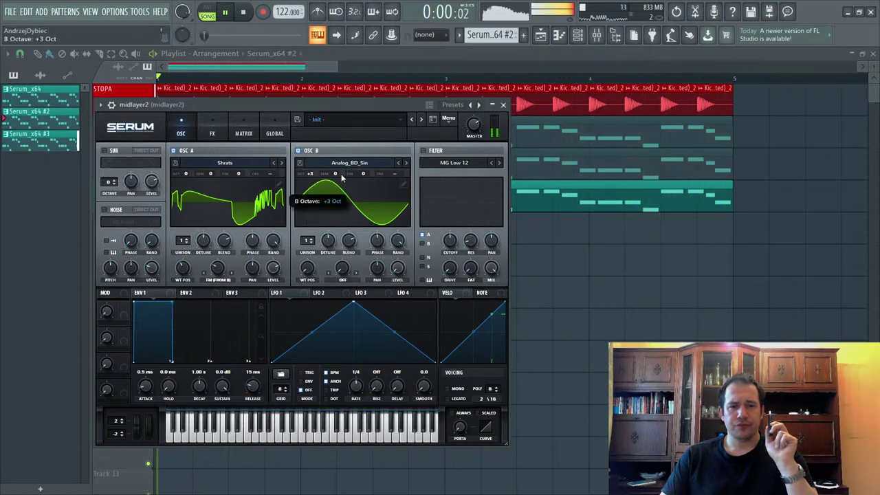
drag(224, 268, 226, 264)
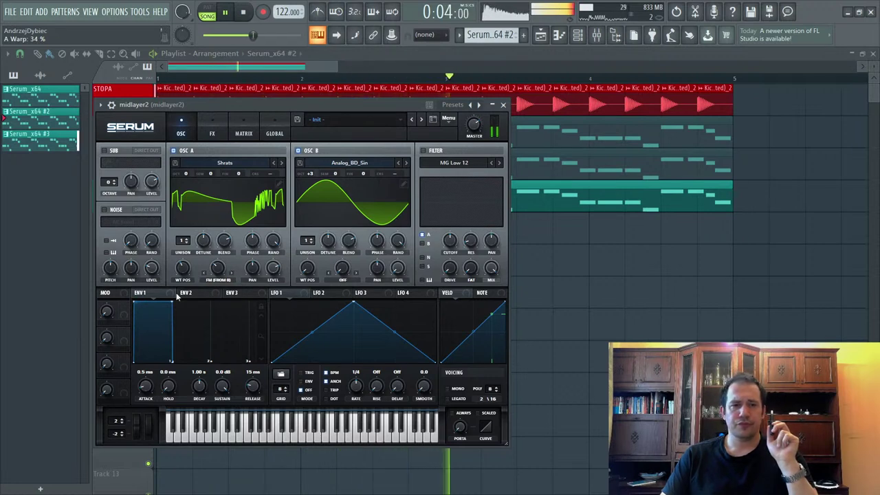
key(space)
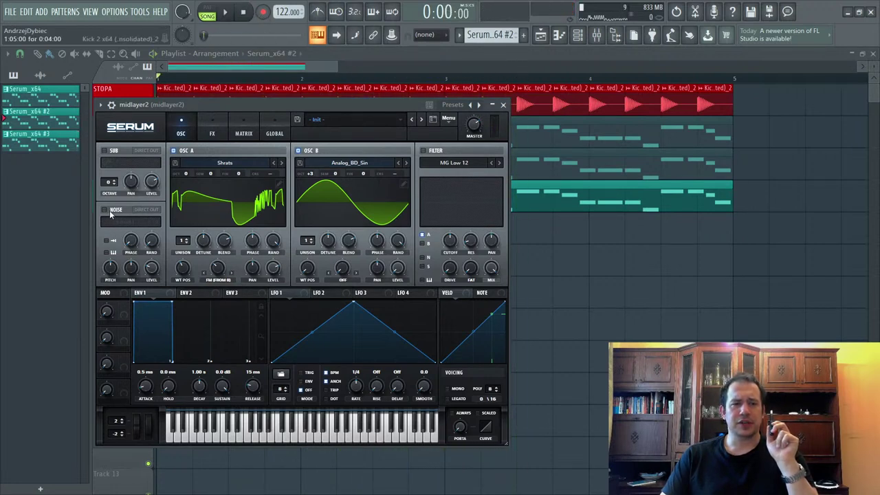
Step: Enable the noise oscillator with the AC hum1 sample, adjusting its level to about 78% during playback
click(110, 212)
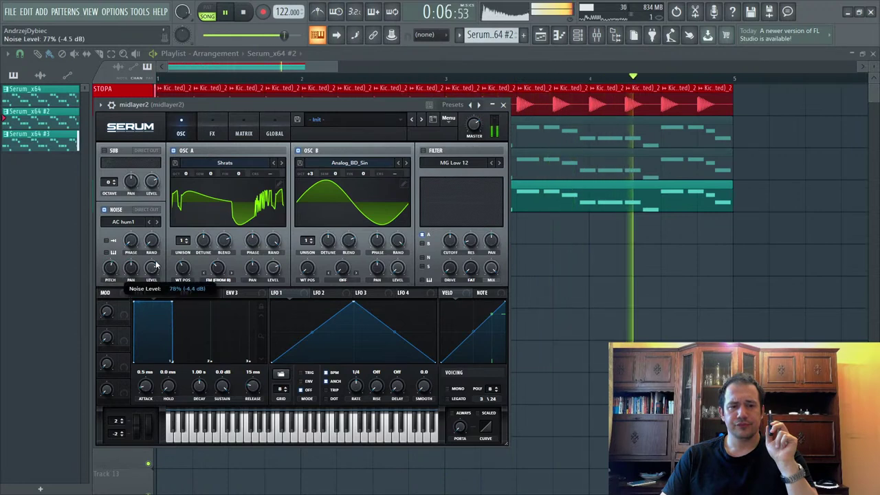
click(244, 14)
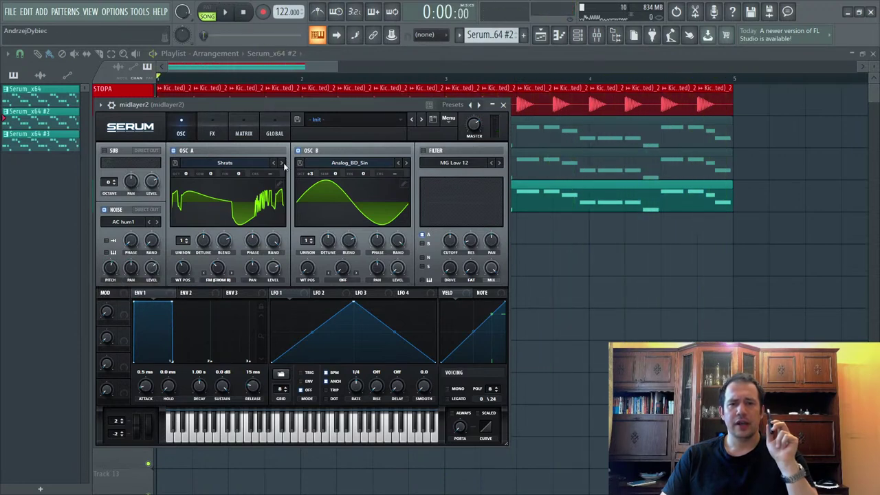
Step: Place the EQ first in midlayer2's effects chain, enable it, reduce its low-shelf gain and audition the result
click(213, 133)
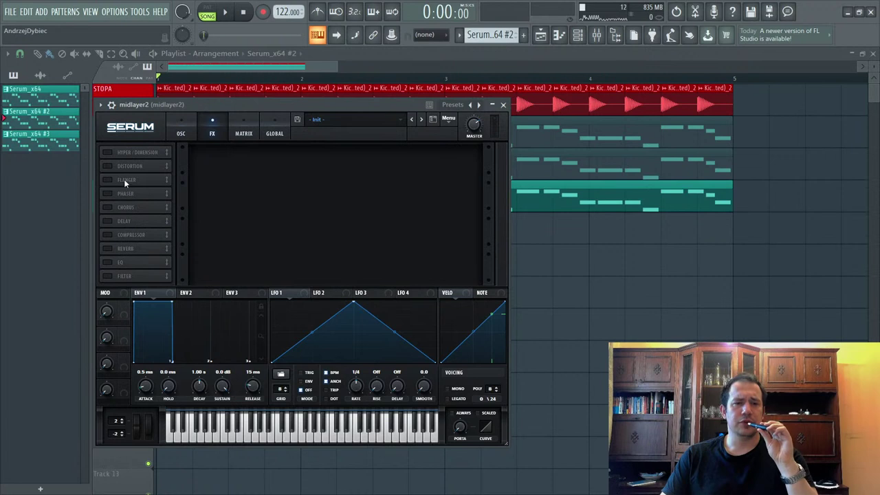
drag(135, 264, 146, 149)
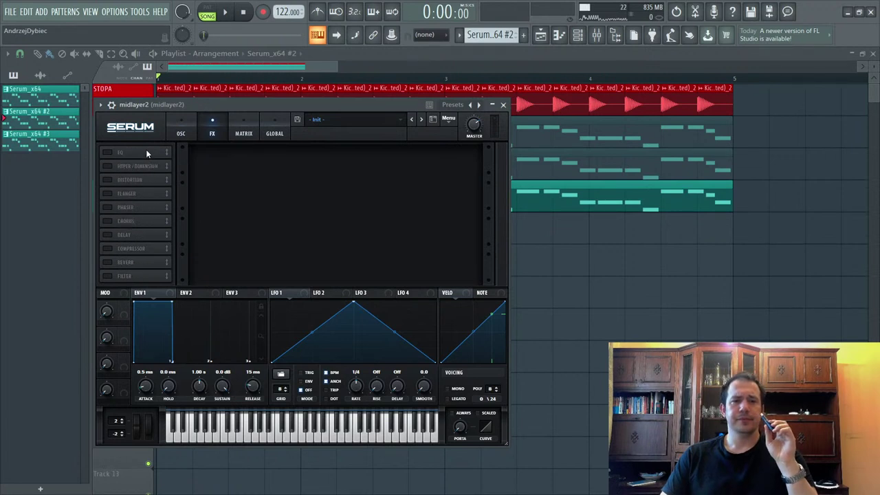
click(108, 152)
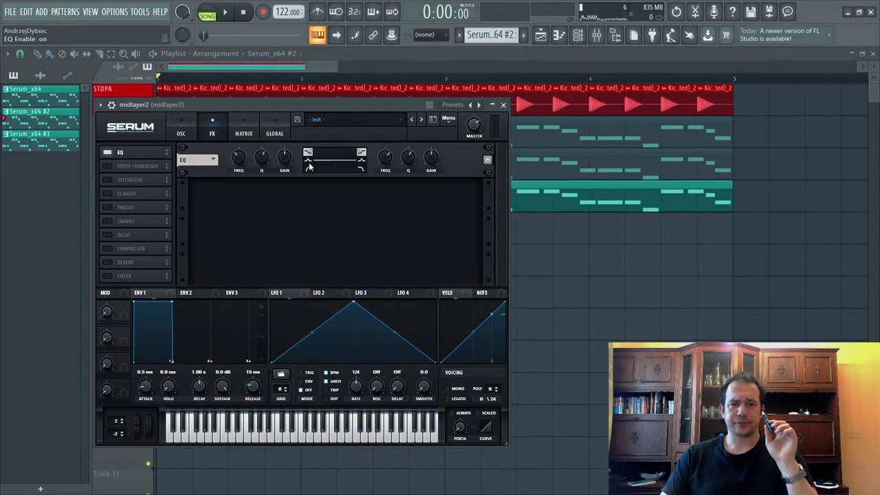
click(308, 167)
click(305, 170)
drag(288, 162, 282, 176)
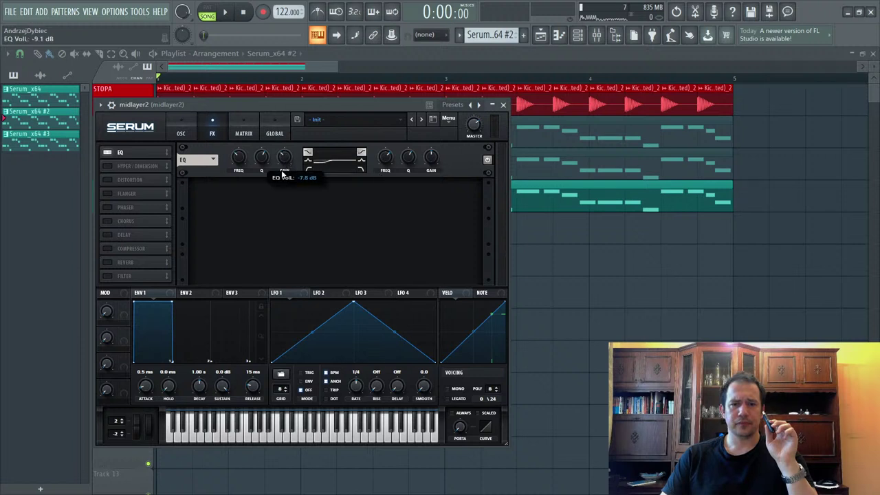
key(space)
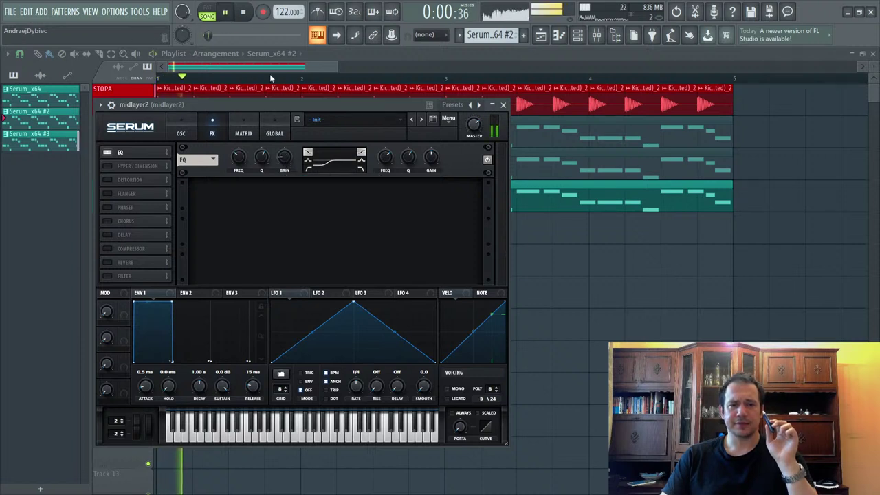
key(space)
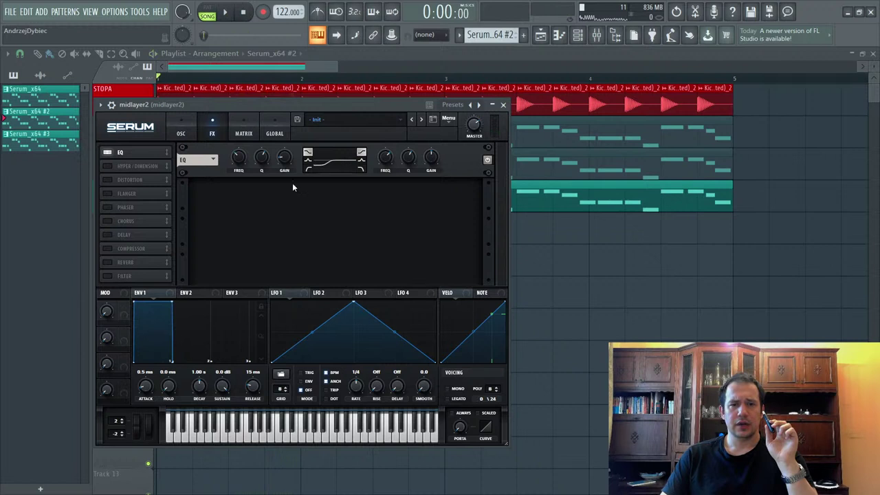
Step: Enable distortion directly after the EQ, set its type to Asym and audition it
click(110, 181)
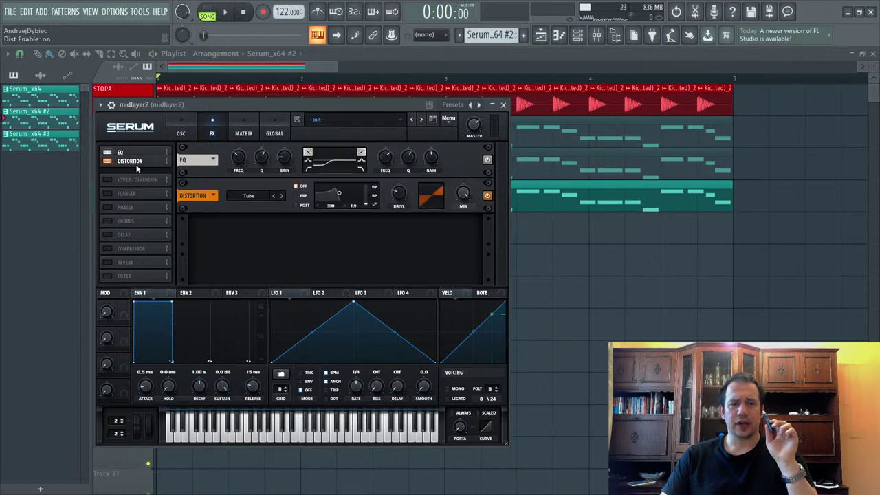
click(237, 196)
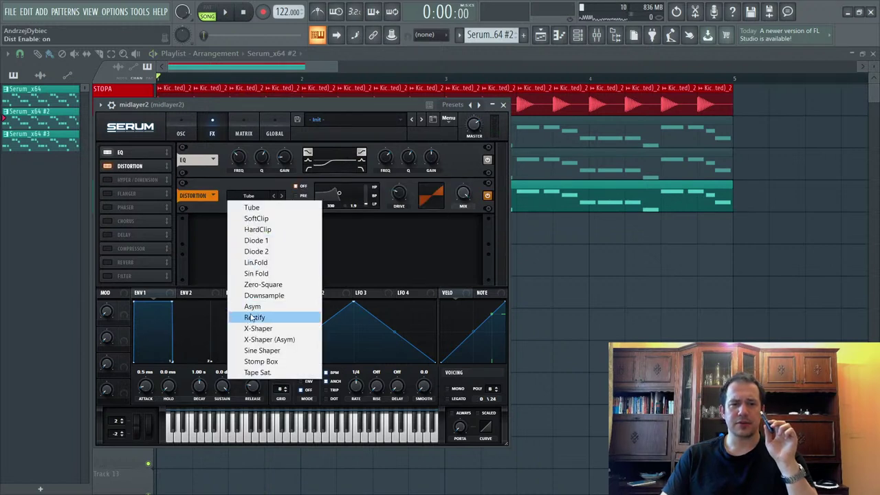
click(254, 308)
key(space)
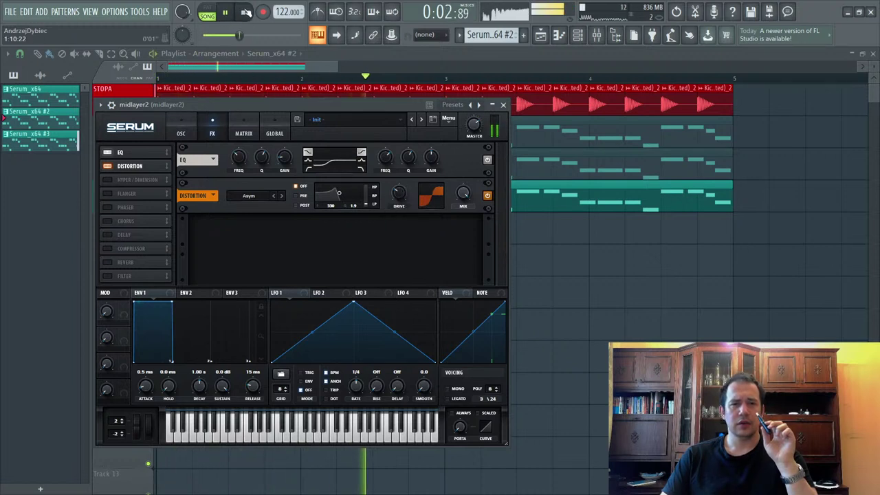
key(space)
Step: Set oscillator A's unison to 2 voices and adjust its detune during playback
click(182, 132)
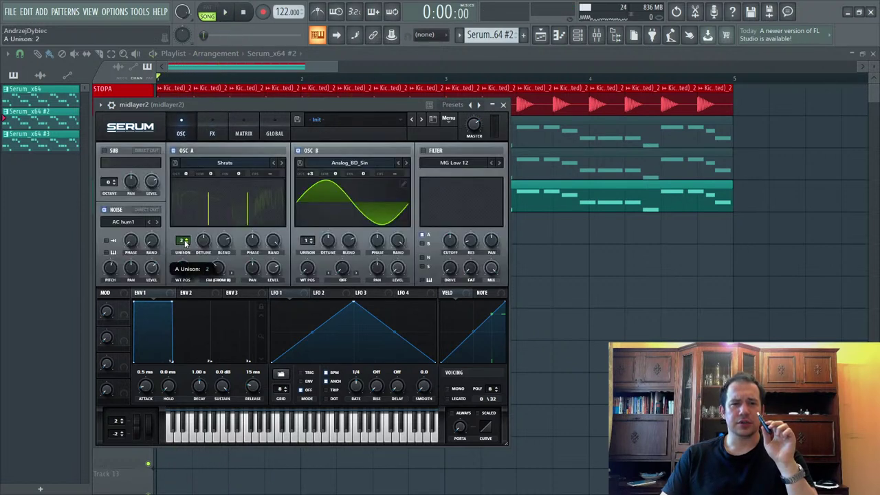
key(space)
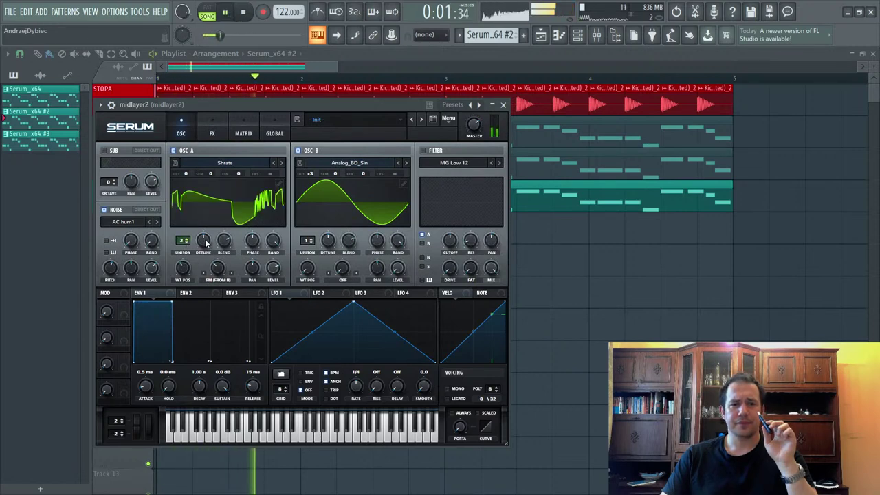
drag(205, 242, 191, 288)
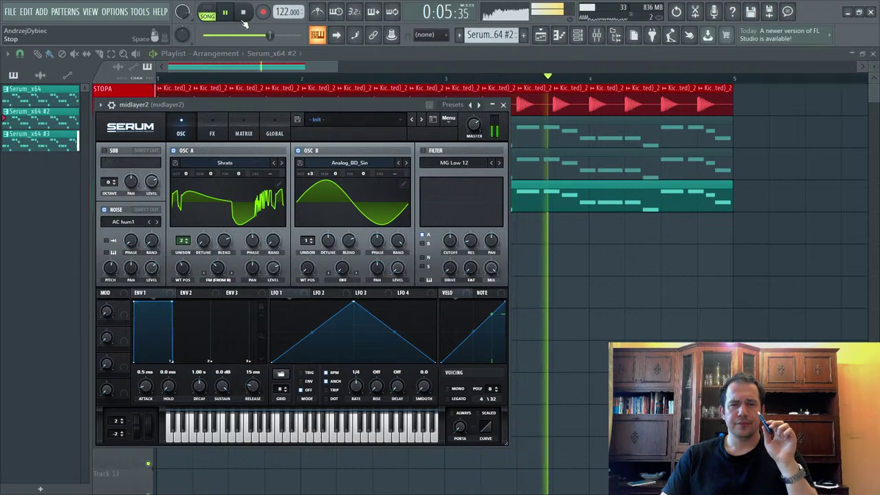
drag(203, 240, 220, 210)
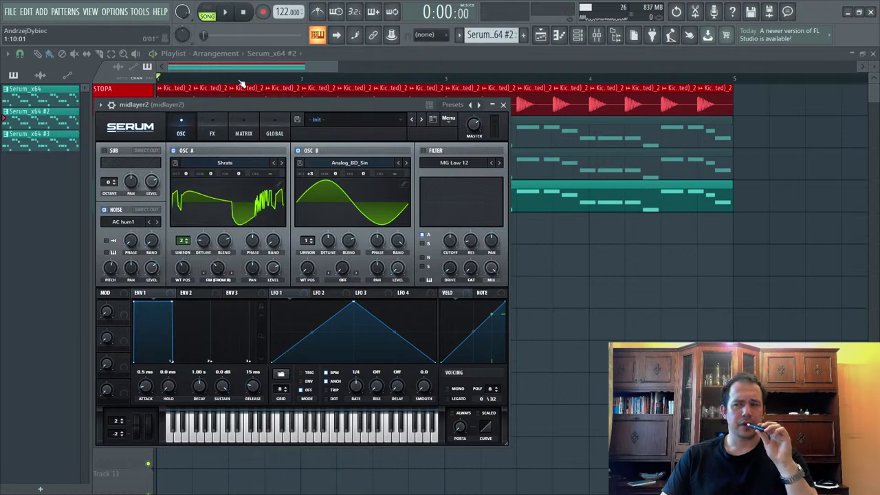
Step: Place an enabled multiband compressor after the distortion, setting its gain to about 3.3 dB and adjusting the threshold while auditioning
click(219, 132)
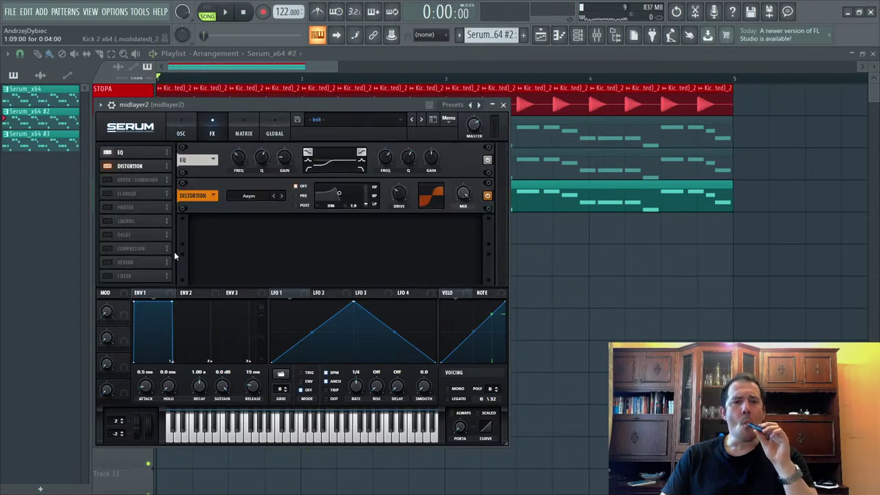
drag(142, 248, 152, 208)
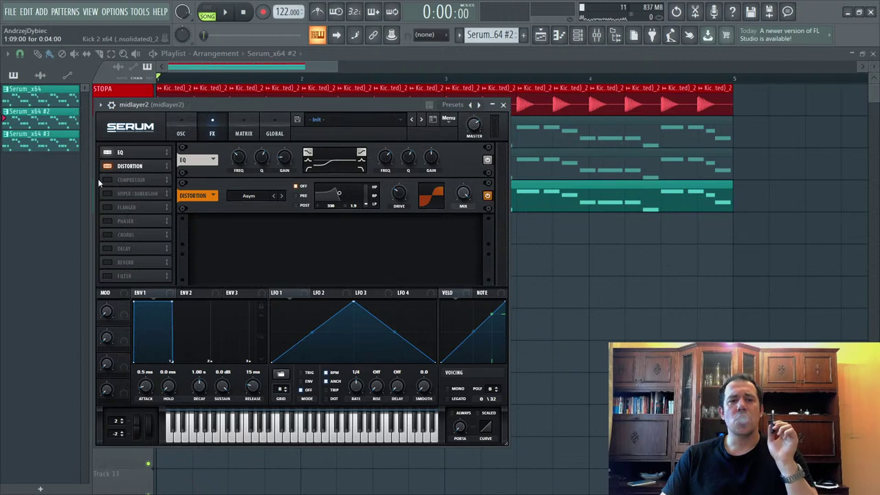
click(106, 179)
key(space)
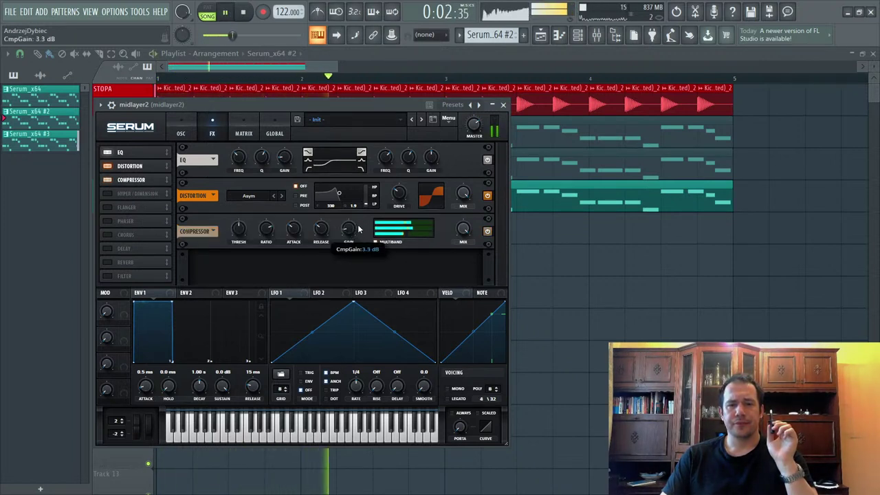
drag(238, 229, 235, 238)
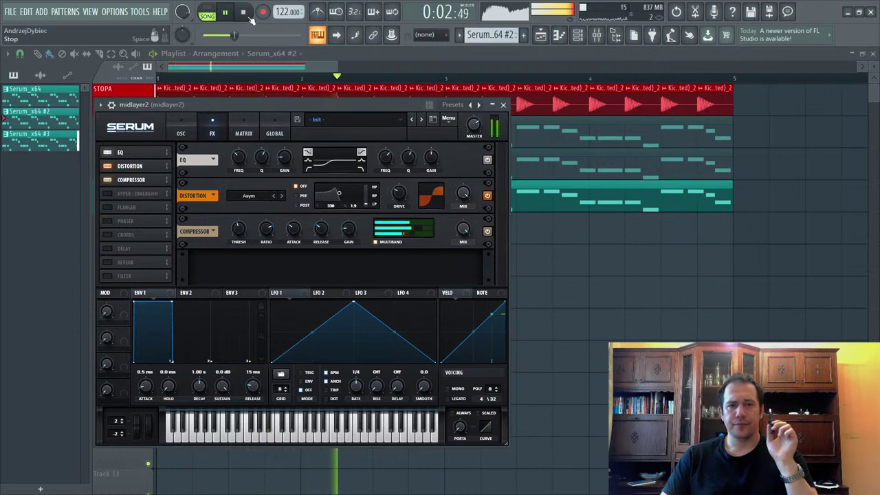
key(space)
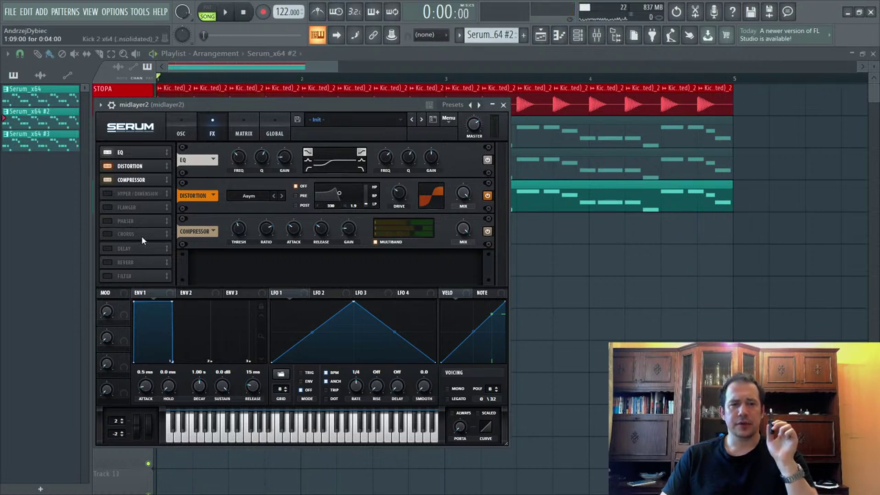
Step: Enable chorus between the distortion and compressor, adjusting its depth, setting feedback to 37% and mix to 58% during playback
drag(142, 236, 146, 179)
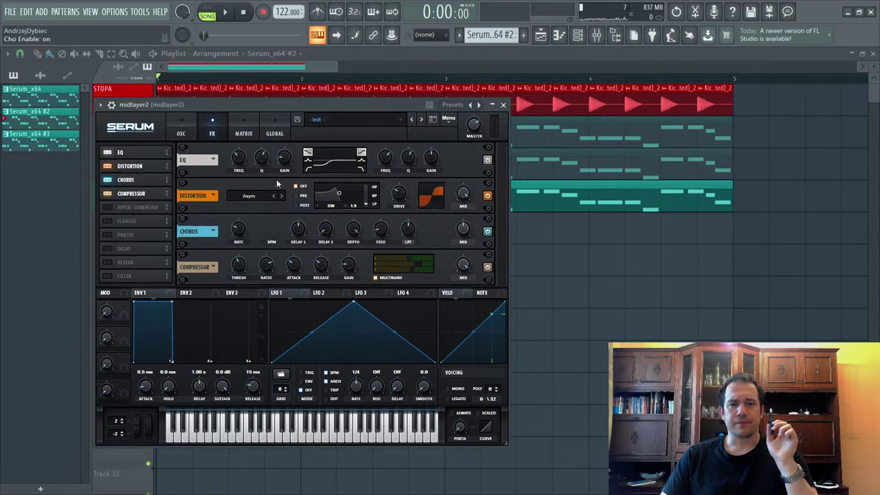
click(230, 13)
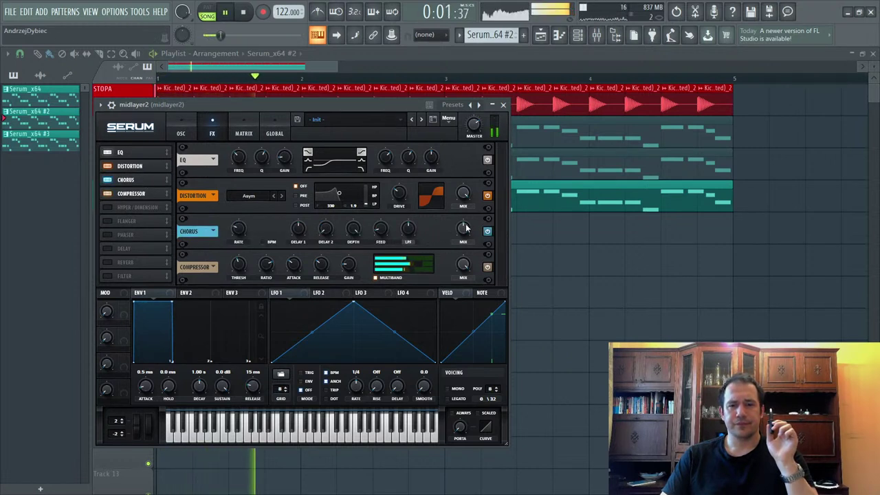
drag(469, 232, 493, 182)
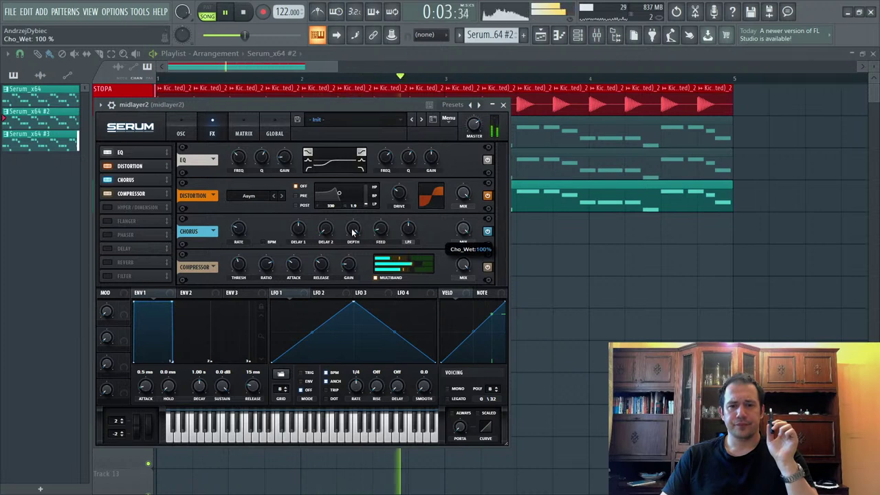
drag(353, 231, 336, 265)
drag(459, 231, 457, 257)
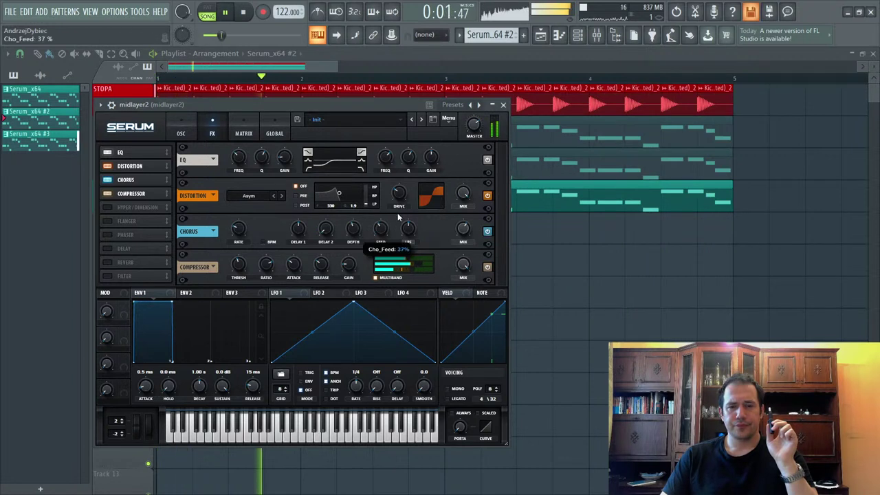
mouse_move(464, 238)
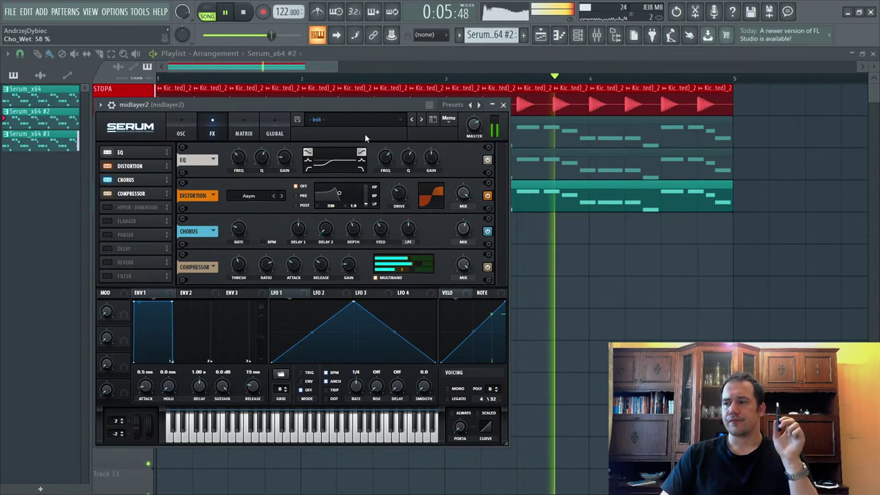
key(space)
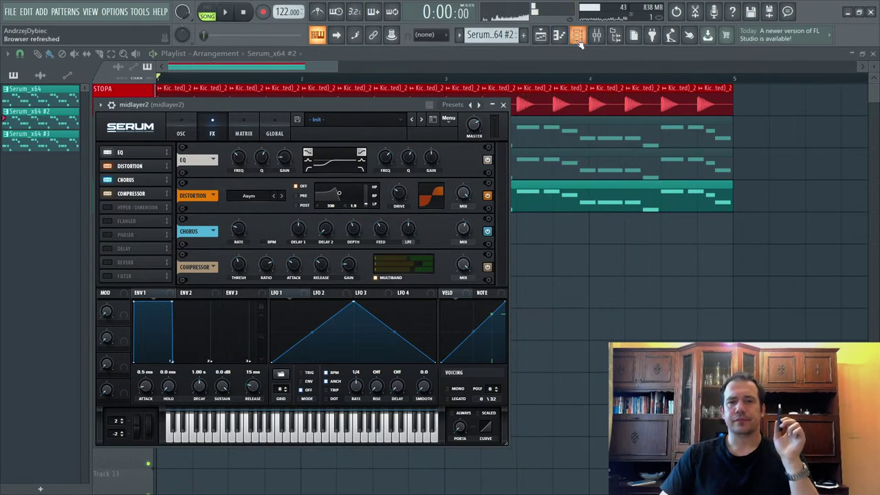
Step: Insert Fruity Parametric EQ 2 followed by Fruity Soft Clipper on the midlayer2 mixer track
key(F9)
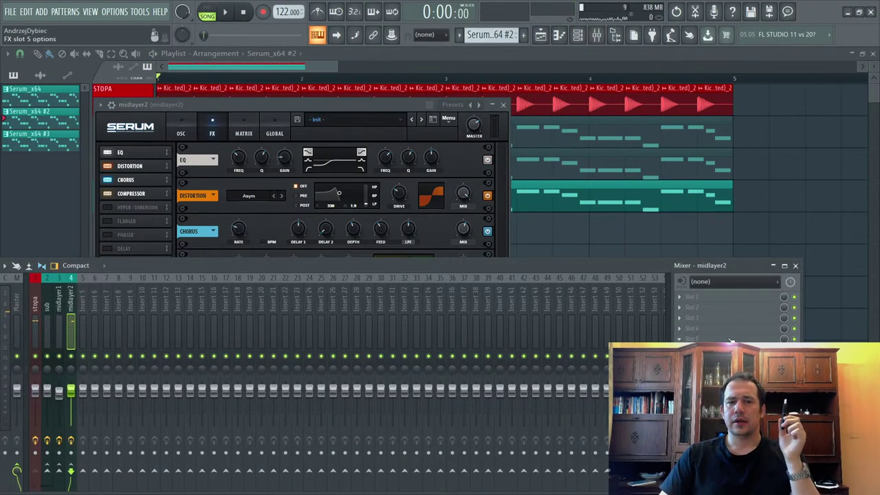
click(711, 303)
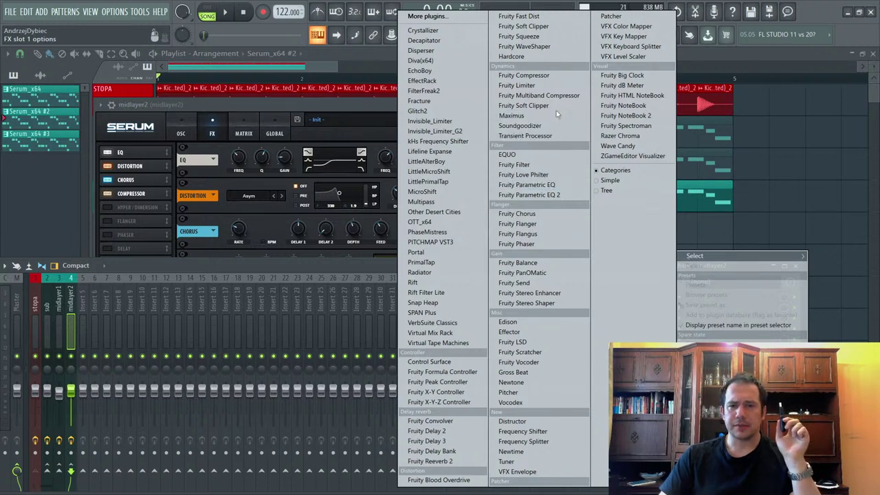
click(523, 105)
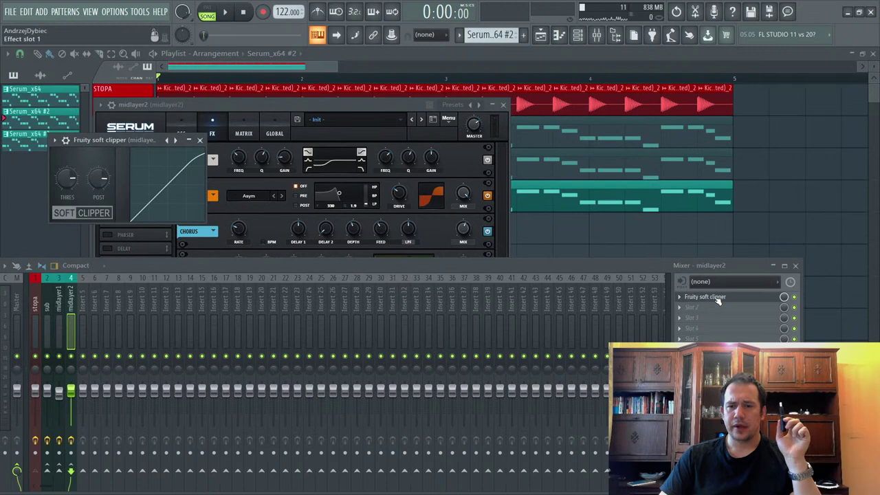
right_click(715, 297)
click(528, 196)
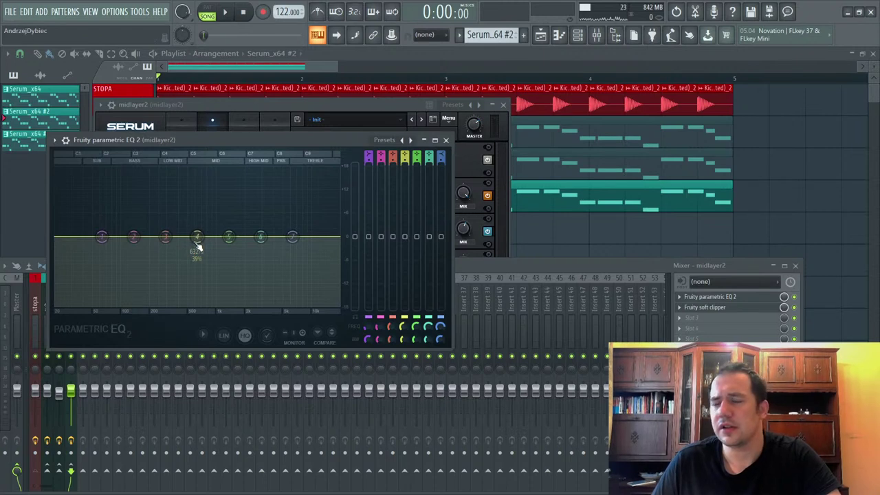
Step: Shape the midlayer2 EQ during playback: cut bands 4 and 7, move band 6 down in frequency and boost it, and raise band 2
key(space)
mouse_move(197, 240)
mouse_down()
mouse_move(197, 214)
mouse_move(196, 244)
mouse_up()
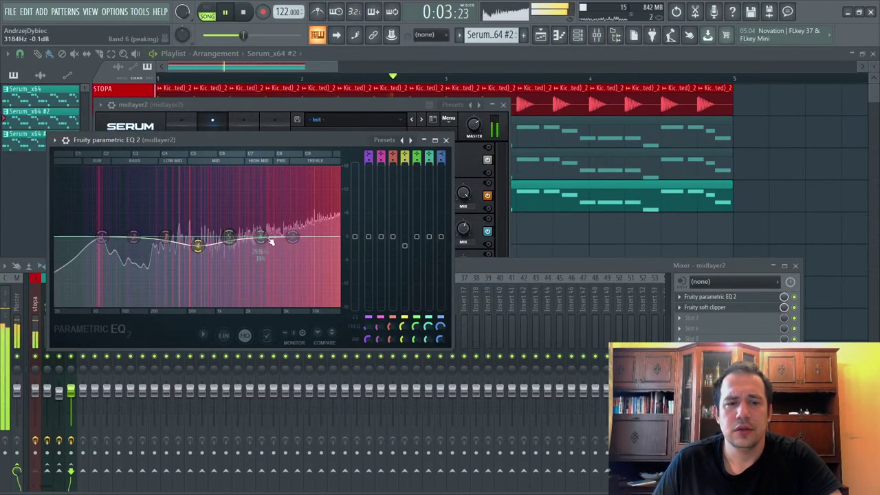
drag(293, 236, 298, 248)
drag(261, 237, 233, 214)
drag(134, 236, 89, 227)
key(space)
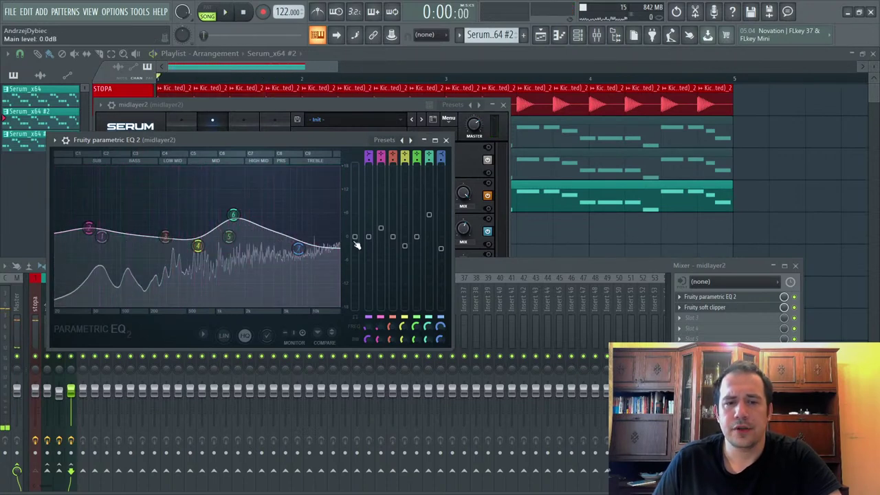
Step: Raise the EQ's main level to 8.0 dB and audition the result
drag(356, 243, 355, 207)
key(space)
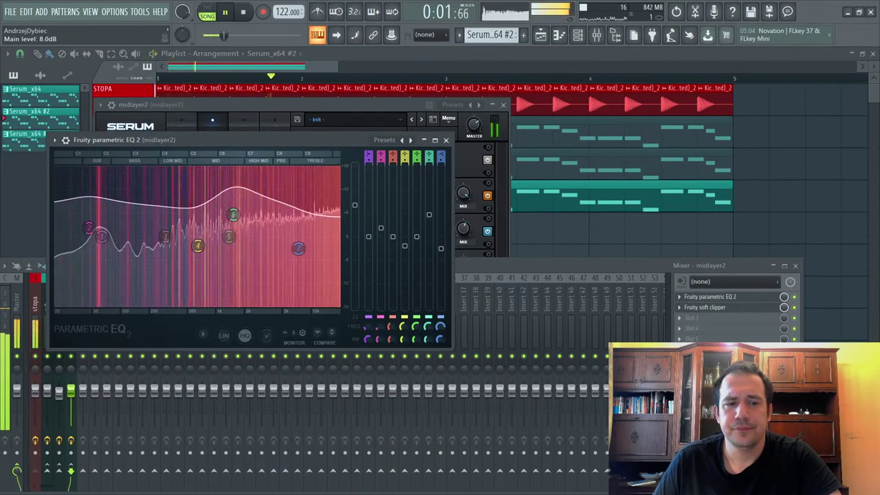
key(space)
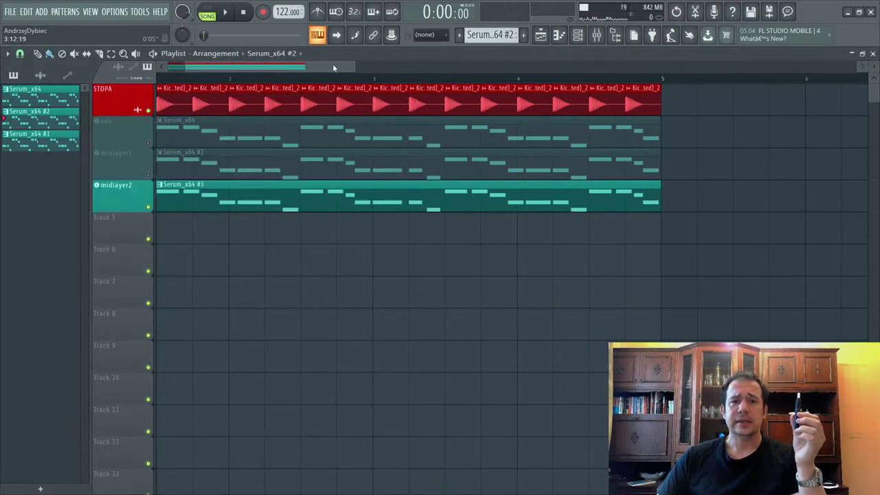
Step: Refine the midlayer2 EQ during playback by lowering band 7 to about -4.1 dB, reducing band 6's boost and turning band 2 into a cut
scroll(333, 68, up, 1)
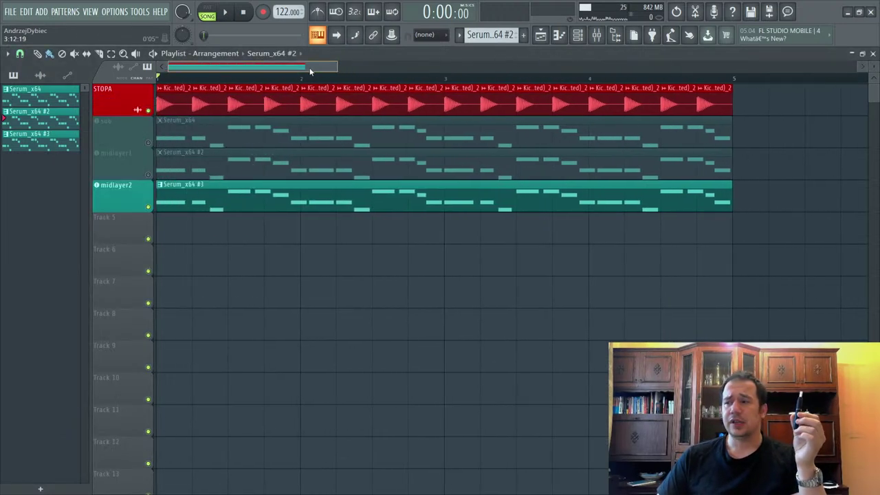
scroll(335, 68, up, 1)
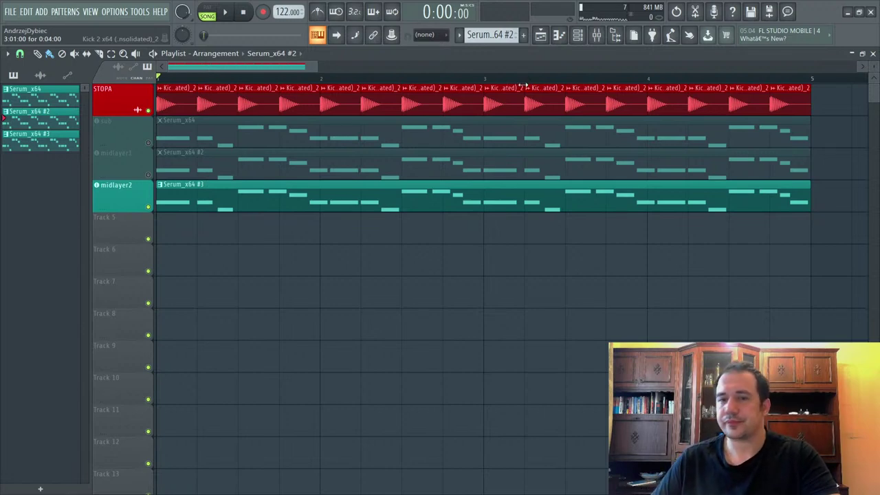
key(space)
key(space)
key(F9)
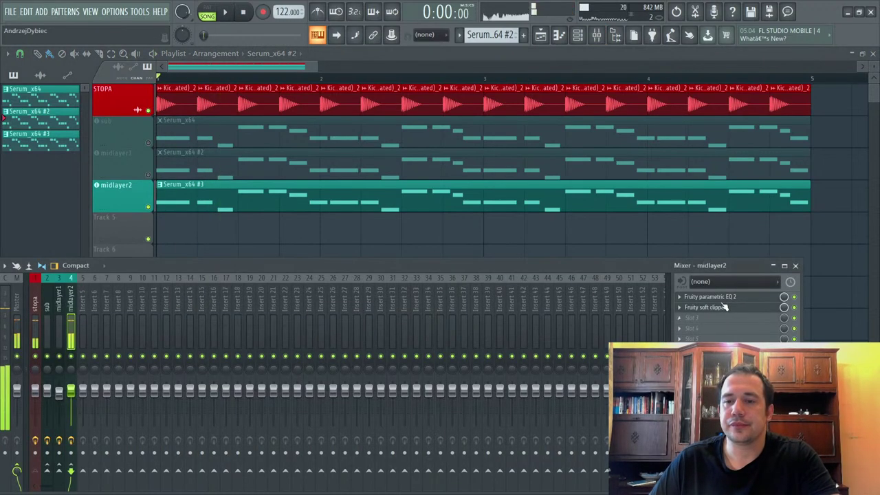
click(711, 296)
key(space)
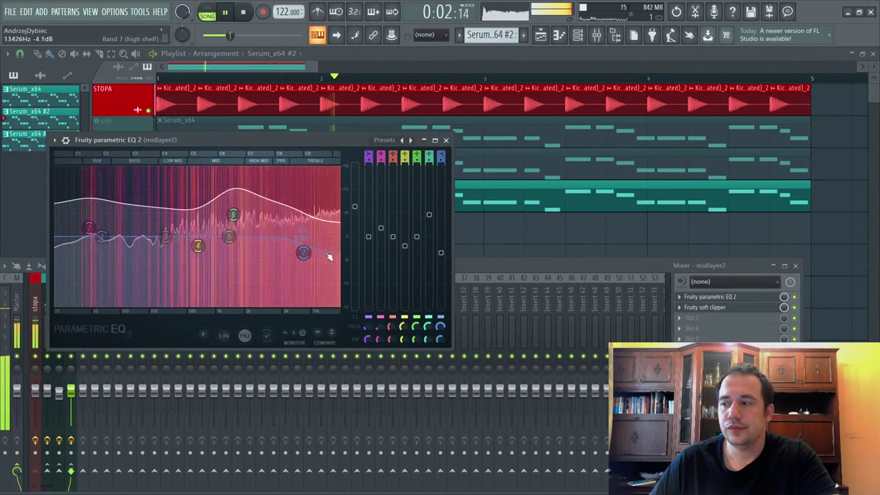
drag(233, 214, 233, 225)
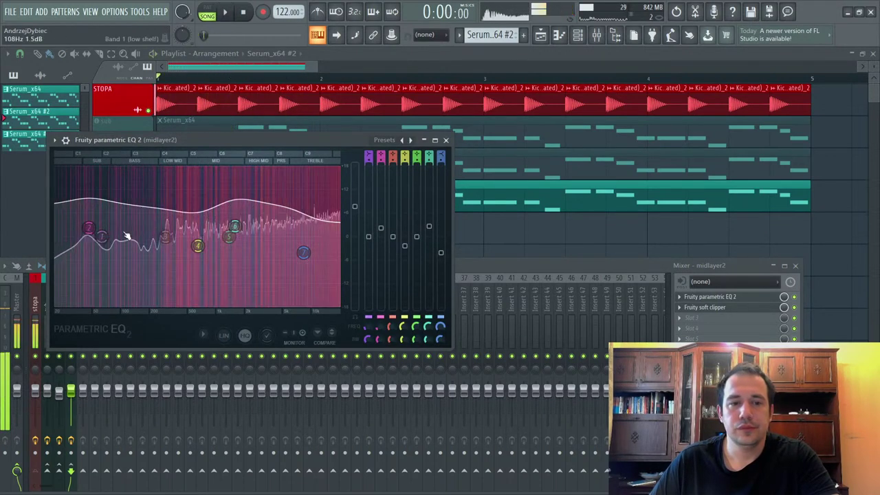
drag(89, 228, 111, 252)
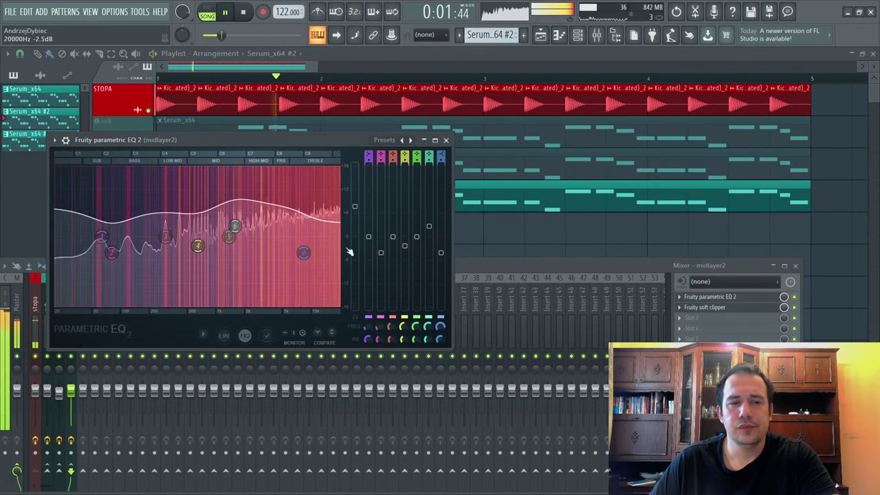
Step: Audition the arrangement in the playlist and unmute the midlayer1 track
click(473, 267)
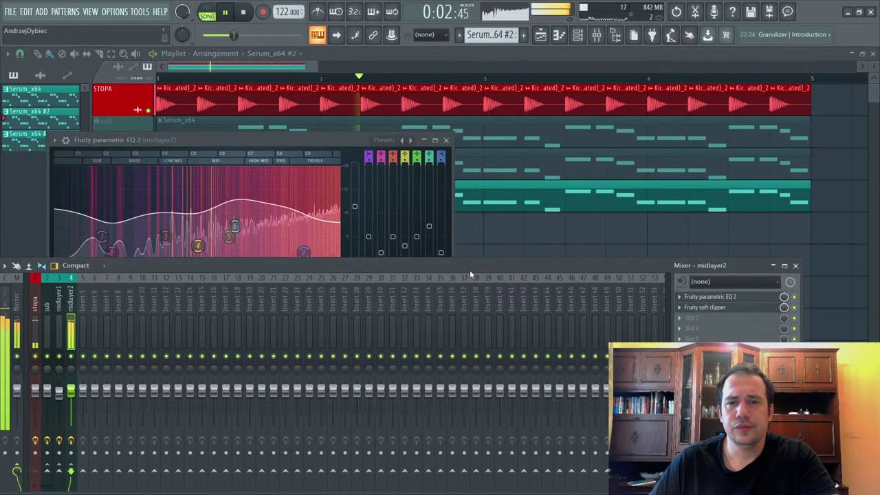
click(350, 58)
scroll(369, 267, down, 1)
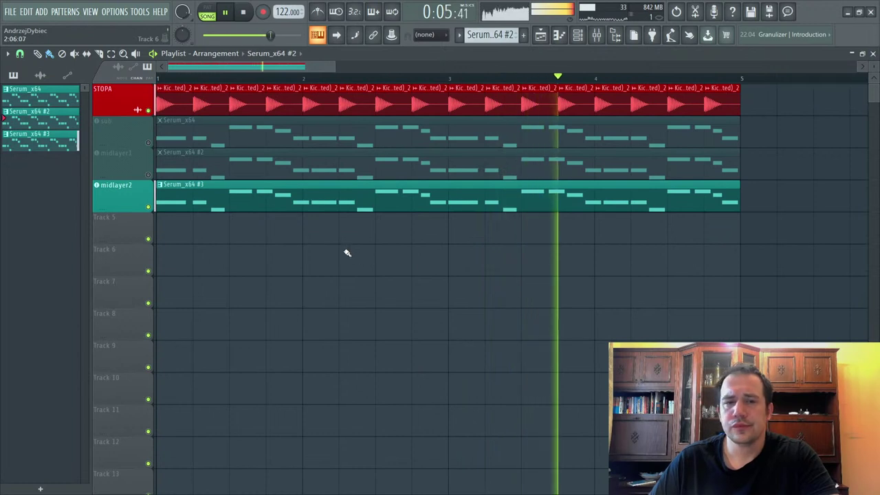
key(space)
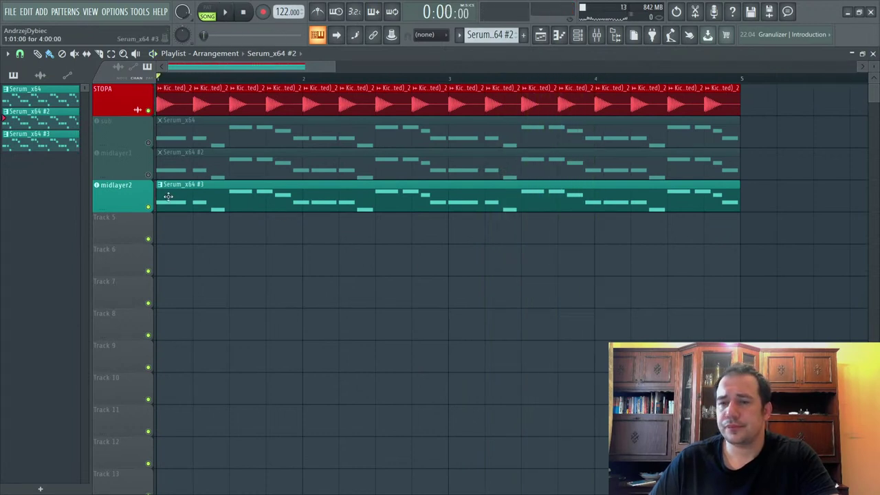
key(space)
click(149, 175)
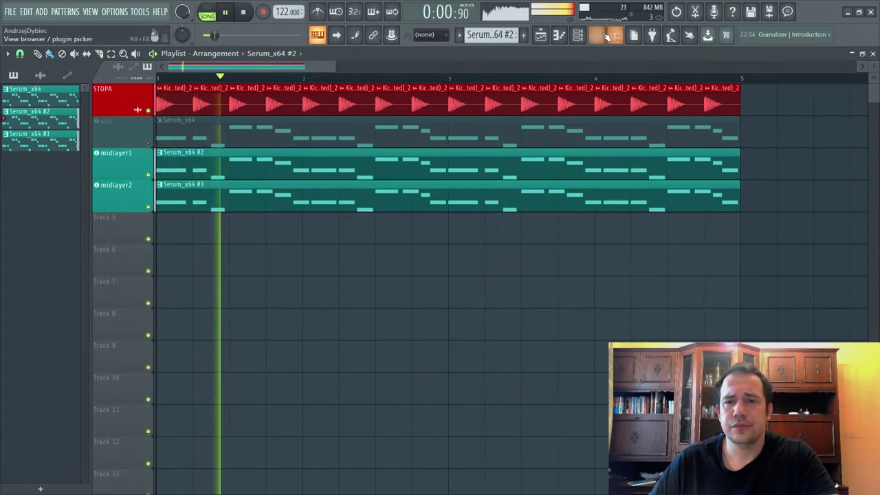
Step: Stop playback, open the midlayer2 Serum patch and enable its MG Low 12 filter
click(596, 35)
key(space)
click(577, 35)
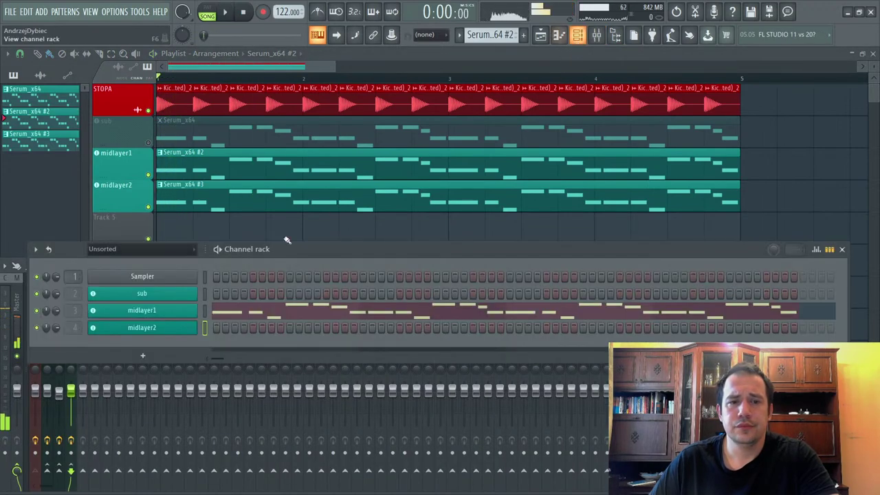
click(167, 328)
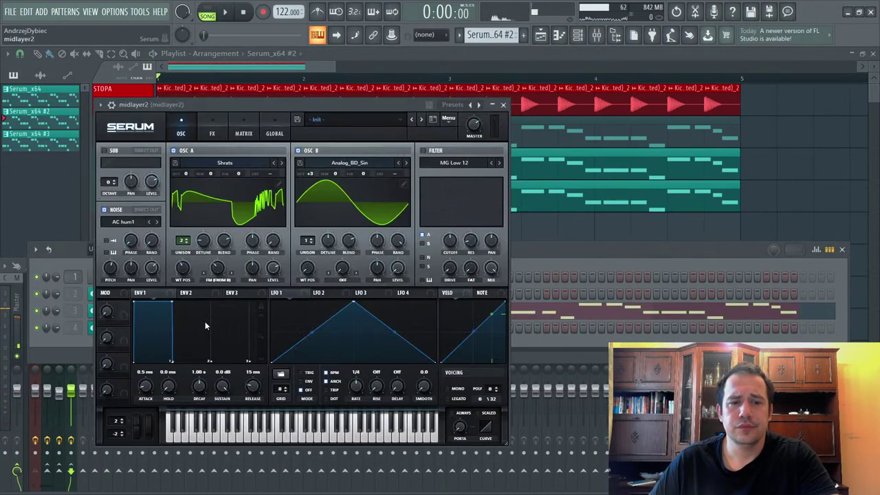
click(424, 152)
click(205, 11)
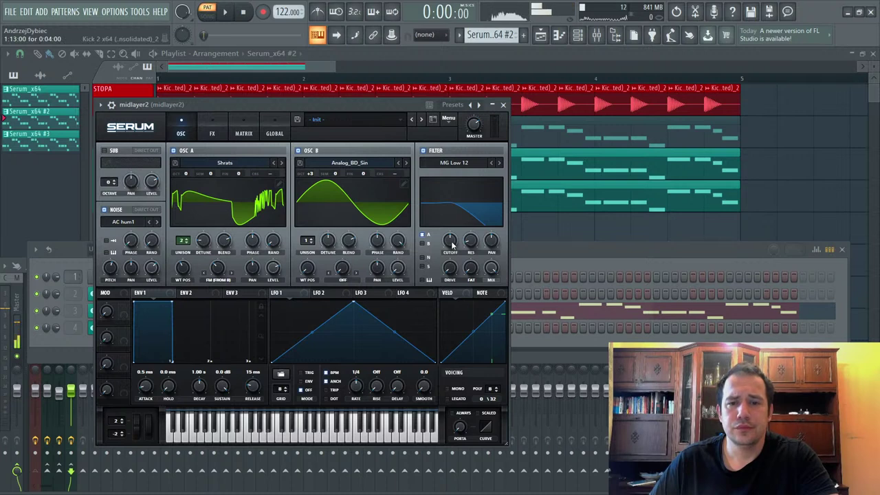
click(512, 55)
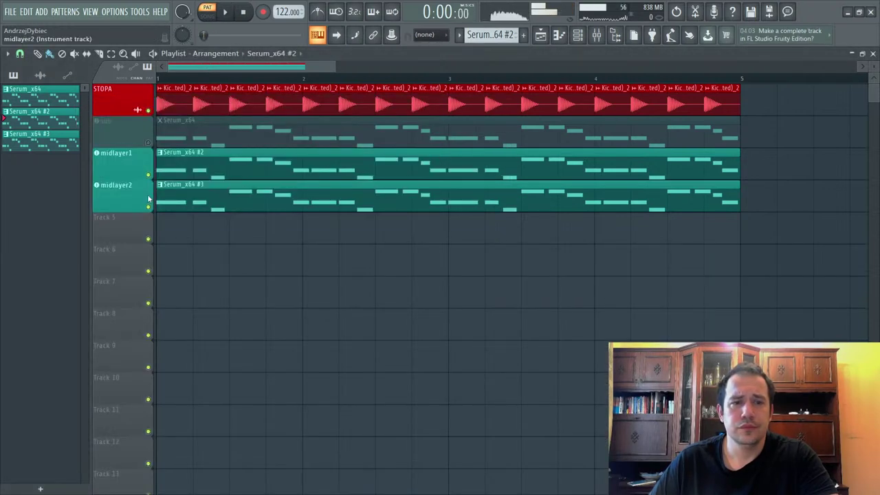
click(143, 198)
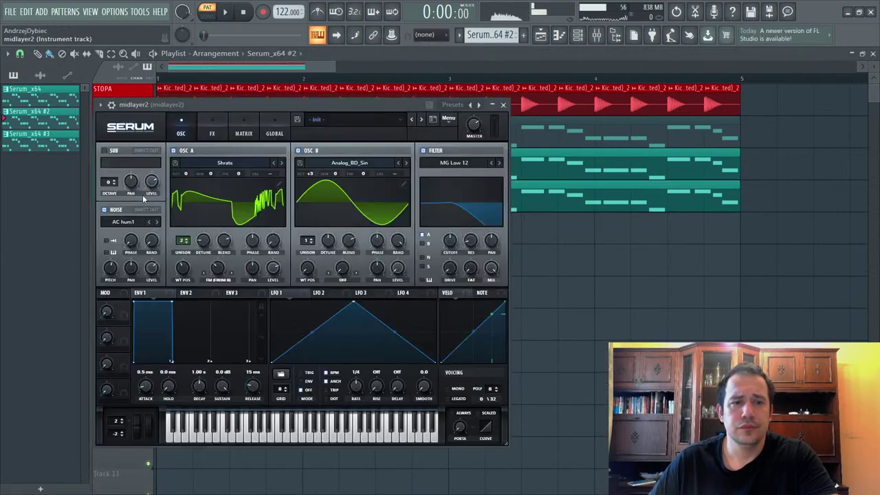
click(578, 38)
click(331, 59)
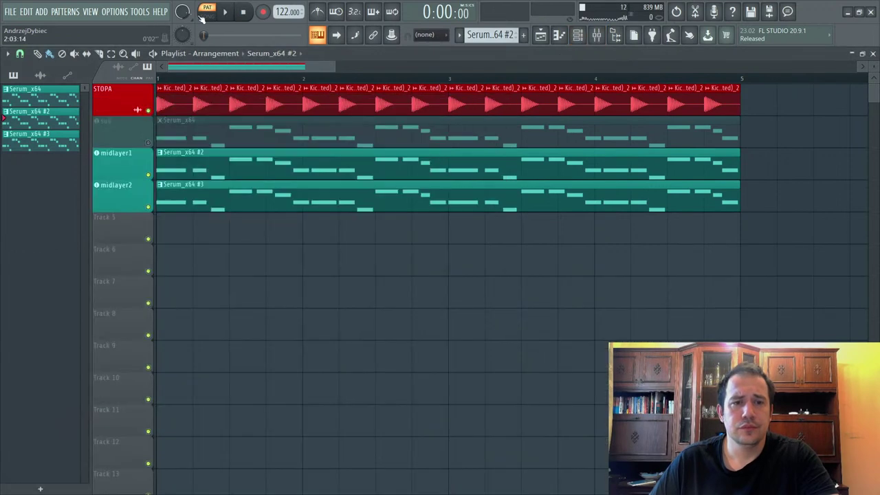
key(l)
key(space)
key(space)
Step: Reopen the midlayer2 Serum patch and lower the filter cutoff to about 61 Hz during playback
click(130, 193)
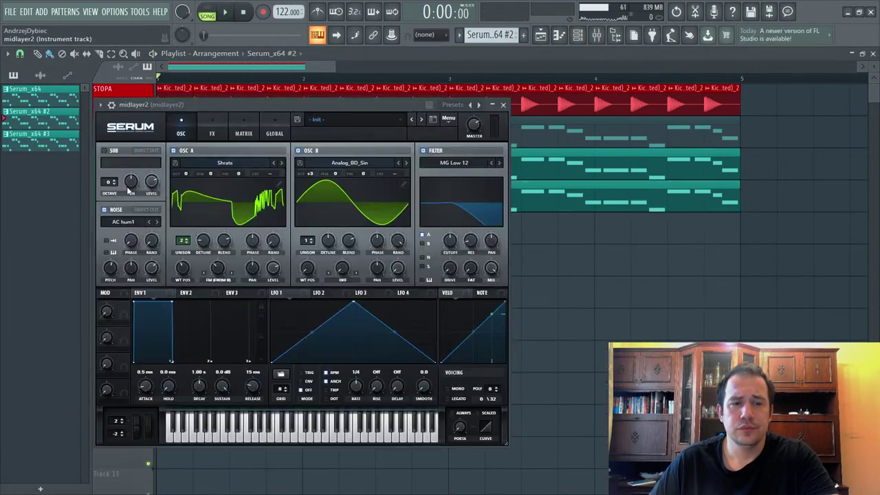
key(space)
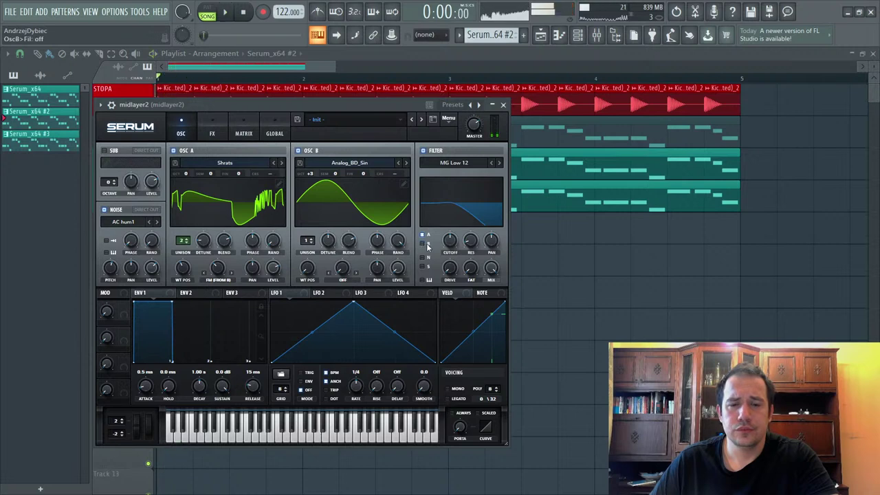
key(space)
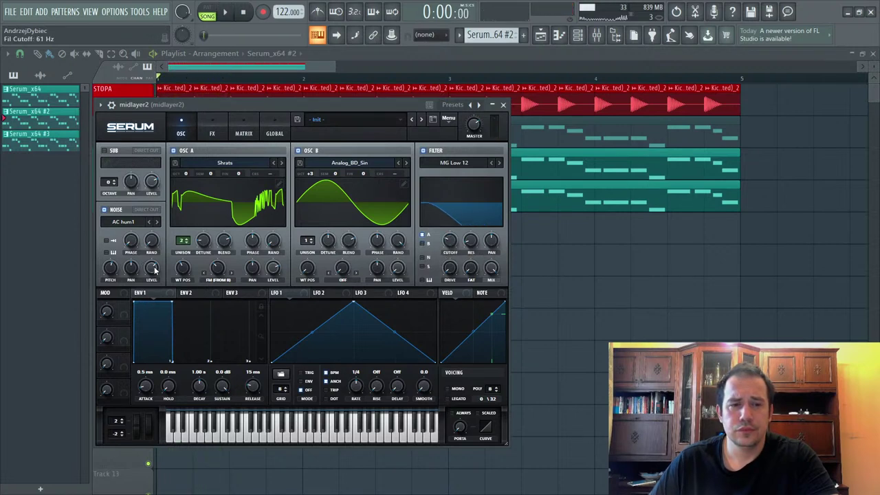
Step: Reshape LFO 1 into an early peak with a rounded decay, set it to envelope mode and turn off its BPM sync
drag(352, 303, 296, 320)
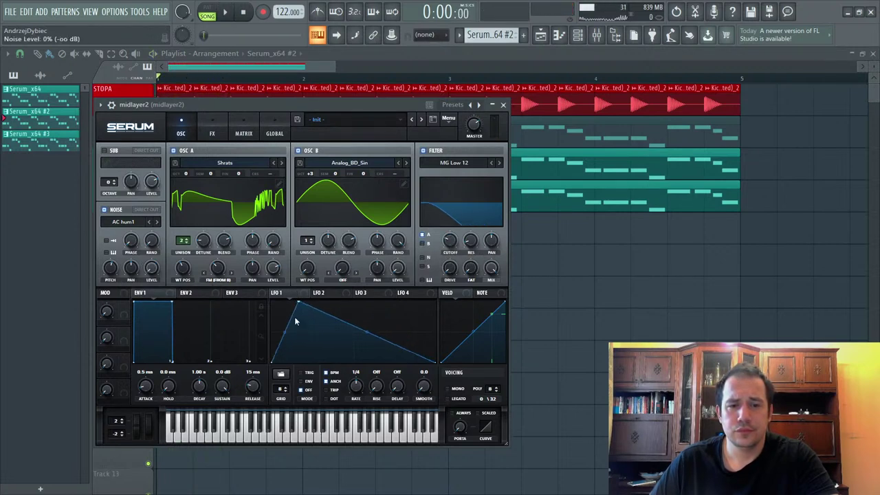
drag(369, 332, 363, 315)
key(space)
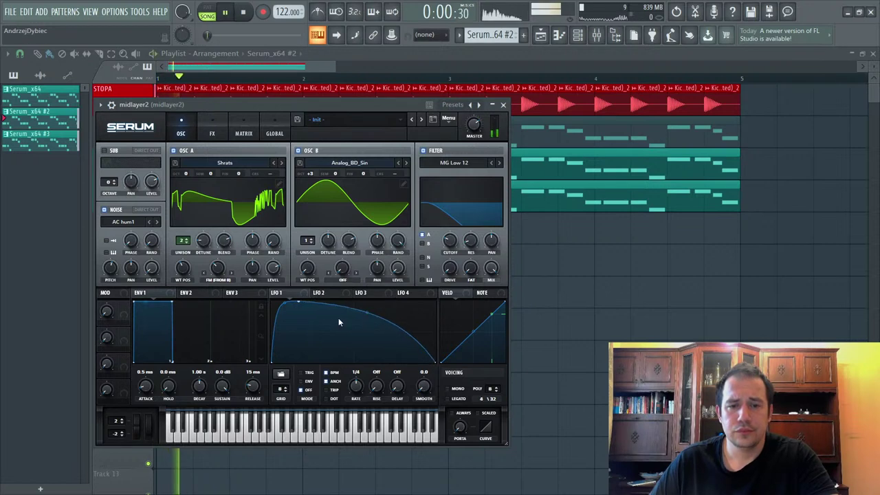
click(335, 373)
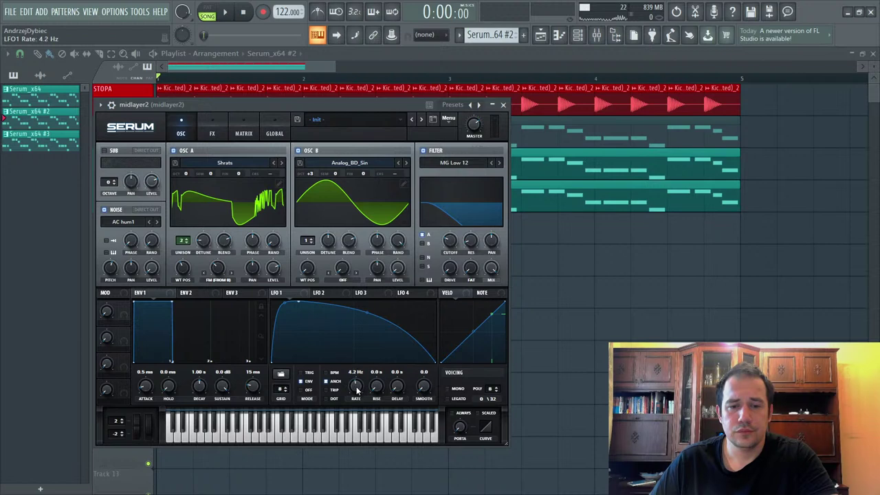
Step: Assign LFO 1 at 2.8 Hz to the filter cutoff, adjust the modulation amount and resonance, and set the filter drive to 39% during playback
drag(450, 242, 450, 242)
key(space)
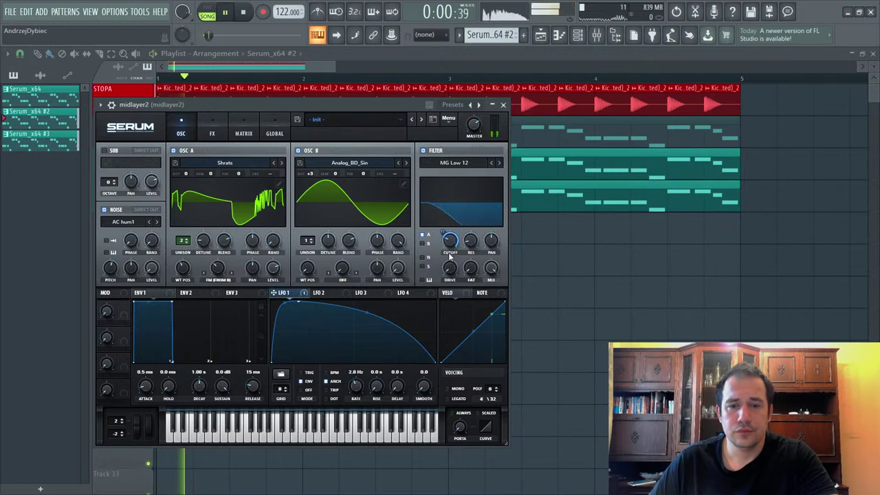
drag(444, 235, 471, 238)
drag(450, 270, 471, 240)
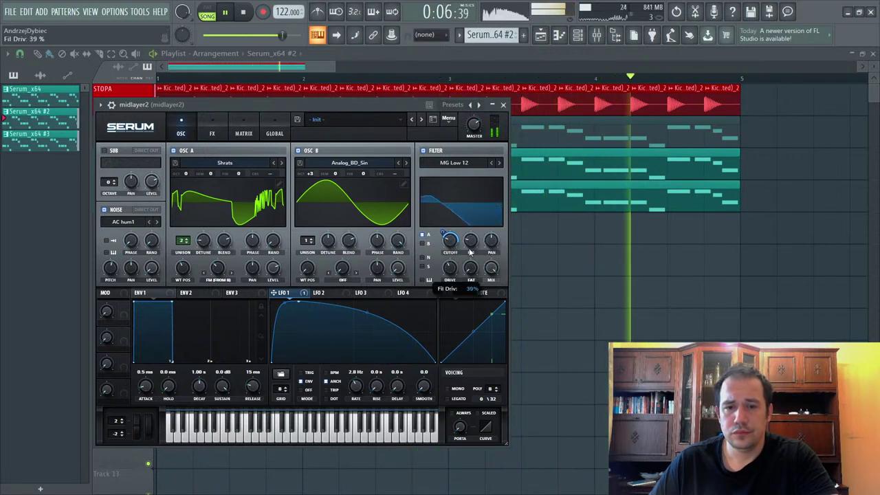
key(space)
Step: Assign LFO 1 to oscillator A's FM warp with a modulation amount of 14, and set the warp to 19% while auditioning
key(space)
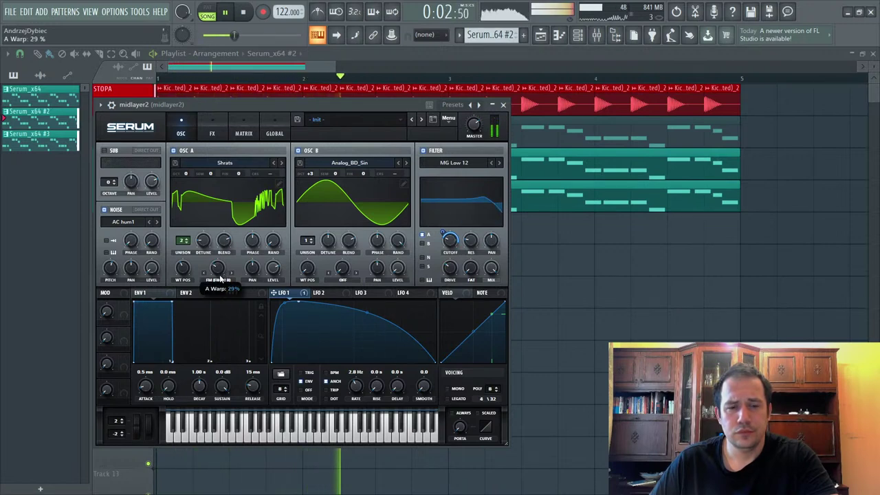
key(space)
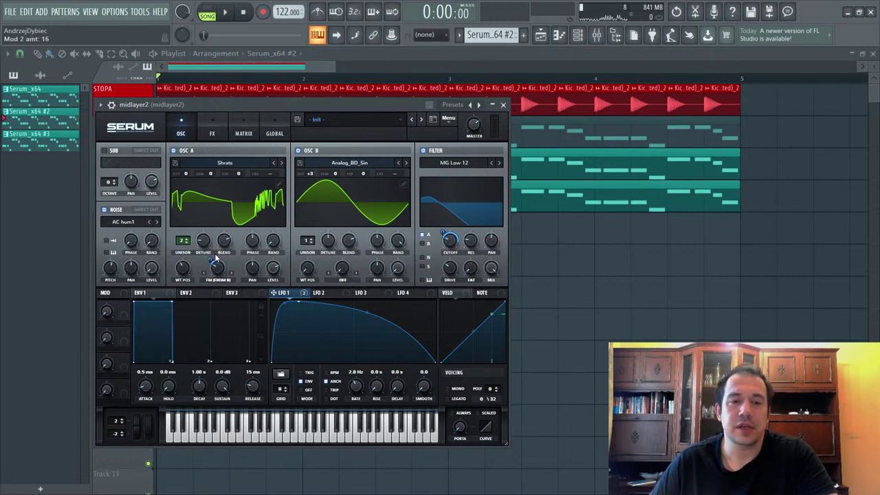
right_click(220, 276)
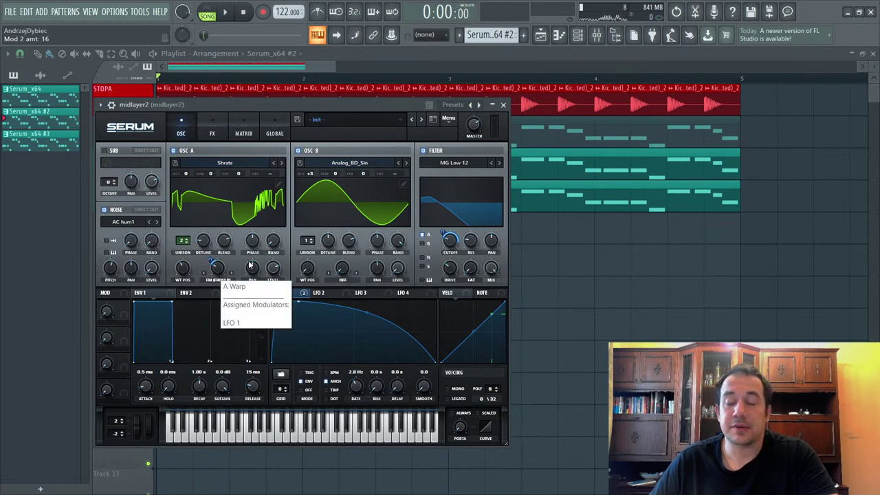
right_click(214, 266)
click(242, 282)
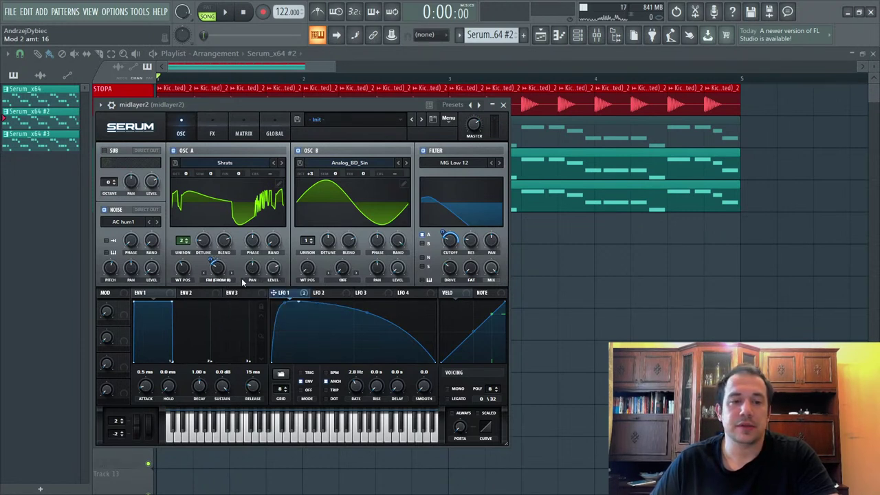
right_click(225, 277)
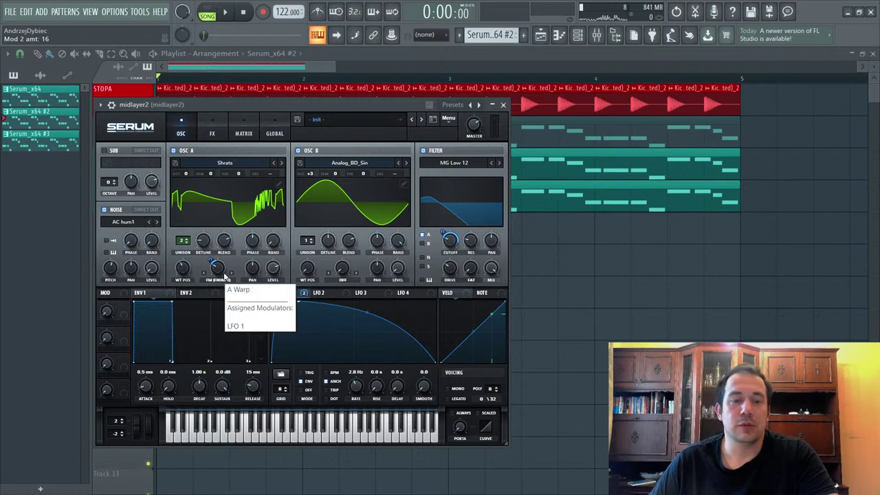
drag(210, 260, 210, 262)
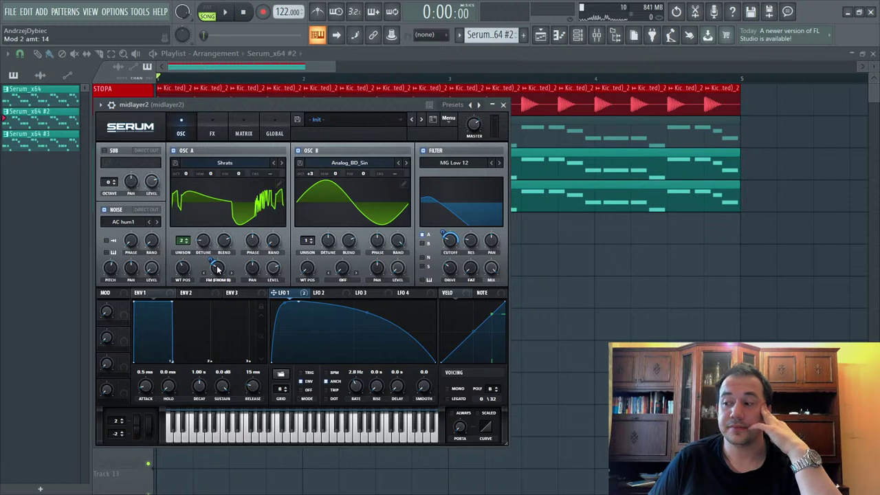
key(space)
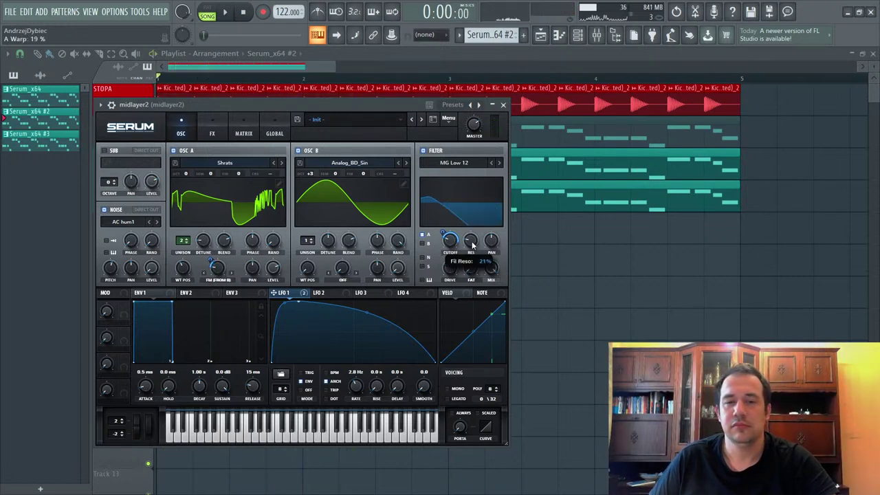
Step: Fine-tune midlayer2's filter cutoff, set the filter drive to 32% and set the chorus mix to 68% during playback
mouse_move(448, 254)
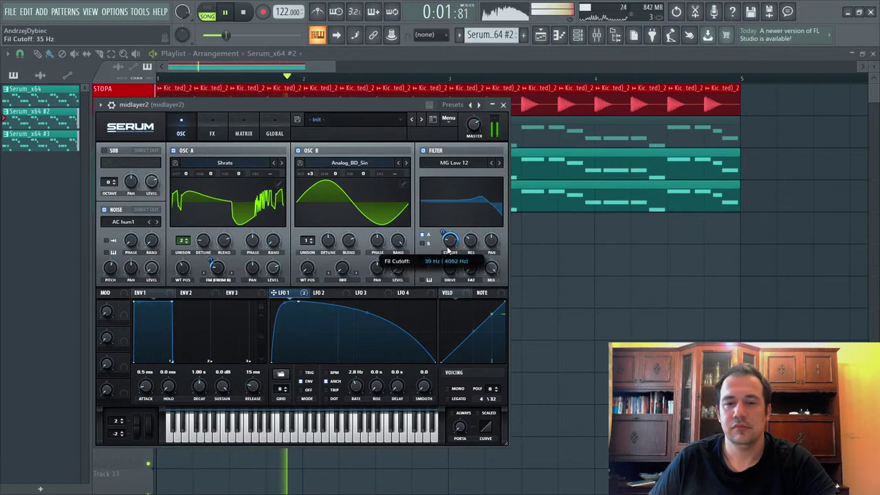
drag(447, 256, 470, 251)
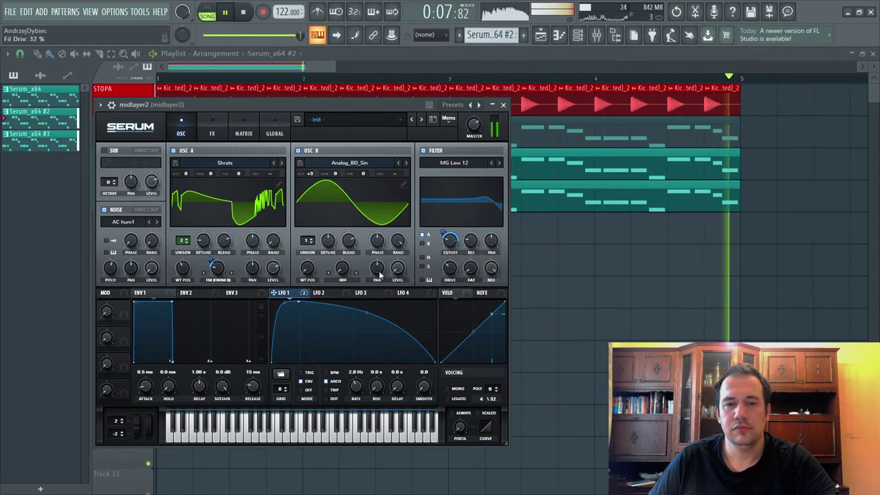
click(211, 134)
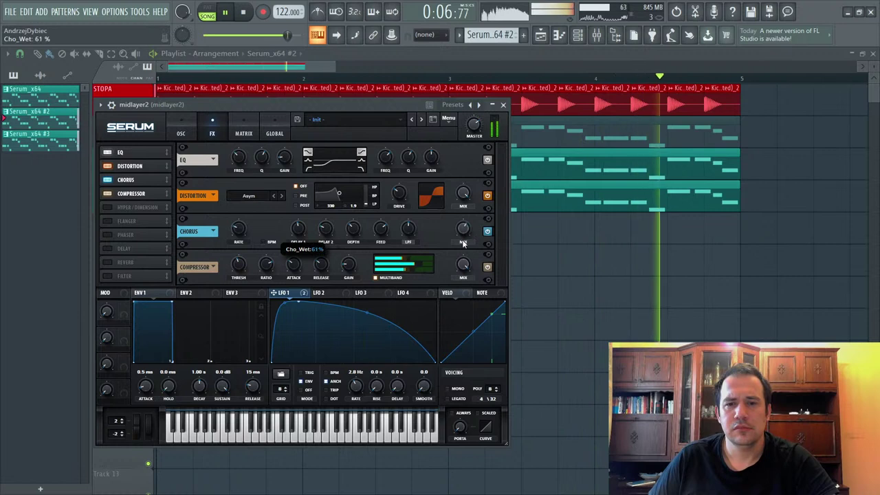
scroll(471, 231, down, 4)
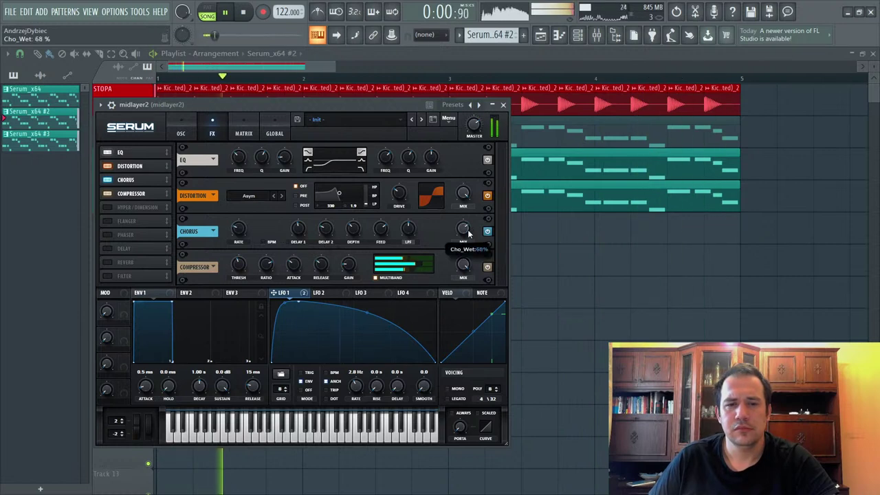
Step: Balance the midlayer1 and midlayer2 mixer levels during playback, lowering midlayer1 and setting midlayer2 to about 92%
click(597, 38)
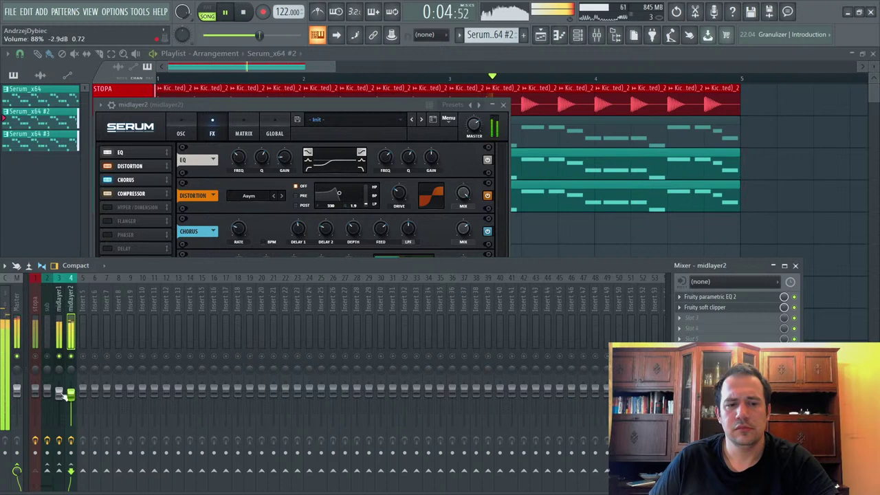
drag(61, 394, 74, 395)
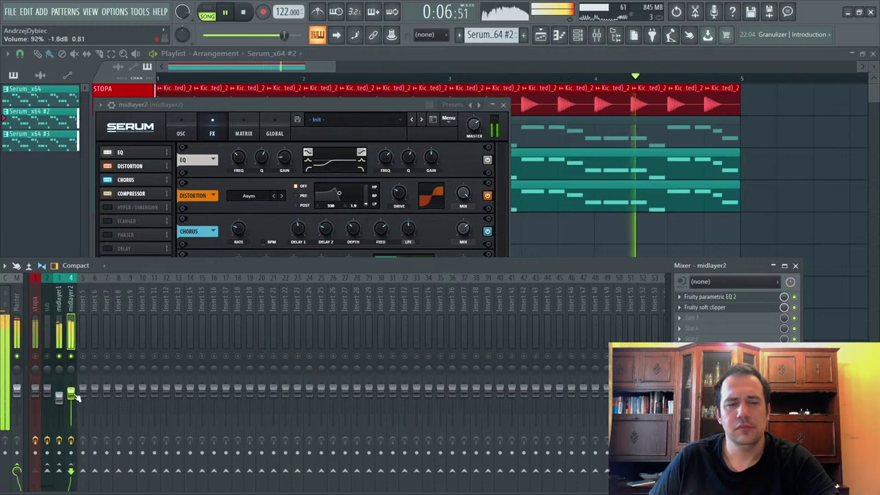
key(space)
key(space)
key(space)
Step: Unmute the sub track in the playlist and play all layers together with the mixer in view
click(278, 79)
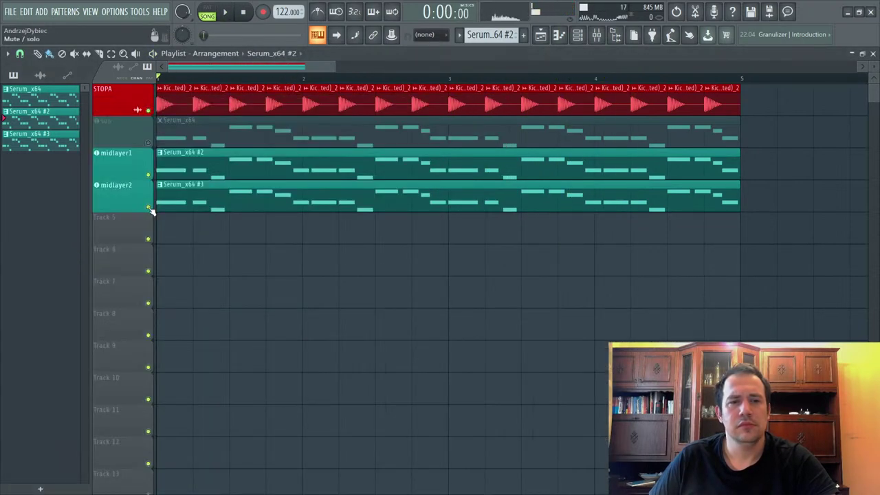
click(148, 143)
key(space)
key(F9)
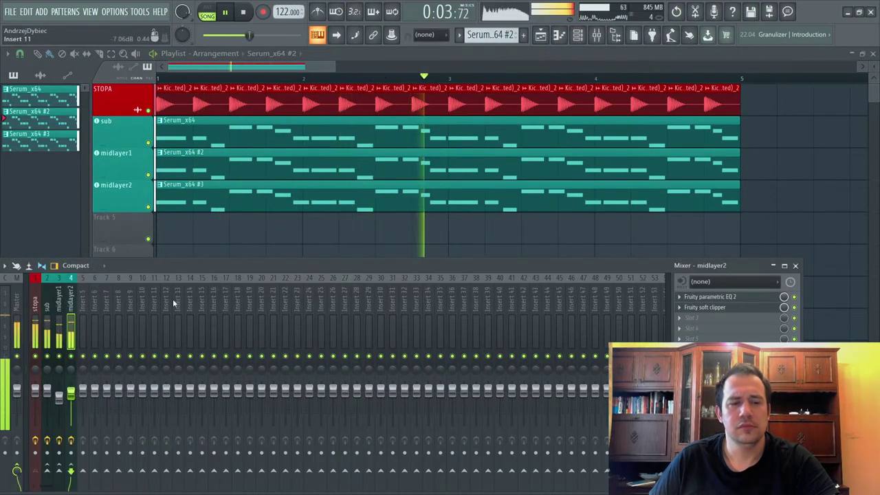
Step: Reopen the midlayer2 Serum patch and set oscillator A's octave to +1 during playback
double_click(121, 195)
key(space)
key(q)
click(181, 130)
key(q)
key(q)
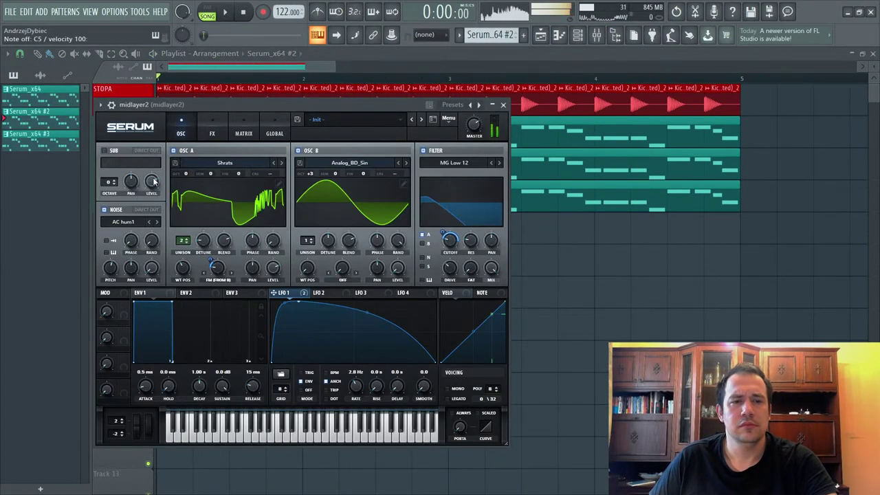
key(space)
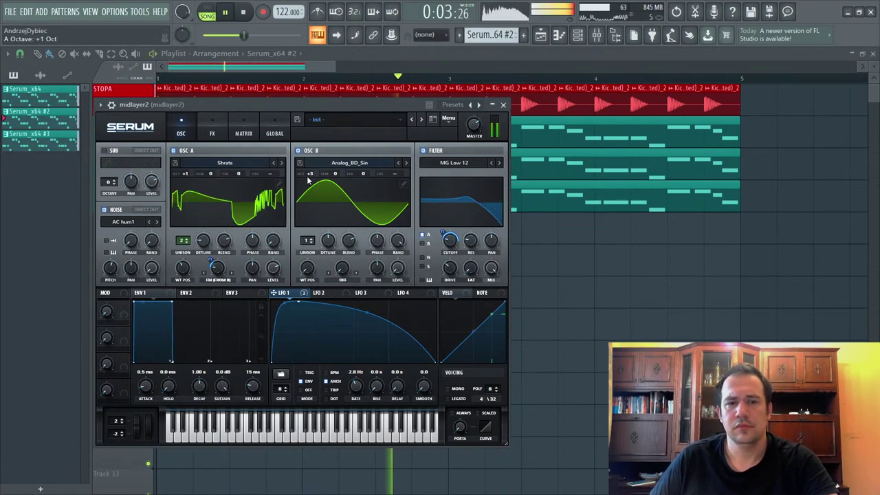
mouse_move(309, 175)
mouse_down()
mouse_move(322, 168)
mouse_move(309, 197)
mouse_move(311, 186)
mouse_up()
Step: Readjust midlayer2's mixer level against the other bass layers and bring all mixer tracks back out of solo
click(595, 38)
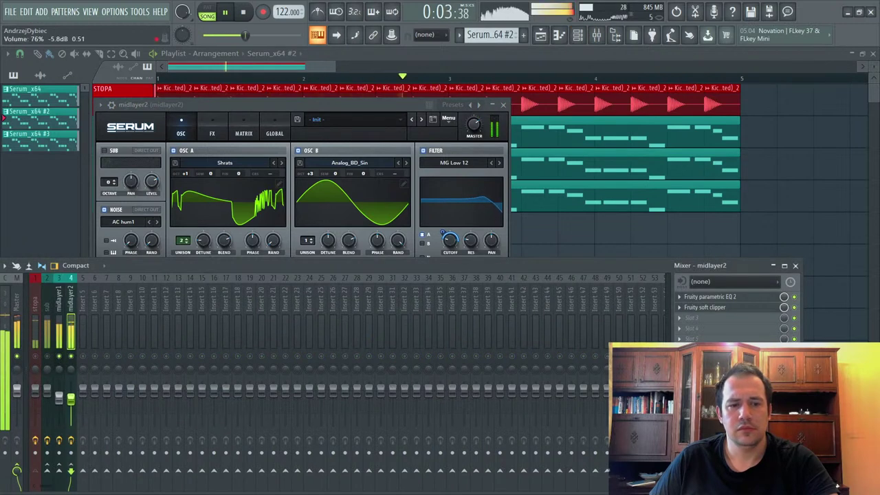
drag(71, 399, 71, 395)
right_click(71, 356)
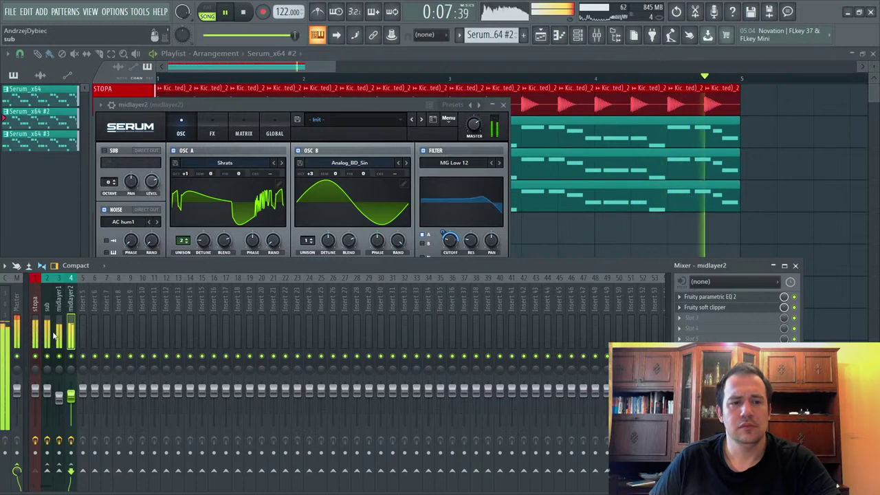
Step: Lower the kick's mixer fader, drop the three bass faders to zero and rebuild their balance, with midlayer2 at about 58%
key(space)
drag(36, 338, 56, 338)
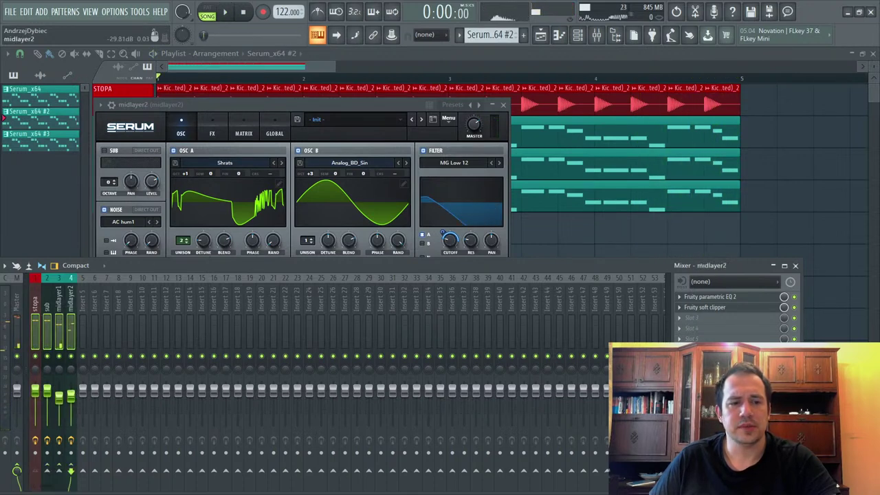
drag(70, 395, 71, 425)
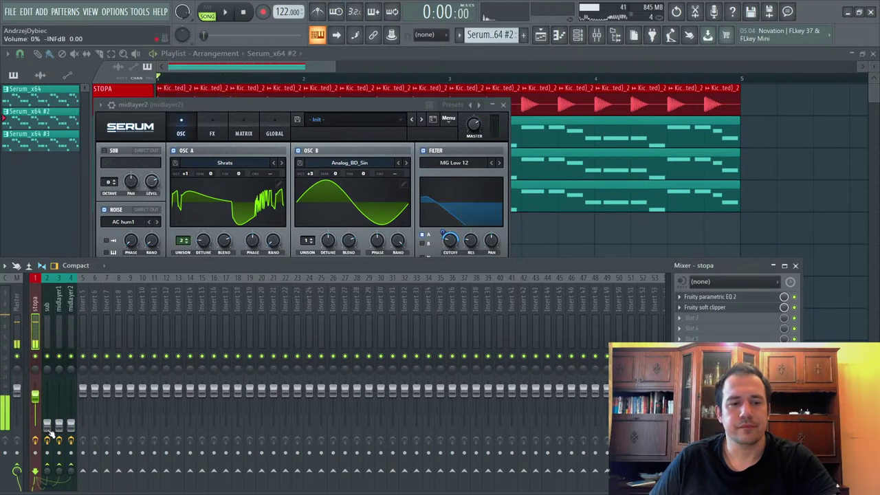
key(space)
drag(46, 422, 71, 405)
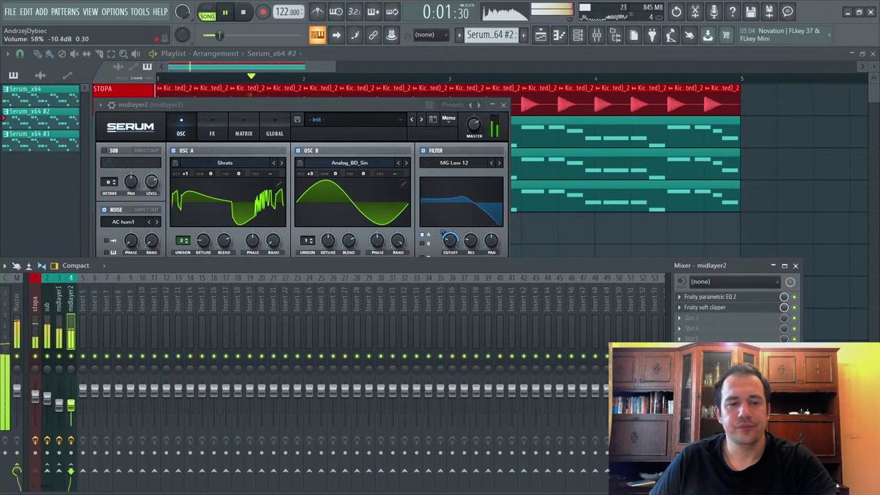
Step: Audition oscillator A at octave 0, restore it to +1, and set midlayer1's mixer level to about 65%
click(176, 217)
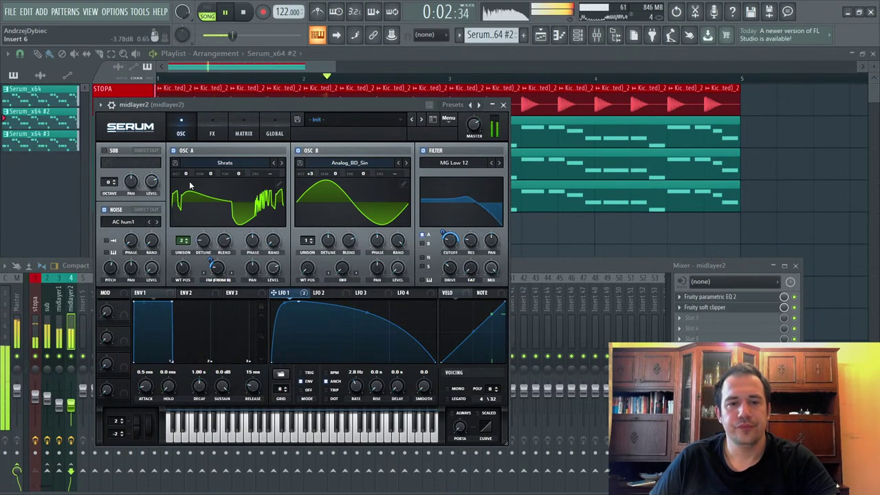
drag(187, 176, 187, 167)
key(space)
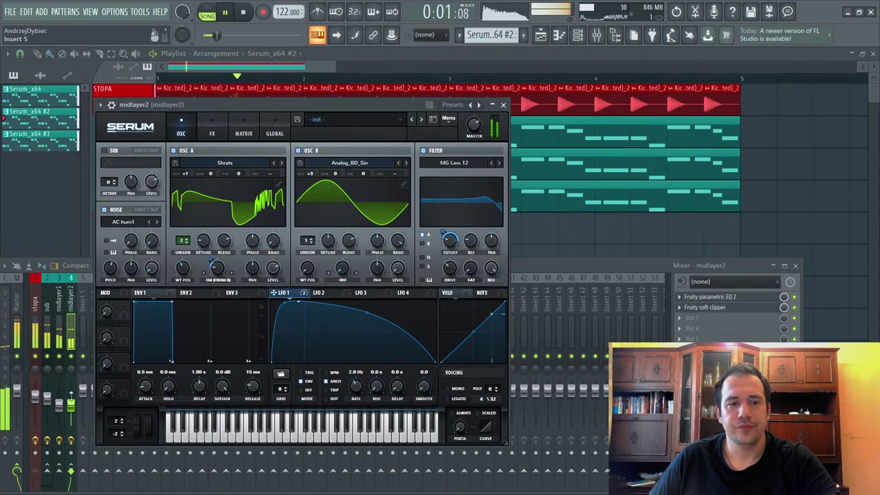
drag(70, 406, 59, 403)
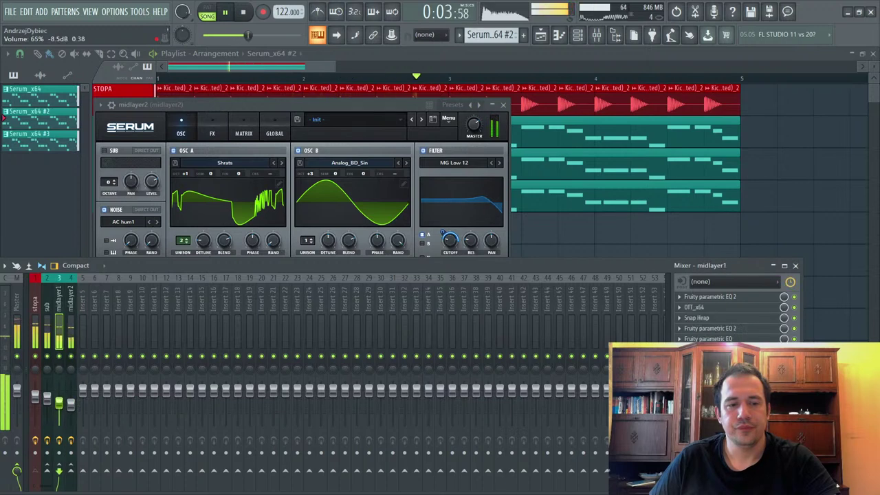
Step: Solo the sub, midlayer1 and midlayer2 mixer tracks and audition the bass layers without the kick
key(space)
right_click(47, 356)
click(408, 58)
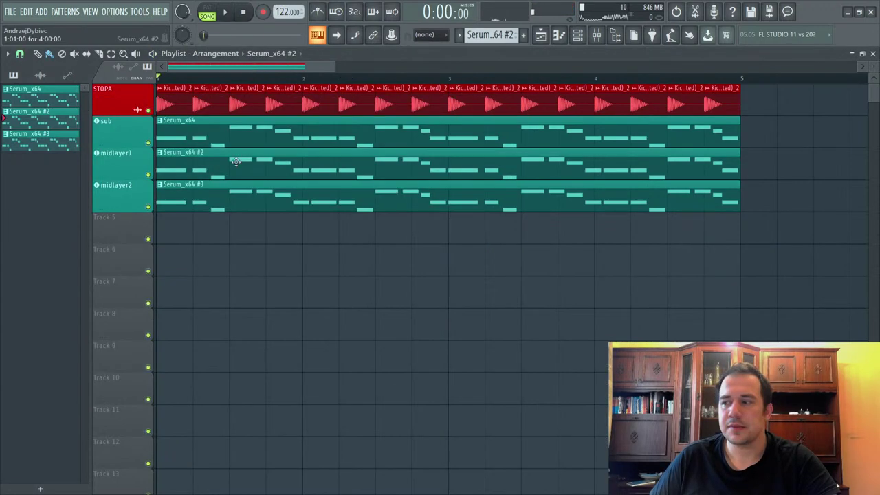
key(Page_Down)
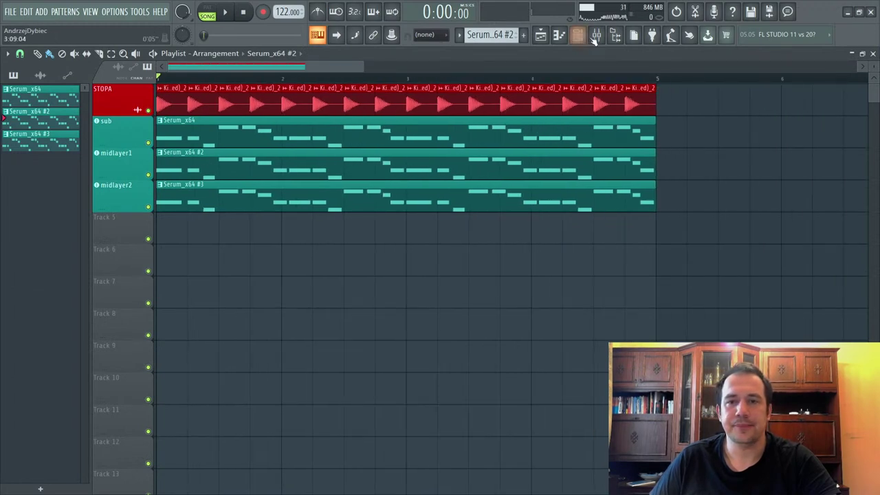
click(578, 36)
key(space)
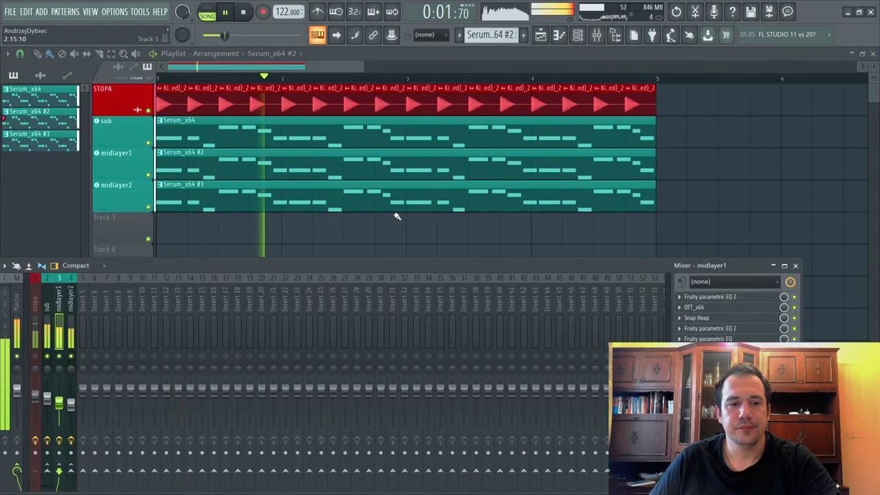
key(space)
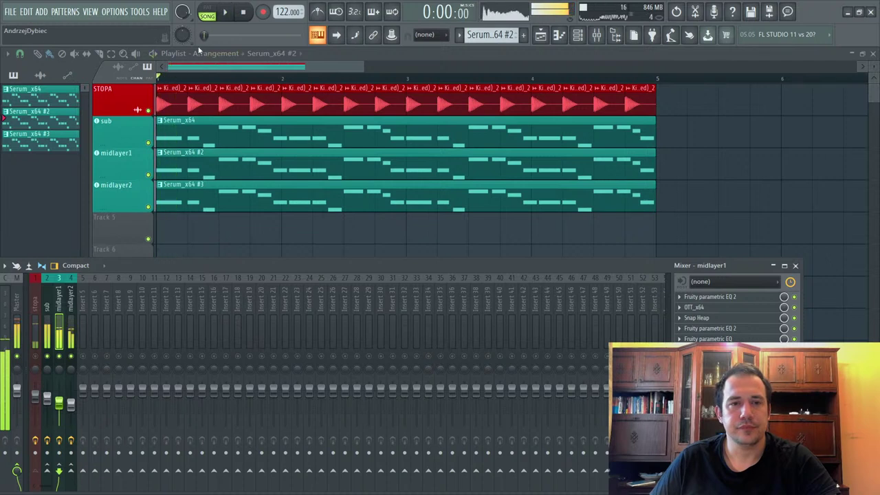
Step: Select the sub, midlayer1 and midlayer2 mixer tracks and lower their faders together slightly
drag(46, 337, 67, 337)
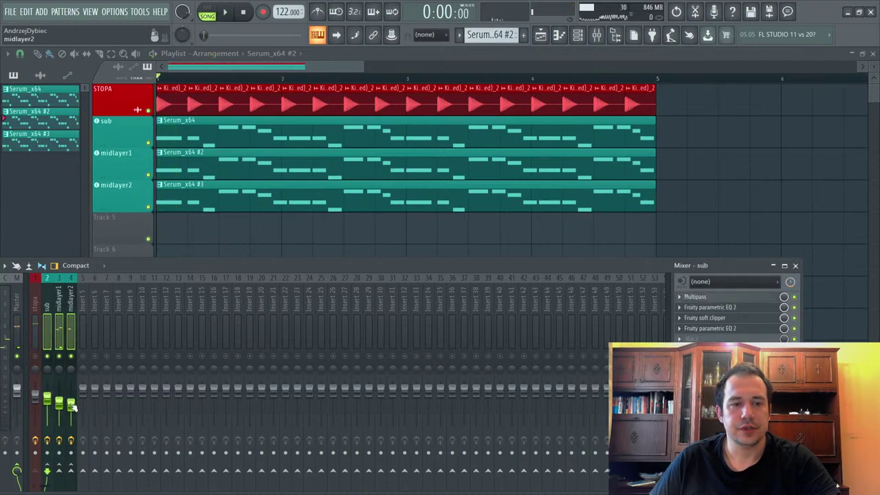
drag(71, 407, 71, 408)
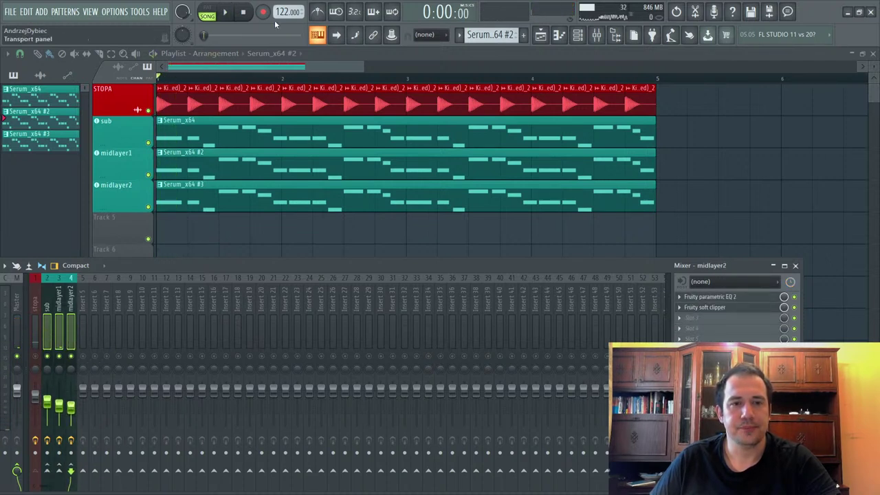
Step: Arm the Master mixer track for recording and enable audio in the recording filter
click(21, 454)
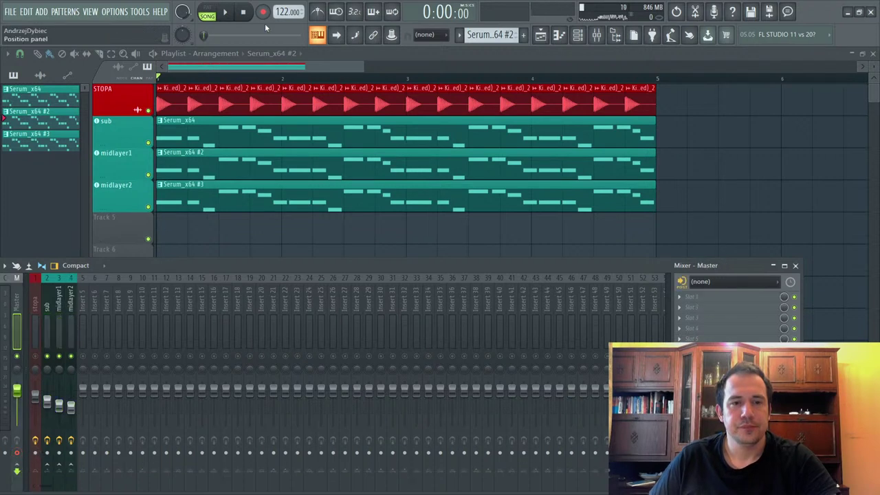
right_click(263, 12)
click(287, 51)
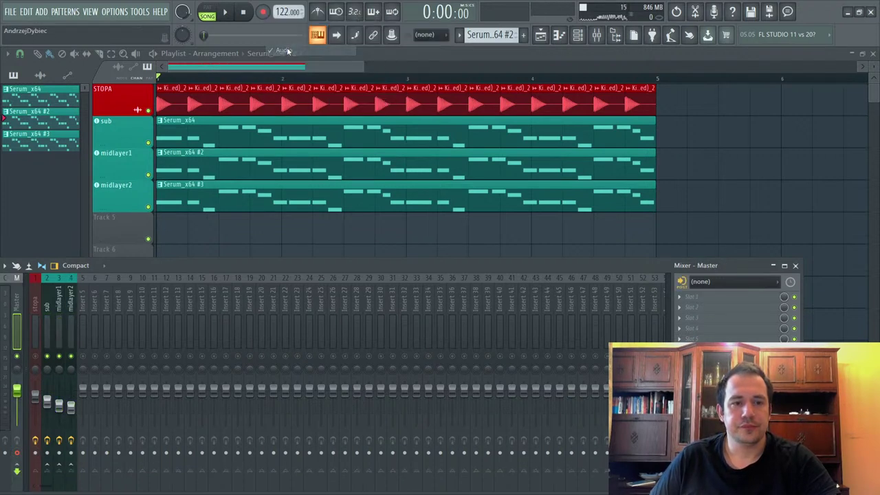
right_click(262, 12)
click(328, 45)
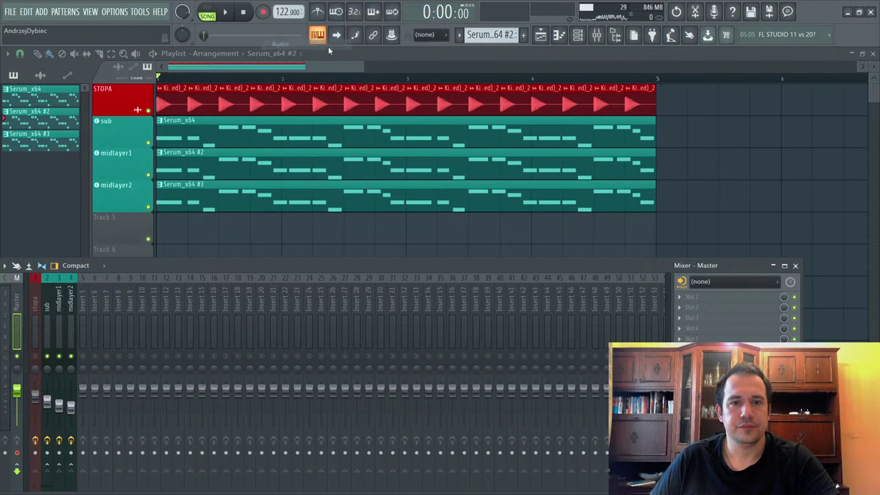
Step: Record the soloed bass layers from the Master as an audio clip on playlist Track 5, including the tail
key(F9)
key(space)
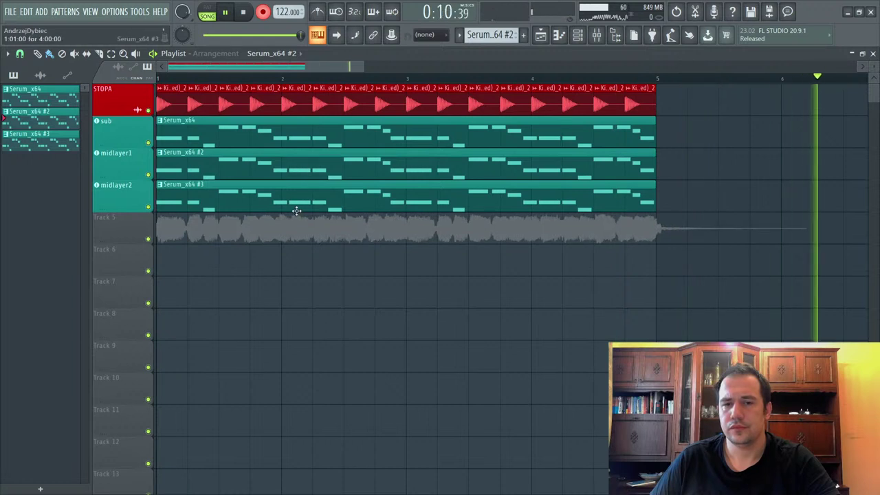
key(space)
Step: Shrink the sub, midlayer1 and midlayer2 playlist tracks and mute all clips on them
scroll(278, 289, down, 3)
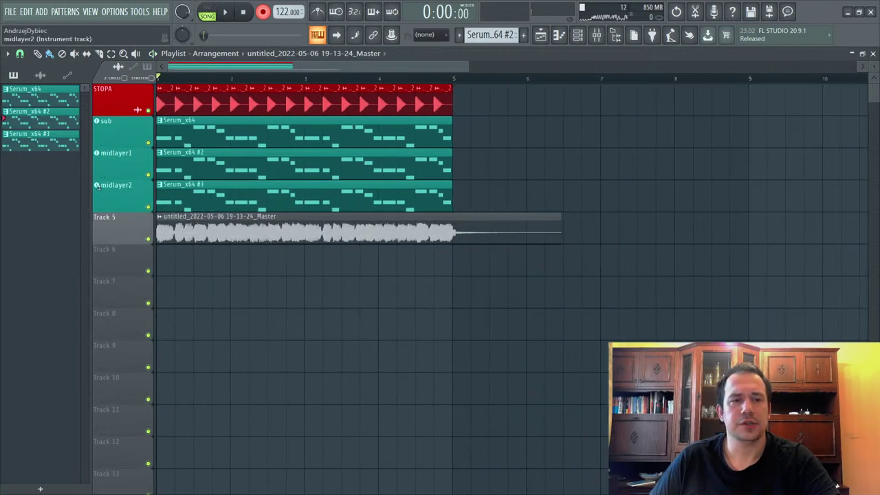
scroll(97, 185, down, 3)
right_click(110, 118)
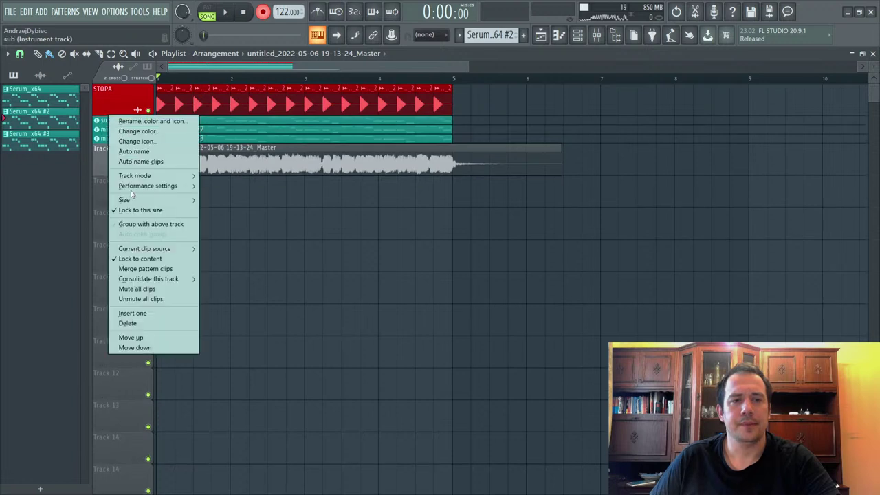
click(146, 289)
right_click(119, 131)
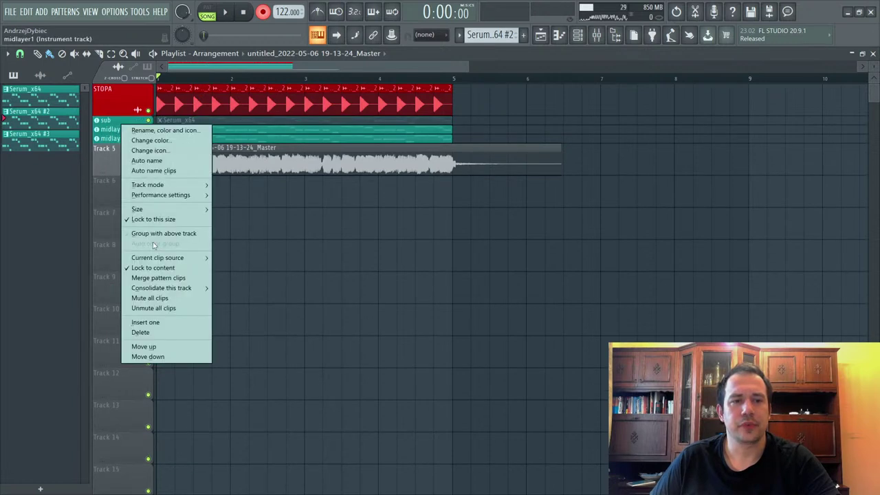
click(147, 307)
right_click(122, 138)
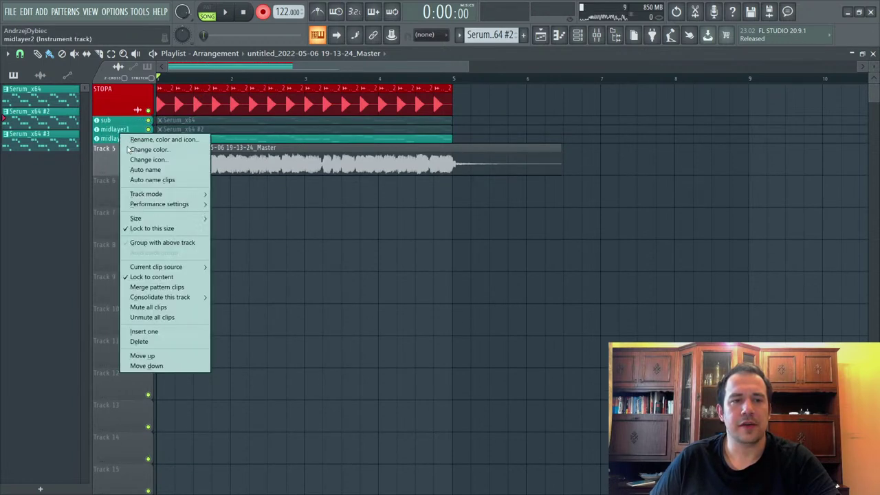
click(156, 305)
Step: Play back the recorded bass clip, turn off recording and delete the extra take from Track 6
click(177, 156)
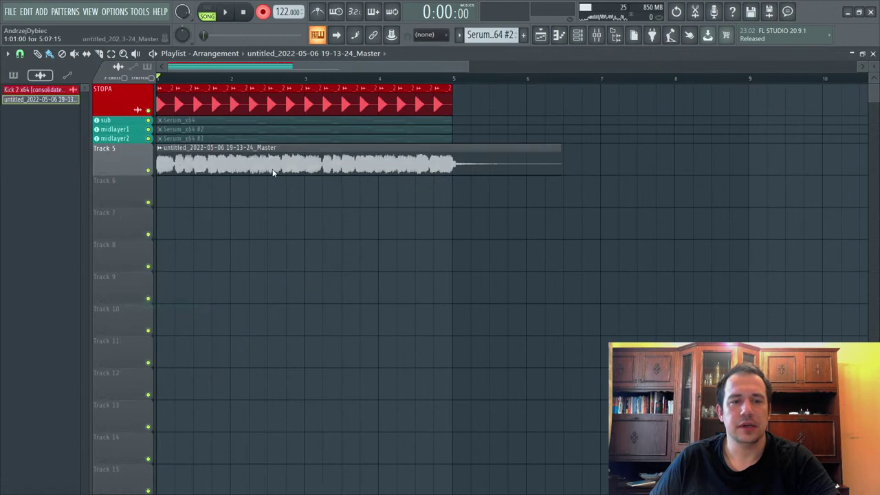
double_click(289, 172)
drag(400, 203, 400, 184)
scroll(399, 201, up, 1)
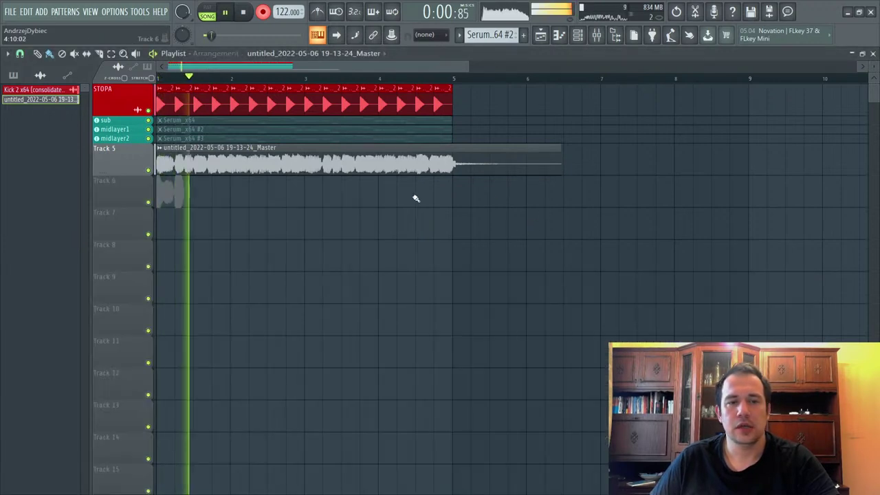
key(space)
click(264, 13)
right_click(195, 194)
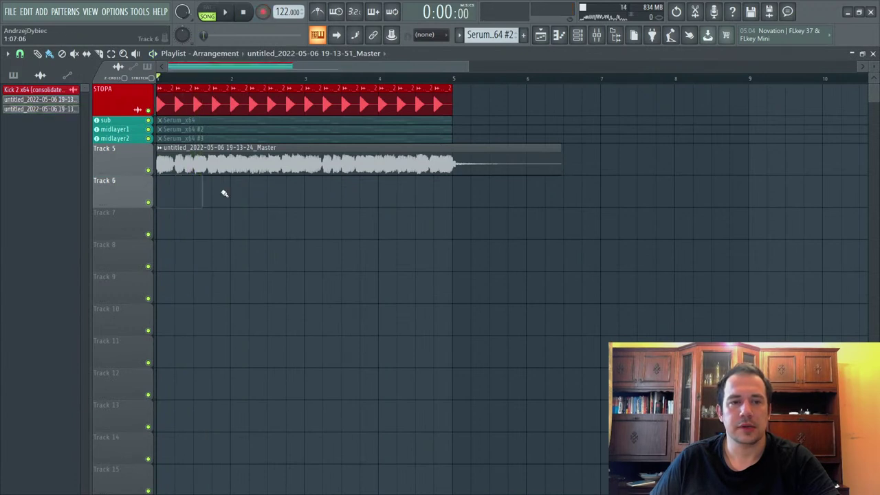
Step: Play back the recorded bass clip together with the kick and check the signal levels in the mixer
click(590, 39)
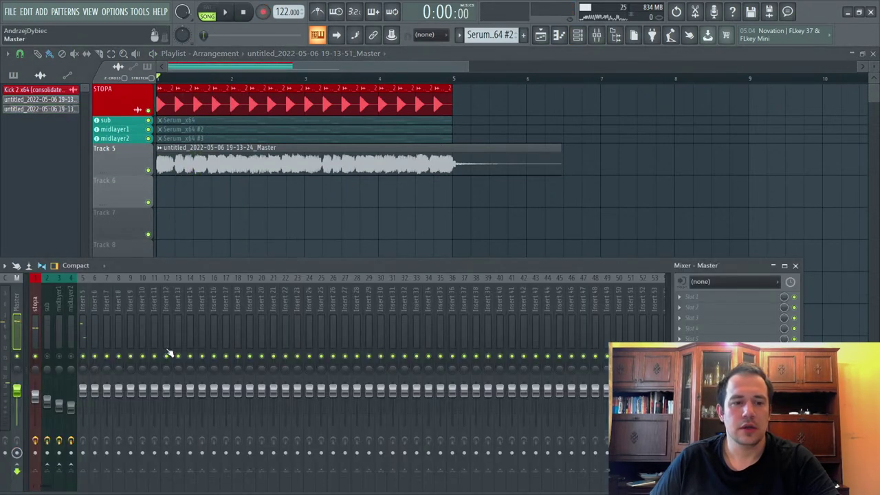
key(F9)
key(space)
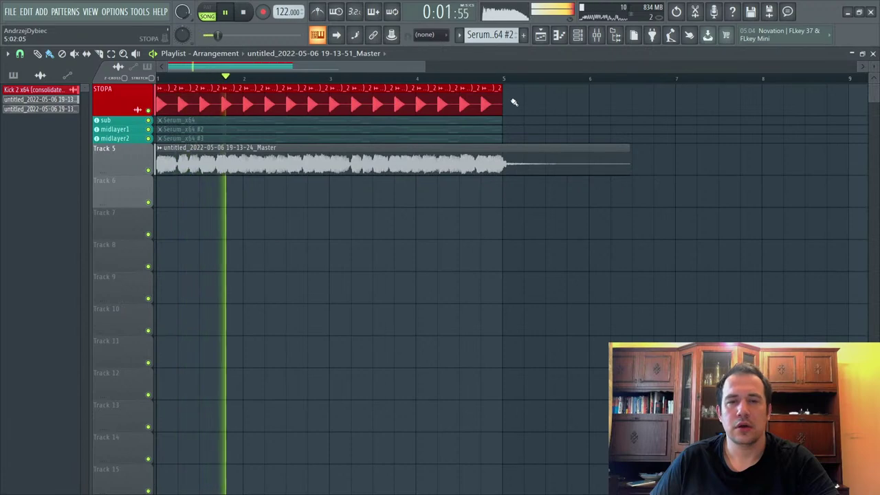
key(F9)
key(space)
Step: Add a Fruity Limiter to the Insert 5 mixer track
click(82, 332)
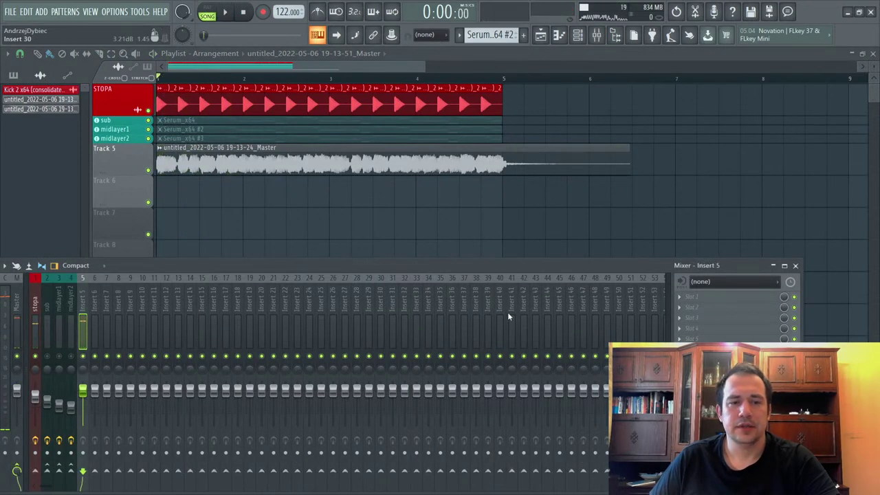
click(679, 317)
mouse_move(697, 255)
click(539, 86)
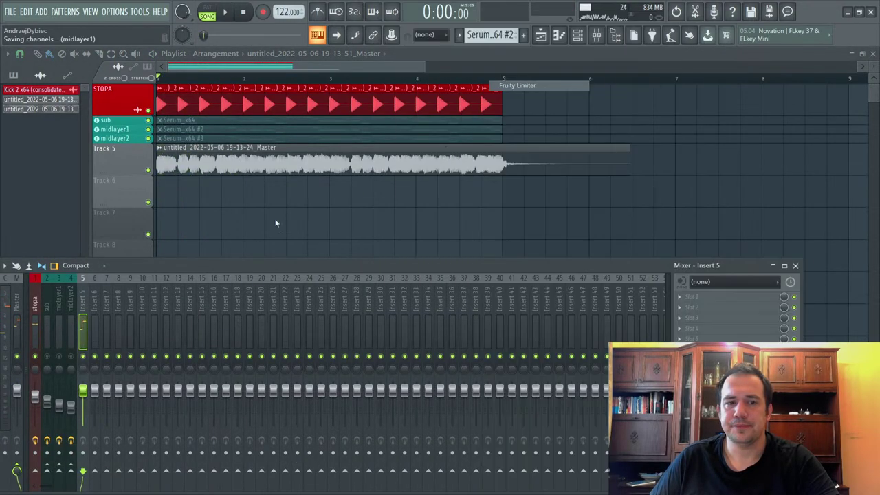
Step: Sidechain the stopa mixer track to Insert 5
click(37, 335)
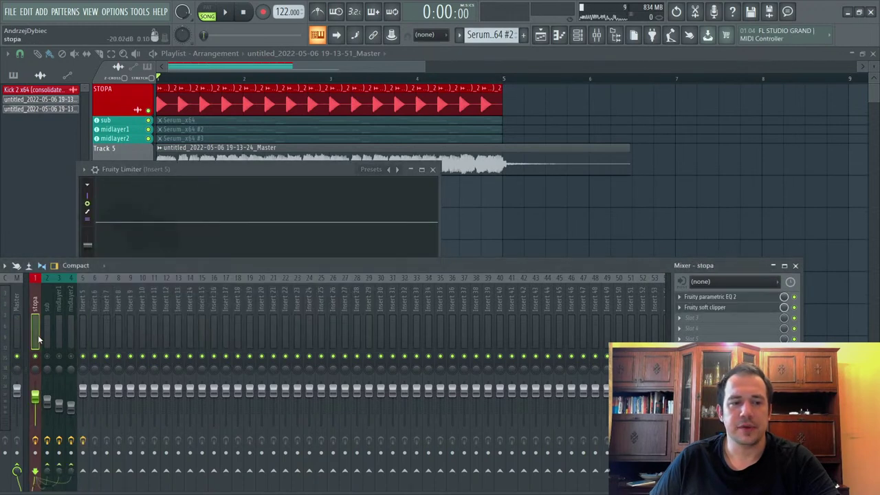
right_click(84, 473)
click(103, 471)
Step: Set up sidechain ducking in Insert 5's Fruity Limiter and lower the Insert 5 volume to about -3.7 dB during playback
click(80, 342)
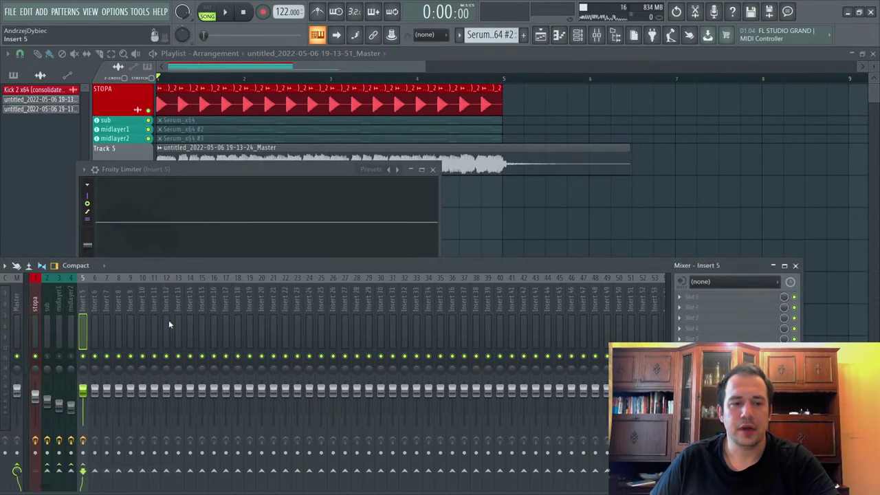
click(730, 349)
click(730, 350)
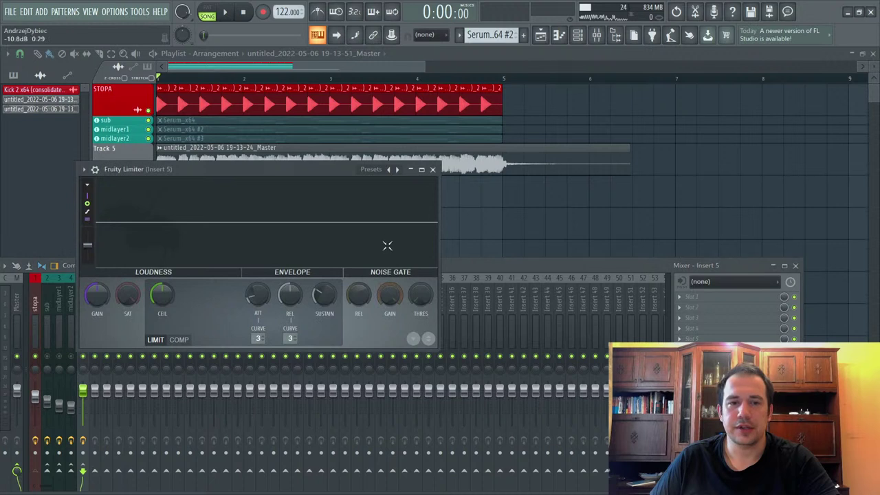
right_click(401, 170)
click(434, 298)
click(467, 262)
key(space)
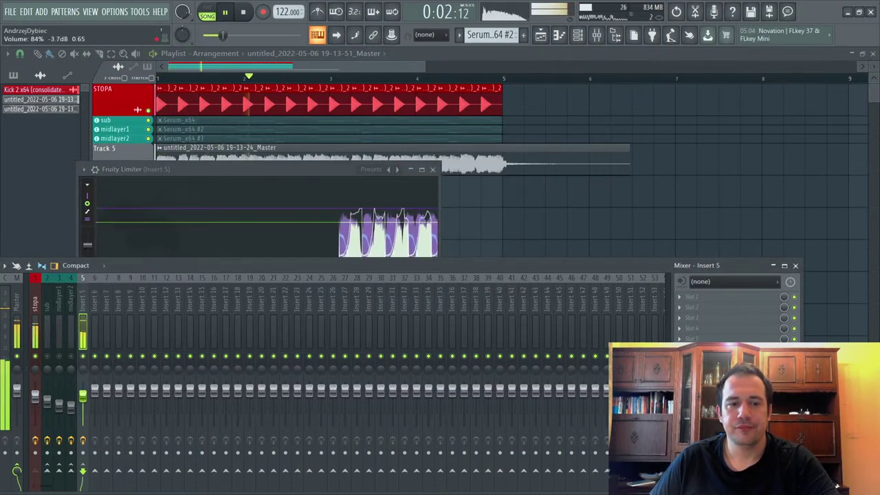
key(space)
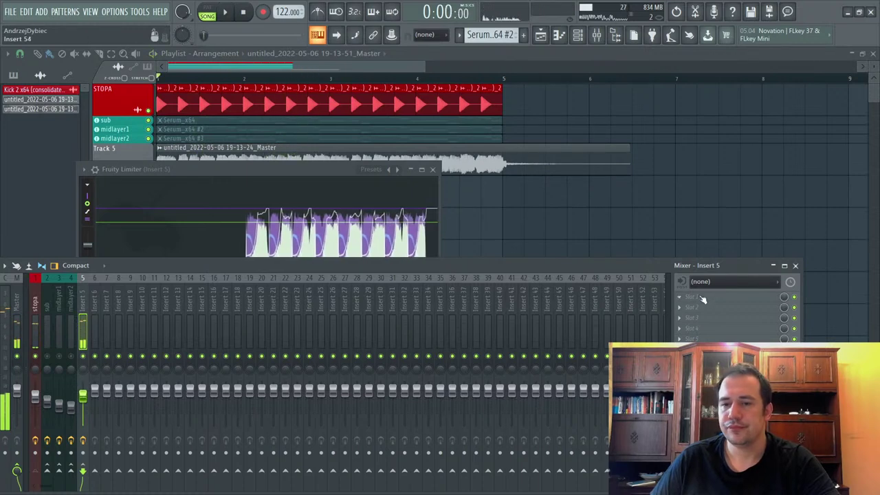
Step: Add Fruity Parametric EQ 2 to slot 1 of Insert 5 and load its "3 bands" preset
click(702, 297)
click(559, 197)
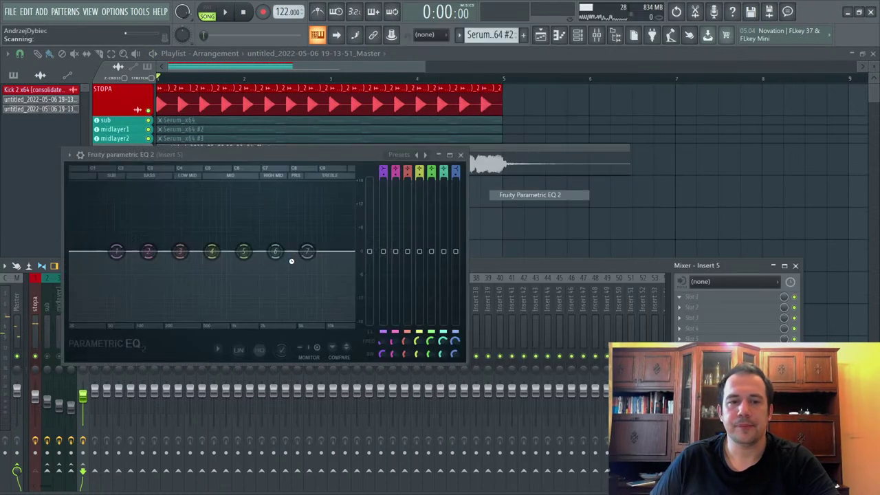
click(431, 155)
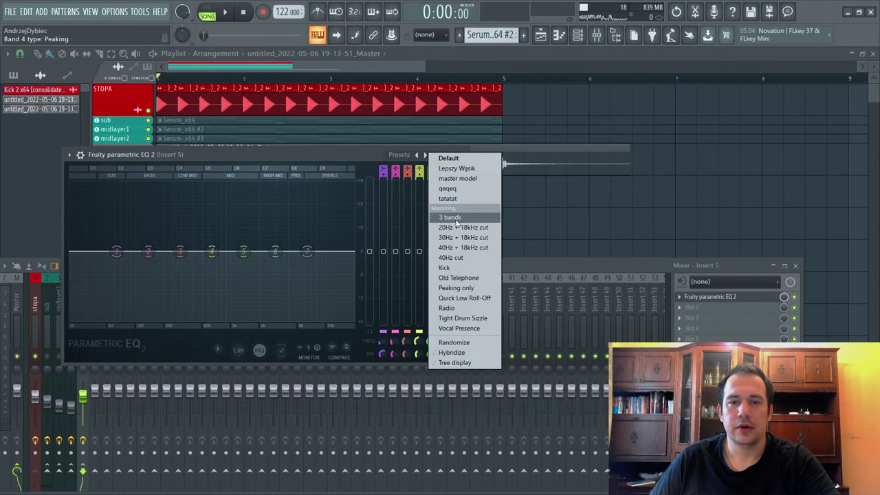
click(454, 218)
Step: During playback, boost the EQ's high shelf about 3.5 dB around 3 kHz and cut band 2 about 0.9 dB at 742 Hz
key(space)
drag(305, 237, 276, 236)
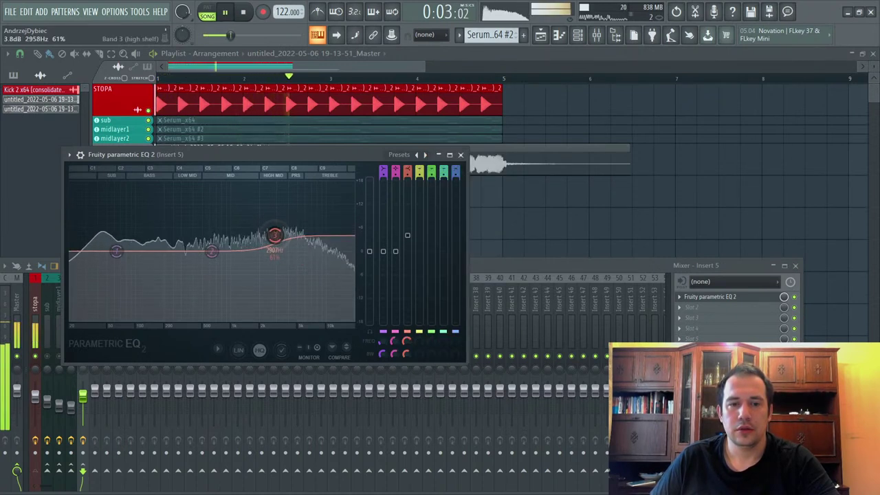
mouse_move(211, 251)
mouse_down()
mouse_move(210, 224)
mouse_move(218, 253)
mouse_up()
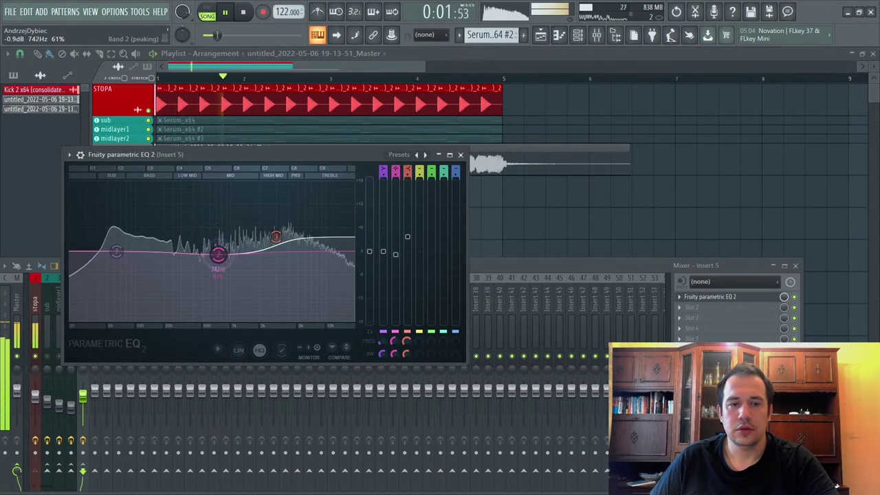
mouse_move(275, 236)
mouse_down()
mouse_move(273, 227)
mouse_move(279, 241)
mouse_up()
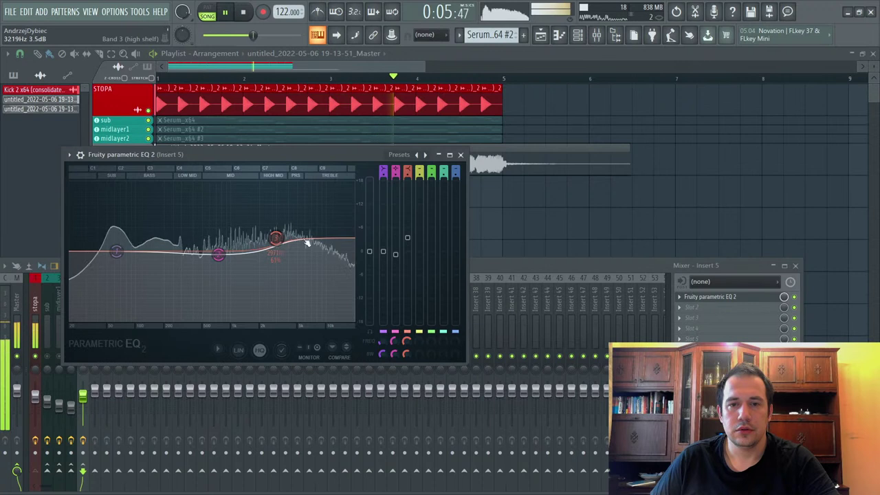
key(space)
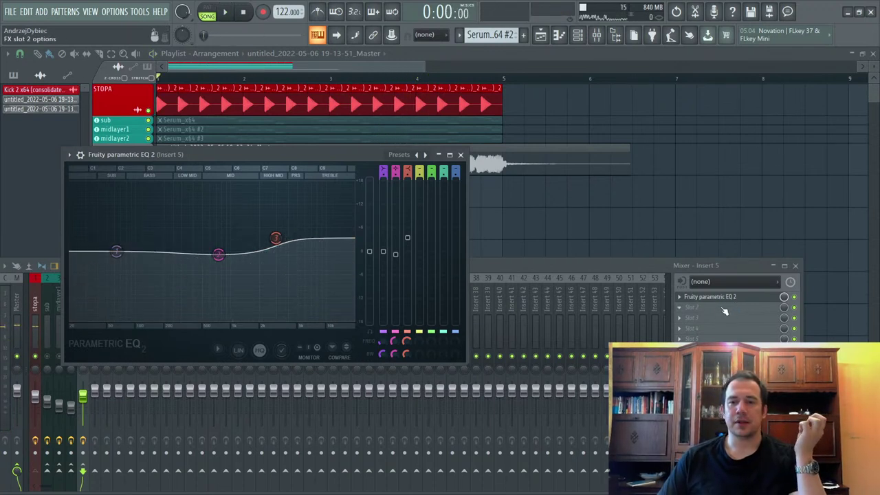
Step: Add Lifeline Expanse to slot 2 of Insert 5 and load the BS Analogue Bass preset
click(731, 308)
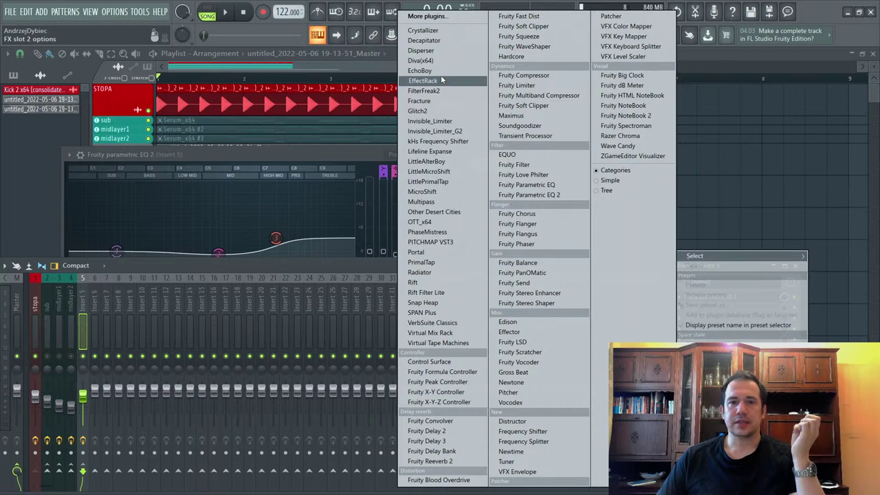
click(432, 152)
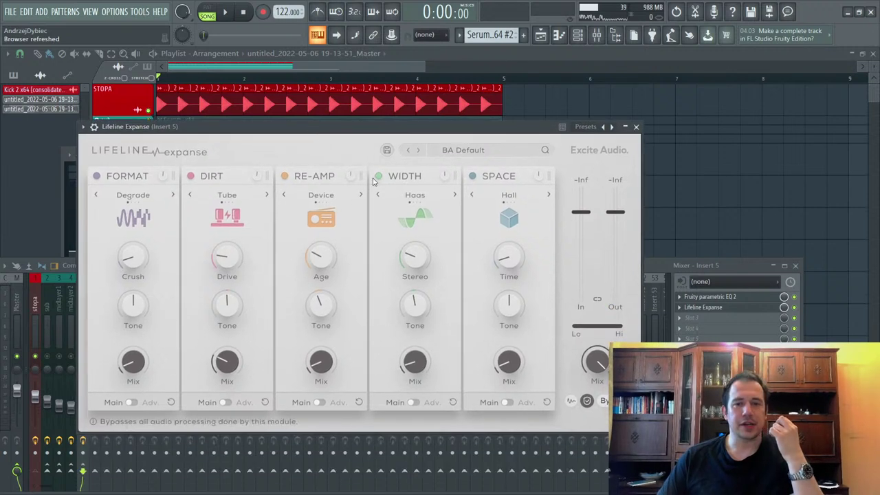
click(481, 150)
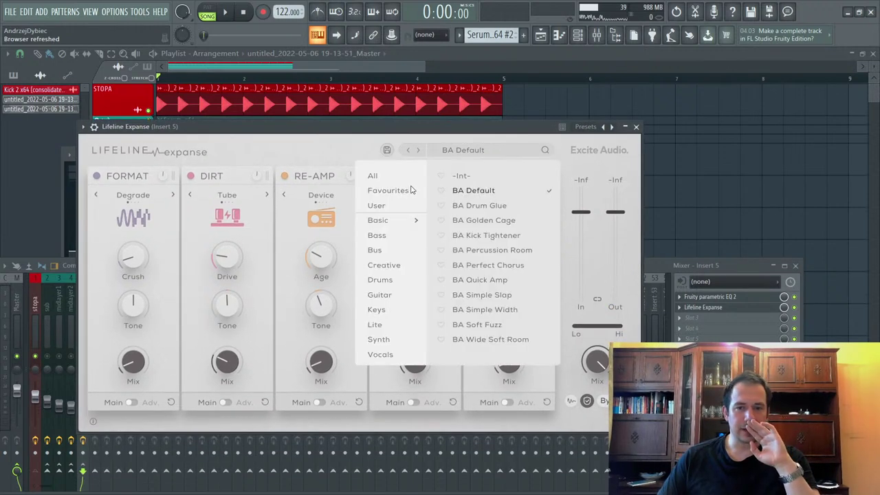
click(380, 235)
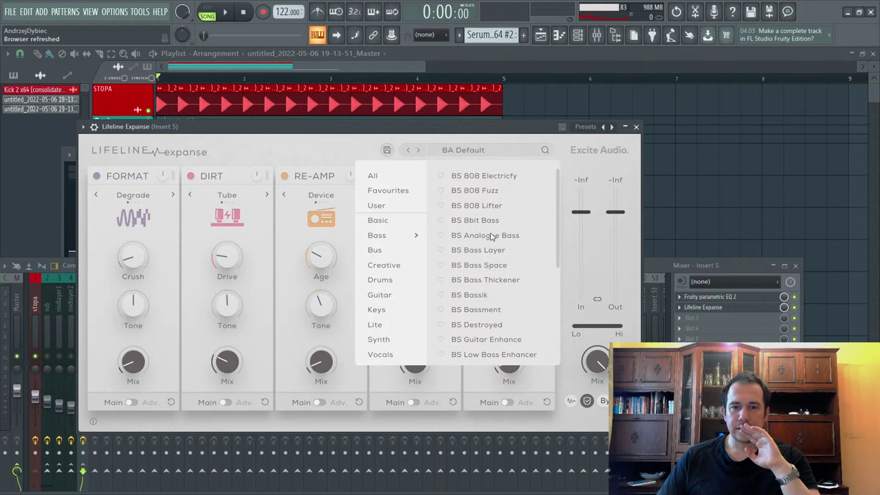
click(492, 235)
Step: Audition BS Analogue Bass, switch Lifeline Expanse to the BS Bass Layer preset and audition that too
key(space)
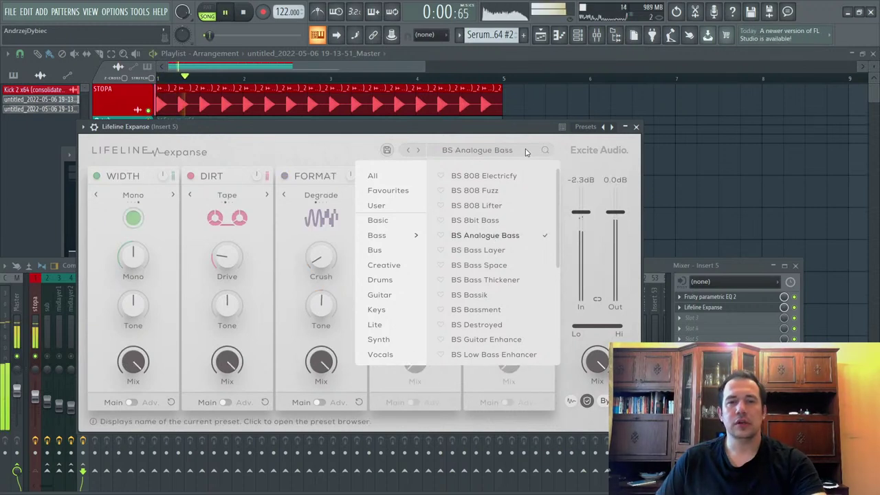
click(468, 153)
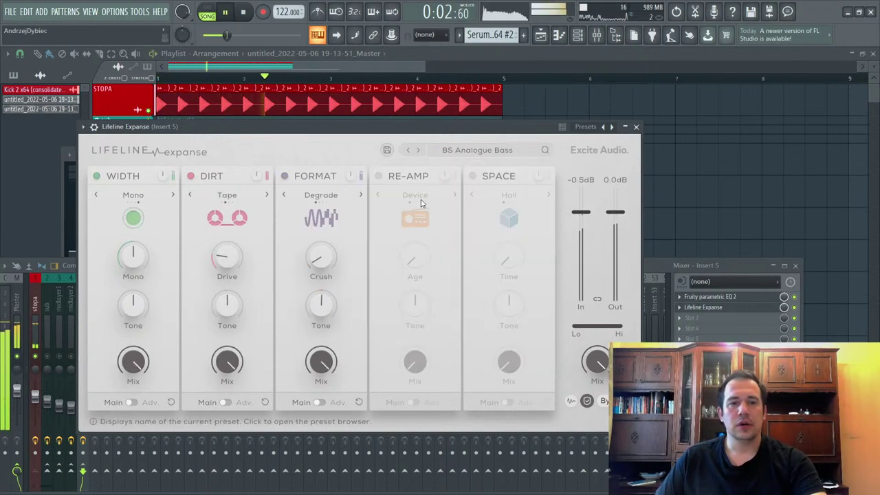
key(space)
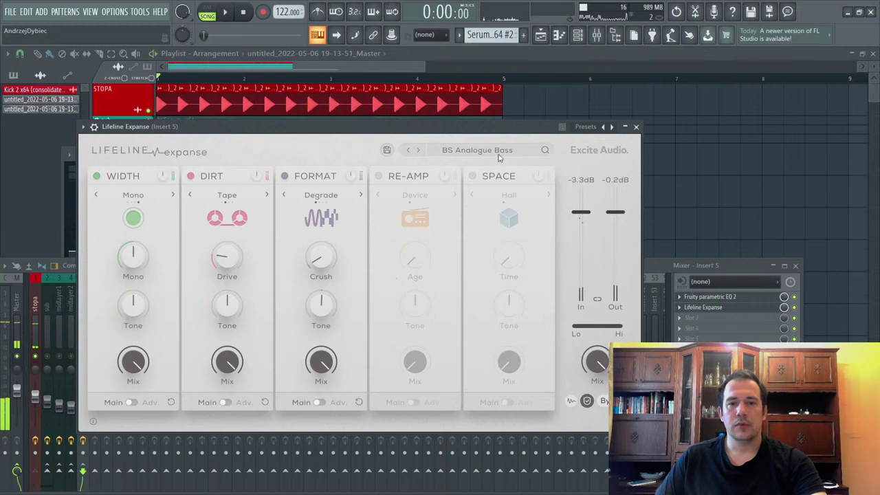
click(417, 151)
key(space)
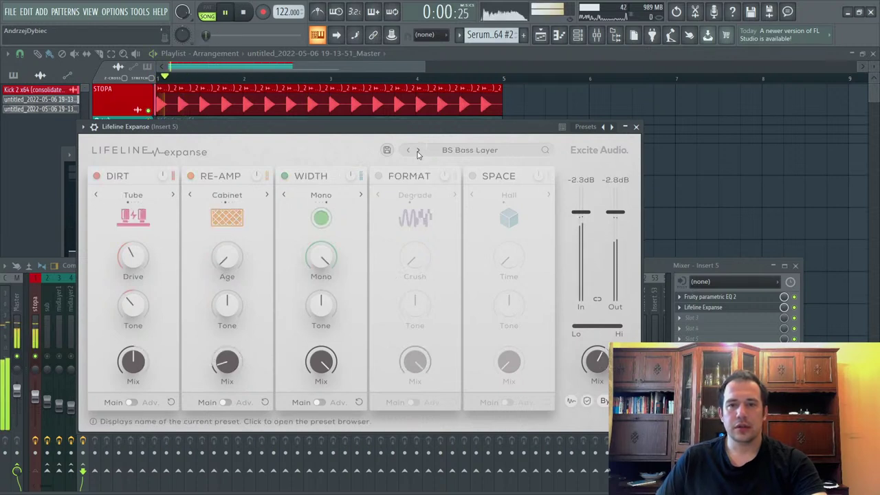
key(space)
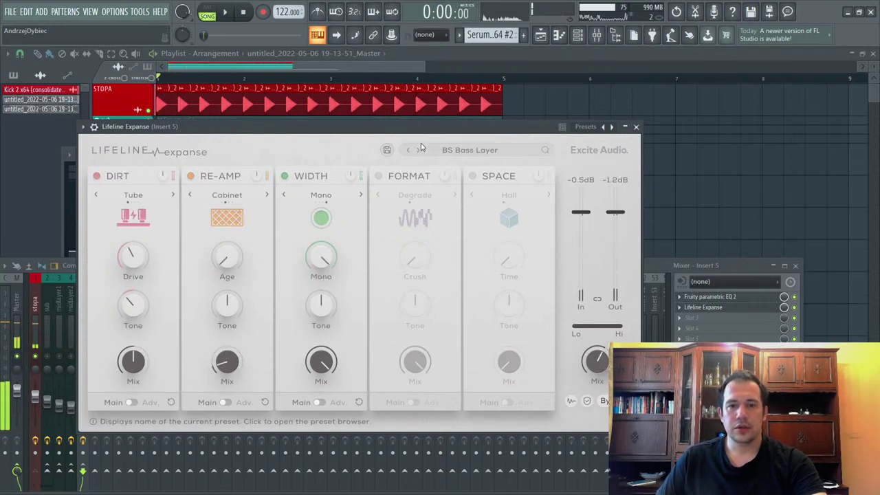
click(421, 152)
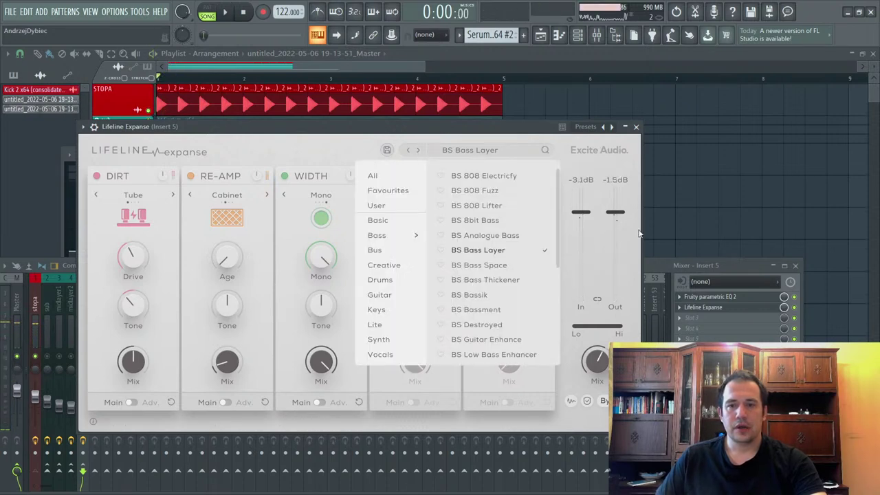
Step: Delete Lifeline Expanse from slot 2 of Insert 5
click(730, 269)
click(681, 313)
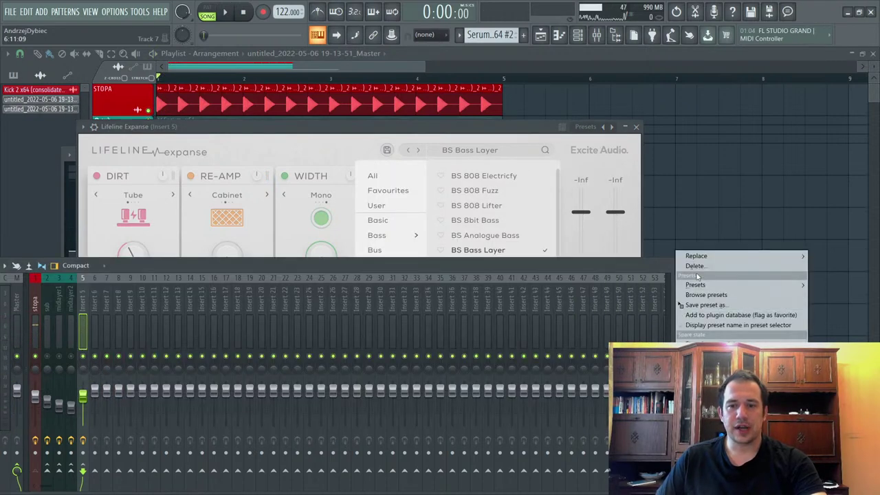
click(696, 266)
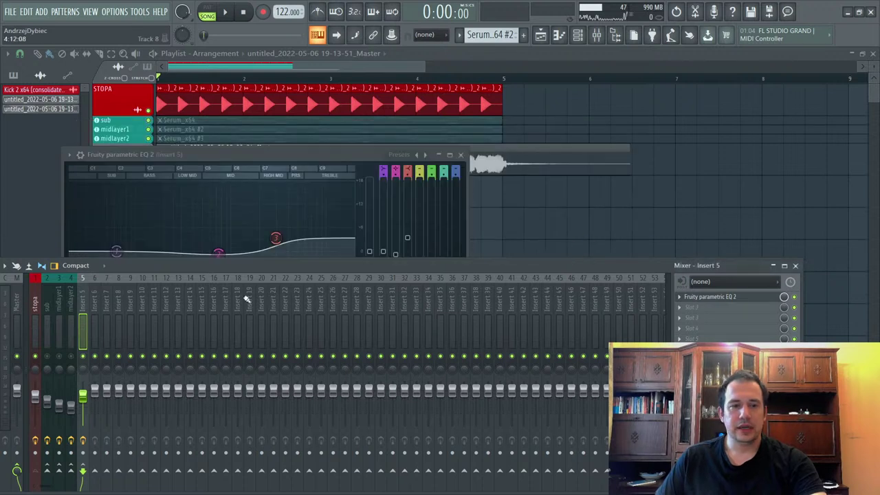
Step: Disable the effects on the sub, midlayer1 and midlayer2 mixer tracks and play back Insert 5
click(69, 331)
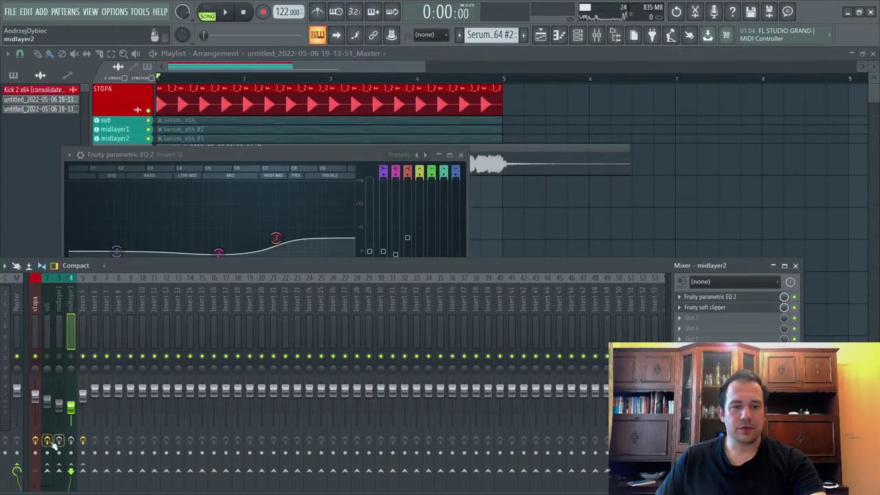
click(82, 330)
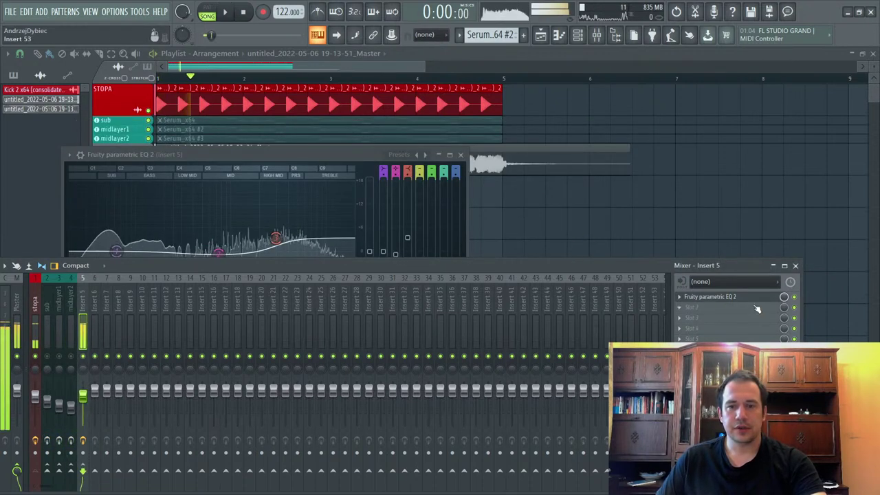
Step: Add Lifeline Expanse to slot 2 of Insert 5 and switch off its Format, Dirt, Re-Amp, Width and Space modules
click(730, 316)
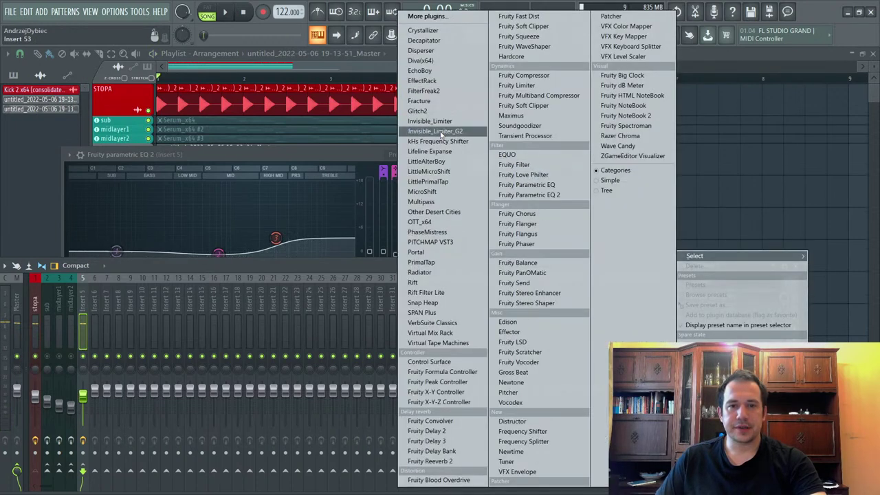
click(440, 154)
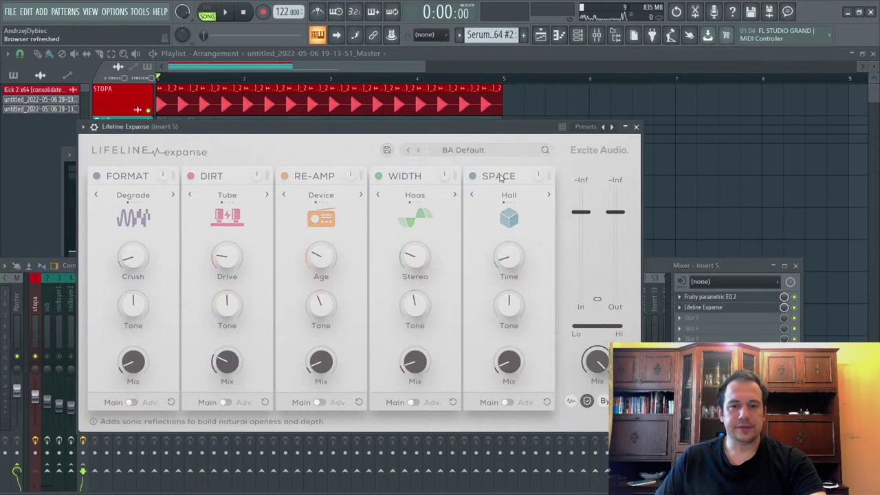
click(472, 176)
click(378, 176)
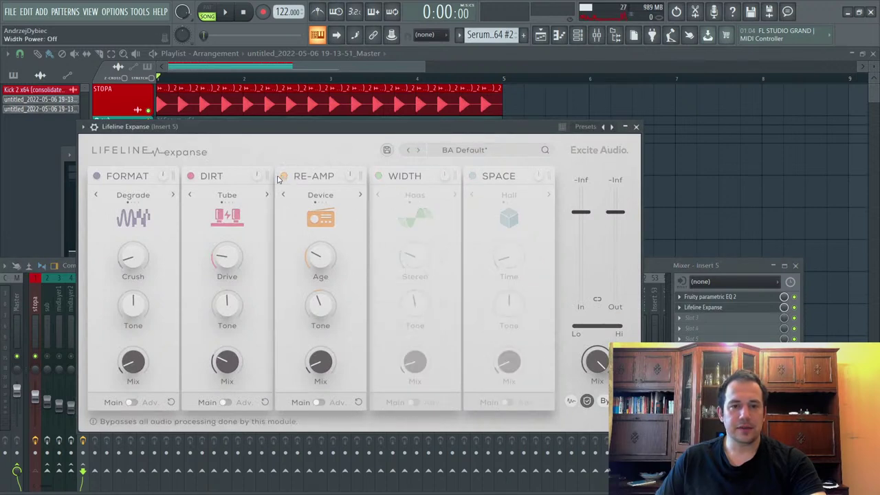
click(282, 176)
click(97, 176)
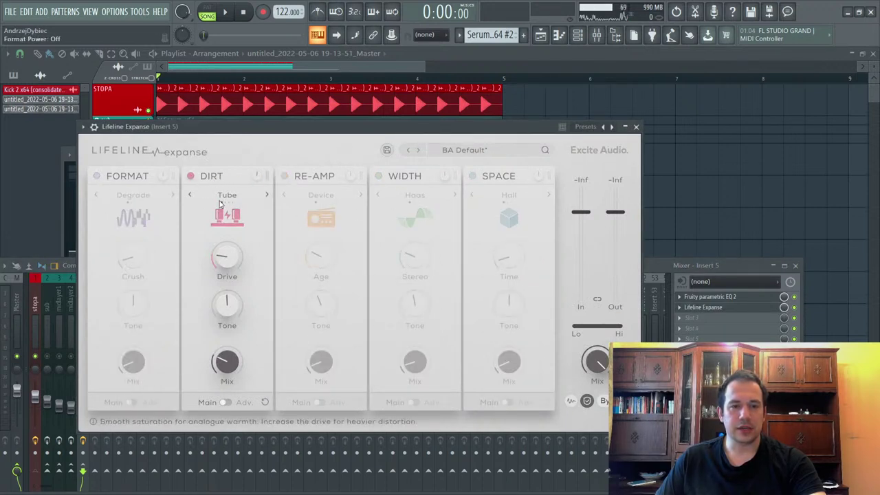
click(191, 177)
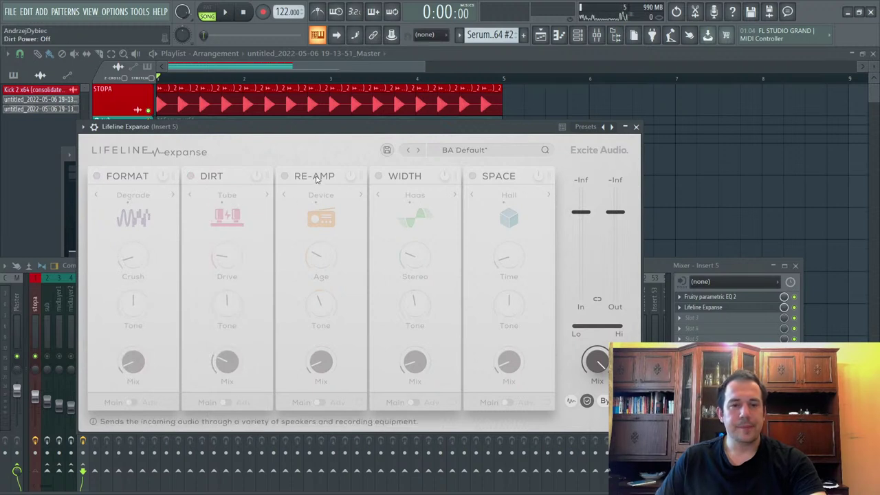
Step: Move the Re-Amp module to the front of the Lifeline Expanse chain and switch it on with the song playing
drag(314, 178, 122, 182)
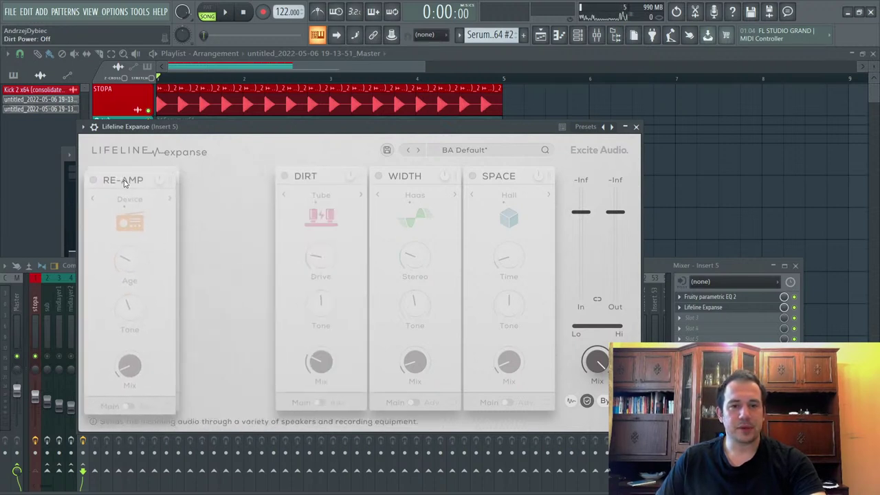
click(96, 176)
key(space)
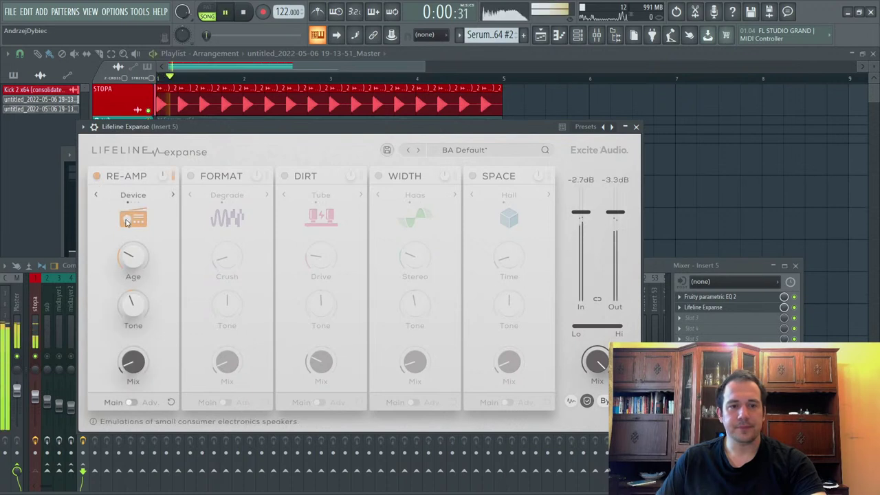
Step: Set Re-Amp to the Vintage type and adjust its advanced settings to Bass Through 121 Hz and Age 33%
click(131, 196)
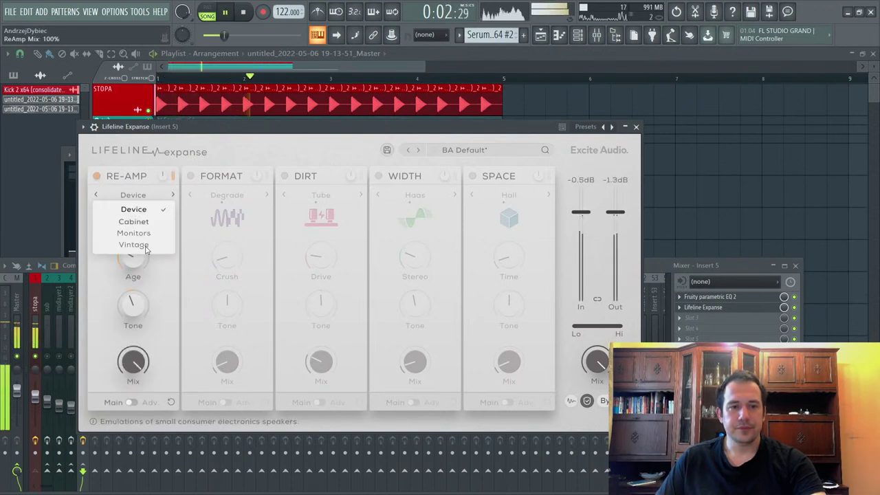
click(142, 247)
drag(144, 290, 144, 295)
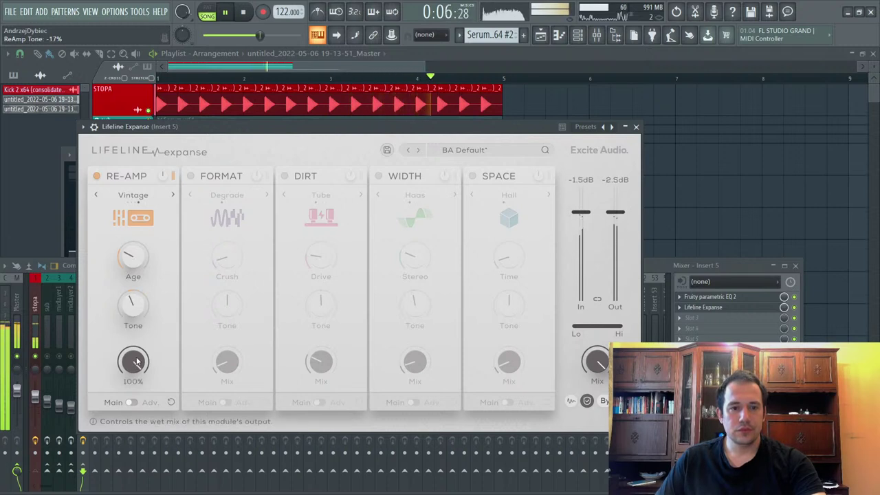
click(131, 402)
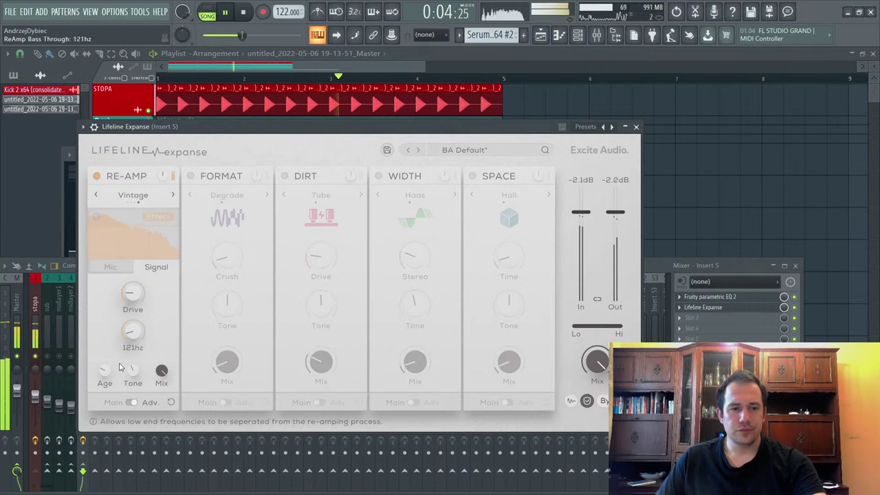
drag(142, 297, 132, 316)
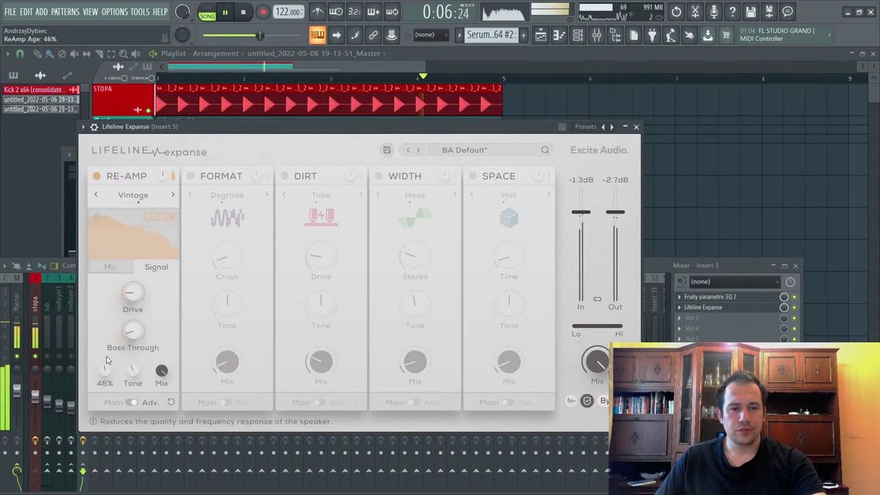
key(space)
Step: Switch Re-Amp to the Cabinet type, enable its multiband section and show the mic settings
click(135, 196)
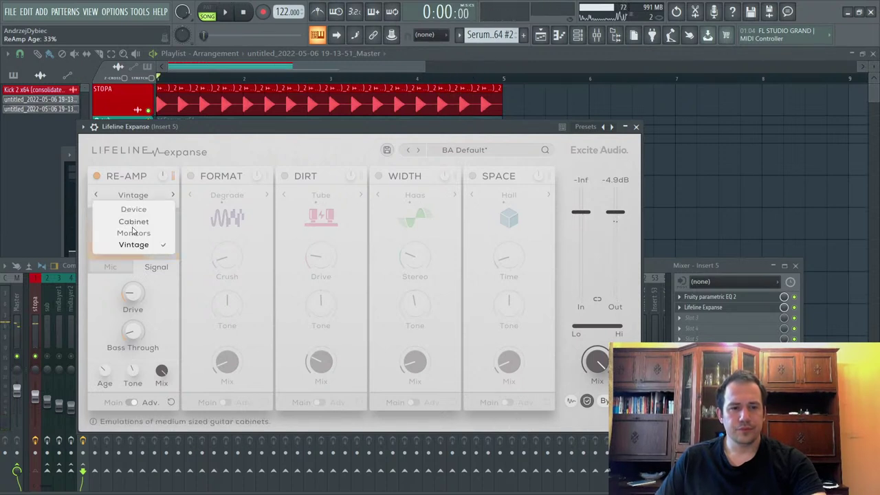
click(133, 221)
key(space)
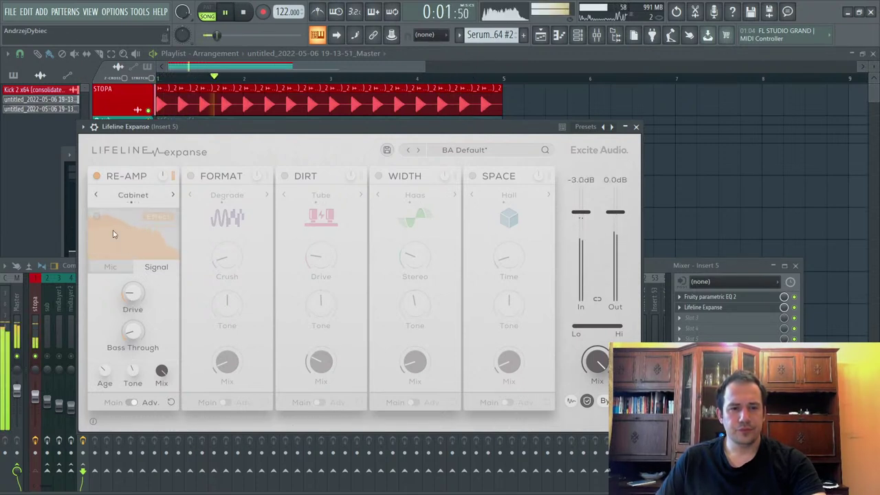
click(97, 217)
click(119, 271)
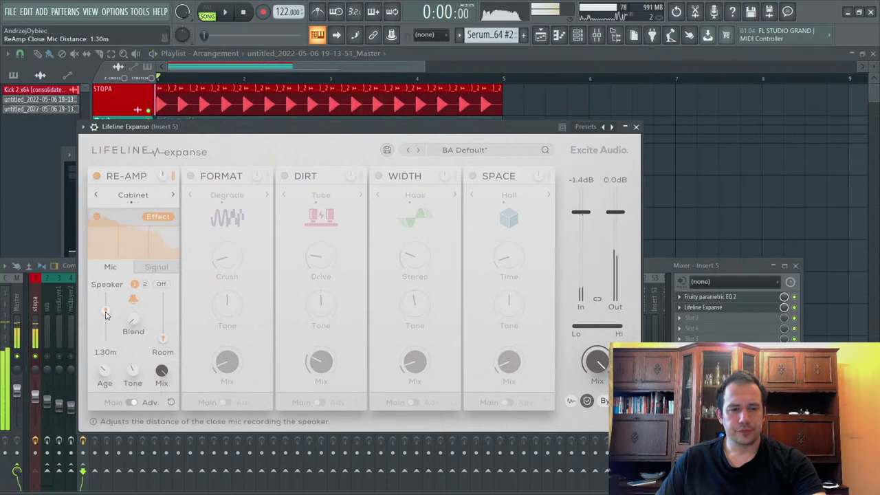
Step: Adjust the Close and Room mic distances of the Re-Amp cabinet during playback
key(space)
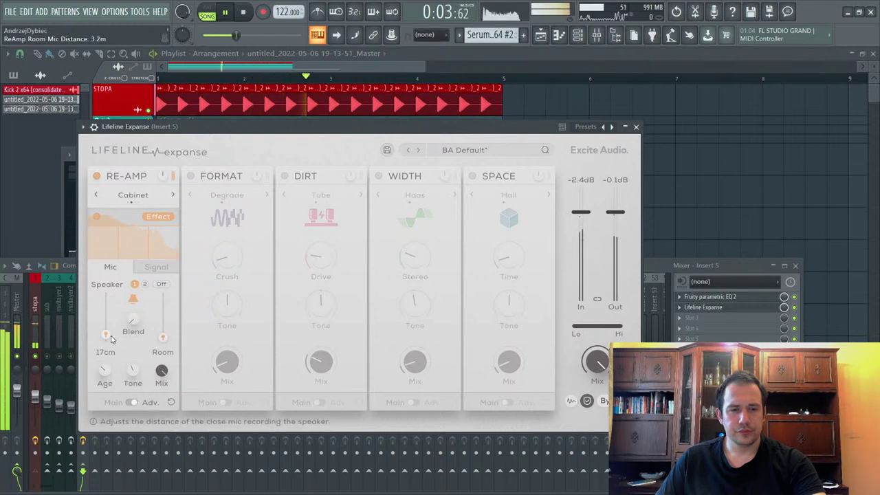
drag(112, 339, 114, 316)
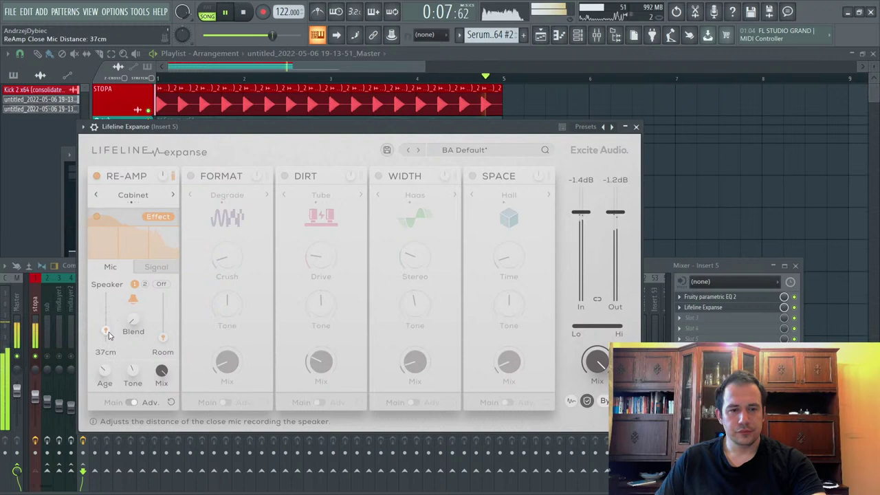
key(space)
key(space)
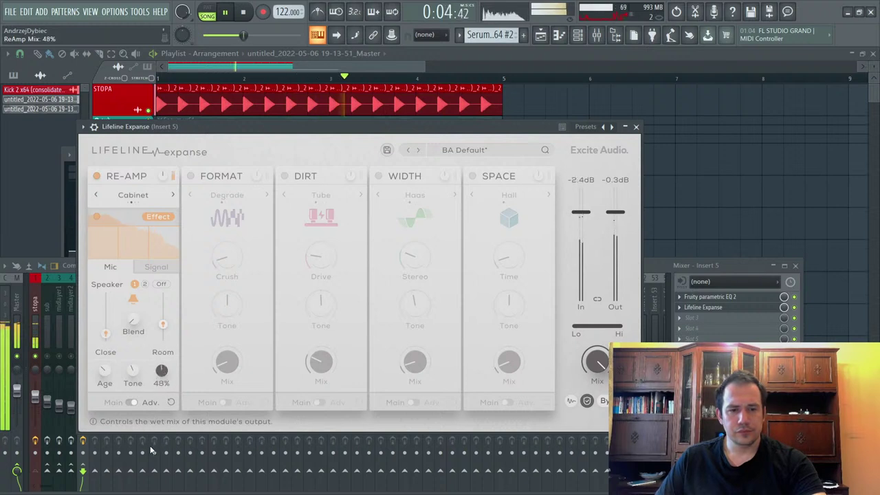
Step: Lower the Re-Amp mix to 33% while auditioning and return the module to its main page
drag(162, 372, 161, 377)
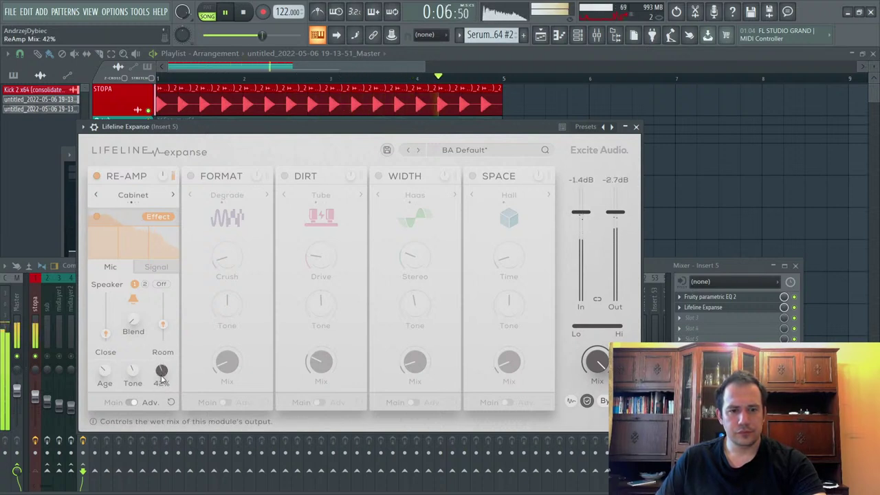
key(space)
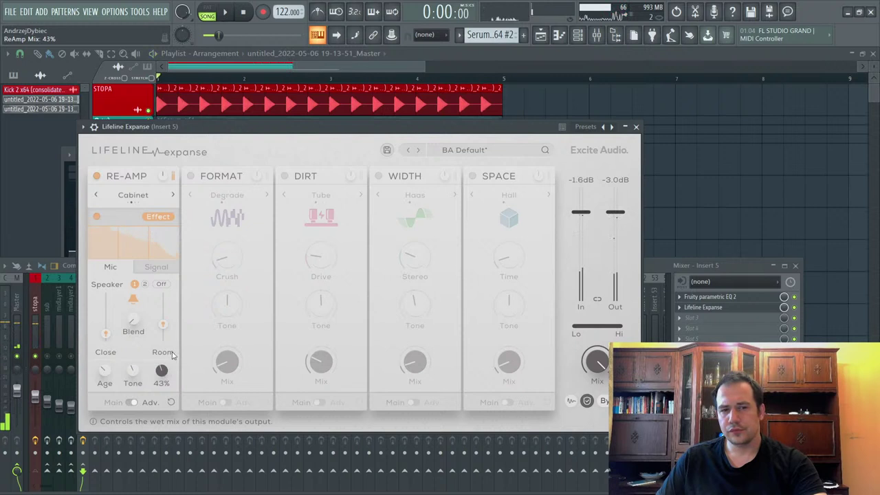
drag(162, 372, 158, 379)
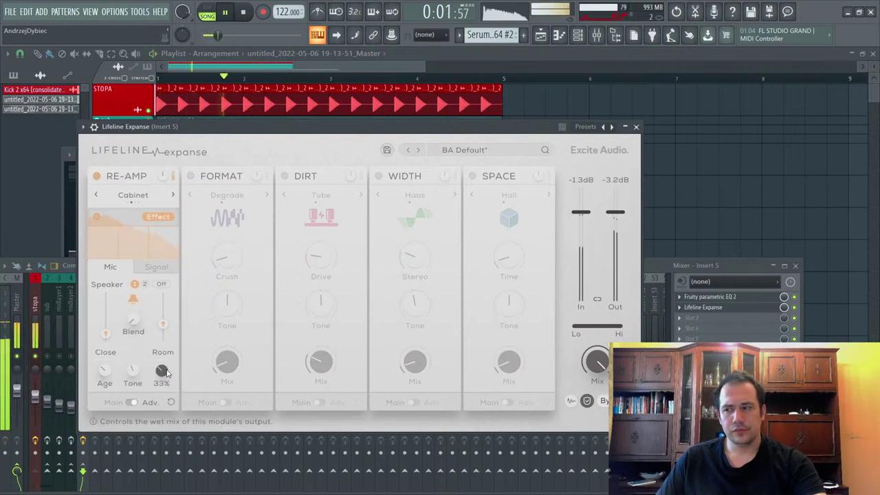
key(space)
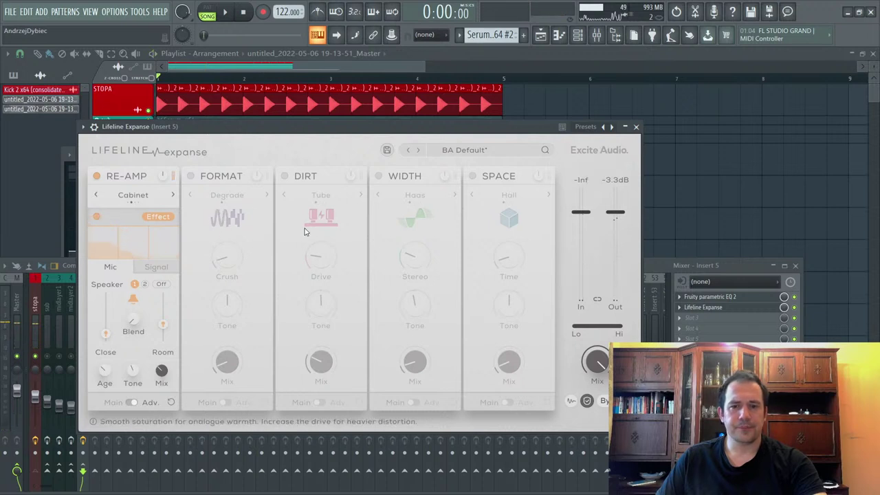
click(132, 402)
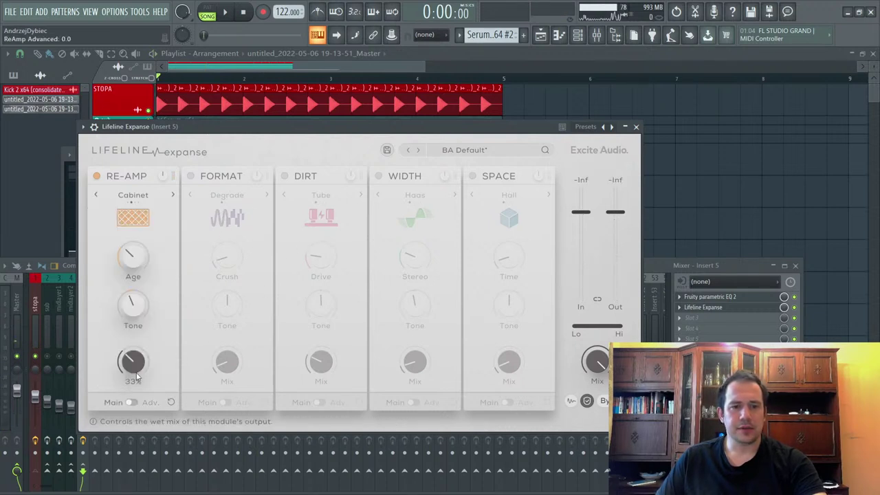
Step: Switch on the Format module and change its type to Resample
click(191, 176)
click(220, 196)
click(233, 218)
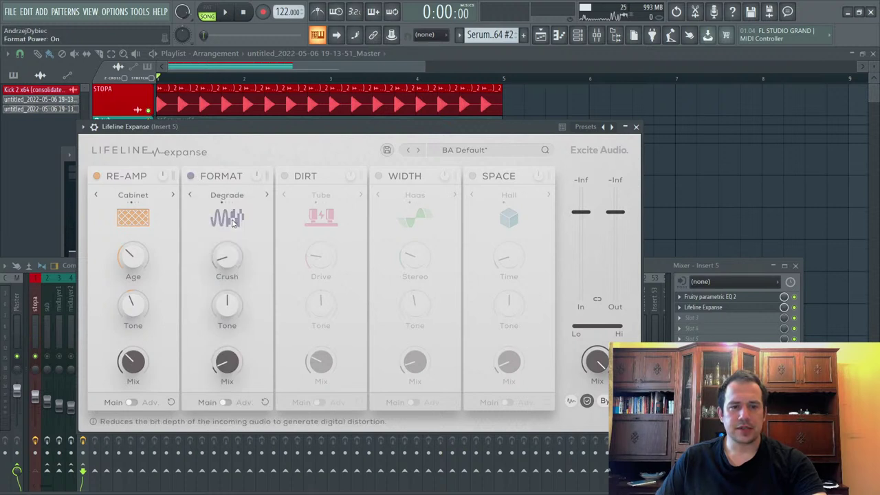
click(233, 198)
click(227, 222)
Step: Raise Format's Crush slightly and bring its mix up to maximum while listening to the song
key(space)
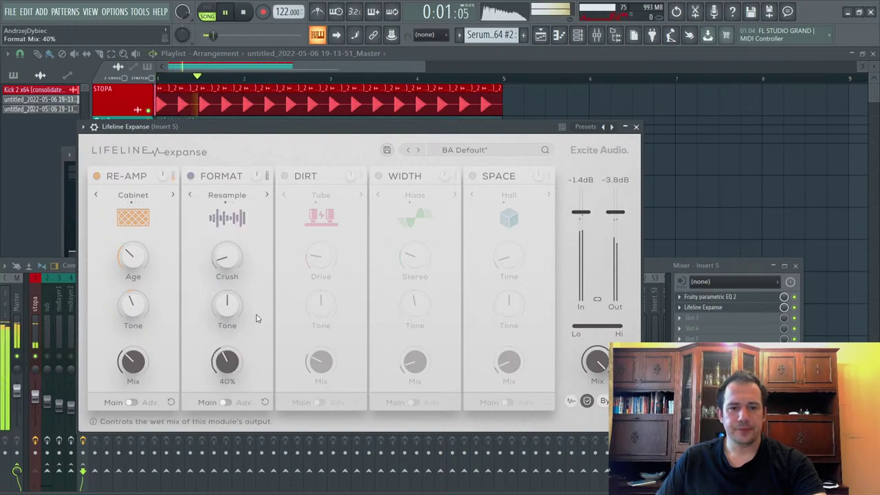
drag(256, 229, 251, 244)
drag(241, 351, 247, 345)
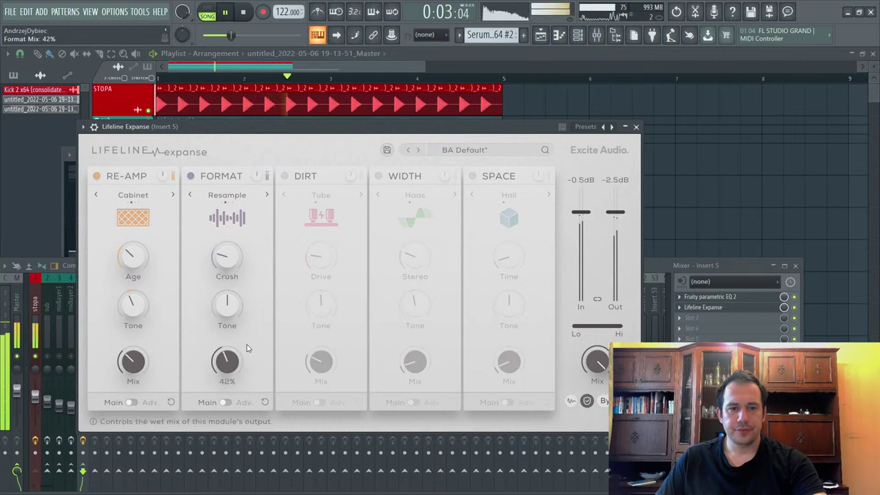
drag(271, 308, 295, 251)
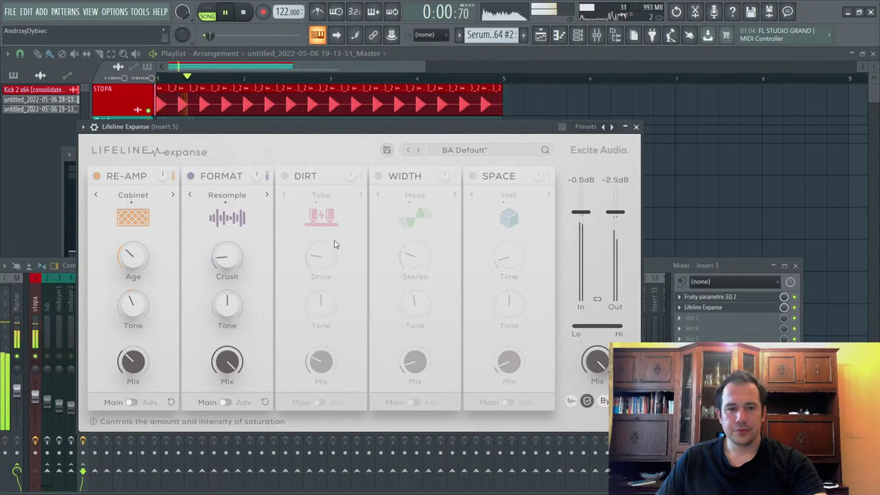
key(space)
Step: Switch on the Dirt module, raise its mix to maximum and set Drive to 29% during playback
click(288, 176)
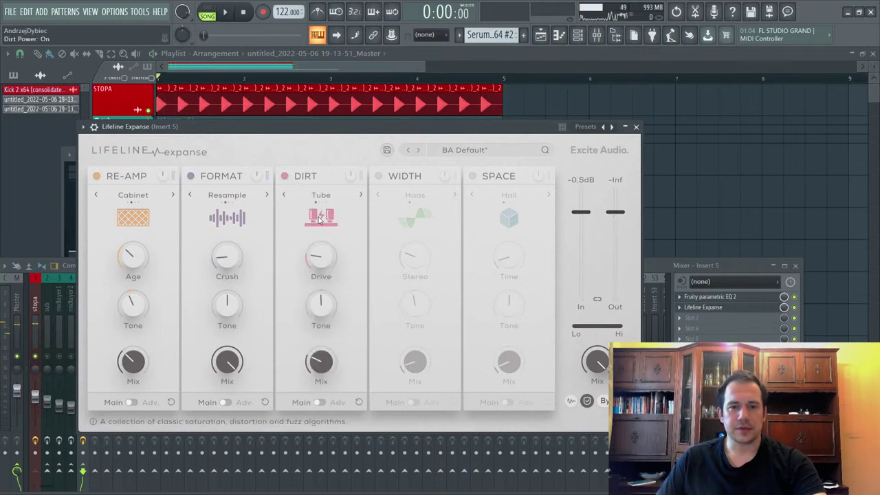
key(space)
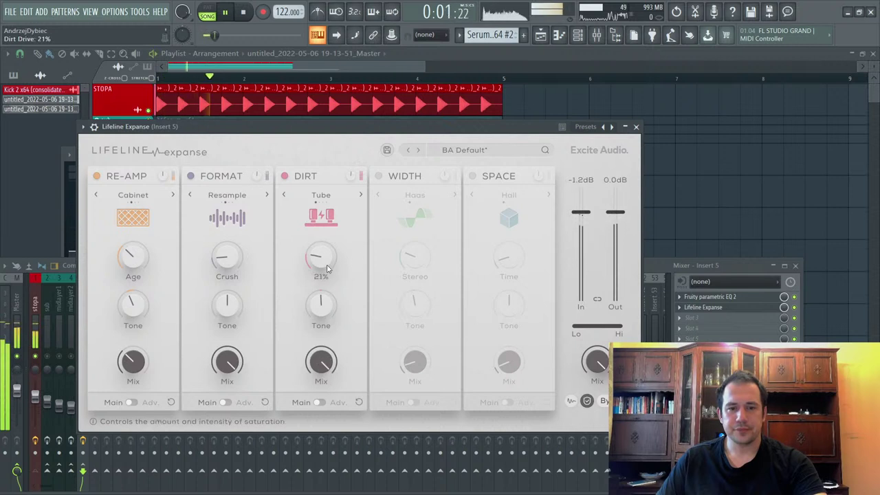
drag(328, 268, 336, 257)
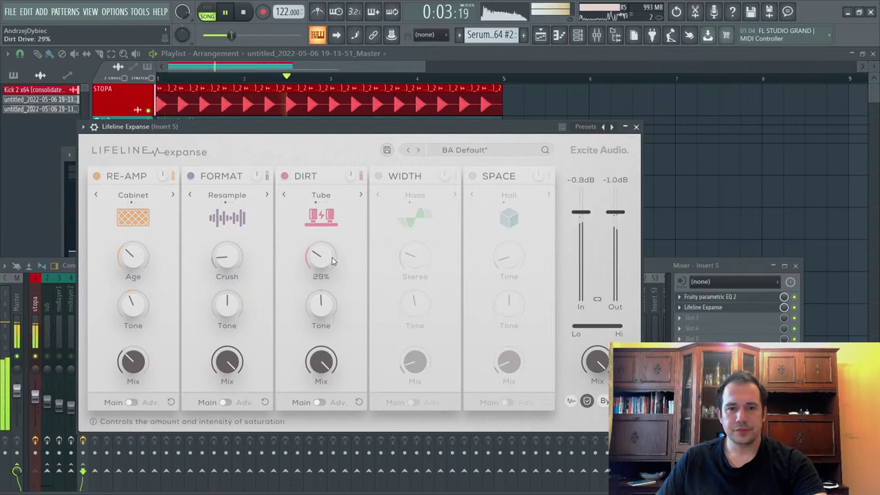
key(space)
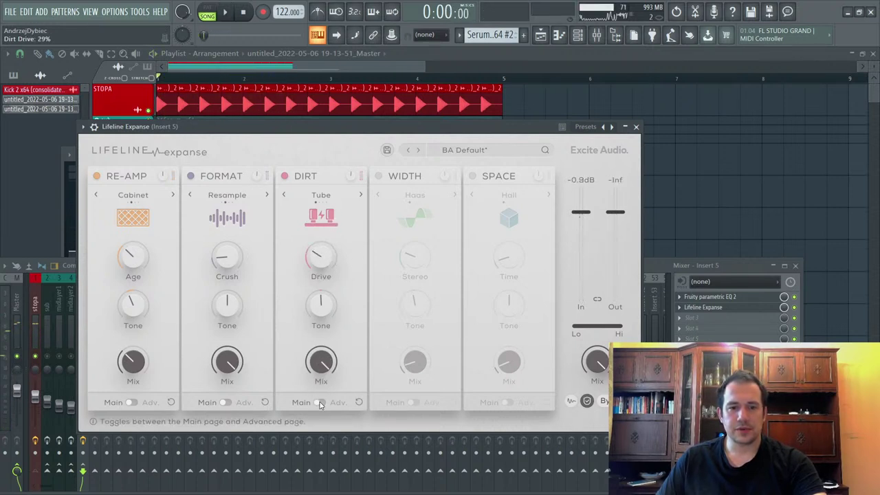
Step: Enable Dirt's multiband section in Gain mode, reduce the low band's gain and set the module's mix to 30%
click(320, 403)
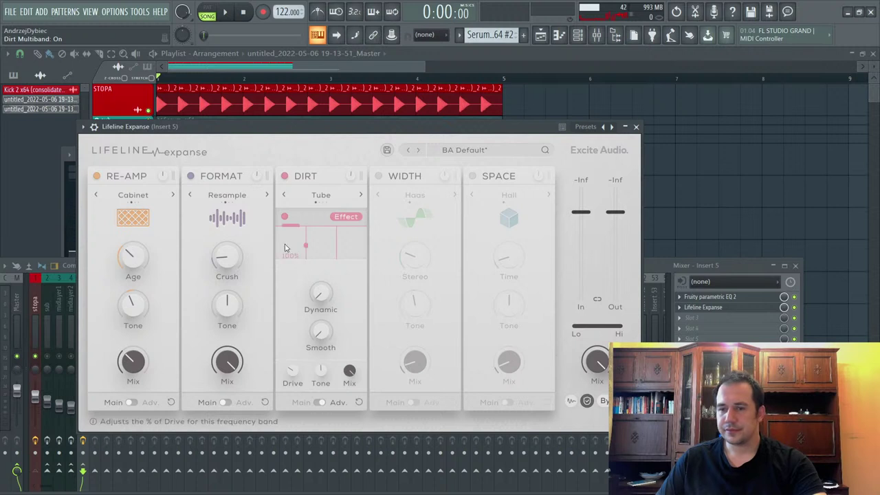
click(337, 220)
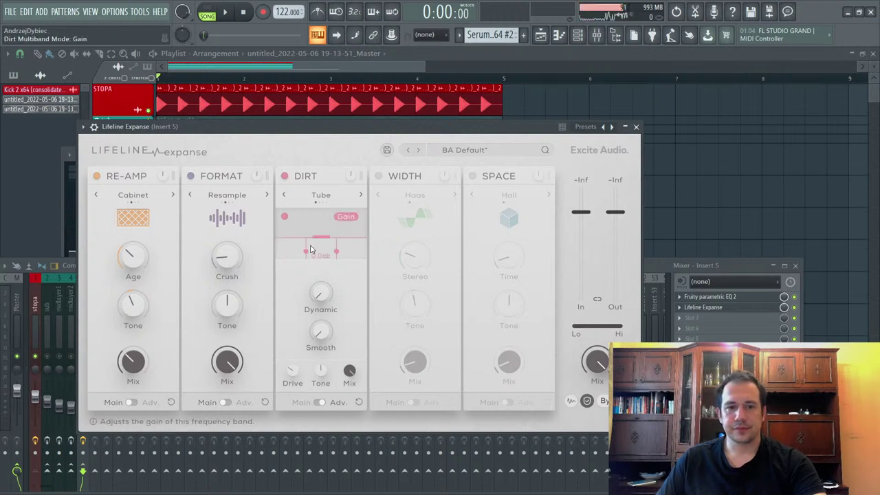
key(space)
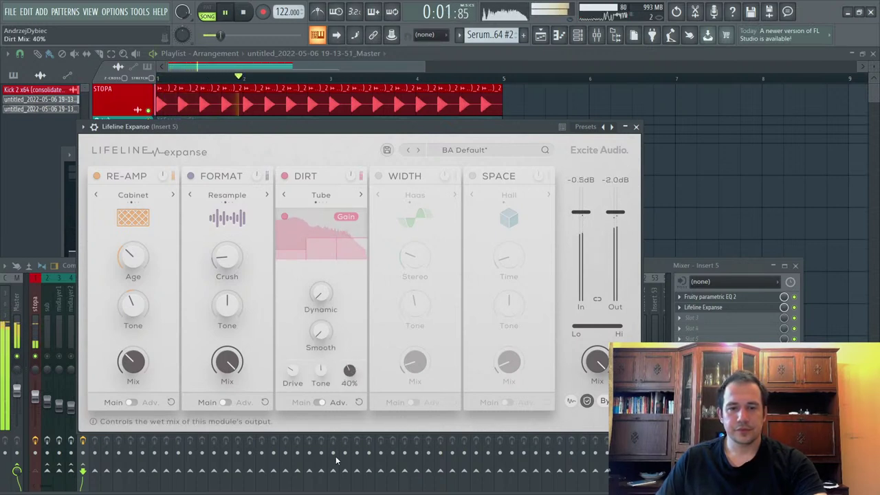
key(space)
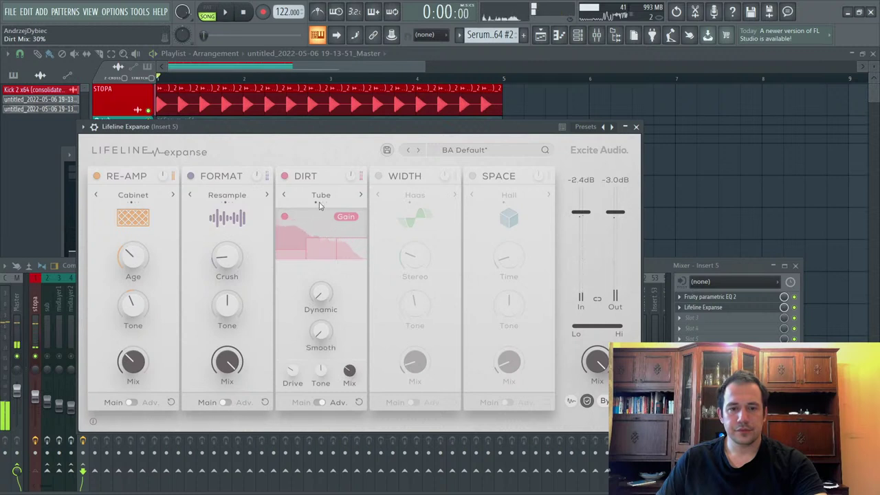
Step: Change the Dirt type to Tape and raise its Drive while the song plays
click(321, 194)
click(322, 223)
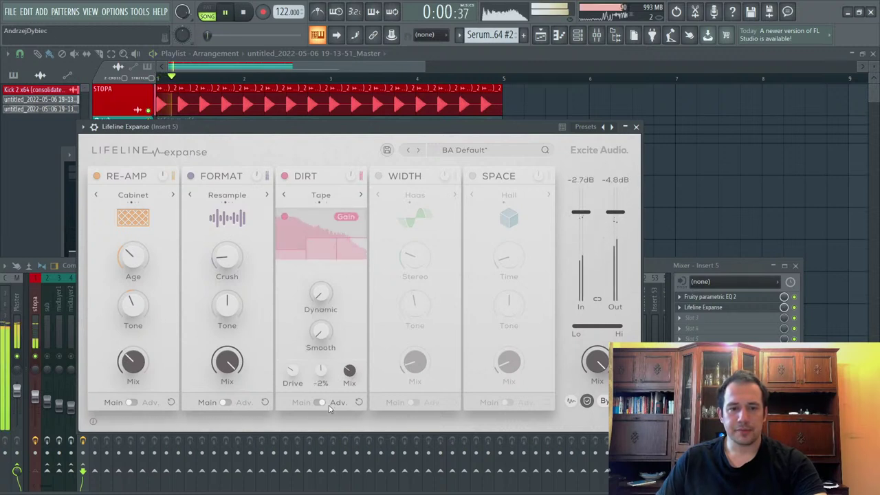
key(space)
drag(295, 370, 301, 362)
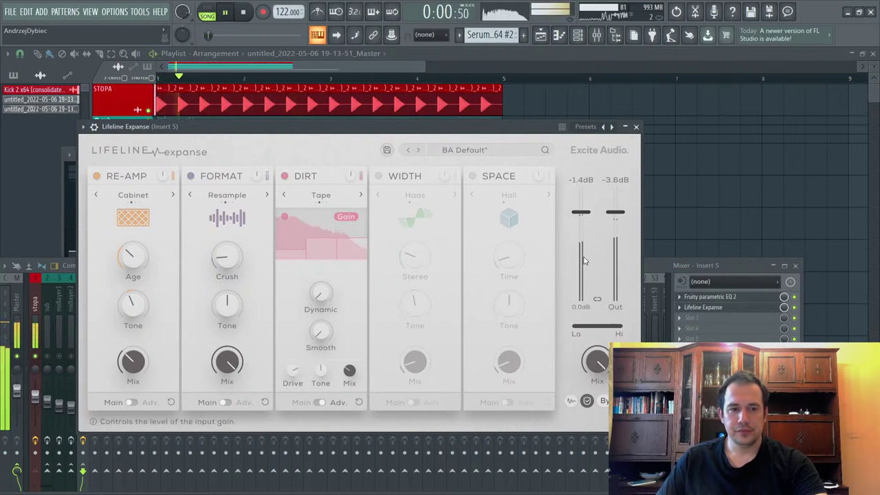
Step: Set Lifeline Expanse's master input level to 8.8 dB and bring the playlist arrangement into view during playback
drag(581, 213, 586, 205)
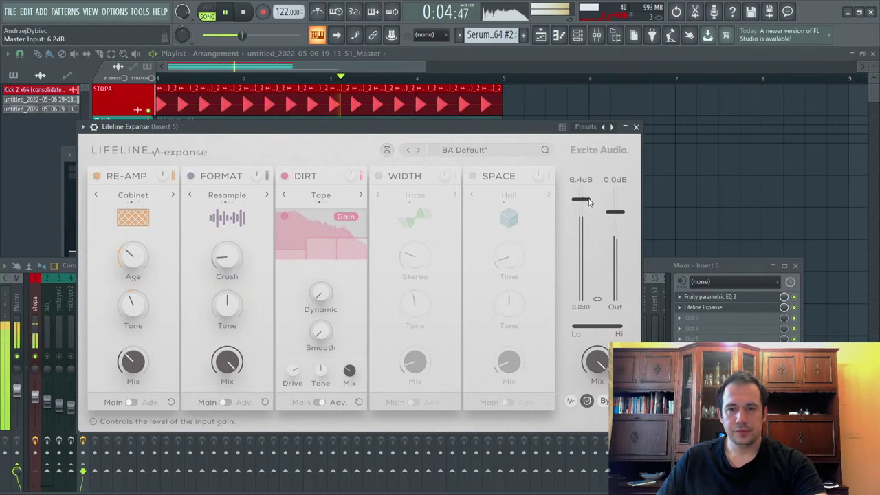
drag(587, 205, 592, 196)
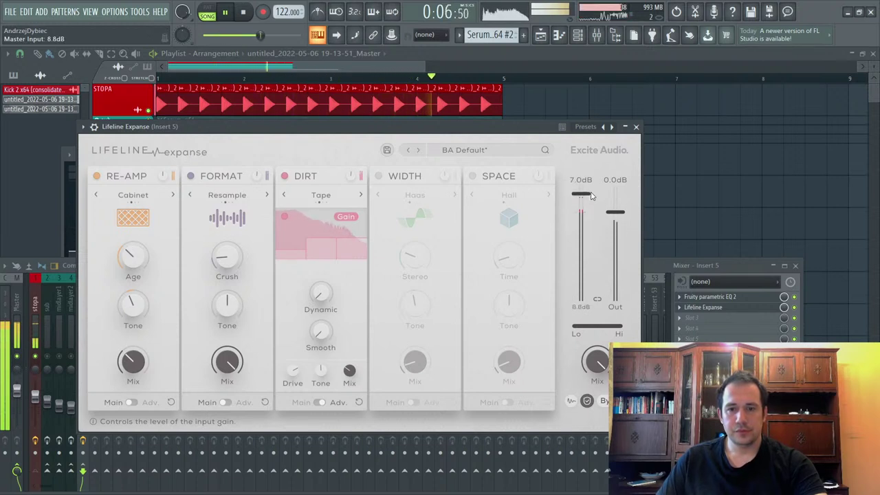
right_click(749, 185)
scroll(110, 289, up, 1)
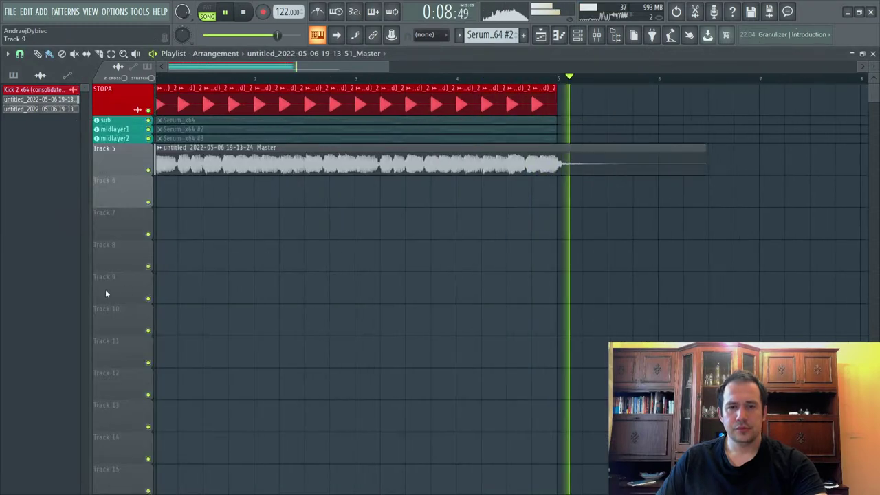
scroll(112, 298, up, 1)
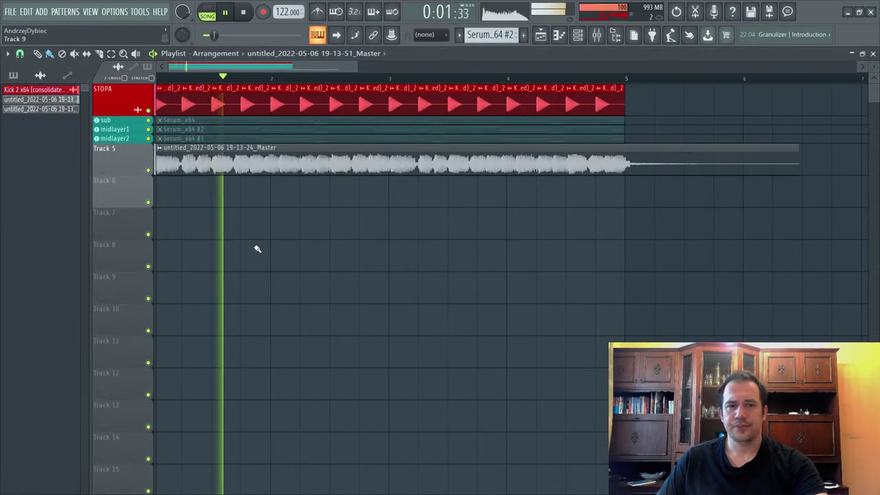
Step: Arm mixer Insert 5 for recording and record the processed bass through the whole arrangement to a new audio clip
key(space)
click(597, 34)
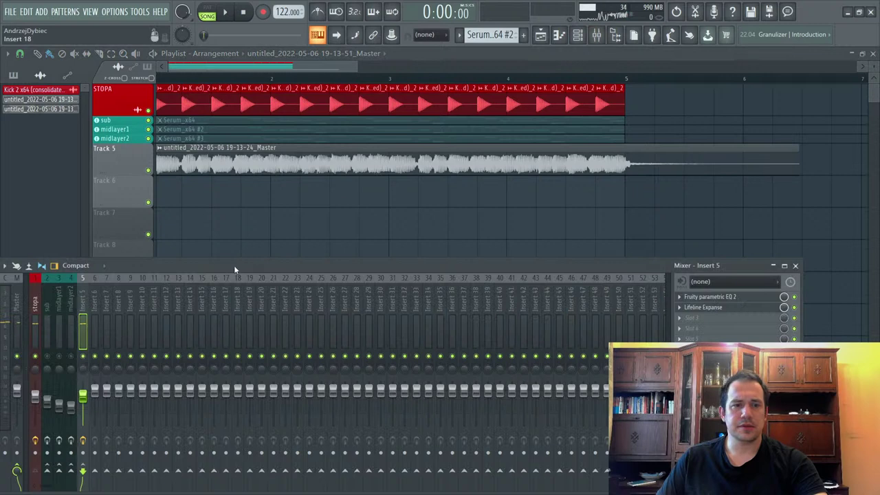
click(83, 452)
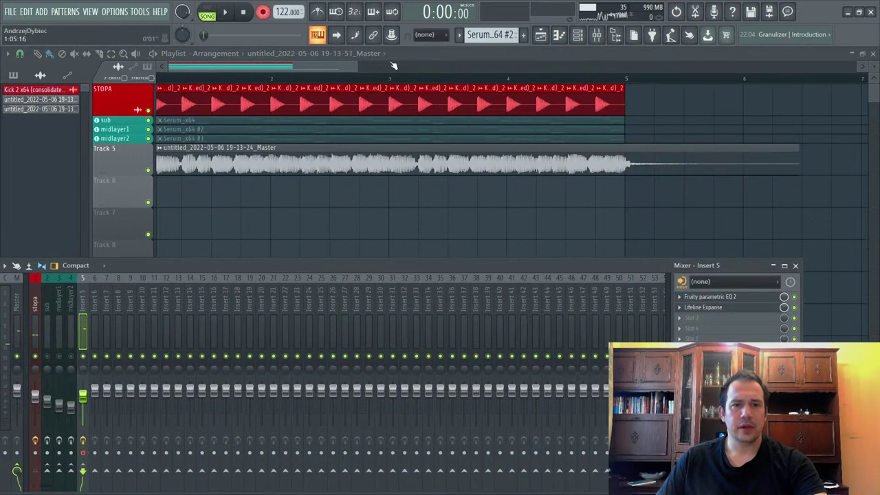
key(F9)
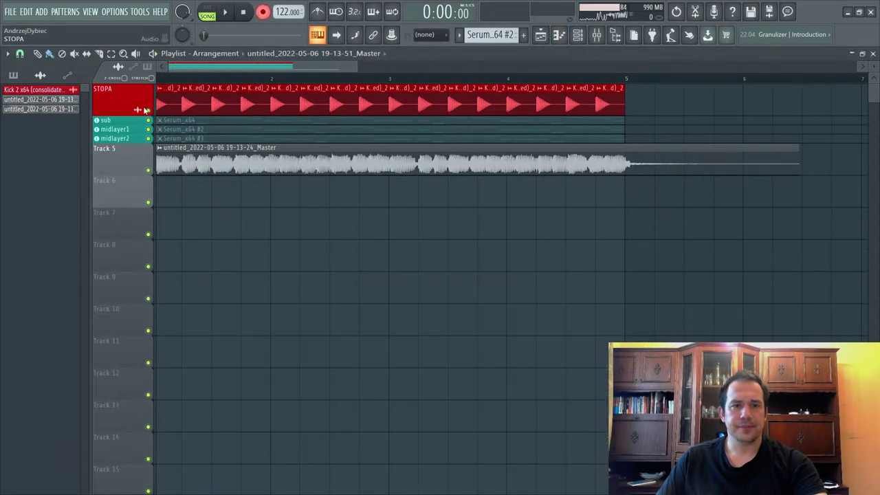
key(space)
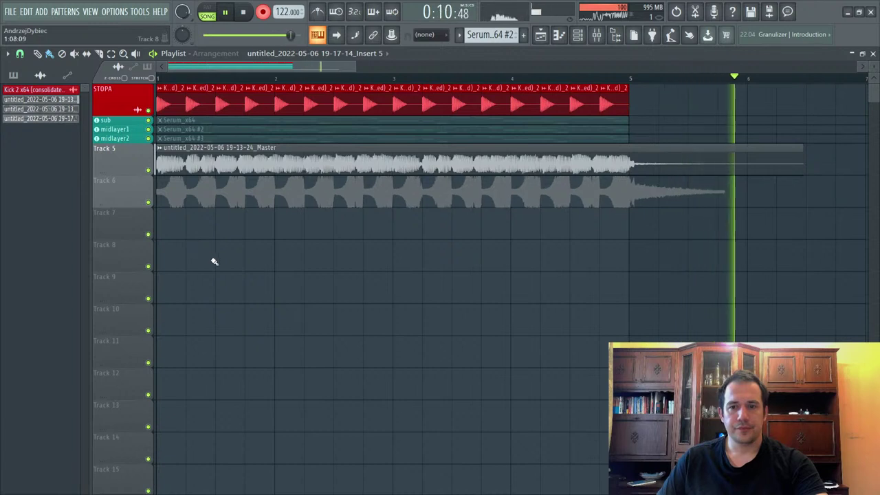
key(space)
Step: Mute Track 5 in the playlist, disarm Insert 5 and close the recorded clip's settings
click(149, 171)
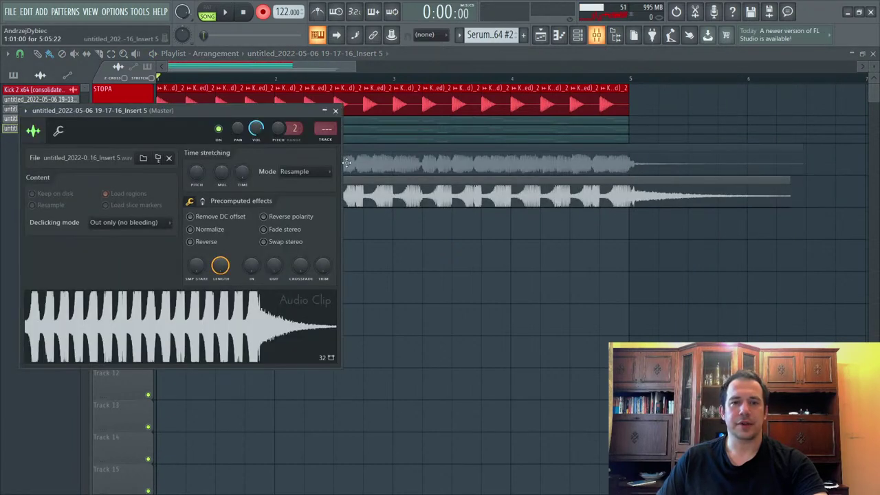
key(F9)
click(81, 338)
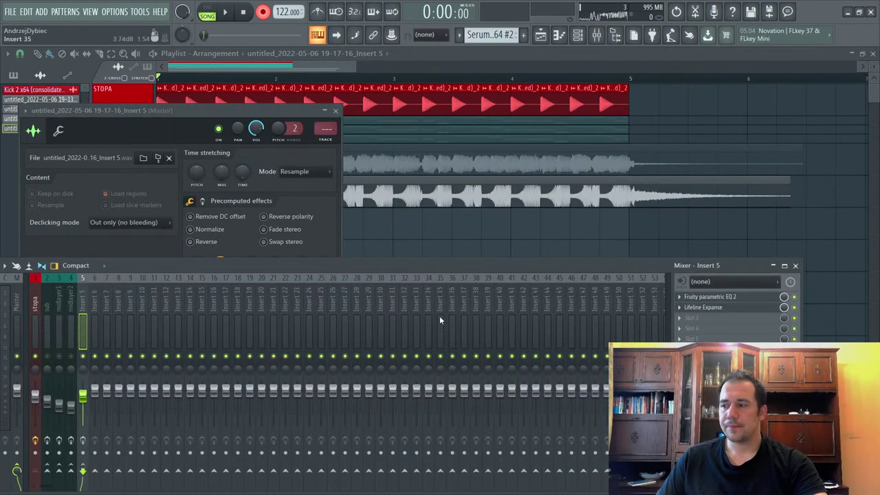
click(521, 247)
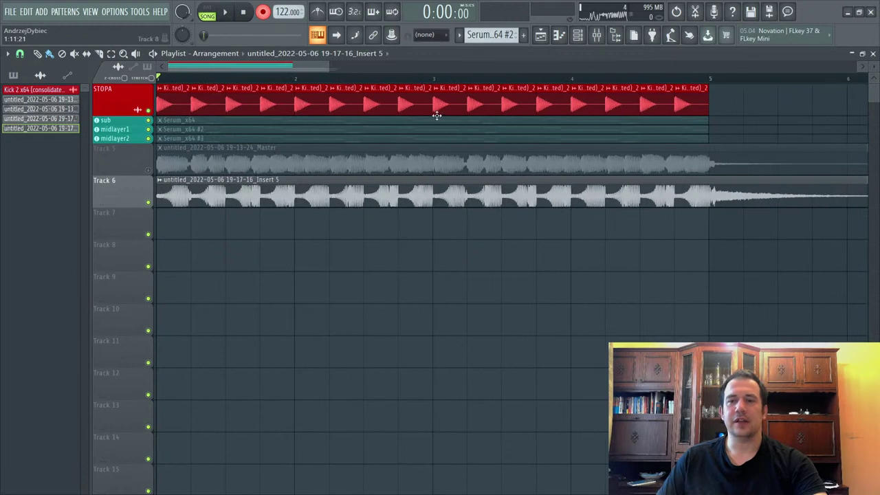
Step: Open Lifeline Expanse on Insert 5 and examine the available Format and Re-Amp types
click(597, 34)
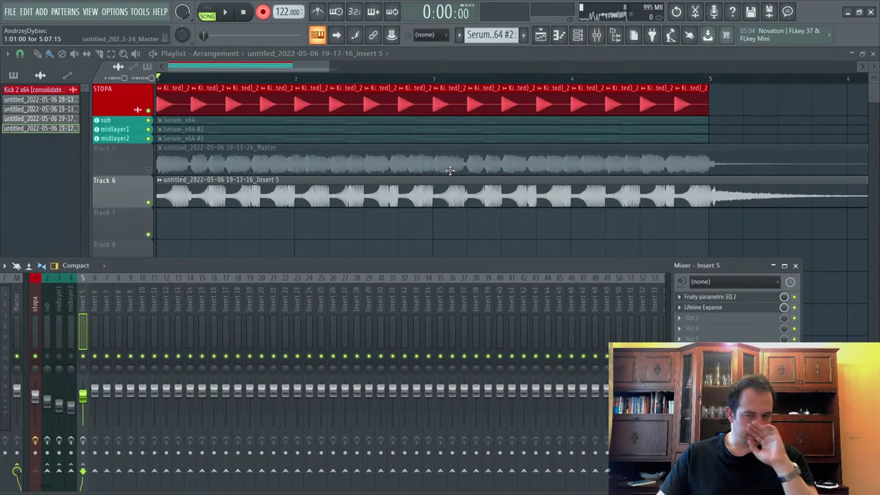
click(718, 307)
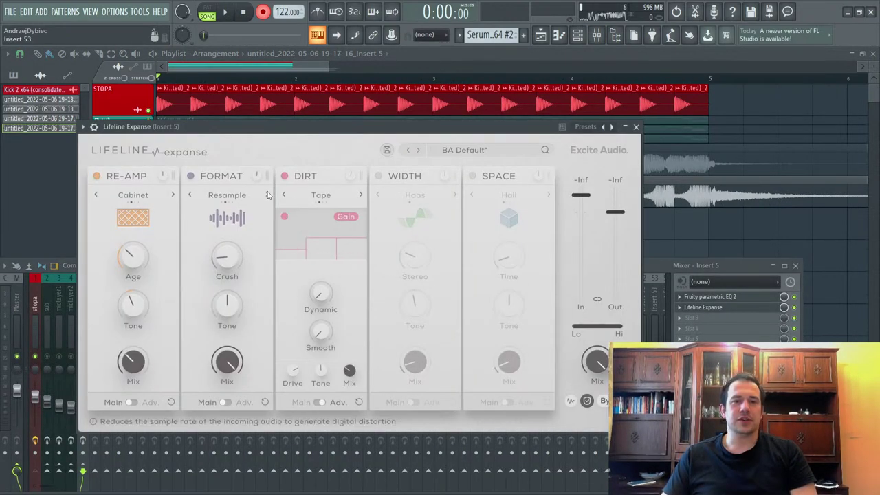
click(226, 195)
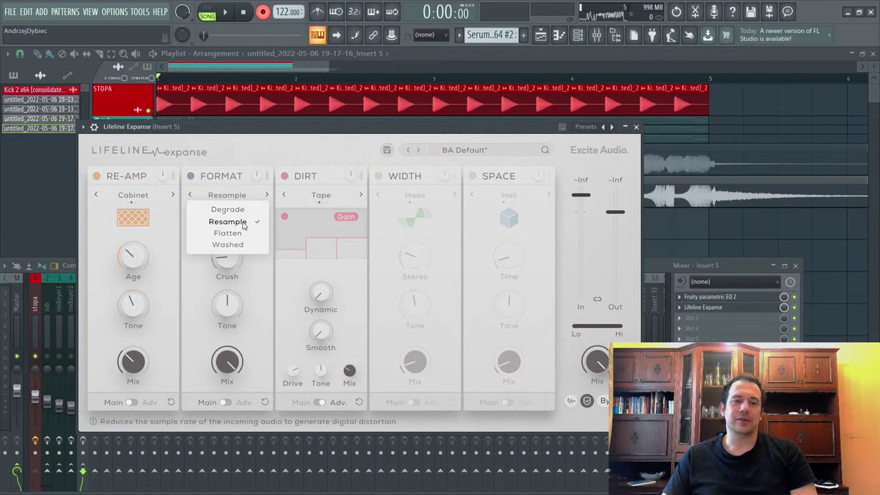
click(238, 201)
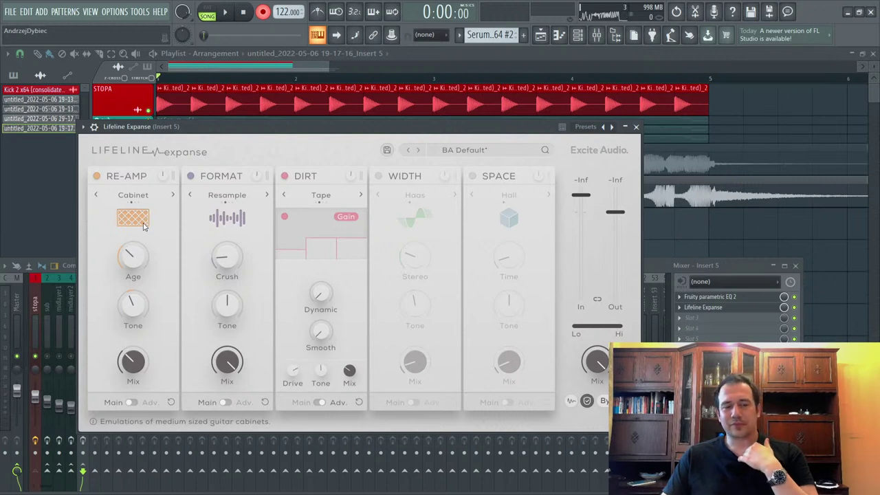
click(137, 197)
click(137, 198)
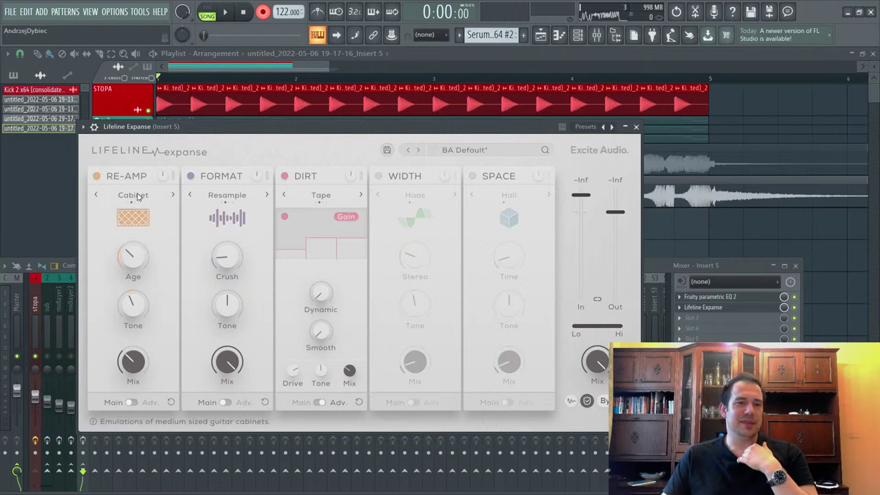
click(138, 197)
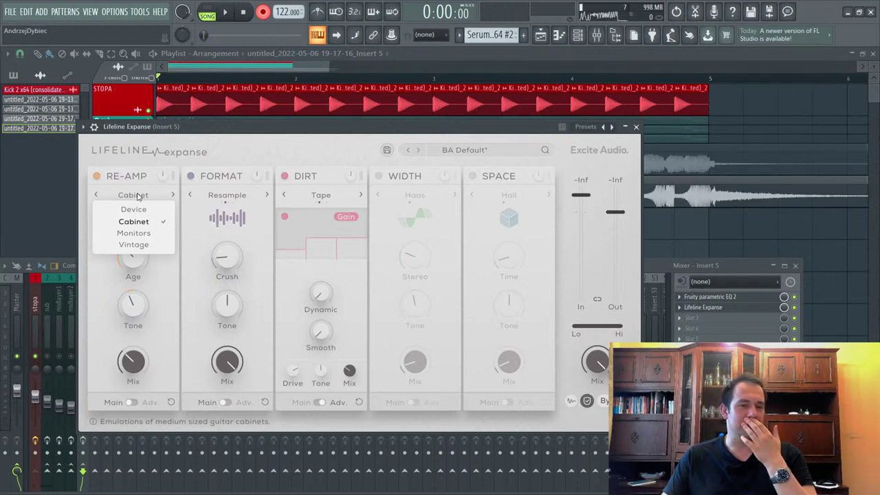
click(137, 198)
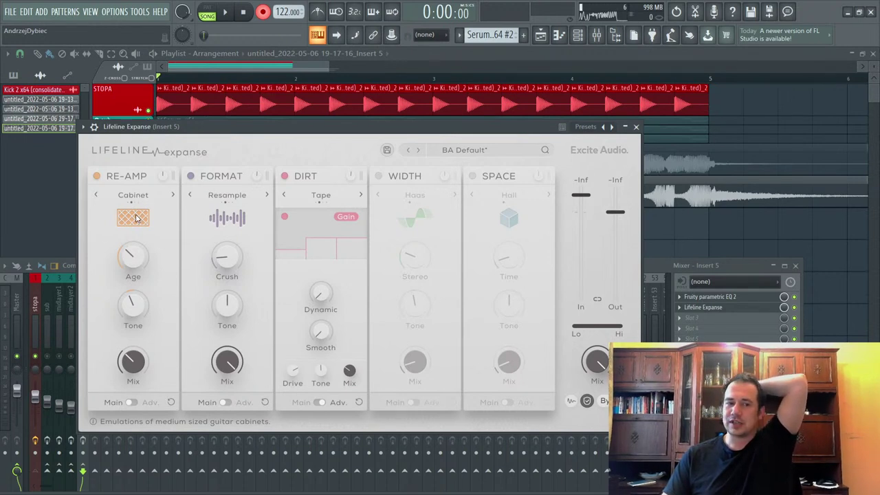
click(141, 198)
click(142, 198)
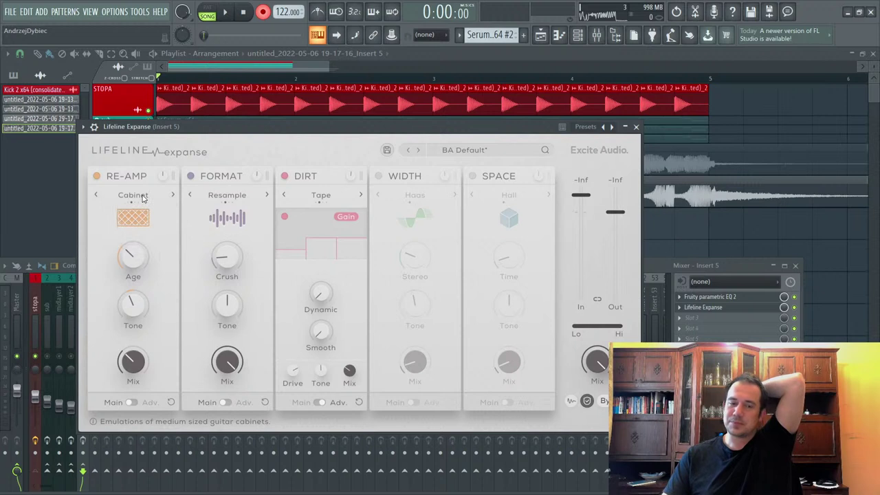
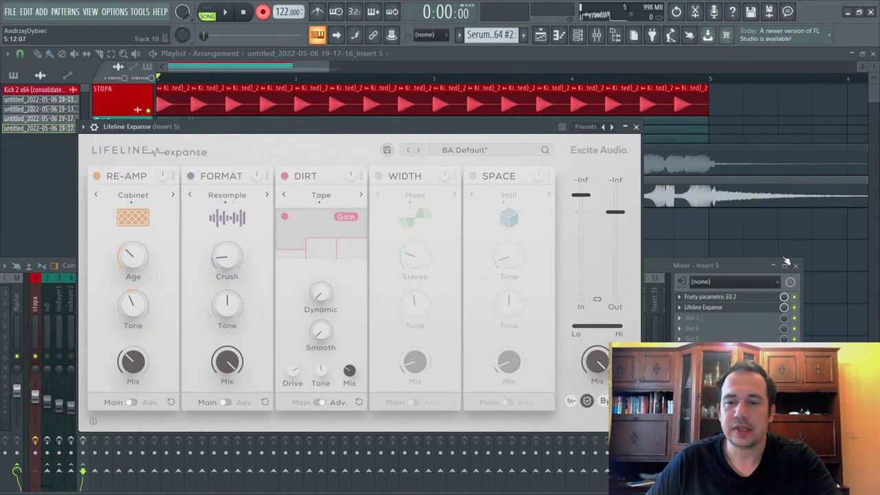
Step: Play the arrangement and lower the recorded Insert 5 clip's channel volume to about 64%
key(F5)
scroll(607, 211, down, 5)
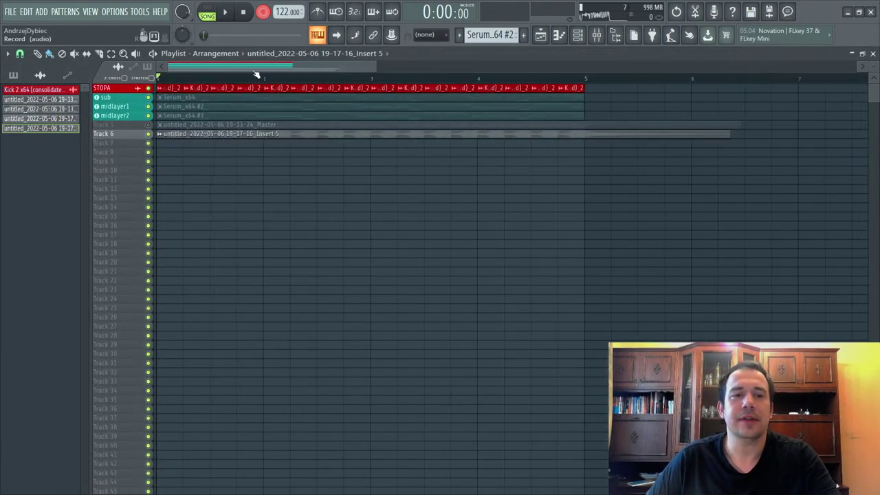
key(space)
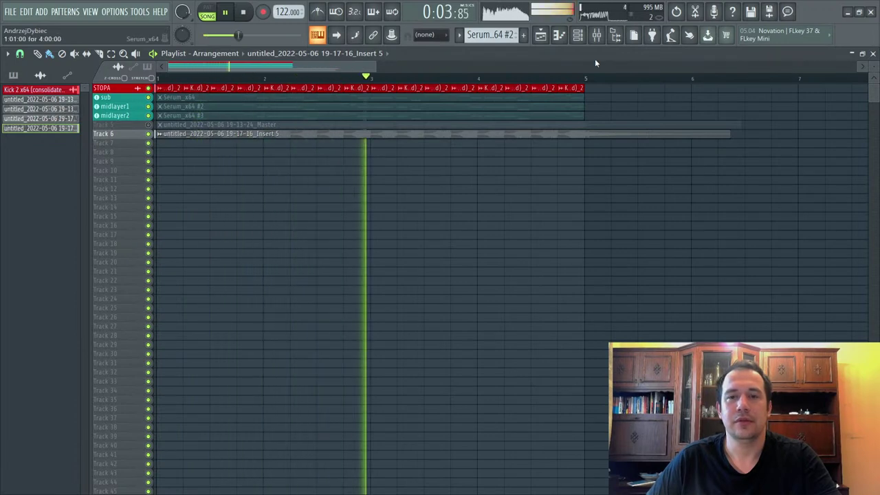
click(596, 35)
click(212, 134)
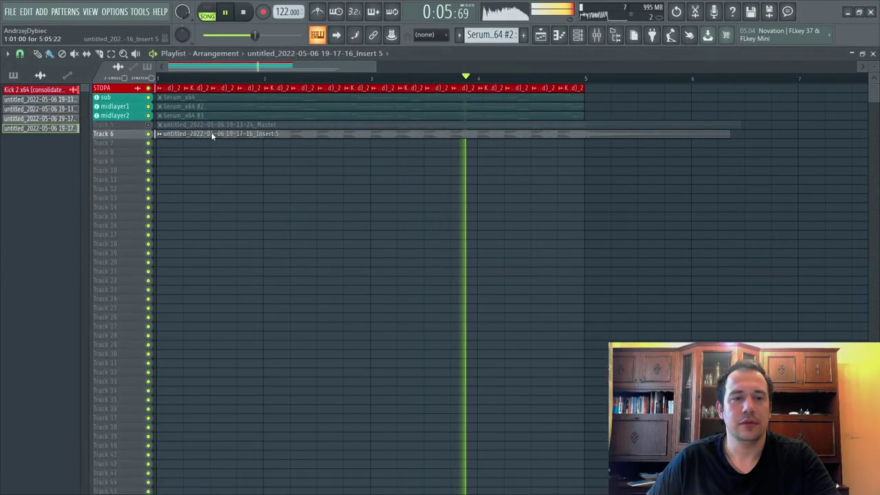
double_click(211, 133)
key(space)
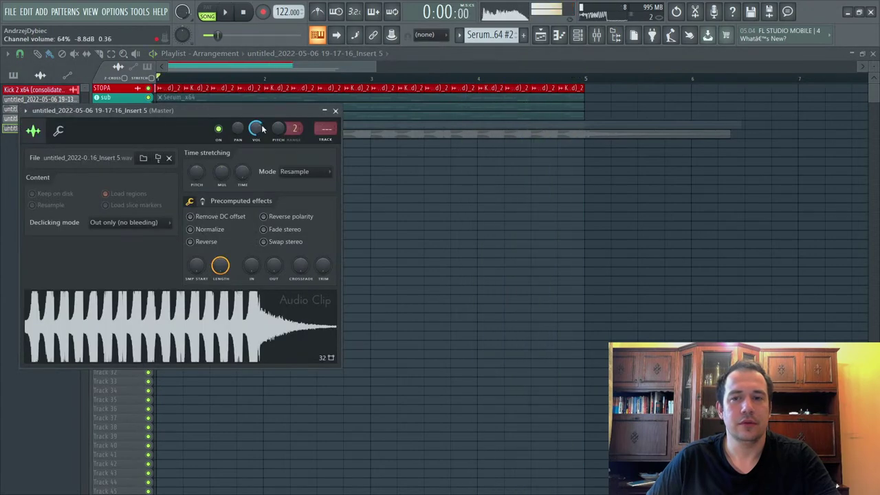
Step: Replay the arrangement, check the Master track's level in the mixer and stop playback
key(space)
click(596, 36)
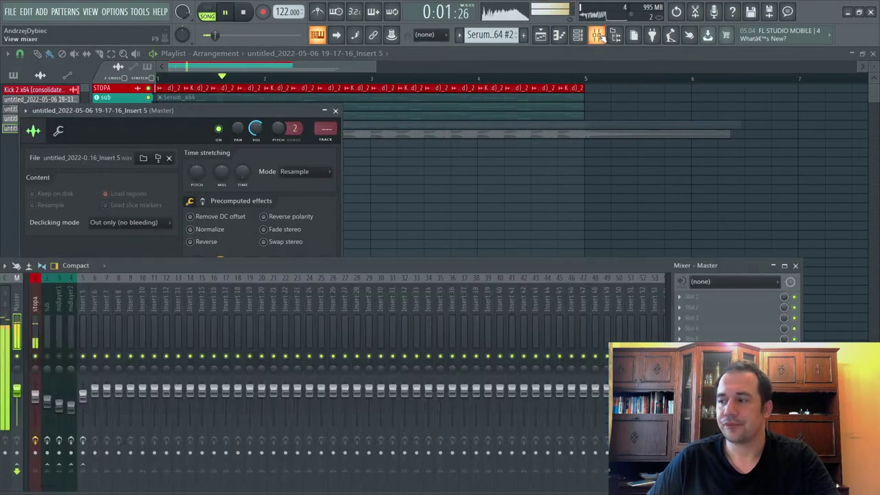
click(505, 52)
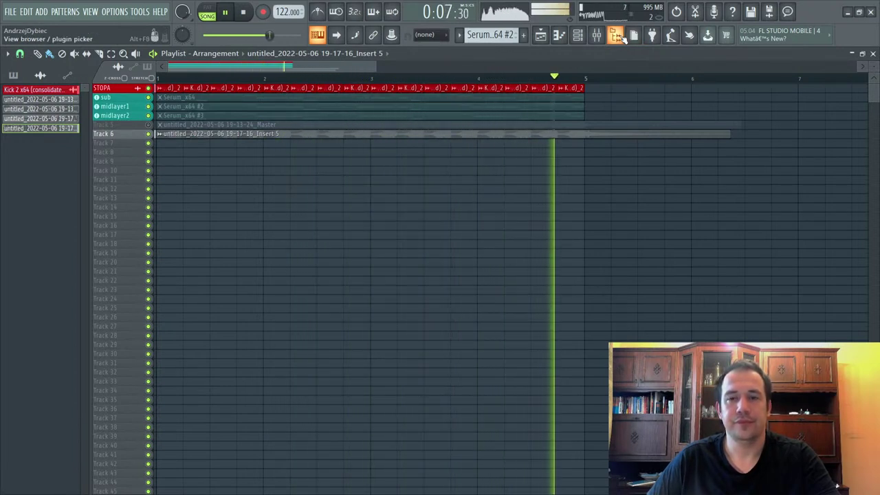
key(space)
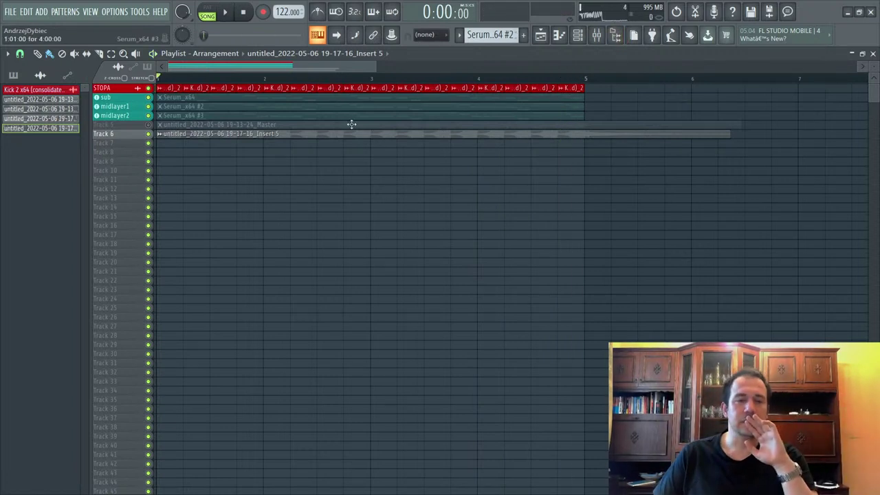
Step: Enlarge the playlist tracks and compare the effect chains on the sub and midlayer1 mixer tracks
drag(873, 66, 873, 90)
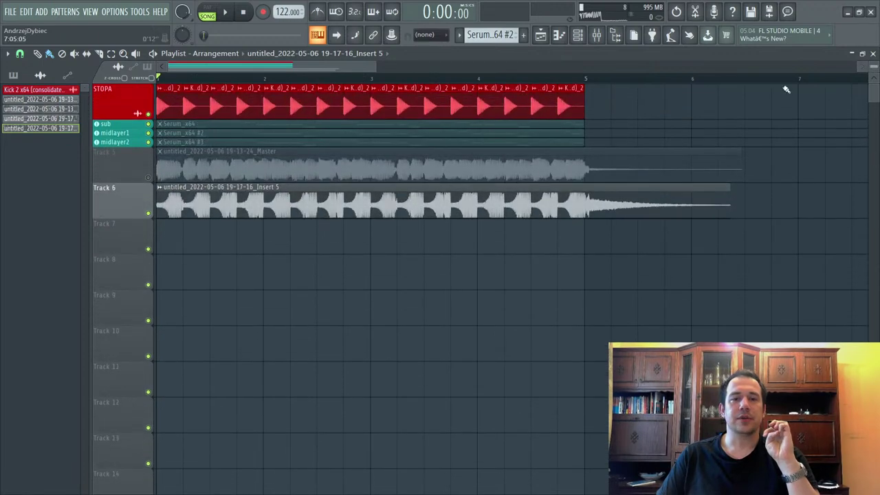
click(597, 34)
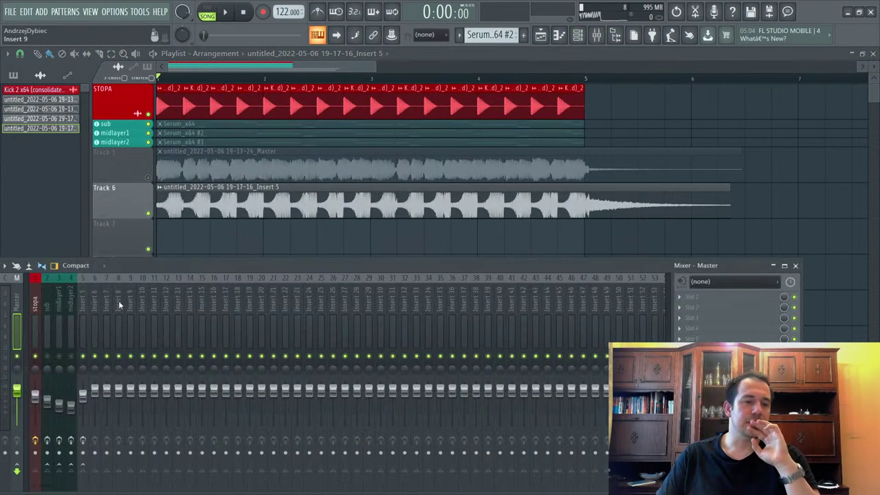
click(47, 328)
click(59, 329)
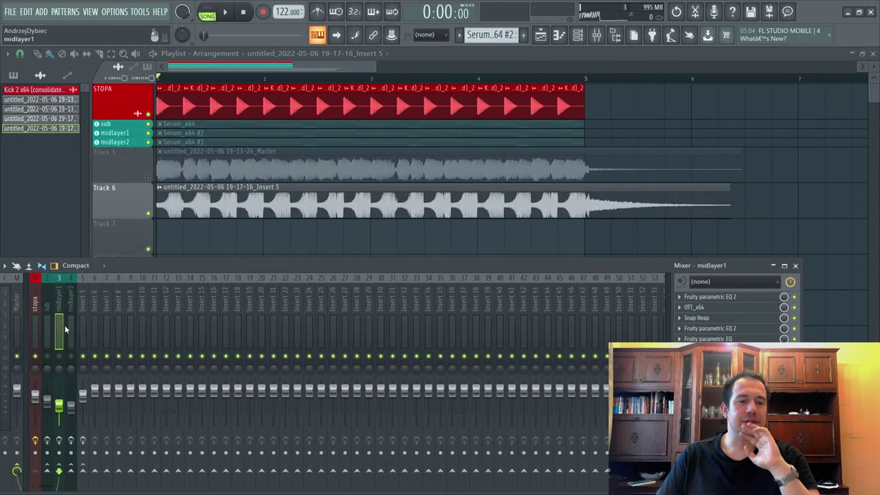
click(46, 328)
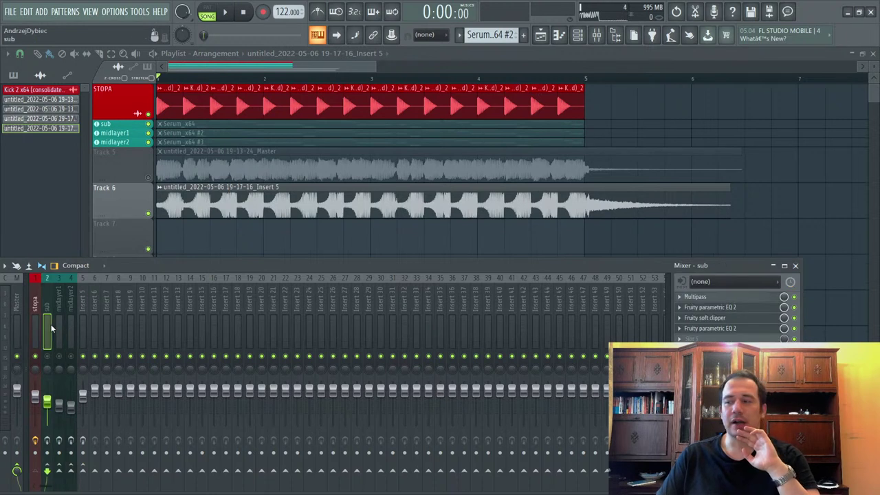
click(59, 329)
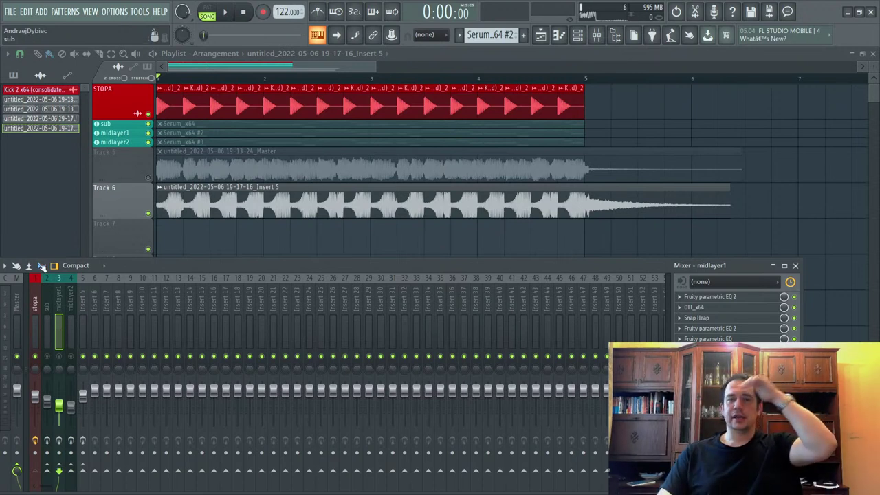
Step: Slice the recorded clip on Track 6 at bar 5 and delete its tail
click(99, 53)
key(F9)
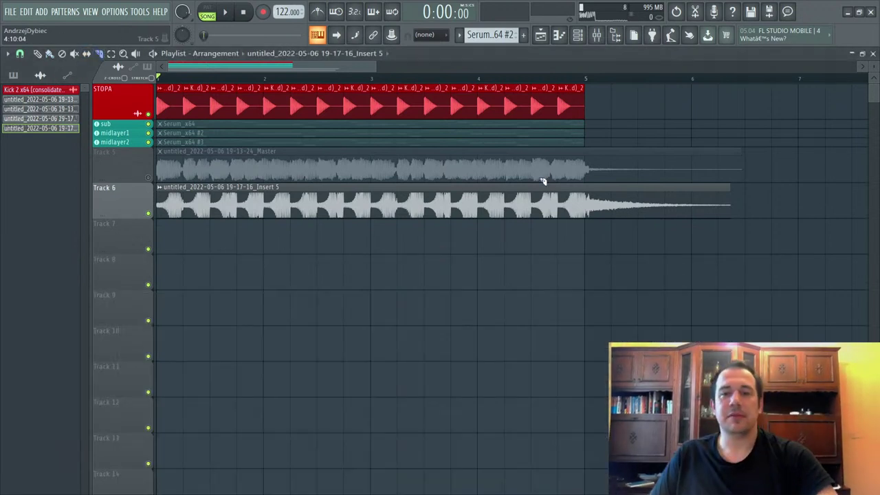
drag(585, 244, 585, 244)
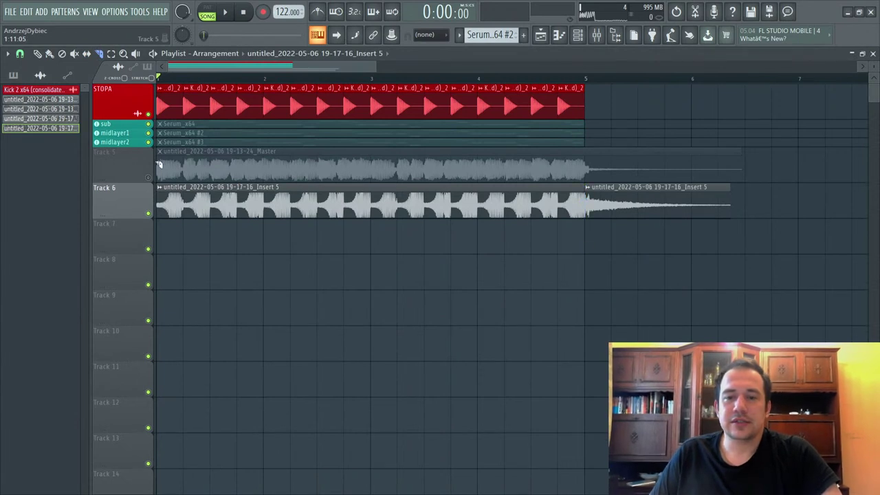
click(38, 54)
right_click(643, 203)
key(Page_Up)
key(Page_Up)
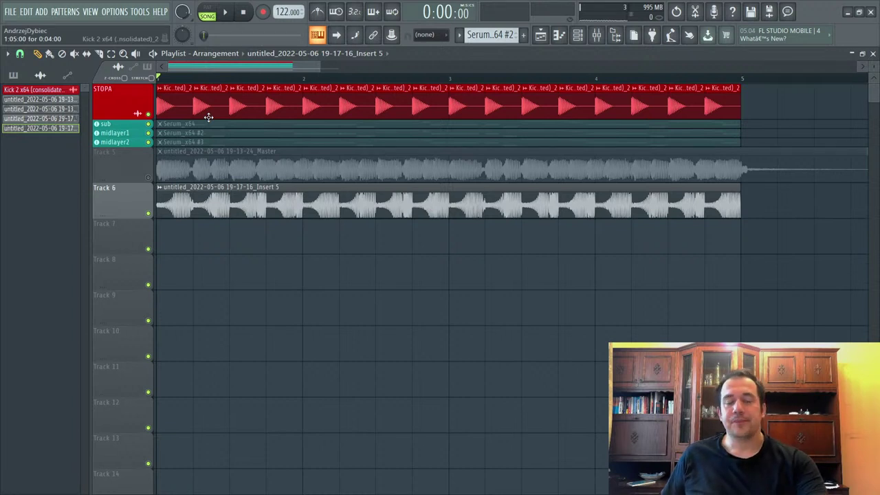
Step: Switch to the YouTube livestream page to read the chat, check the OBS window and return to FL Studio
key(alt+Tab)
key(Tab)
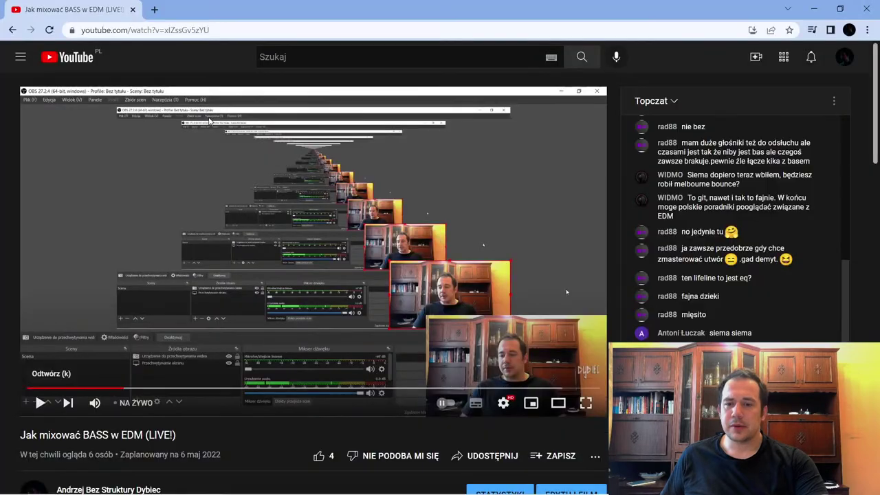
key(alt+Tab)
key(Tab)
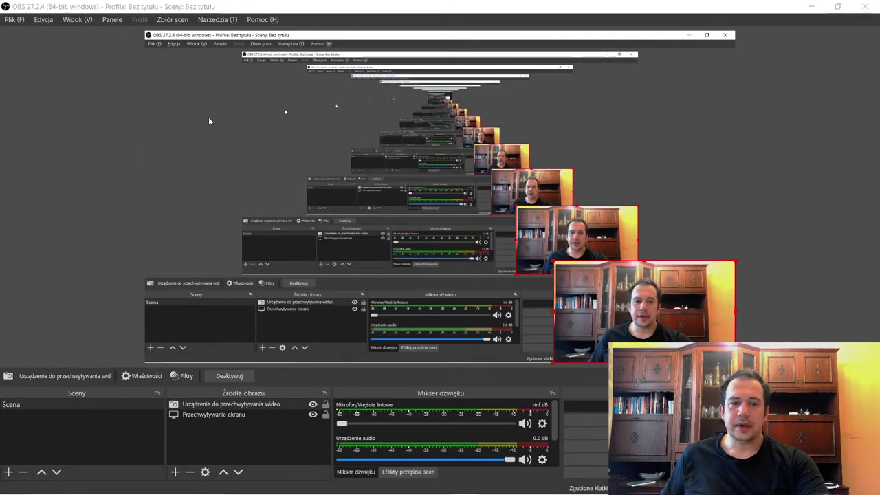
key(alt+Tab)
key(alt+Tab)
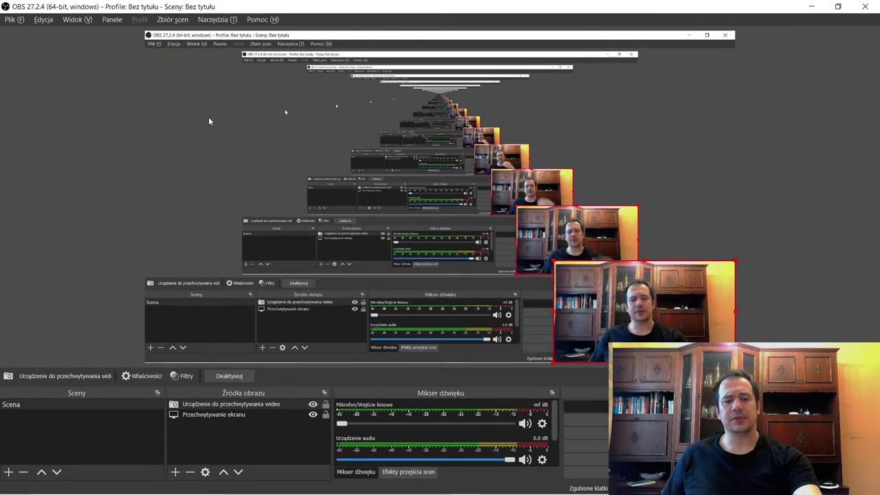
key(alt+Tab)
key(alt+Tab)
key(alt+Tab)
key(alt+Tab)
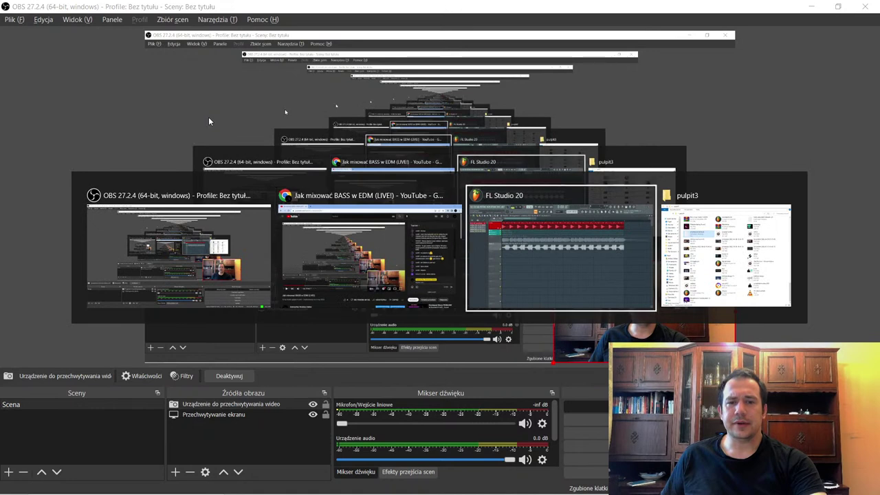
key(alt+Tab)
key(alt+Tab)
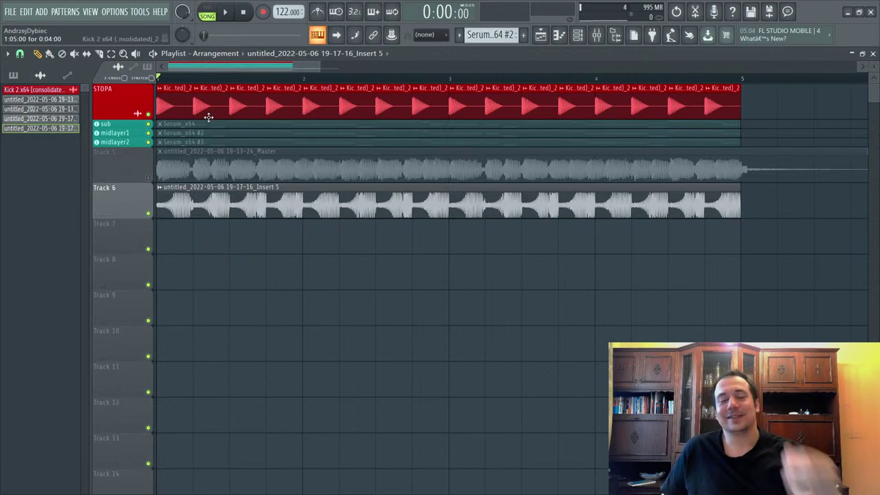
Step: Switch from FL Studio to the OBS window
key(alt+Tab)
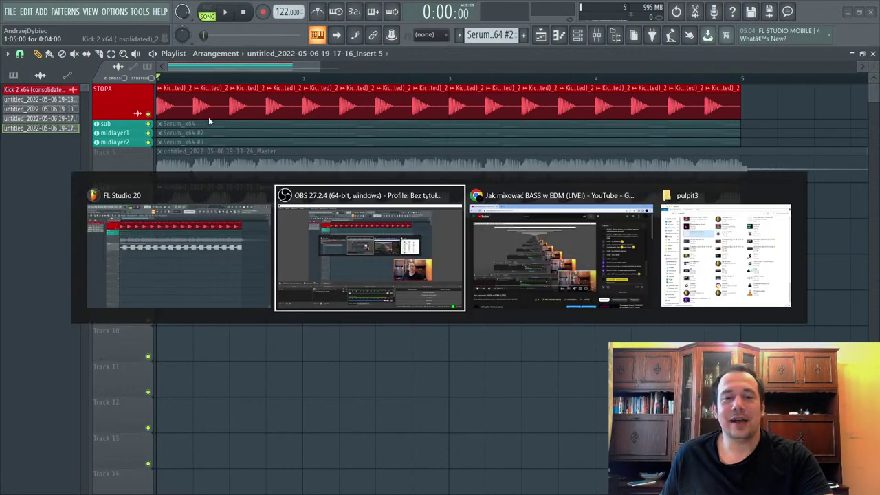